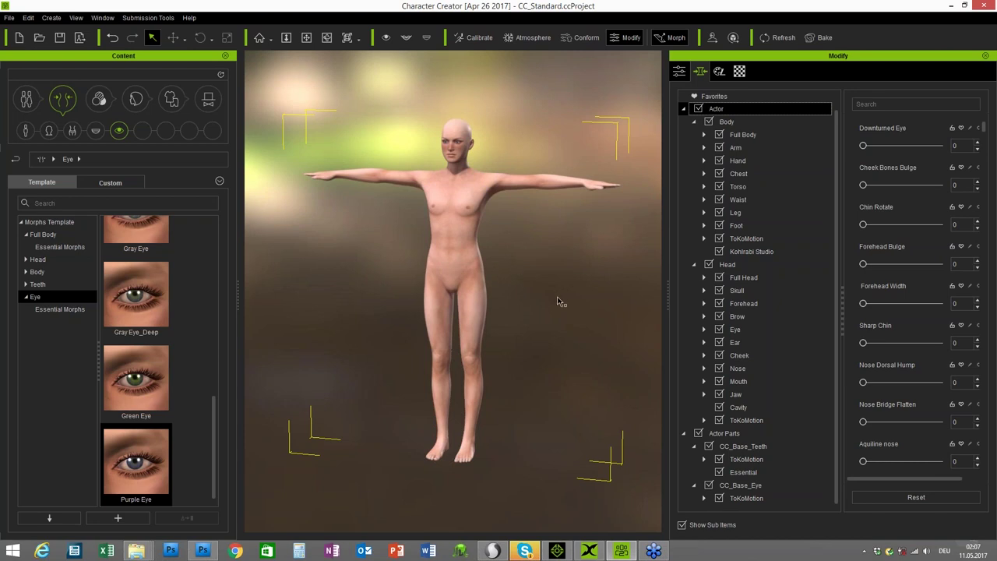
right_drag(584, 307, 623, 325)
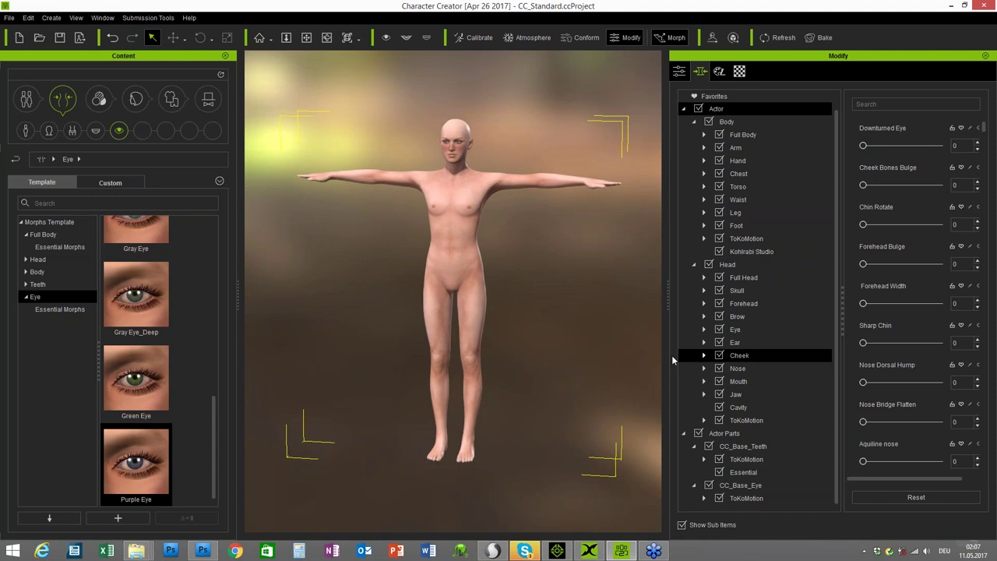
click(925, 500)
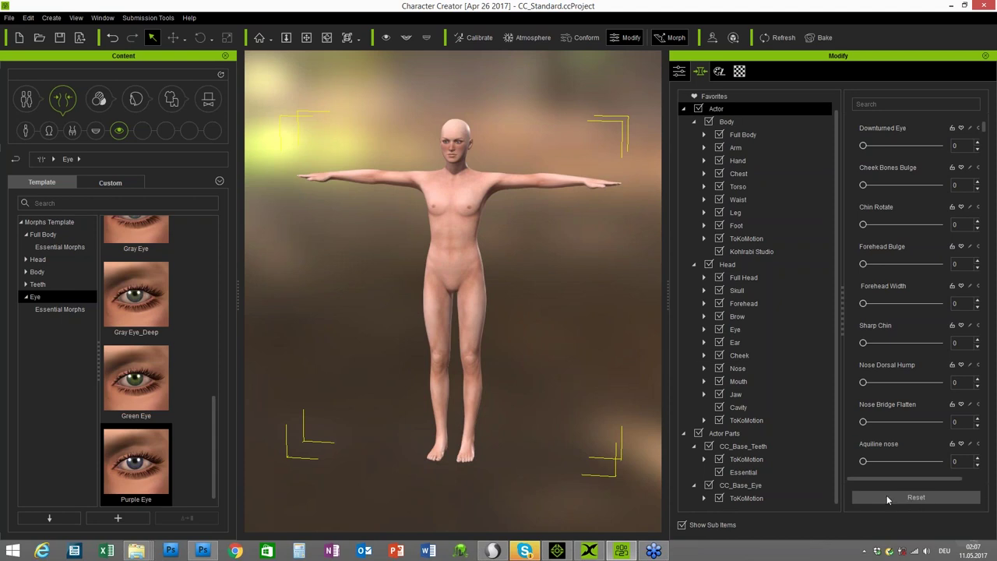
click(908, 499)
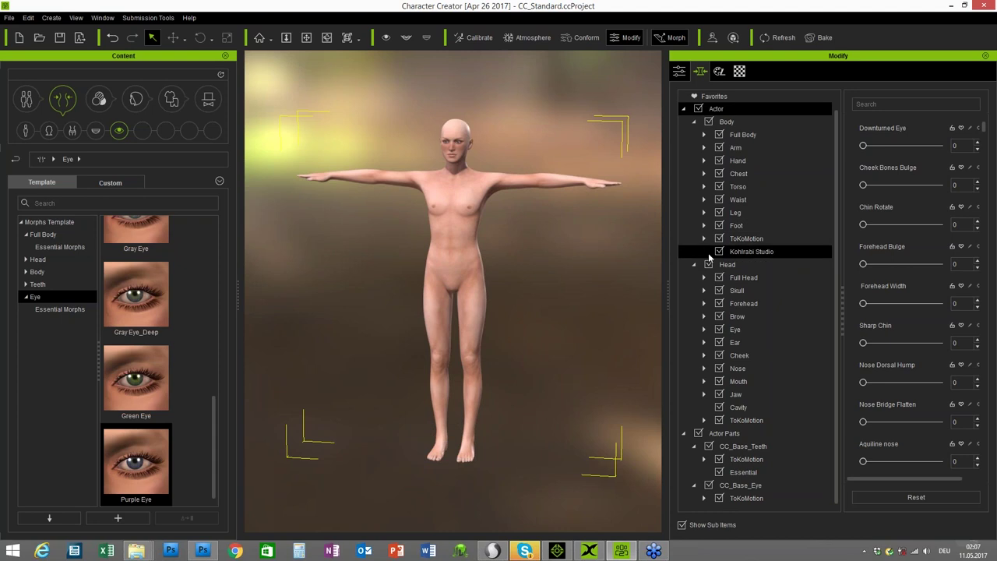
Set the Orc Head morph from the head's ToKoMotion Stylized Creatures group to 100.
click(704, 420)
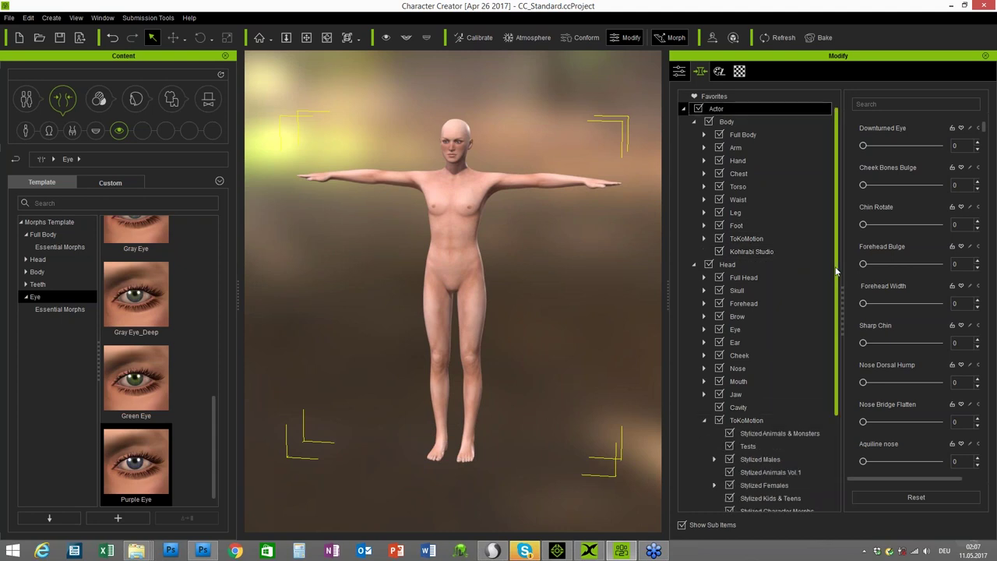
scroll(837, 270, down, 3)
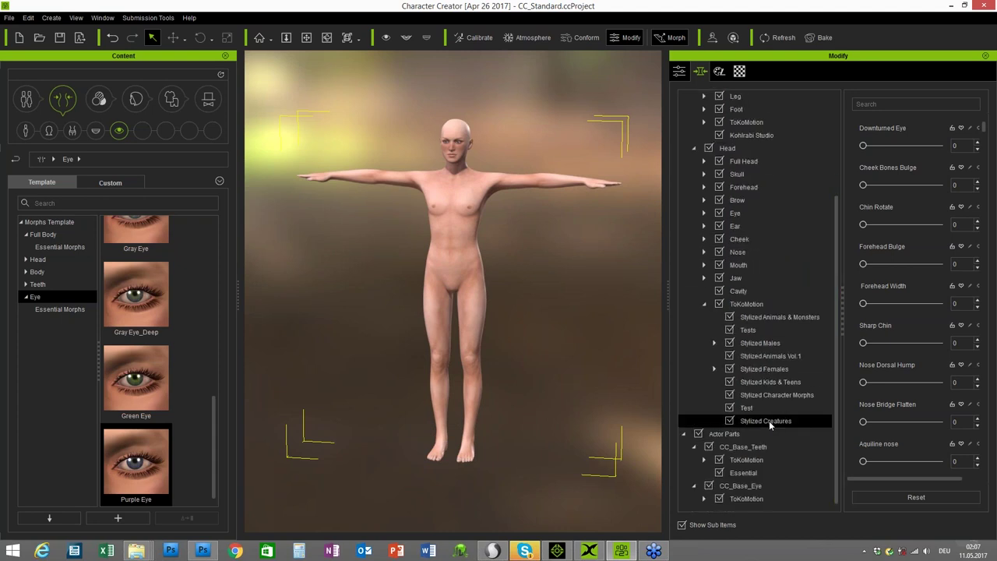
click(769, 421)
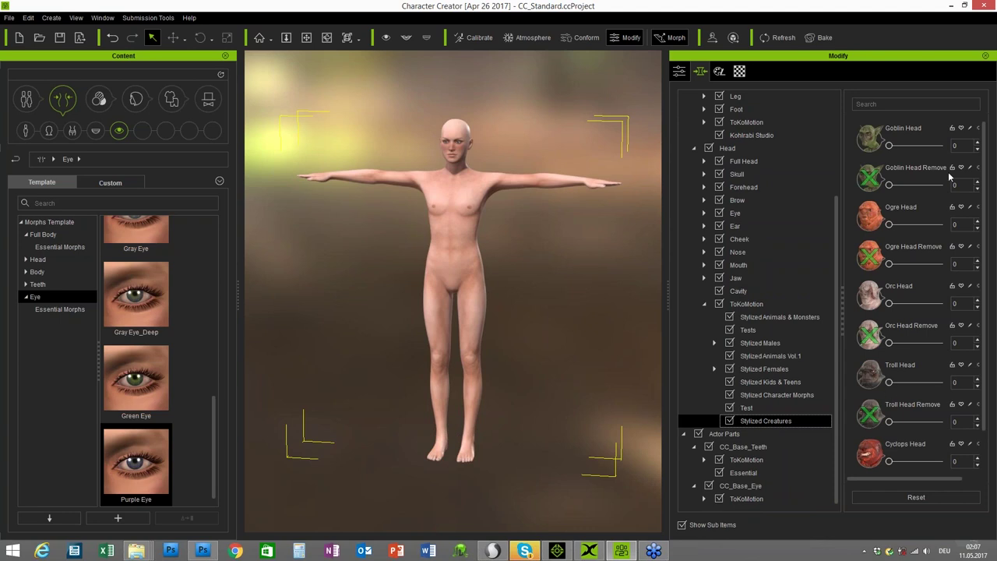
scroll(983, 187, down, 1)
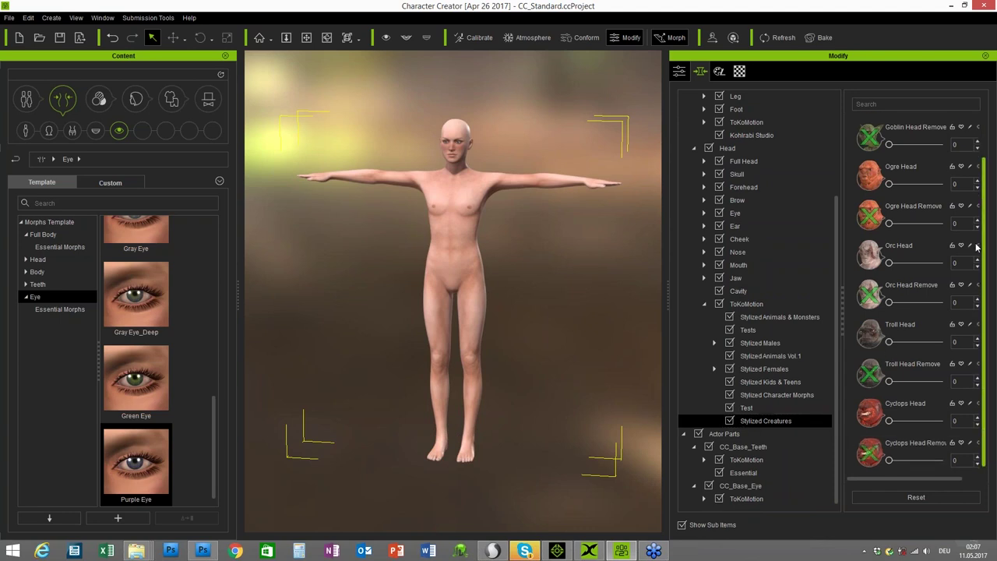
drag(892, 265, 939, 263)
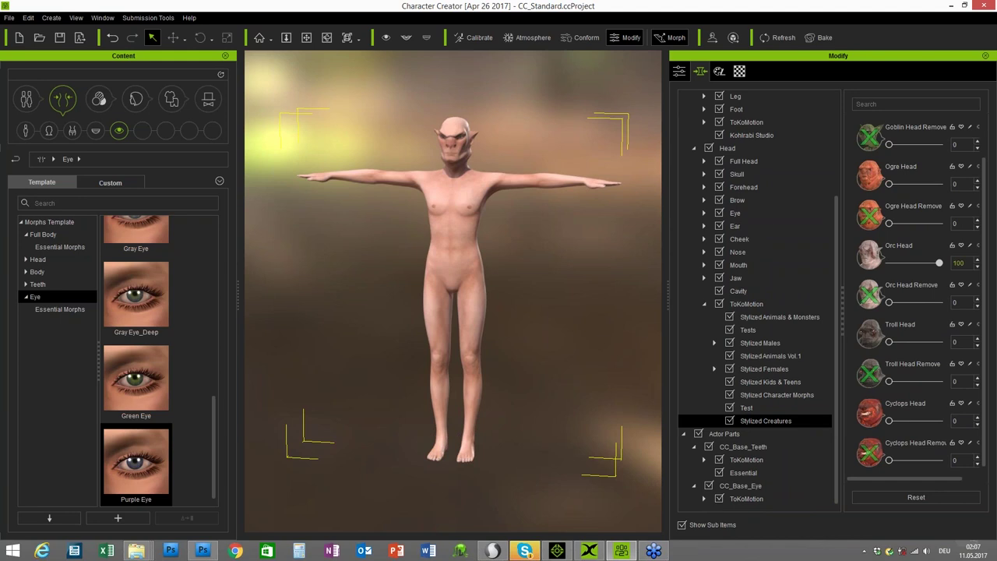
Set the Orc Body morph from the body's ToKoMotion Stylized Creatures group to 100.
scroll(763, 206, up, 2)
click(705, 200)
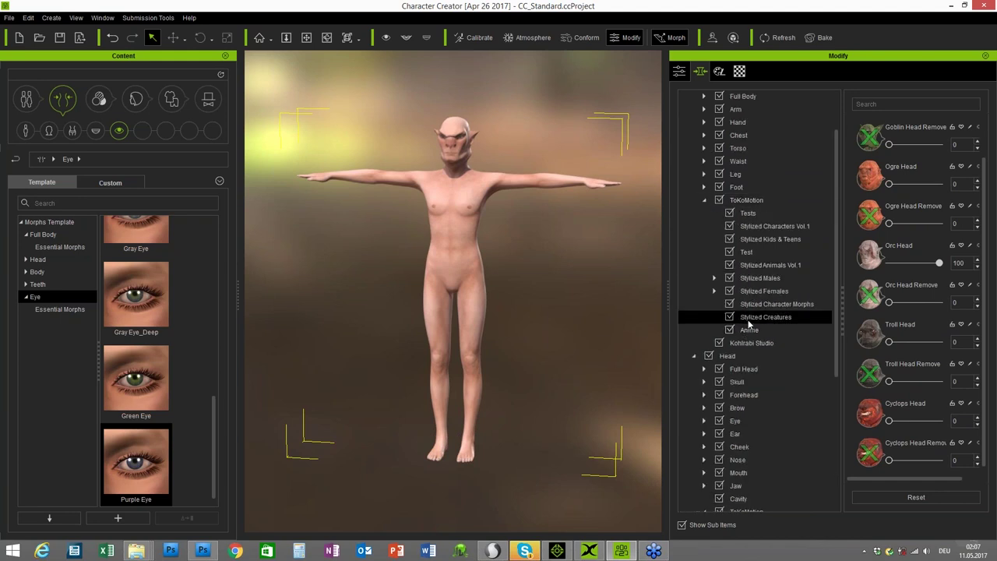
click(750, 320)
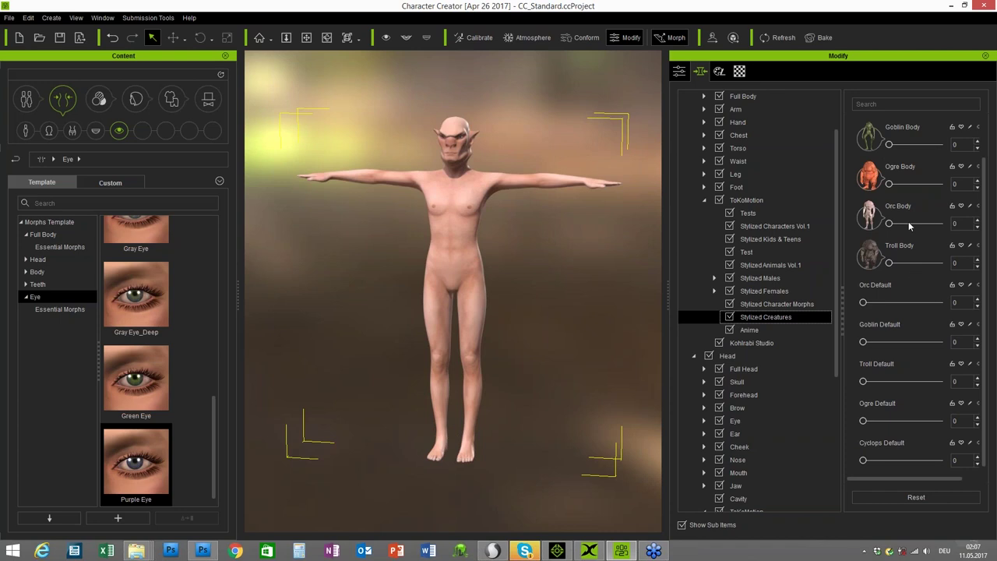
drag(890, 224, 952, 231)
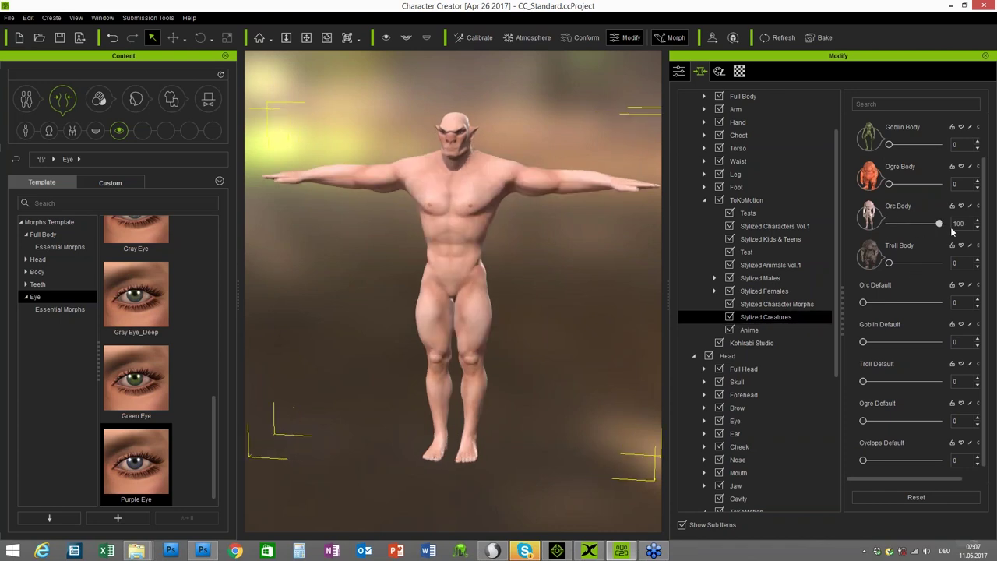
right_drag(436, 248, 493, 245)
key(f)
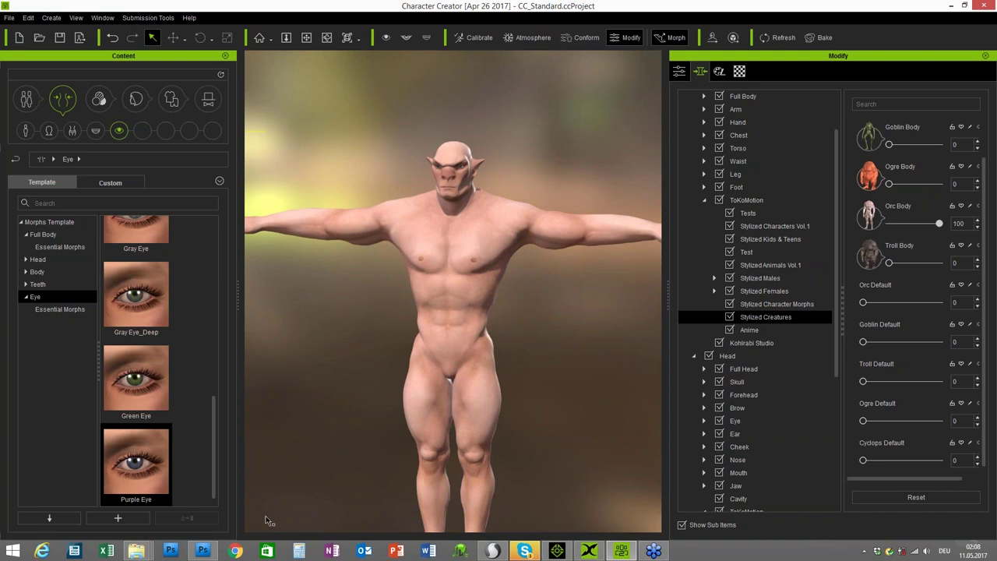
Switch to the Male folder in File Explorer and look through its RLHead files.
mouse_move(136, 551)
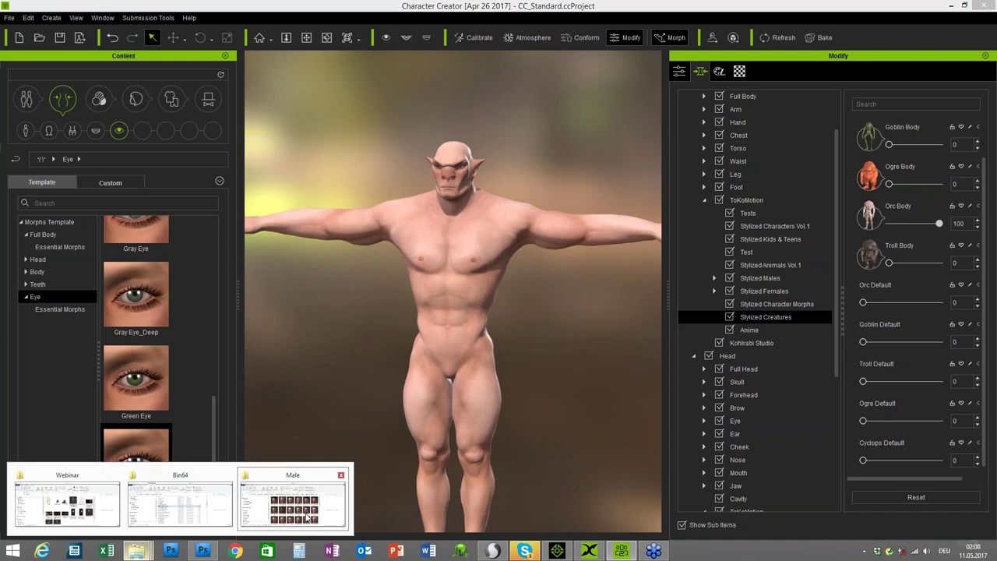
click(307, 517)
drag(506, 438, 561, 136)
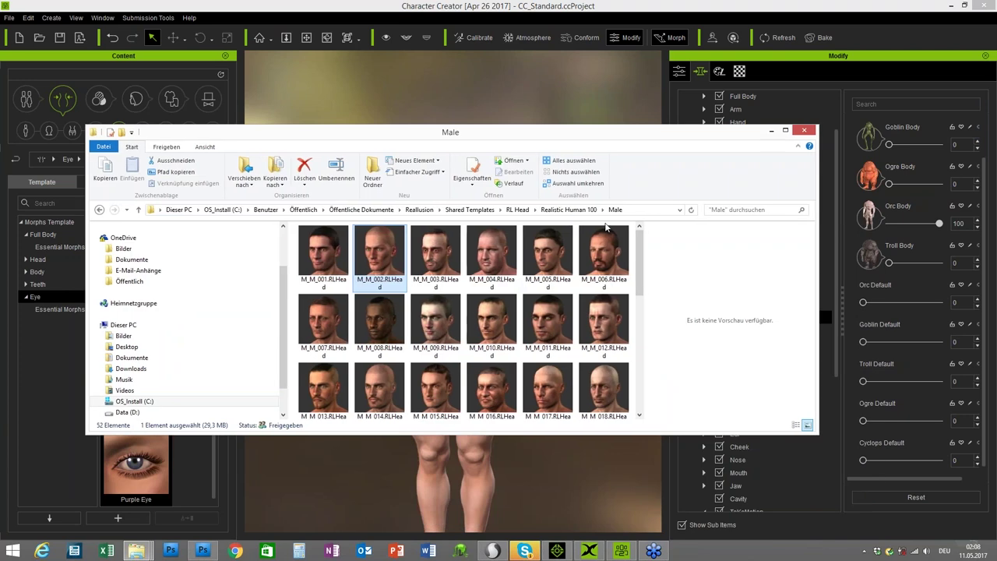
drag(643, 251, 639, 318)
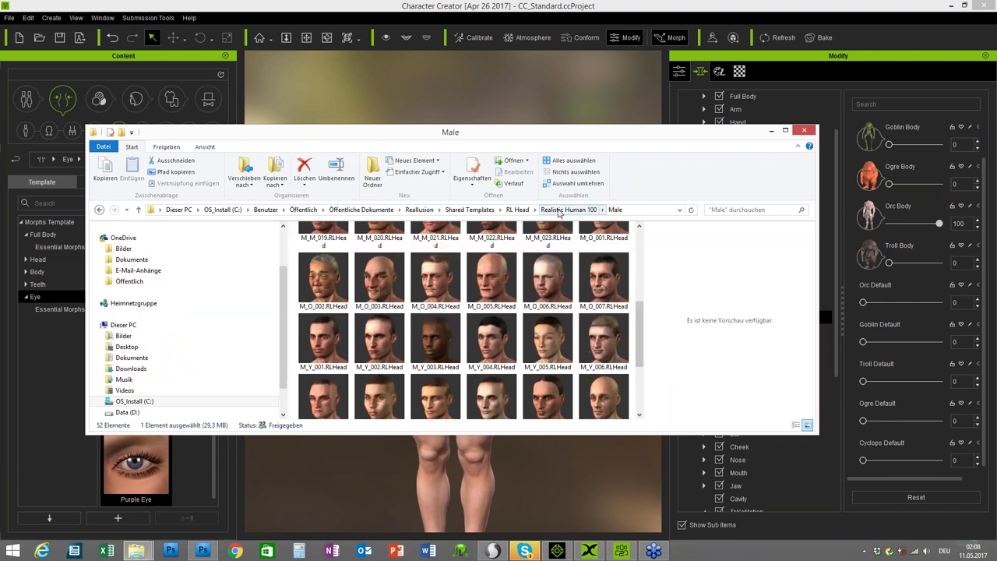
Browse the RLHead files in the Female folder of Realistic Human 100, and return to the Male folder.
click(569, 210)
double_click(326, 240)
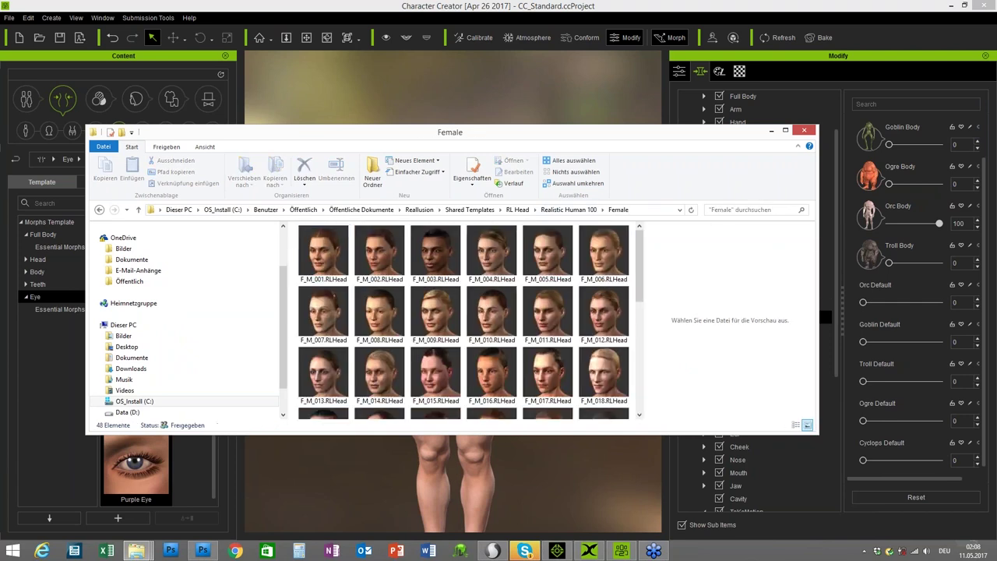
mouse_move(639, 249)
mouse_down()
mouse_move(639, 312)
mouse_move(640, 249)
mouse_up()
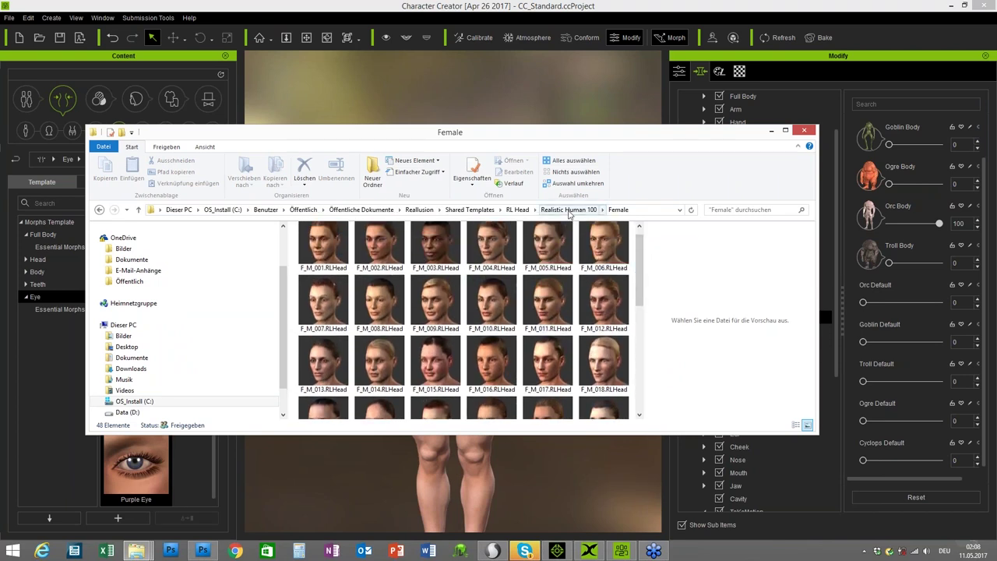
click(569, 210)
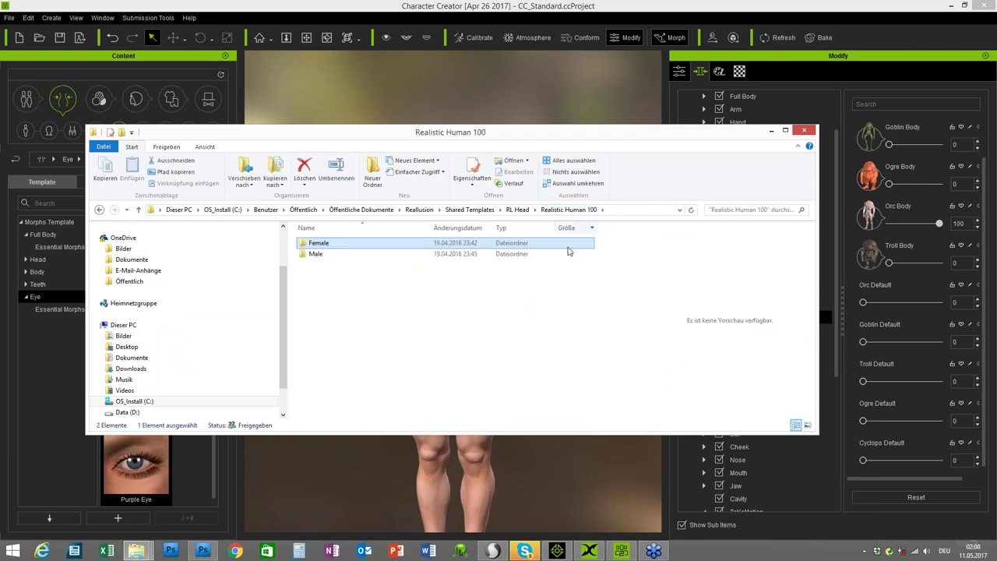
double_click(338, 255)
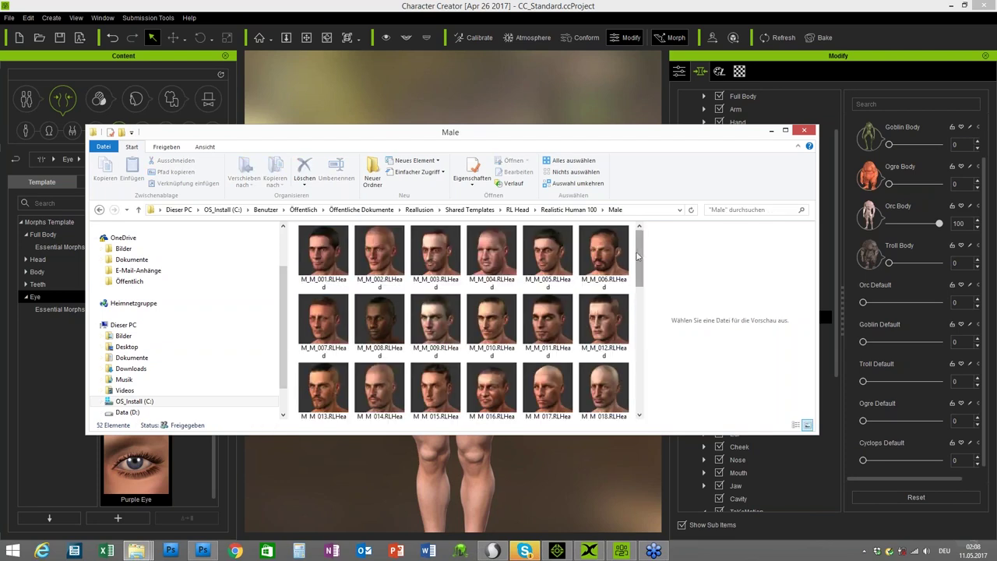
Import M_M_002.RLHead onto the character without its head morph, applying its texture to head and body.
drag(555, 141, 535, 217)
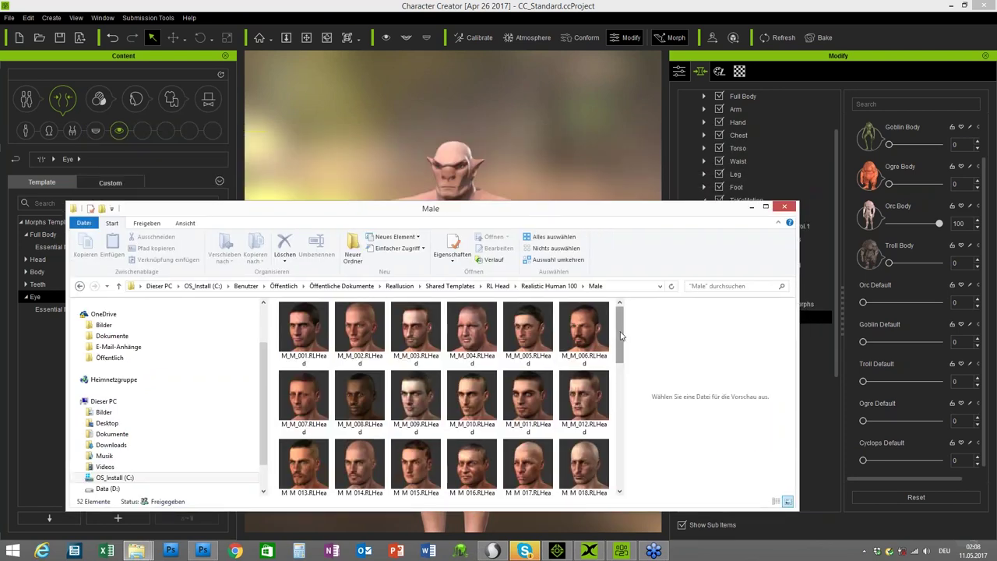
scroll(621, 335, down, 3)
scroll(623, 331, up, 3)
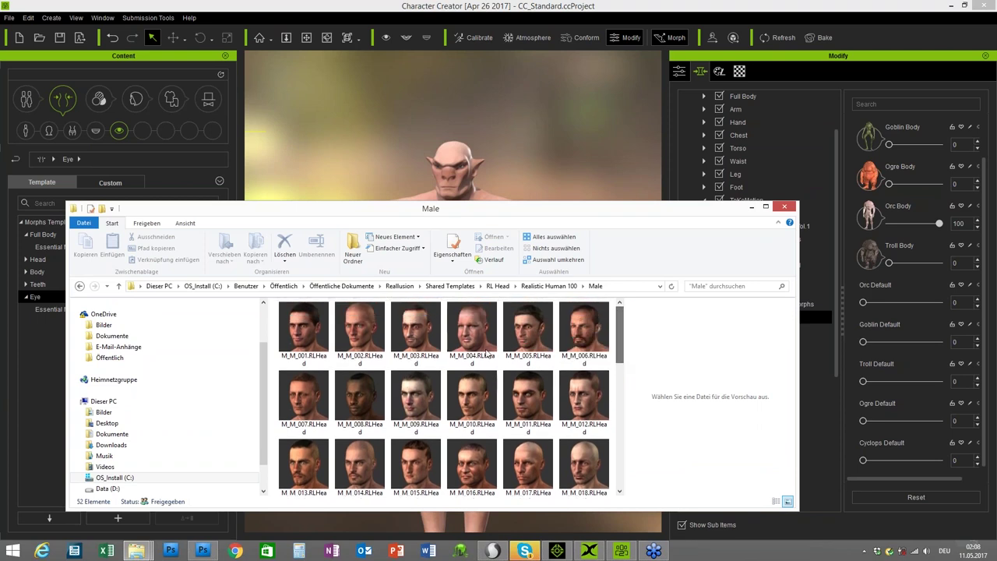
drag(484, 210, 494, 253)
drag(369, 362, 461, 222)
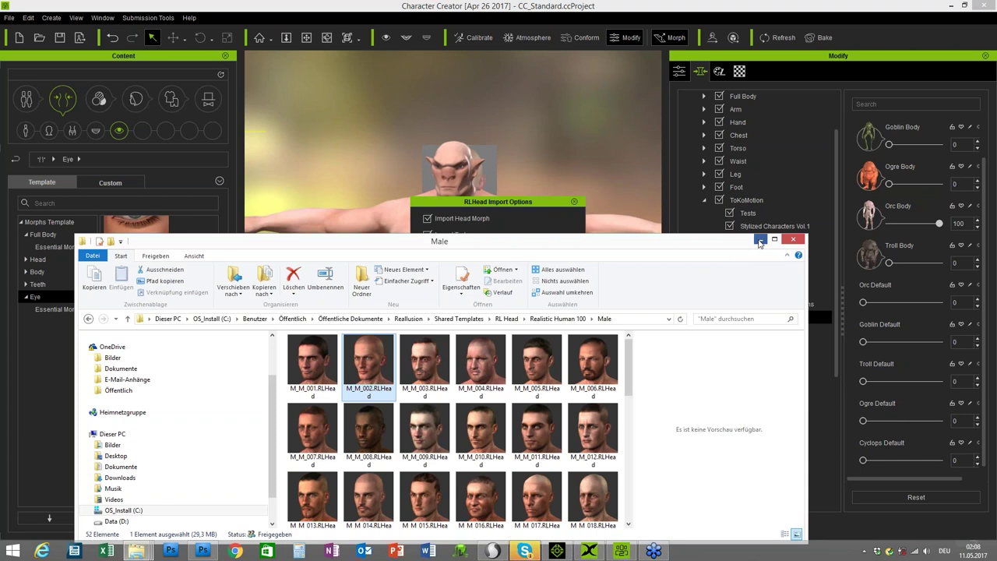
click(760, 241)
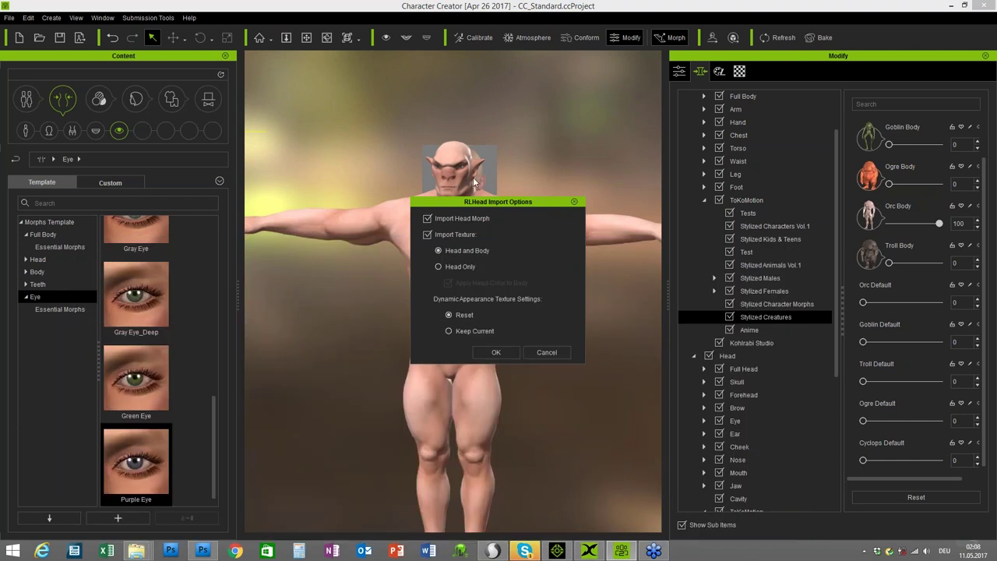
click(427, 219)
click(496, 352)
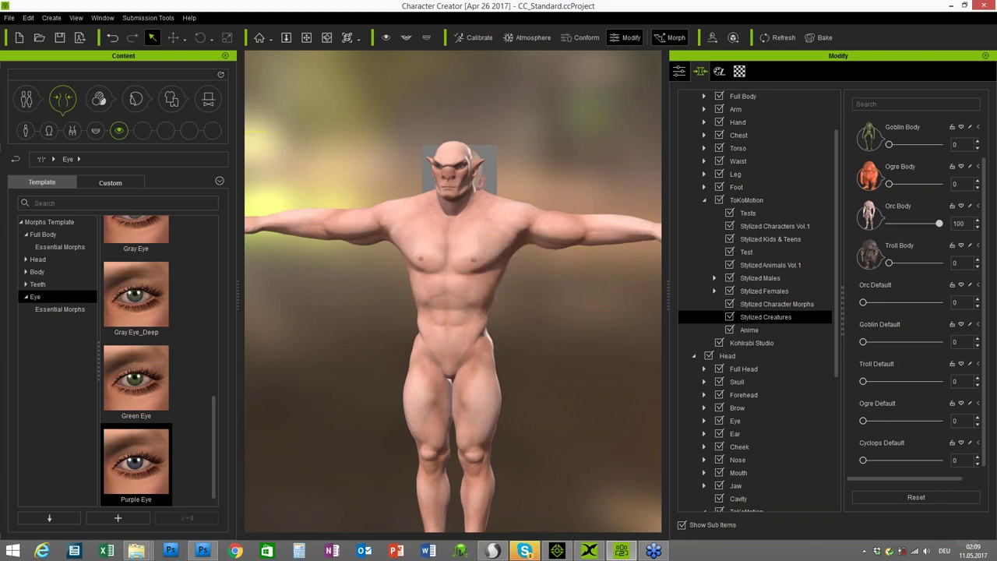
Apply the Purple Eye template to the character, replacing the material only.
right_drag(566, 352, 489, 344)
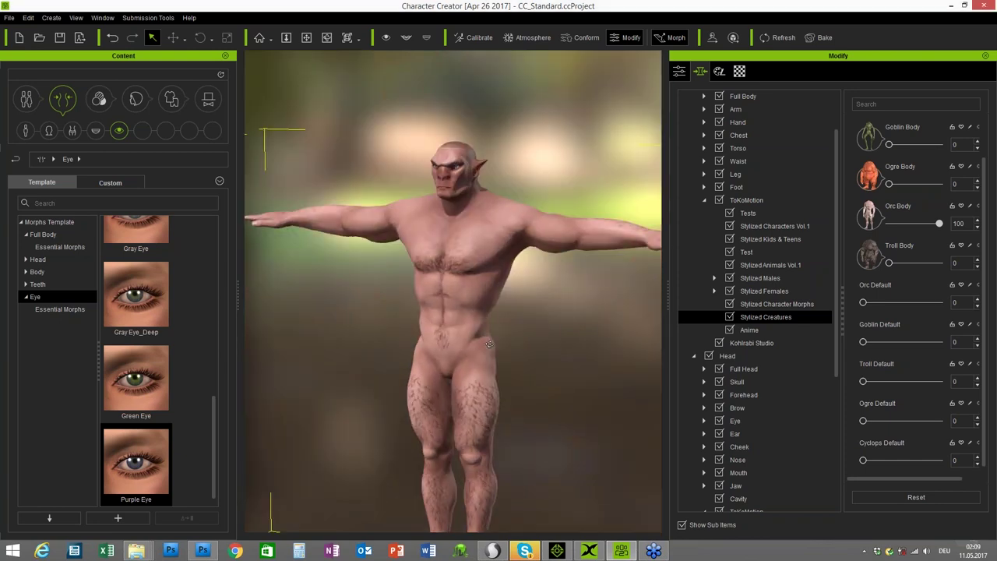
scroll(488, 344, up, 6)
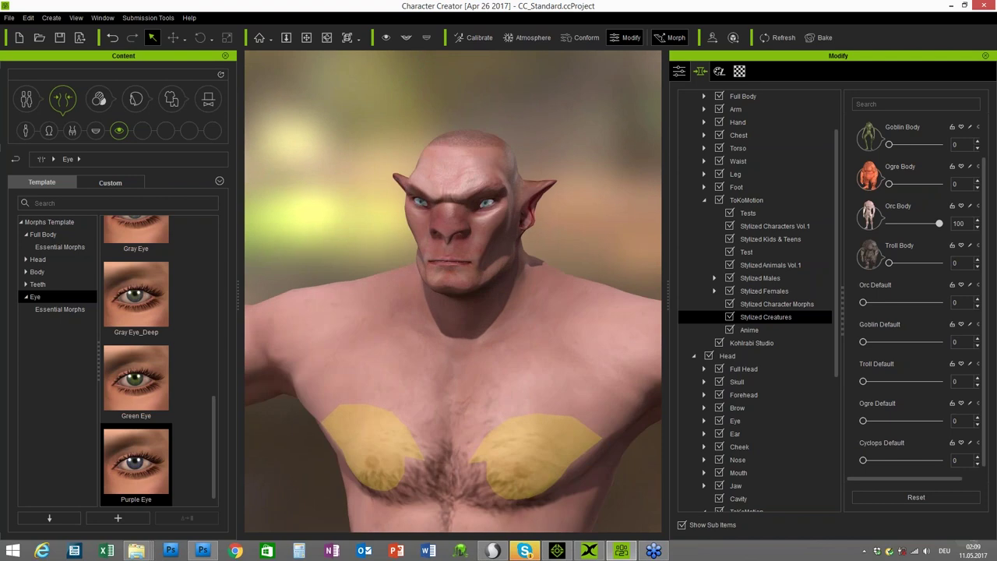
right_drag(357, 367, 518, 360)
mouse_move(458, 189)
right_down()
mouse_move(508, 325)
mouse_move(468, 202)
right_up()
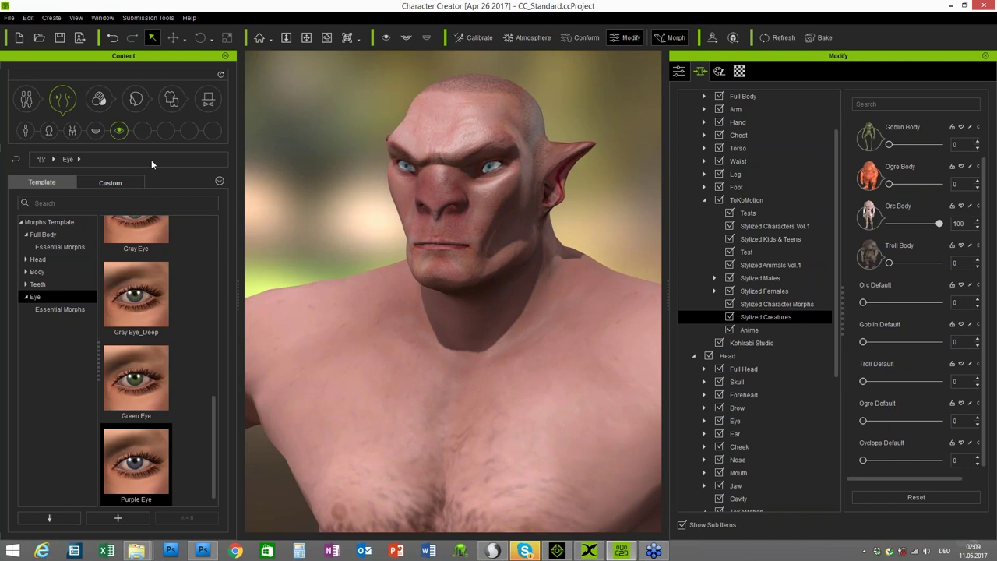
drag(214, 448, 217, 368)
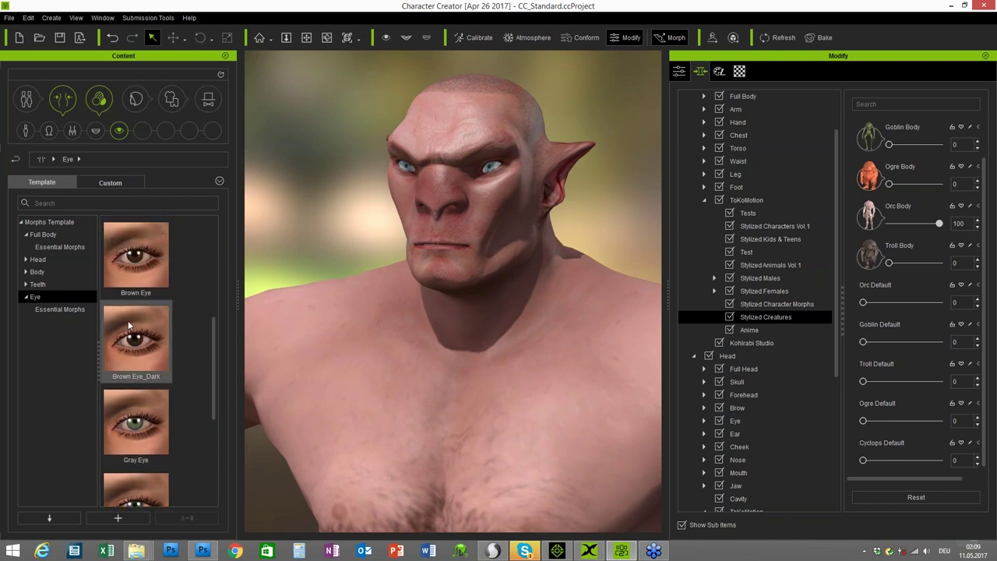
scroll(211, 357, down, 2)
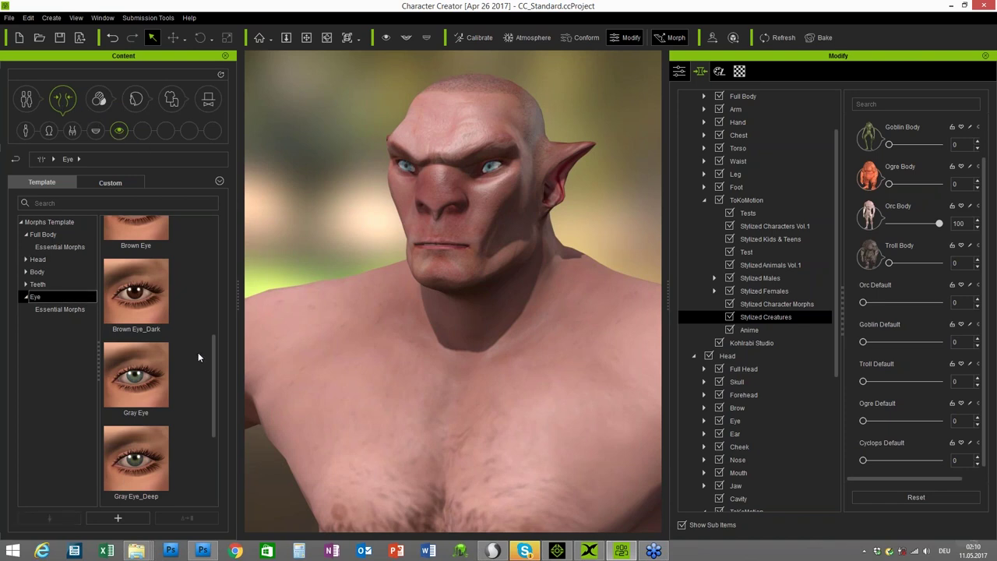
drag(215, 361, 215, 423)
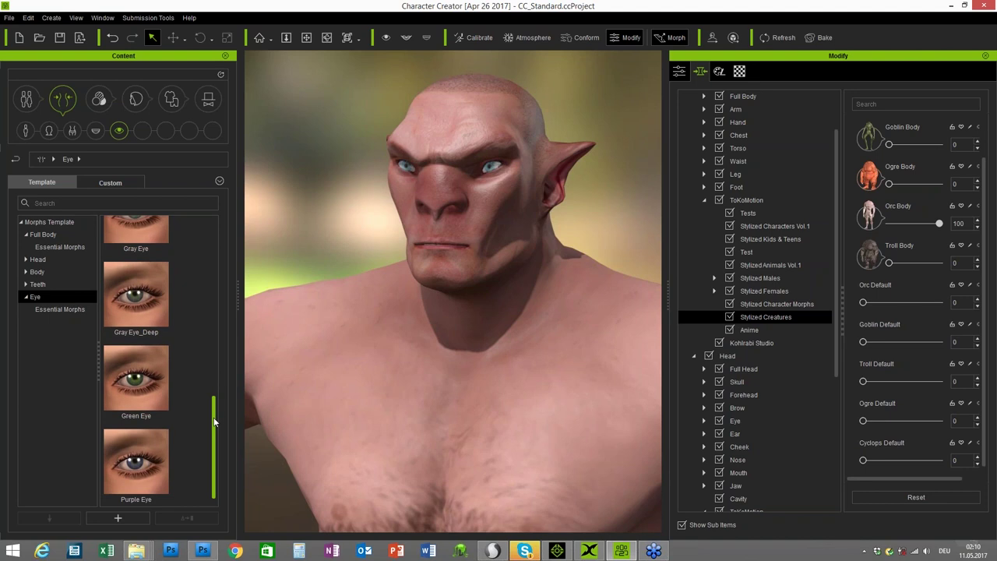
drag(136, 468, 502, 269)
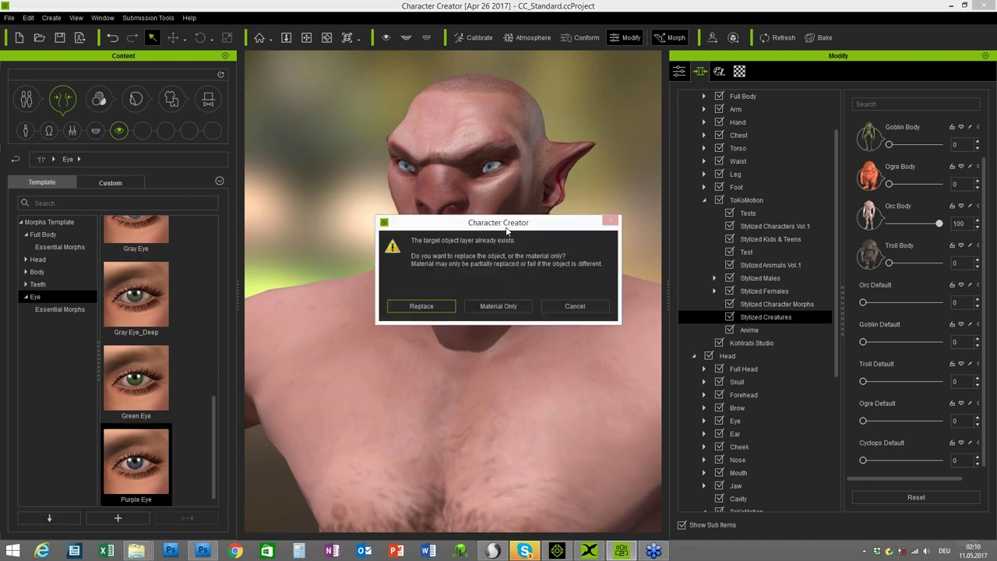
click(497, 306)
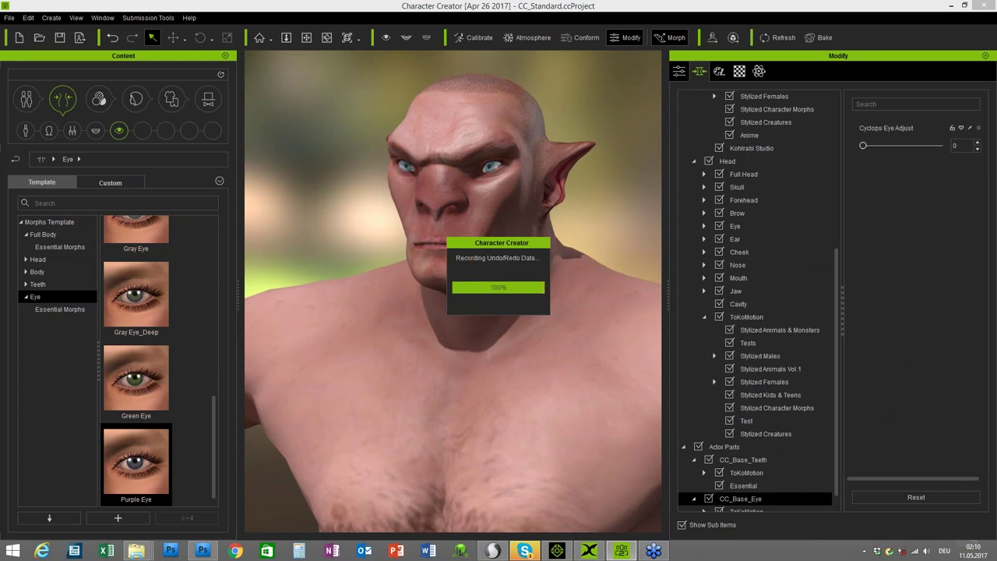
scroll(391, 318, down, 5)
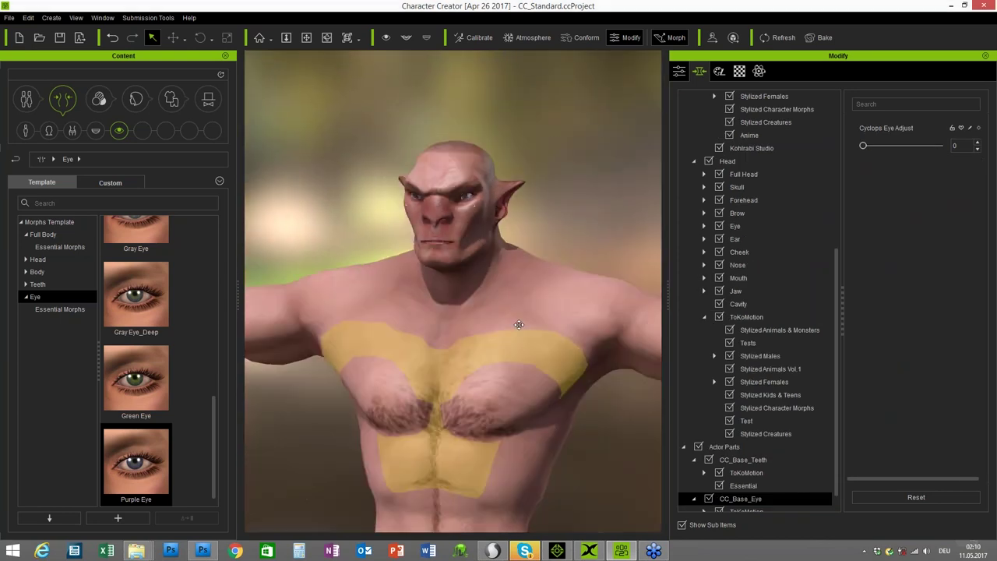
right_drag(519, 324, 507, 301)
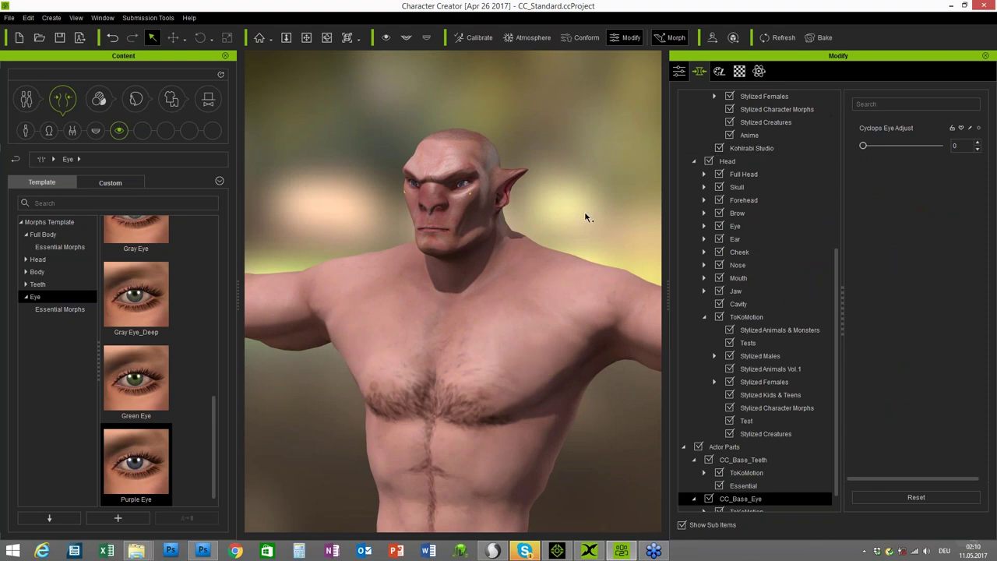
right_drag(586, 217, 555, 208)
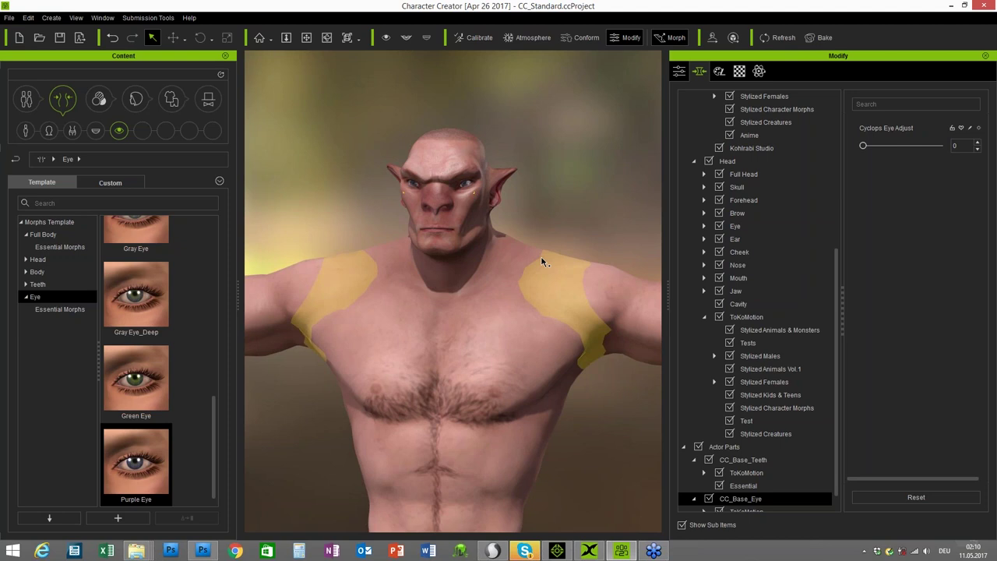
Activate the Appearance Editor for CC_Base_Eye and for the Actor.
click(719, 71)
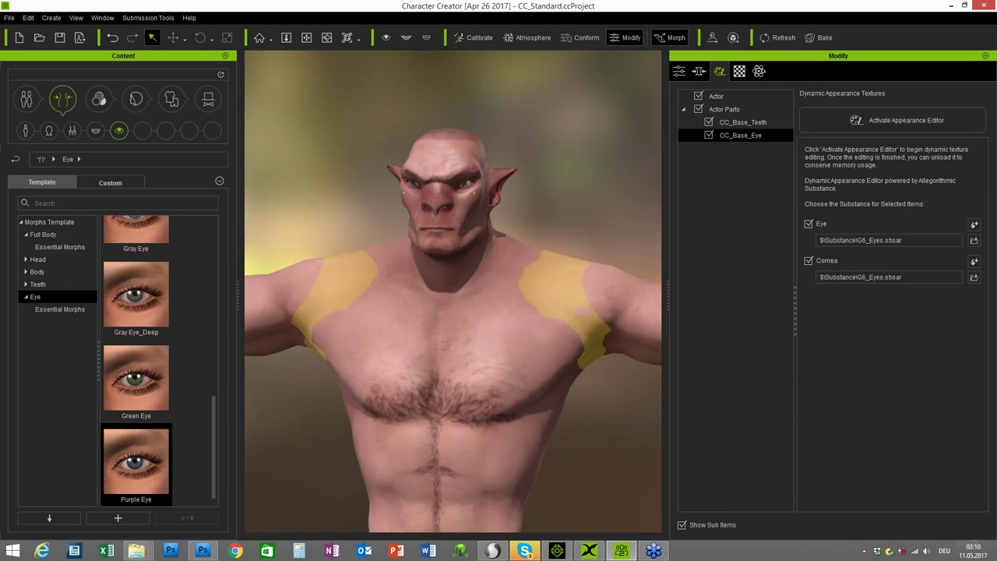
click(864, 121)
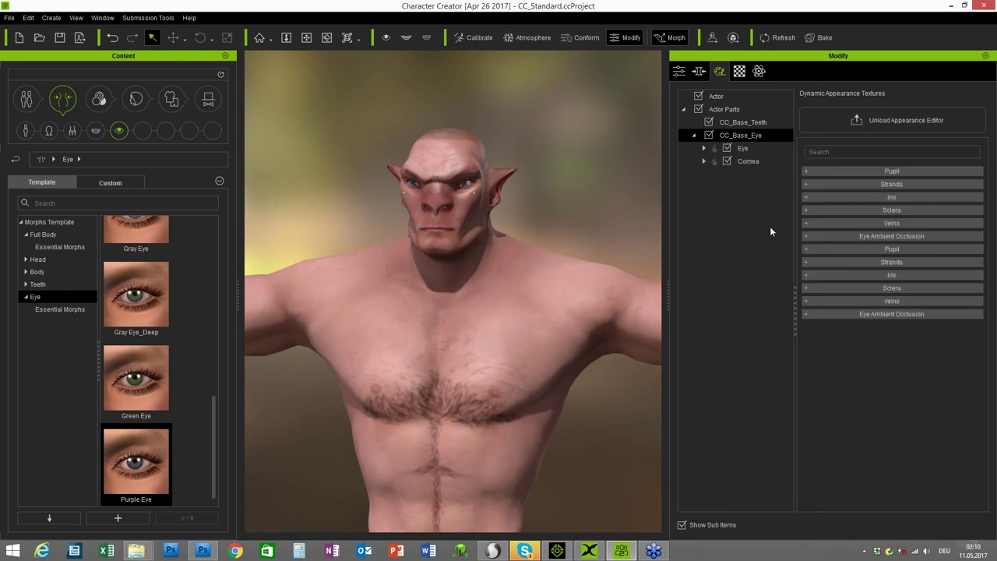
click(721, 97)
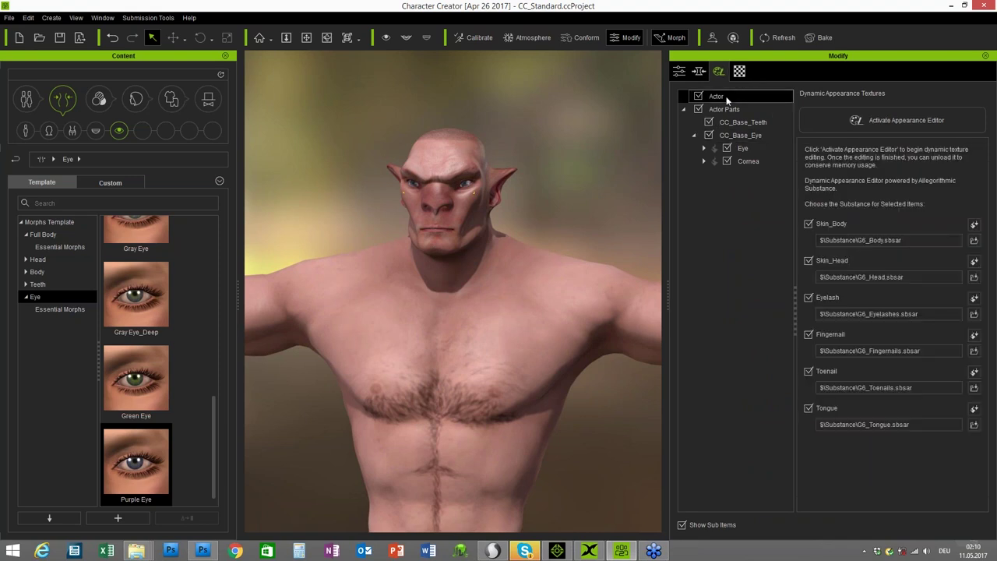
click(887, 121)
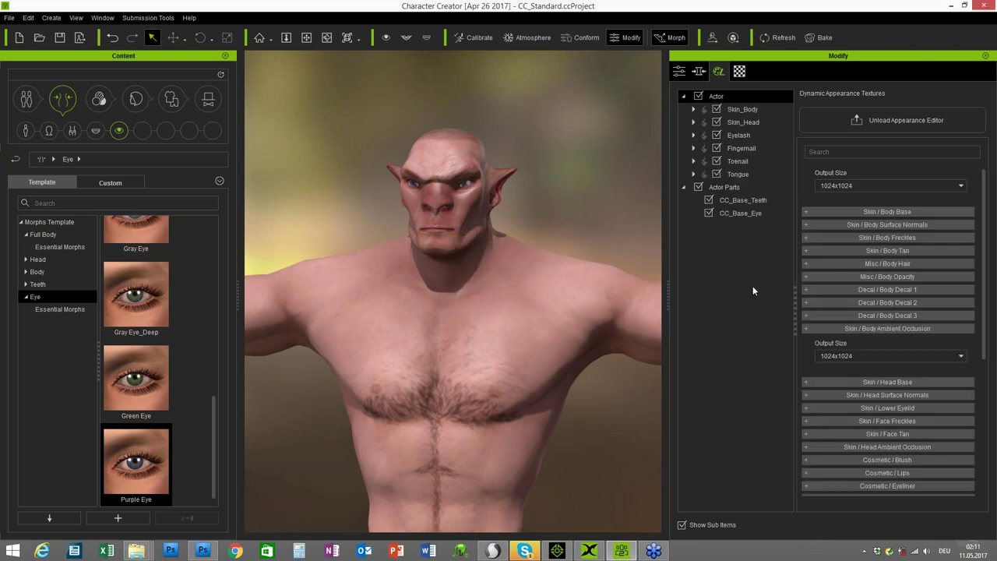
Set the head's Hair / Beard type to Type 3 and inspect the face from both sides.
scroll(927, 261, down, 2)
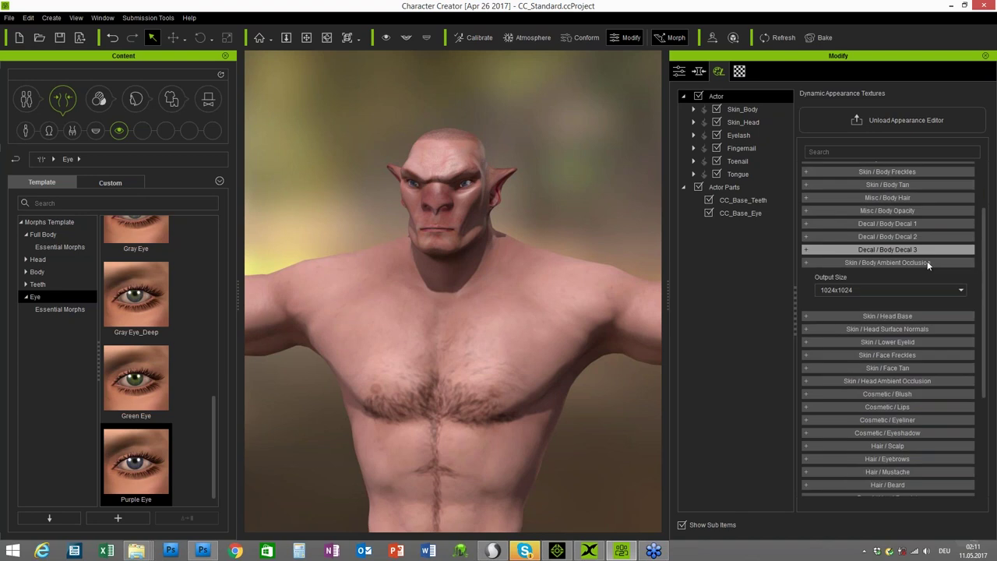
drag(984, 283, 985, 347)
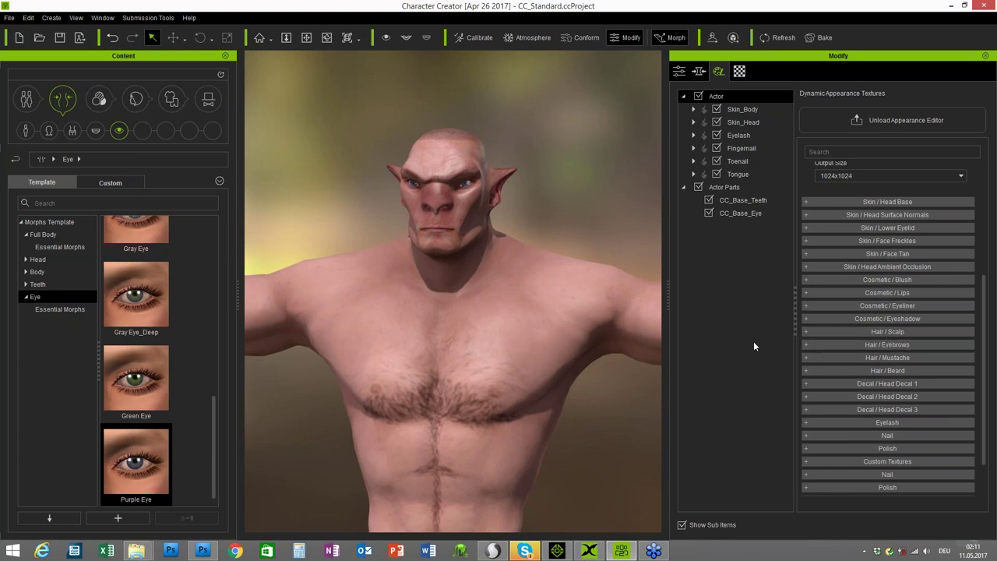
click(807, 370)
scroll(986, 261, down, 3)
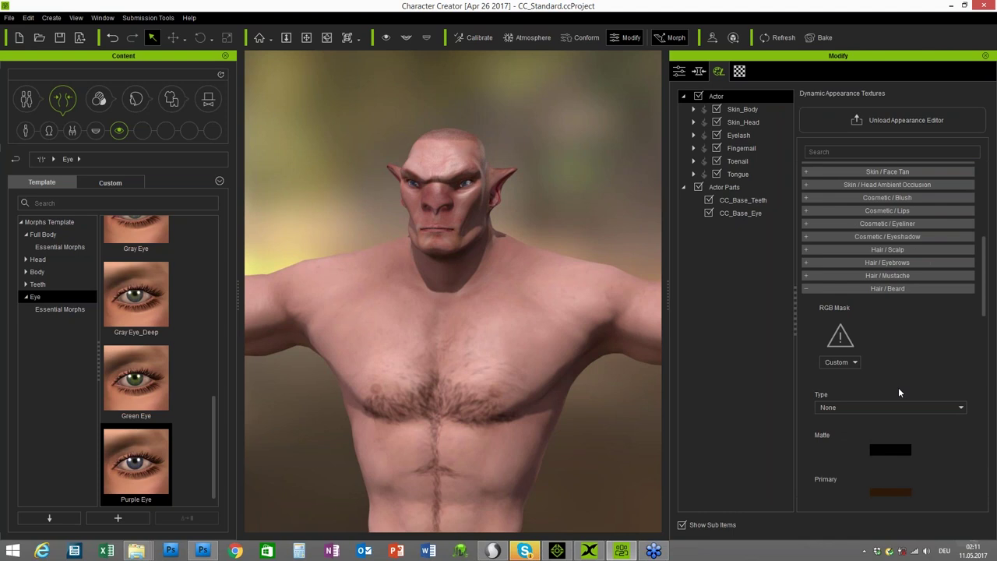
click(860, 408)
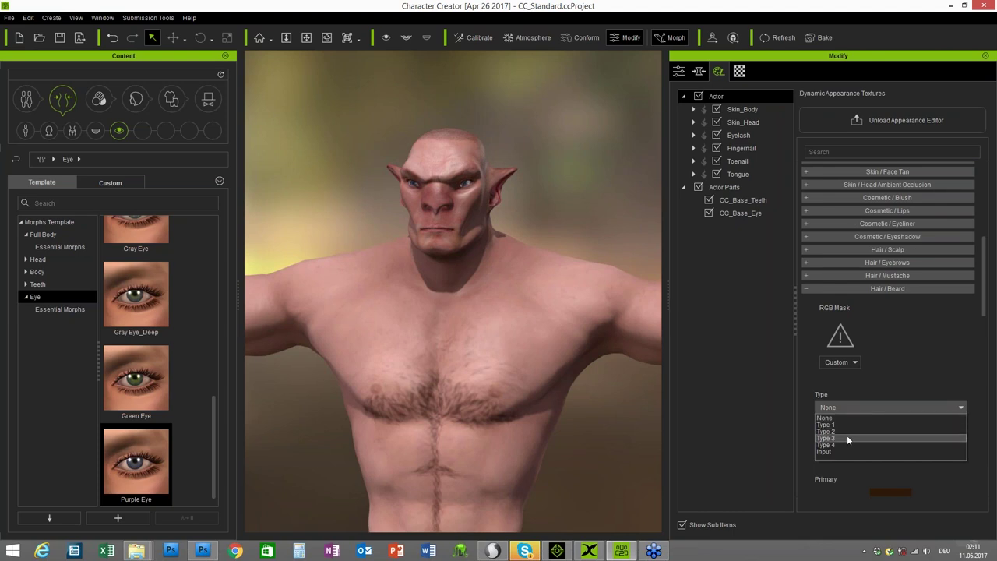
click(848, 438)
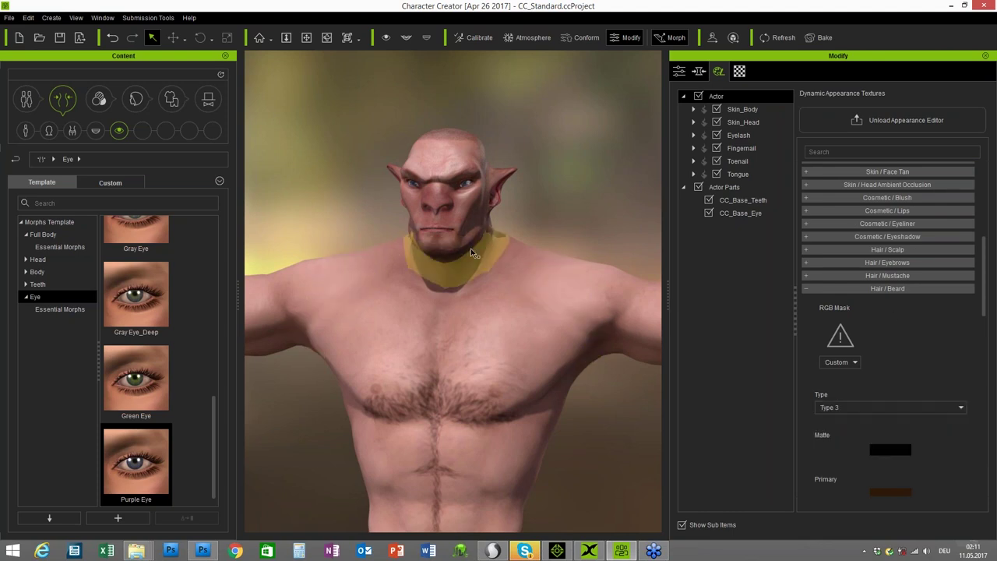
right_drag(436, 366, 405, 366)
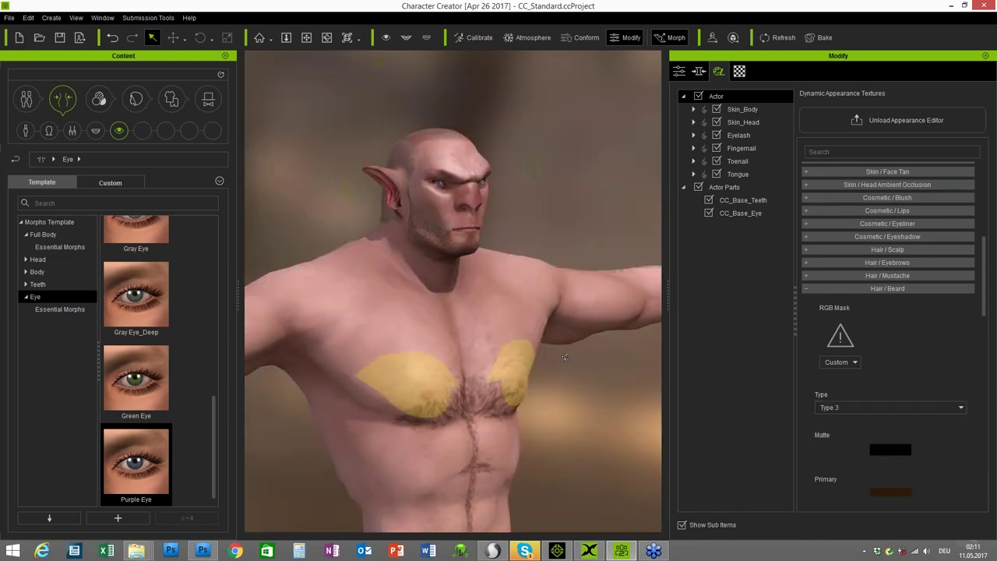
right_drag(451, 233, 592, 234)
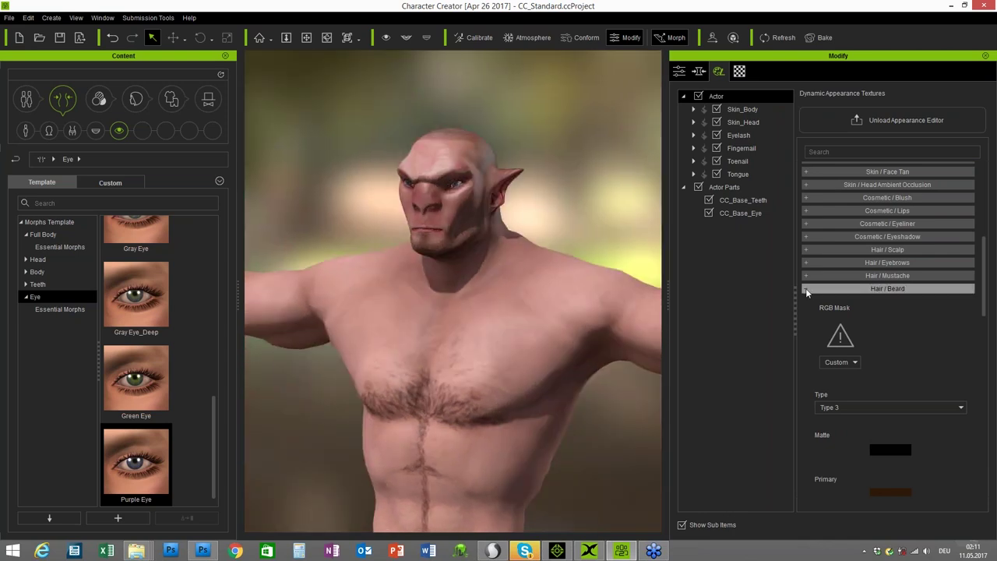
Set the beard type back to None and collapse the Hair / Beard settings.
click(806, 289)
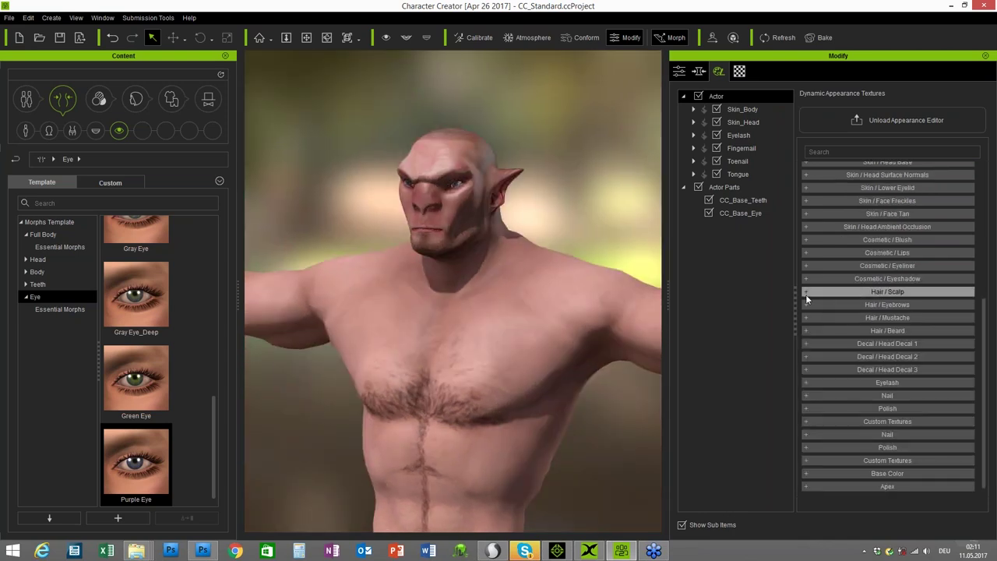
click(807, 330)
click(834, 449)
click(843, 460)
click(806, 331)
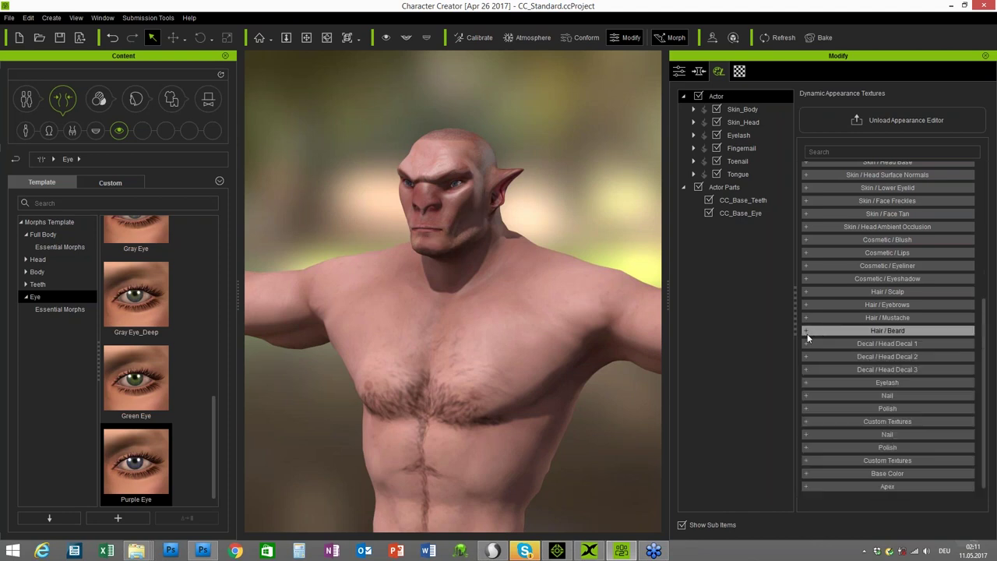
Set the Skin / Head Base diffuse saturation to 0.41 and lightness to 0.53.
scroll(599, 281, up, 5)
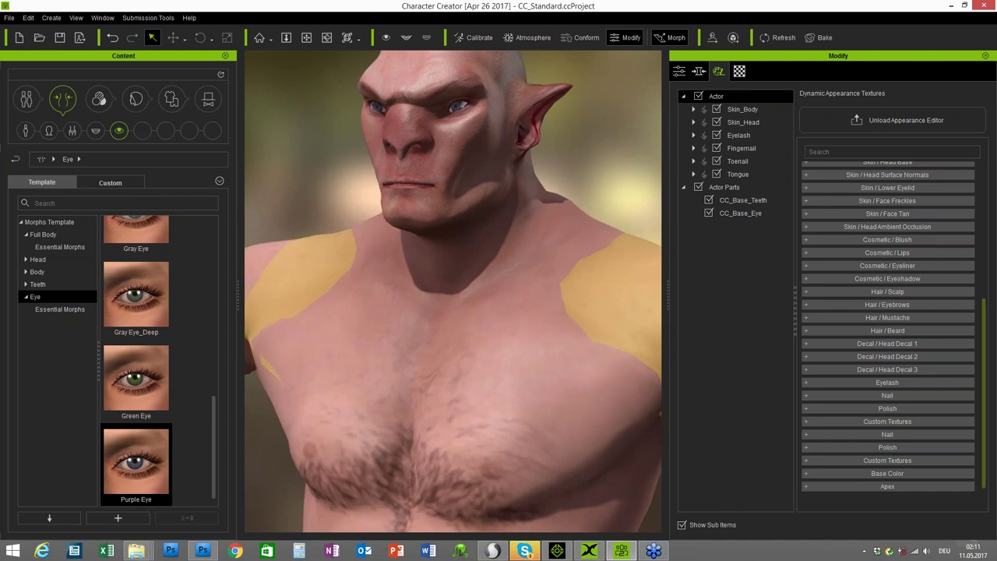
scroll(985, 295, up, 1)
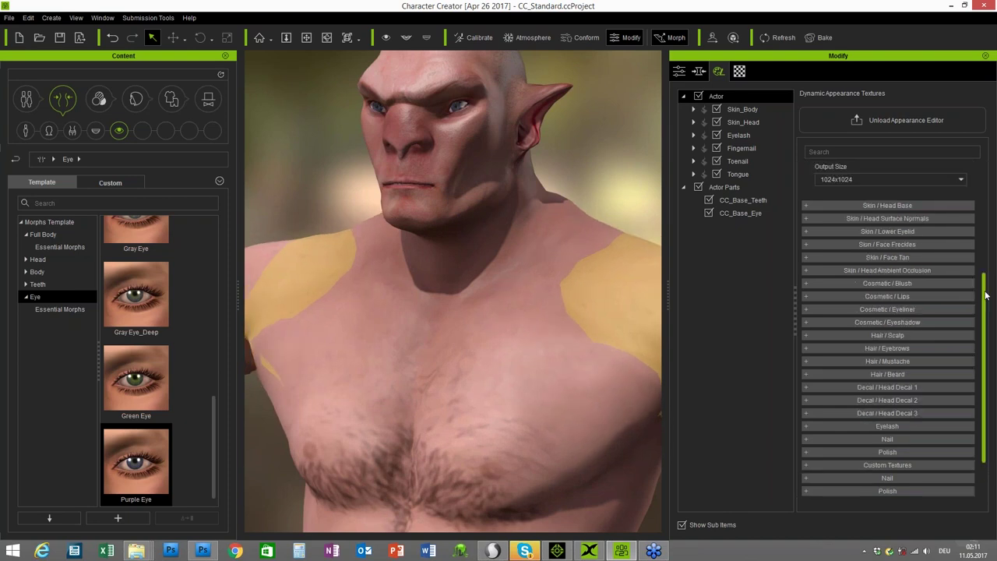
click(853, 228)
drag(985, 259, 985, 360)
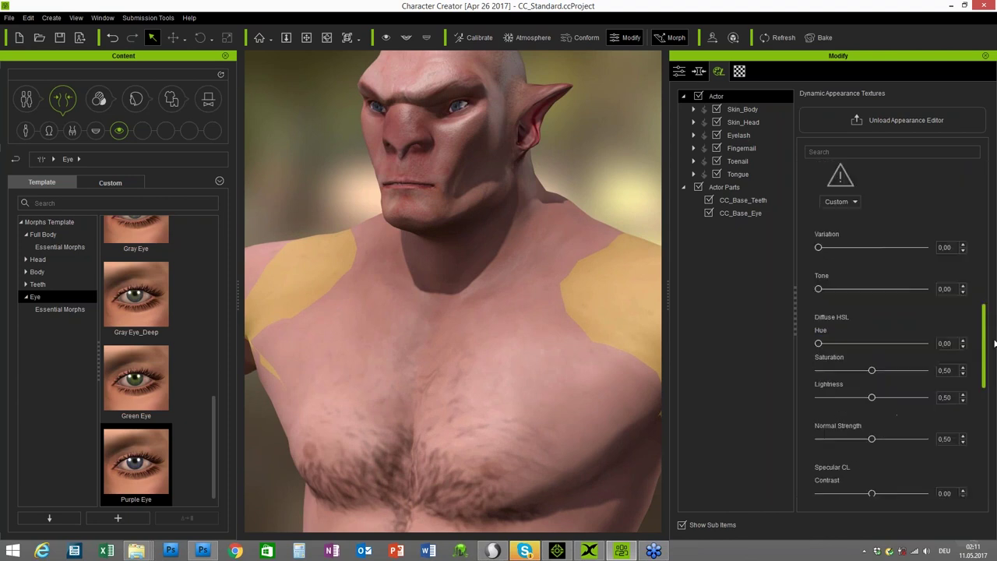
drag(855, 304, 863, 303)
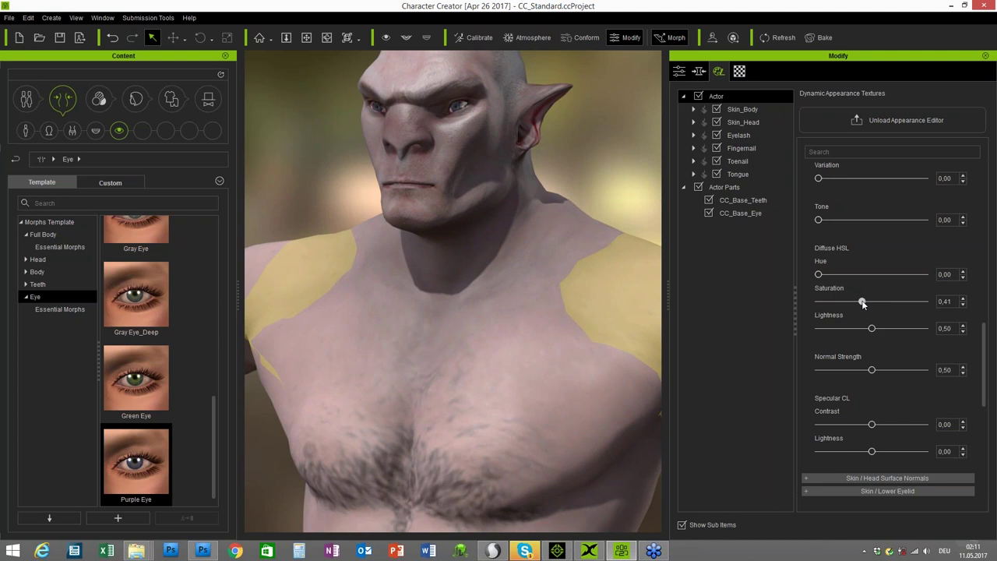
drag(872, 329, 877, 332)
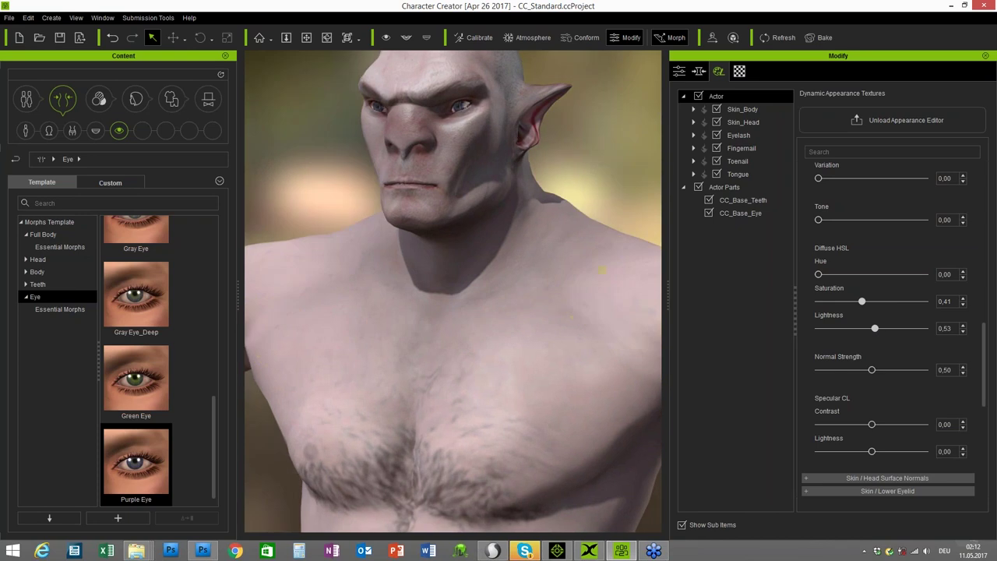
right_drag(452, 304, 993, 360)
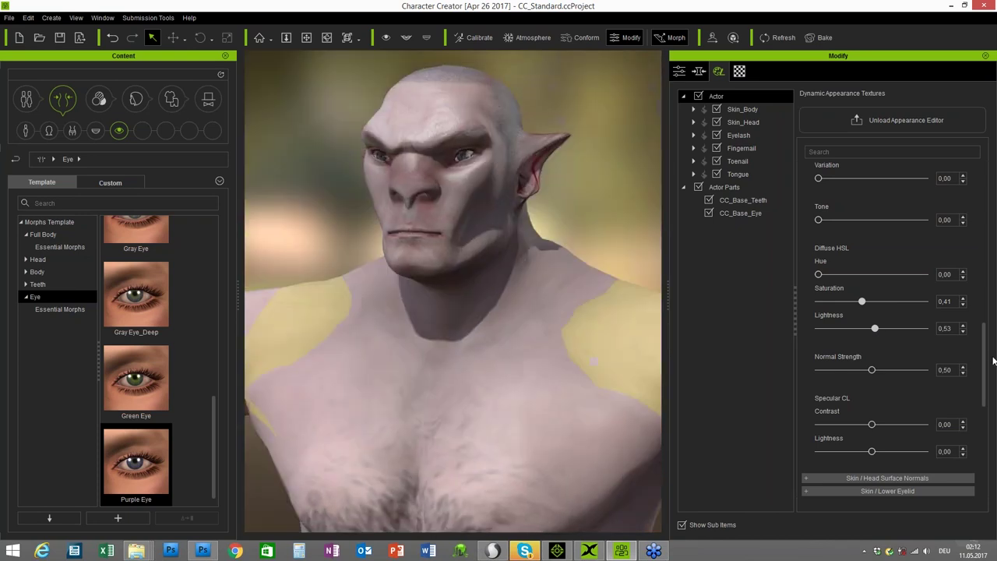
Expand the Head Decal 1 settings and open the image selection for its diffuse texture.
scroll(983, 341, down, 1)
drag(983, 340, 989, 409)
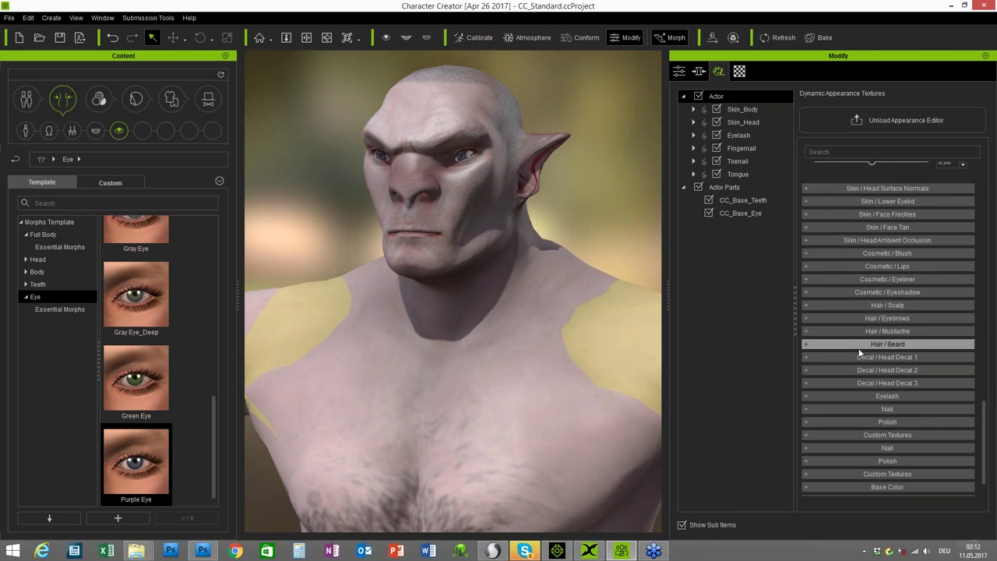
click(806, 357)
drag(984, 326, 984, 350)
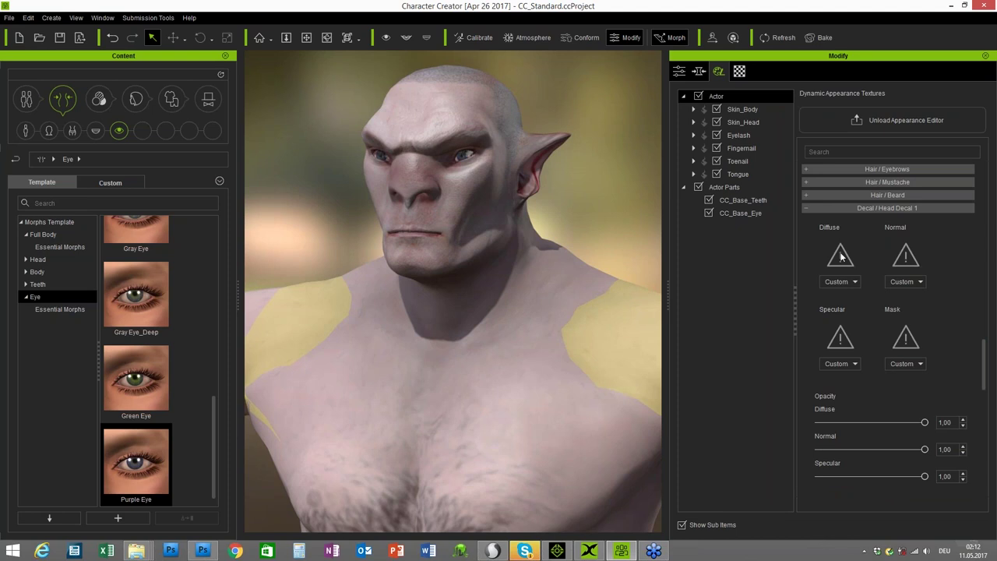
double_click(841, 259)
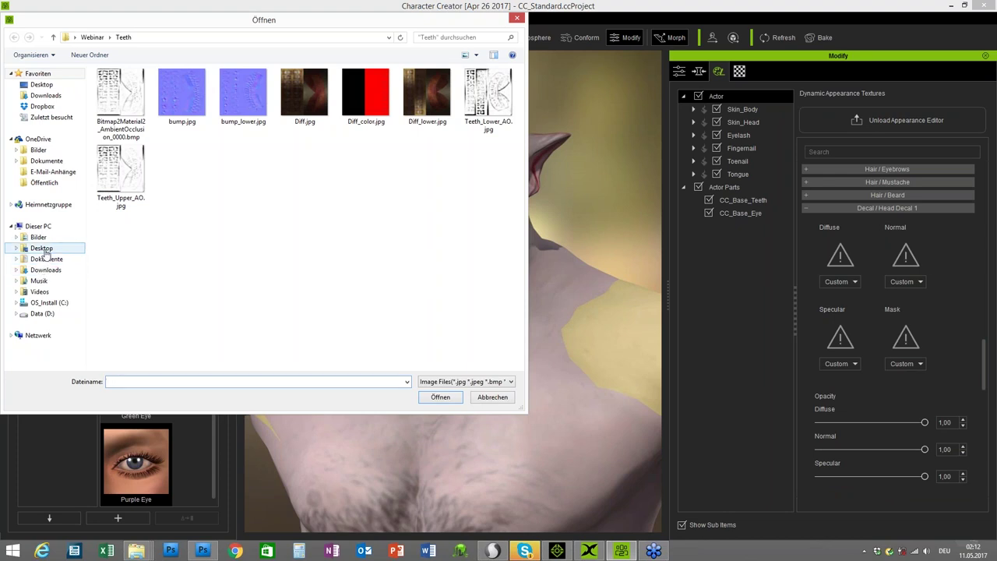
Browse drive C: to the Shared Templates folder under Öffentliche Dokumente > Reallusion for a decal image.
click(37, 226)
click(48, 302)
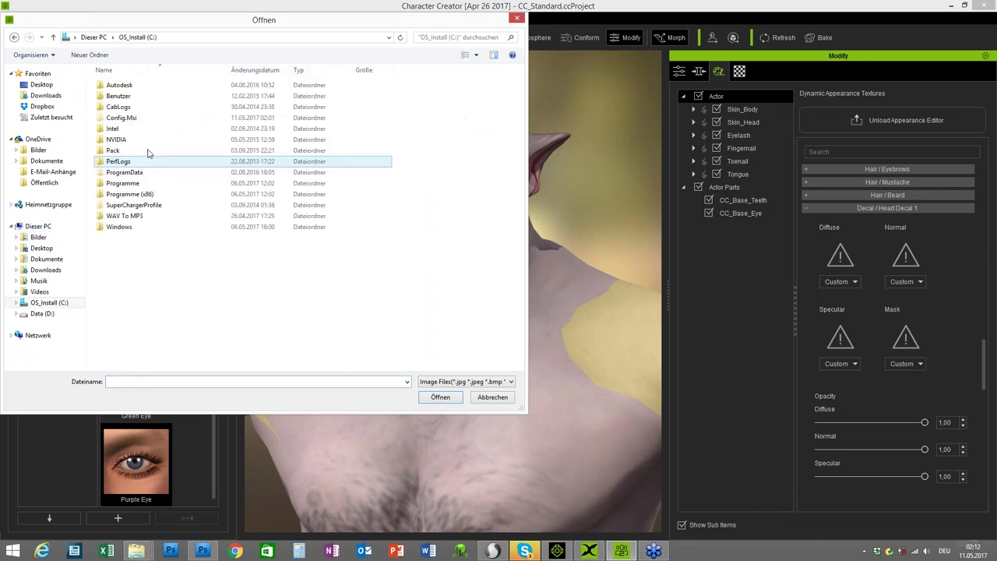
double_click(131, 95)
double_click(129, 95)
key(Down)
key(Down)
key(Down)
key(Down)
key(Down)
key(Down)
key(Down)
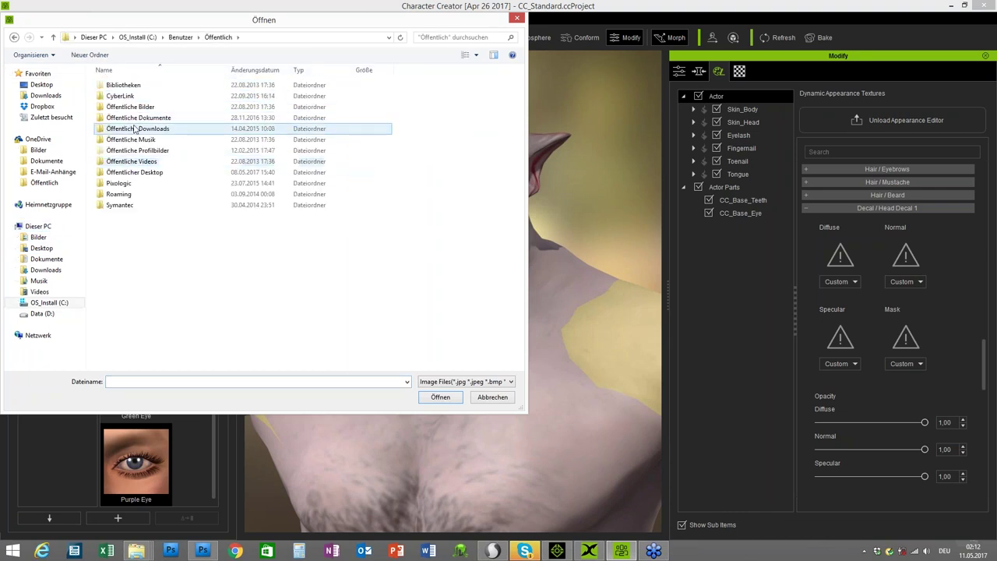
key(Up)
key(Up)
key(Up)
key(Up)
key(Return)
key(Down)
key(Down)
key(Down)
key(Down)
key(Down)
double_click(121, 150)
click(117, 109)
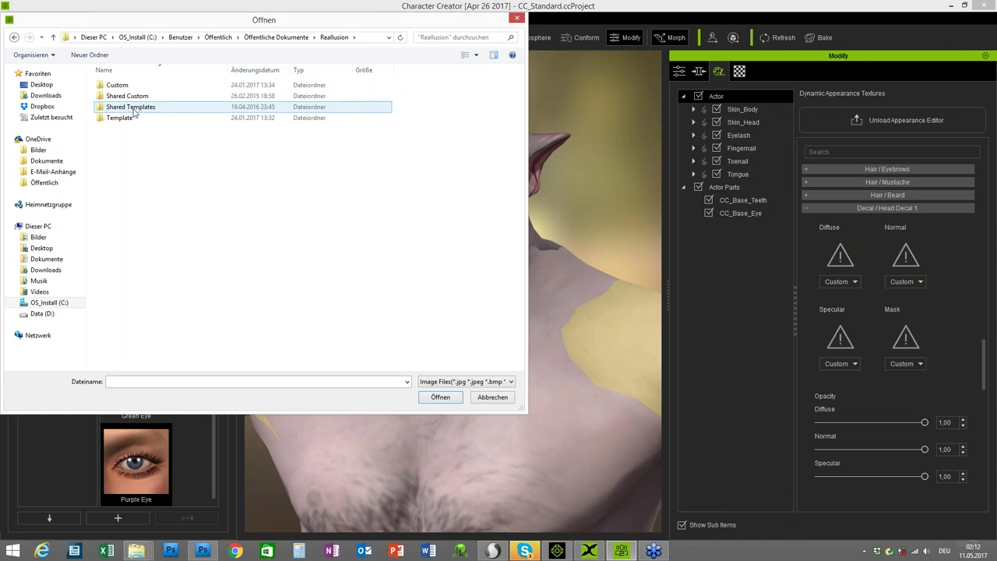
double_click(130, 112)
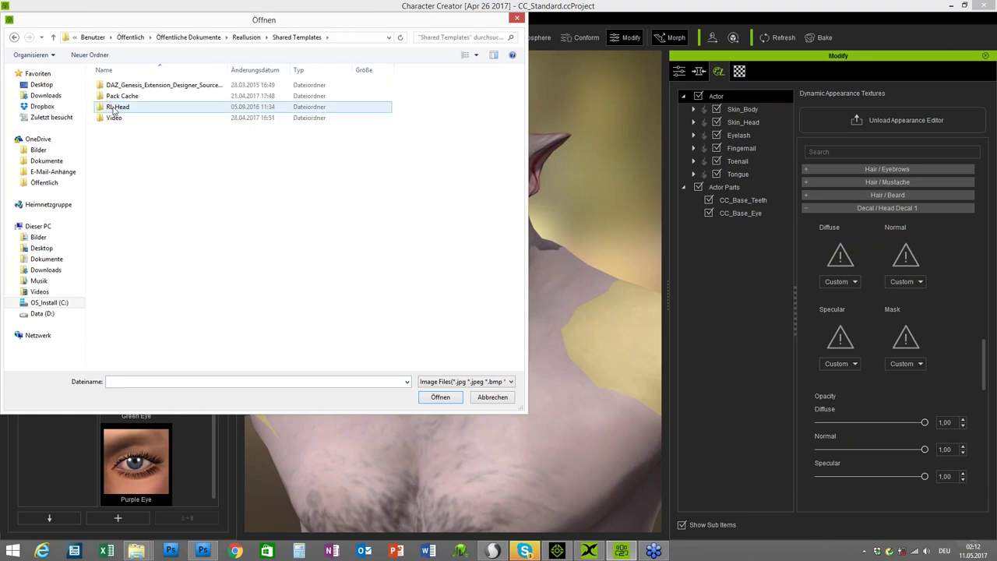
Look for the decal image in Dokumente and the Benutzer folder, cancel the selection, and collapse Head Decal 1.
click(14, 39)
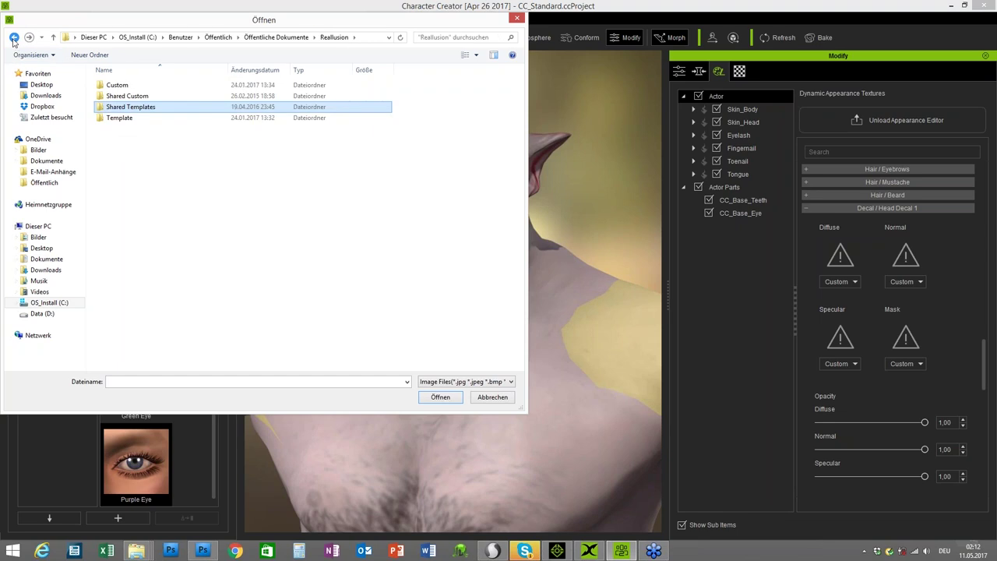
click(14, 39)
click(14, 39)
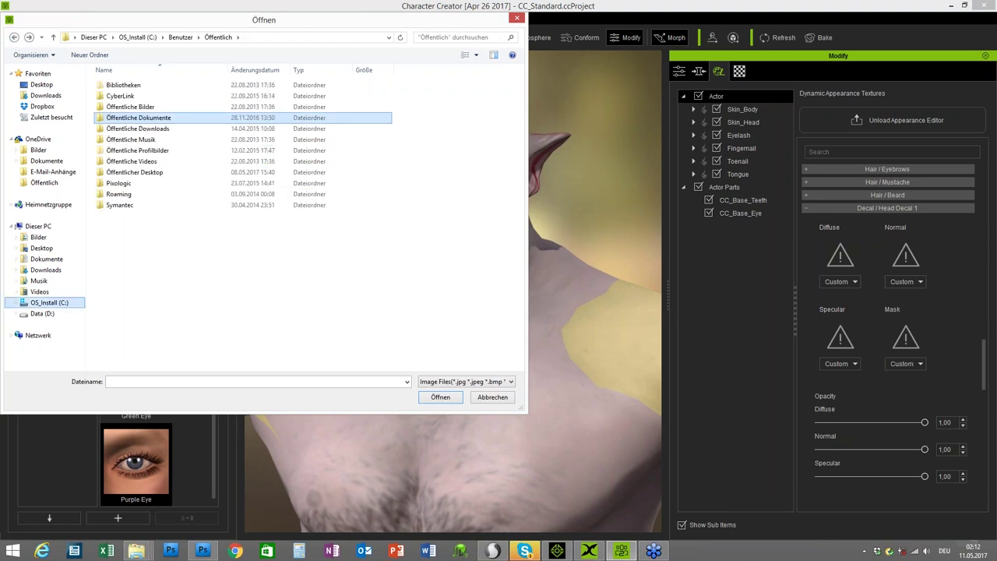
click(59, 259)
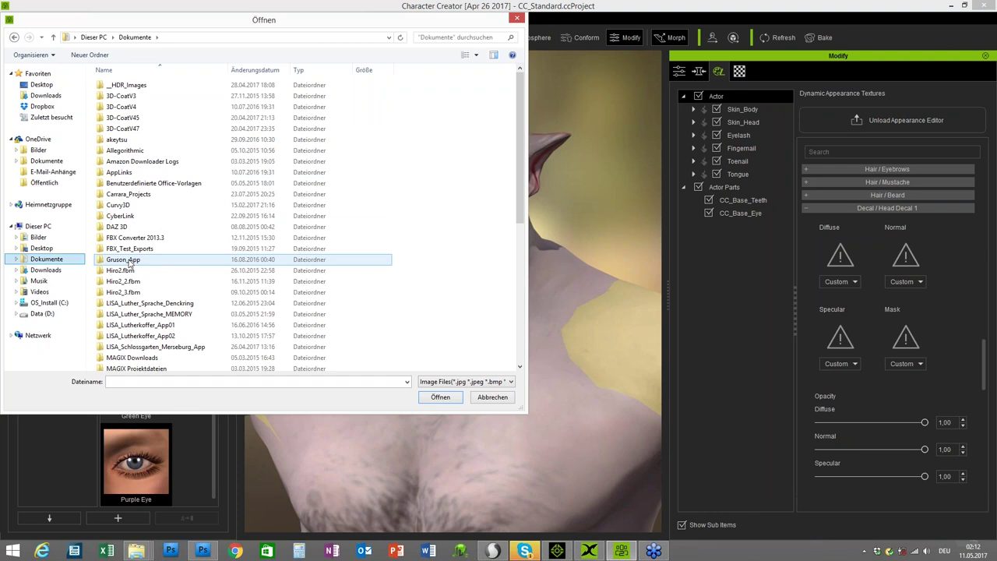
click(37, 226)
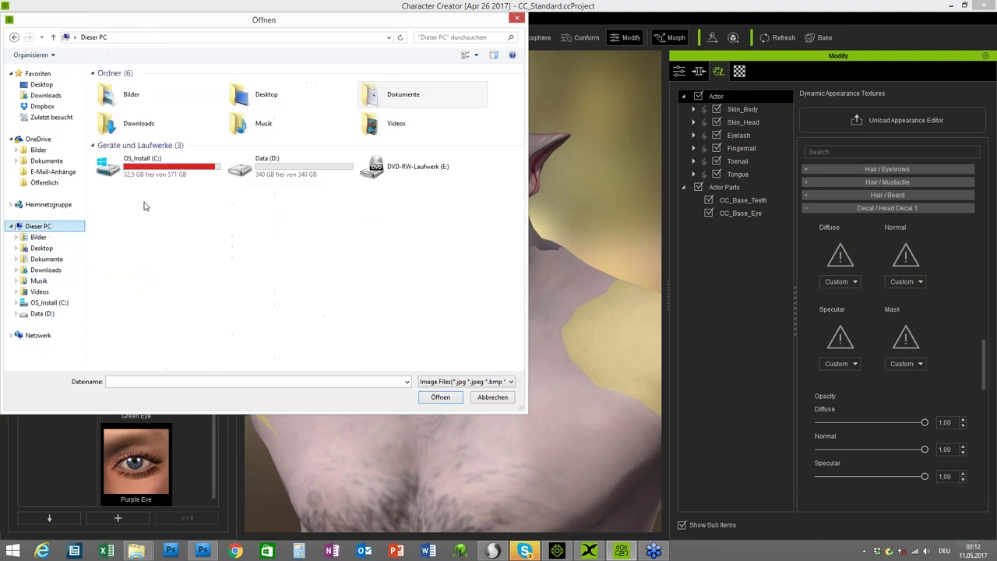
double_click(145, 168)
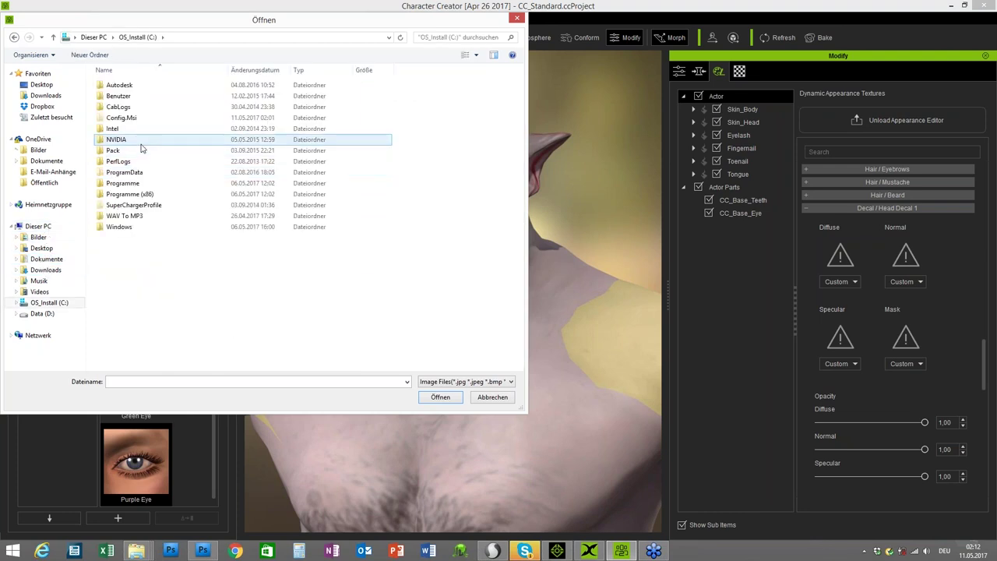
double_click(129, 96)
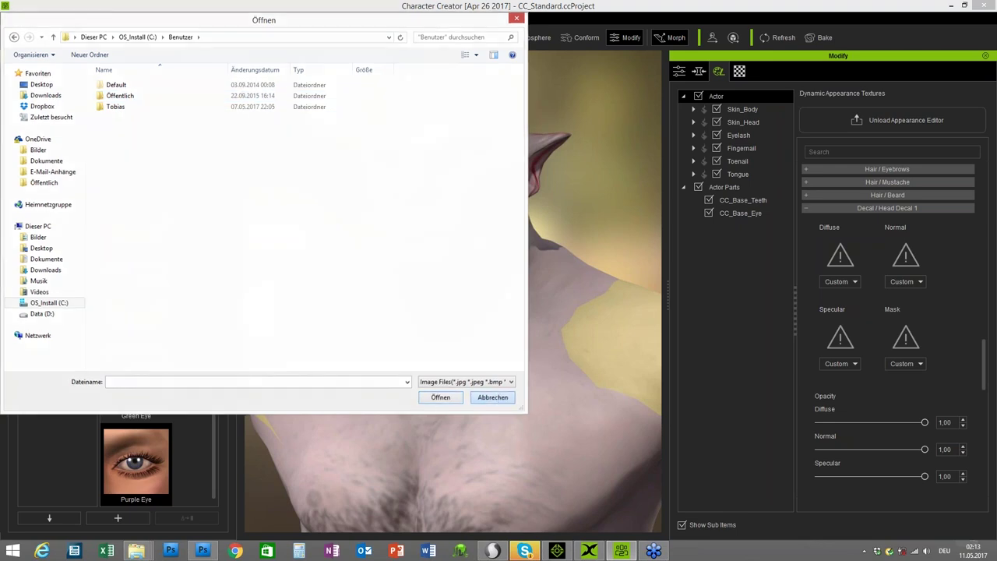
click(499, 397)
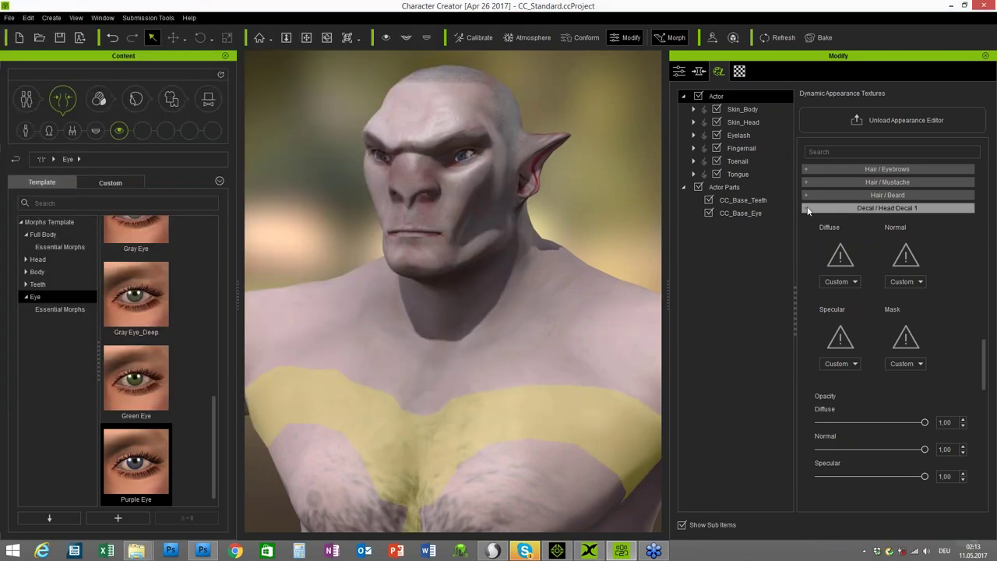
click(817, 209)
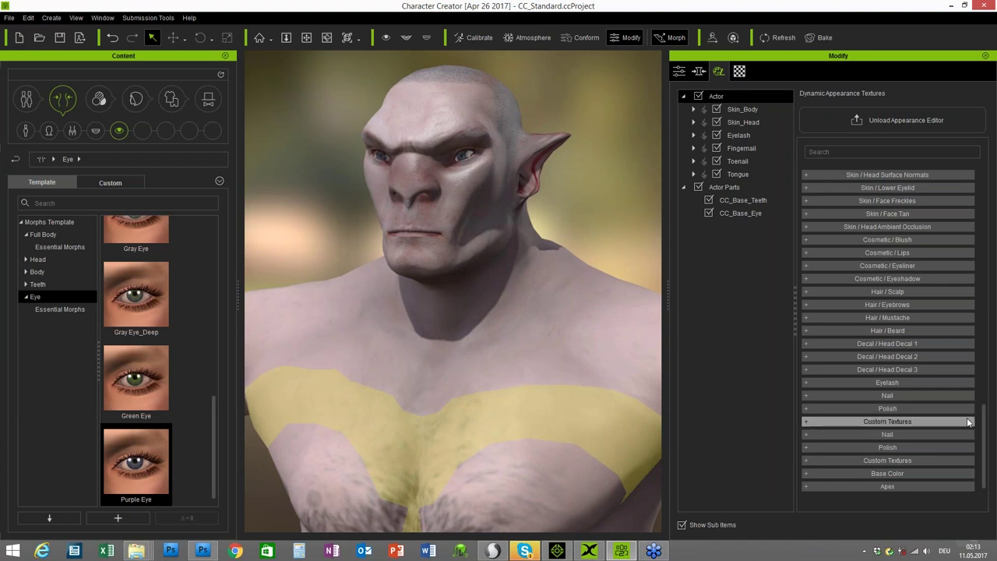
drag(986, 425, 984, 408)
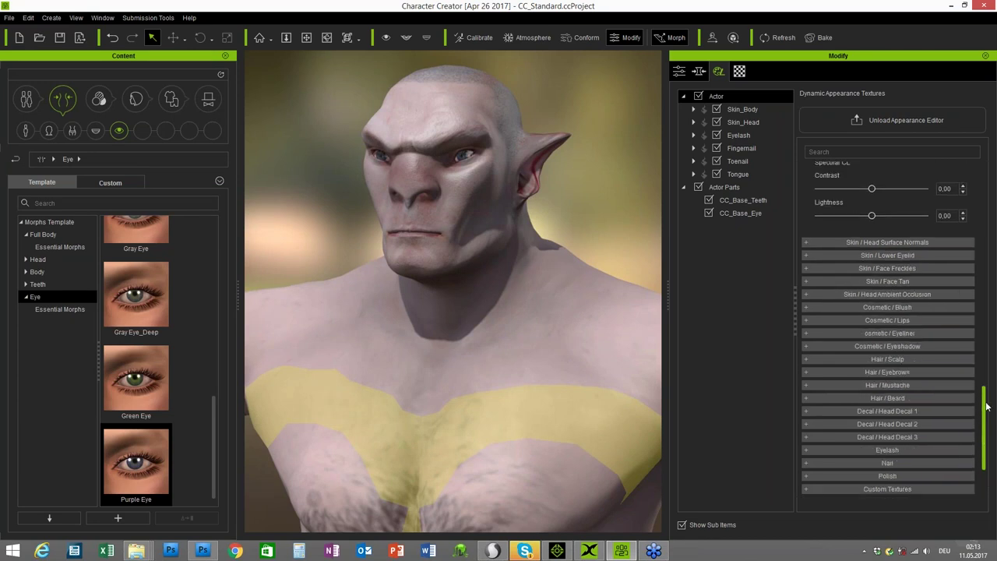
Expand the Skin / Face Freckles settings and raise the freckles' Amount to 2389 and Density to 9.
click(807, 268)
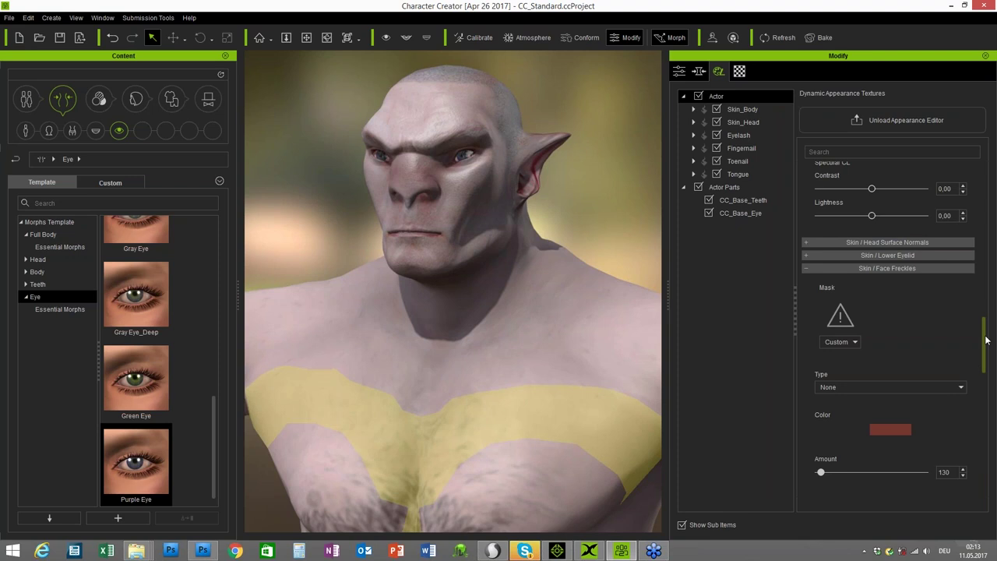
scroll(985, 340, down, 2)
click(868, 340)
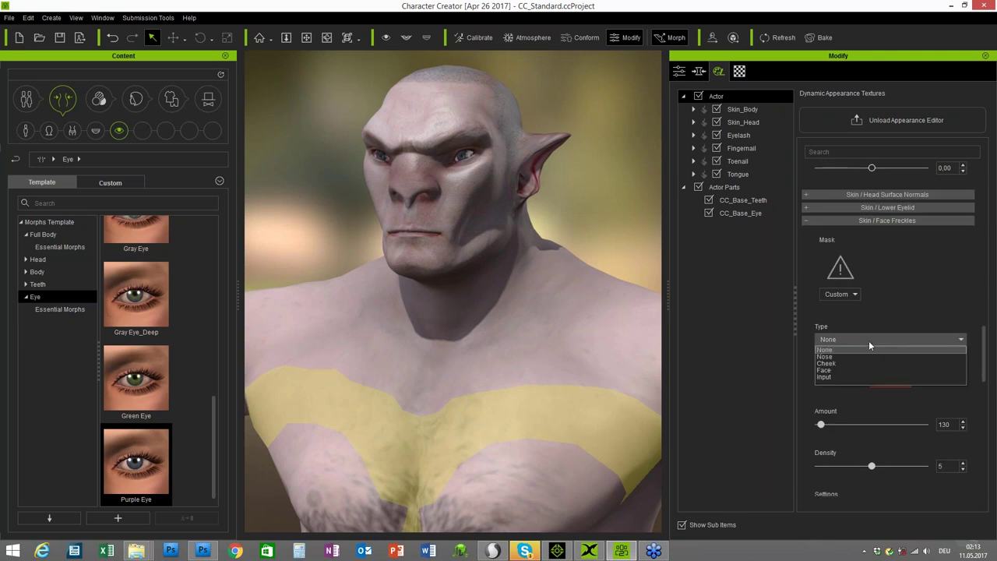
click(908, 306)
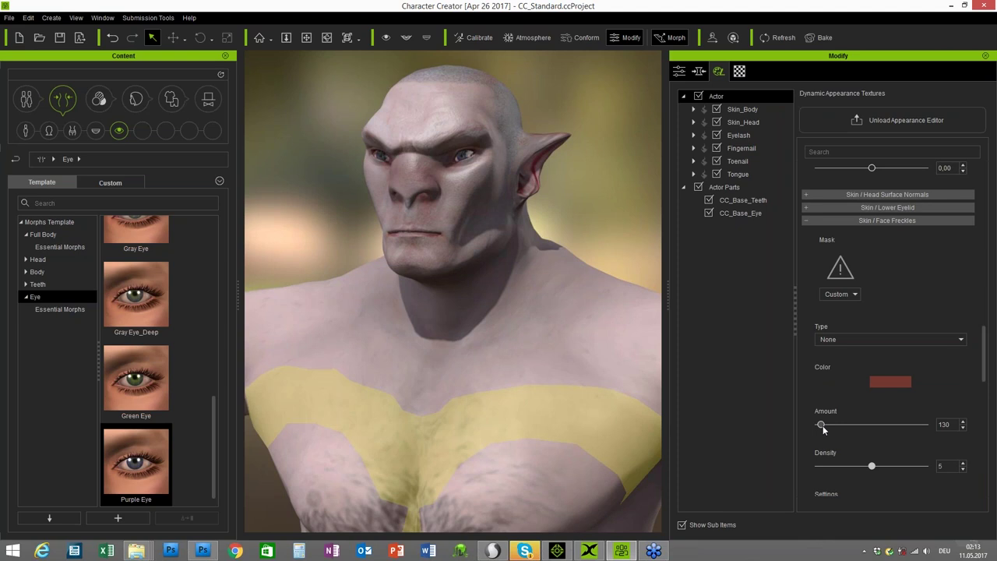
drag(822, 424, 870, 425)
drag(872, 466, 915, 466)
scroll(935, 358, down, 1)
Set the Face Freckles type to Face, with an Amount of 1207 and a Density of 3.
click(877, 289)
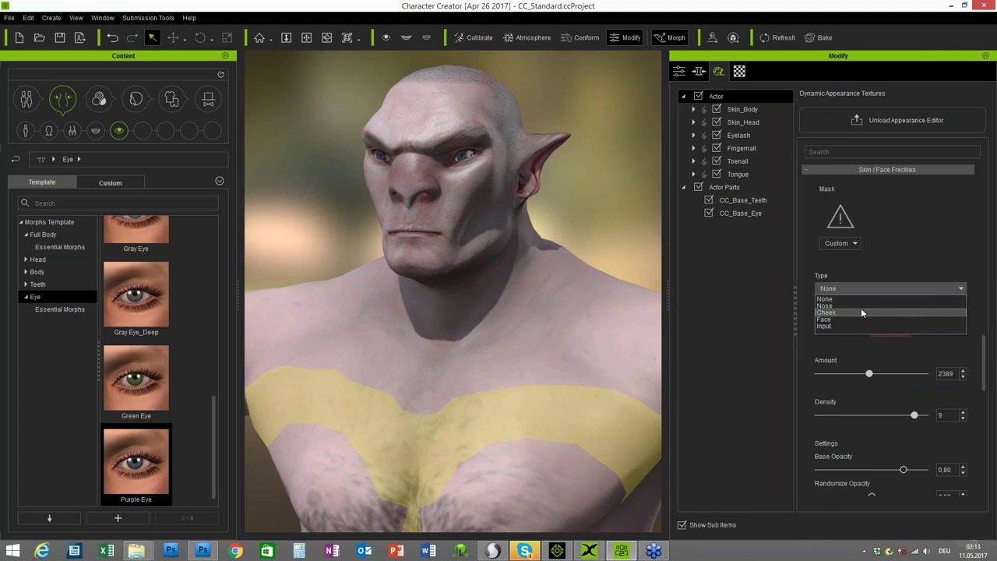
click(857, 320)
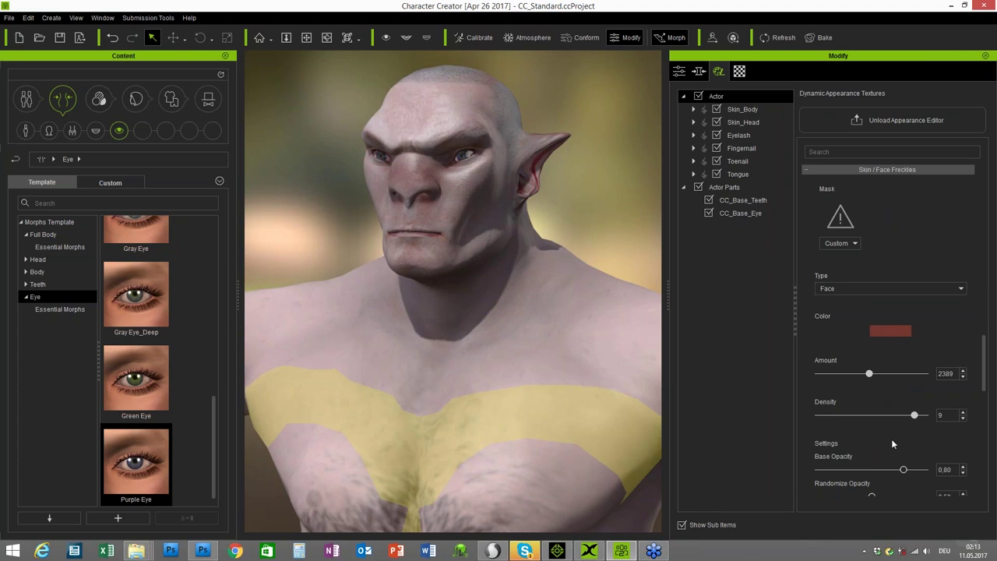
drag(871, 375, 845, 374)
drag(886, 419, 851, 417)
Change the face freckles' color to the pale pink-violet #f7c7ff.
click(885, 332)
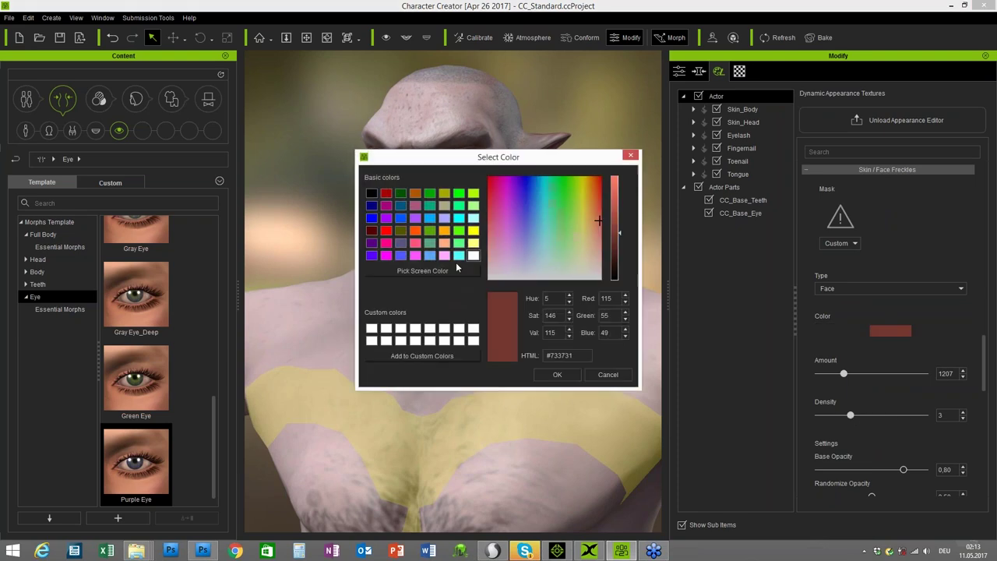
click(444, 256)
click(508, 257)
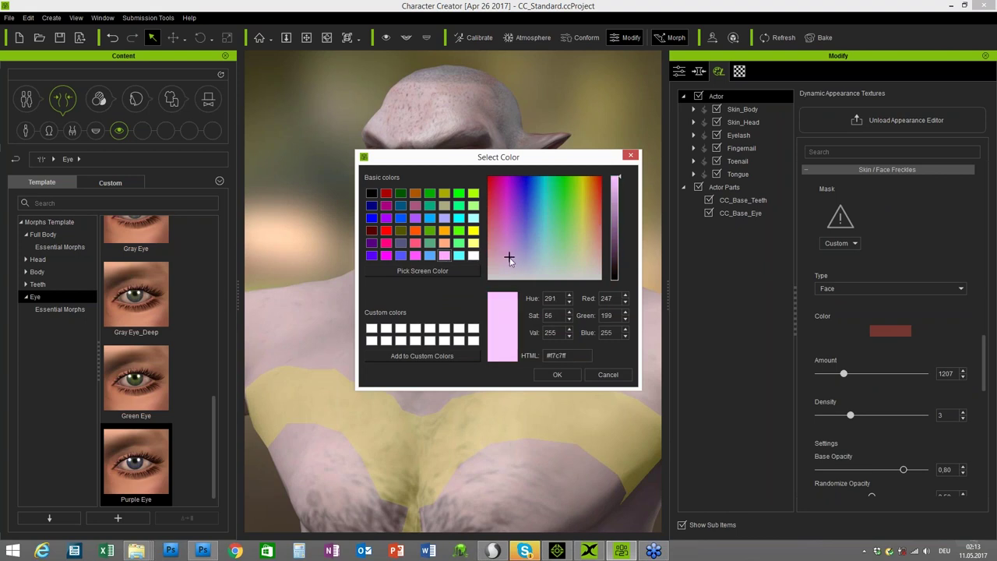
click(557, 375)
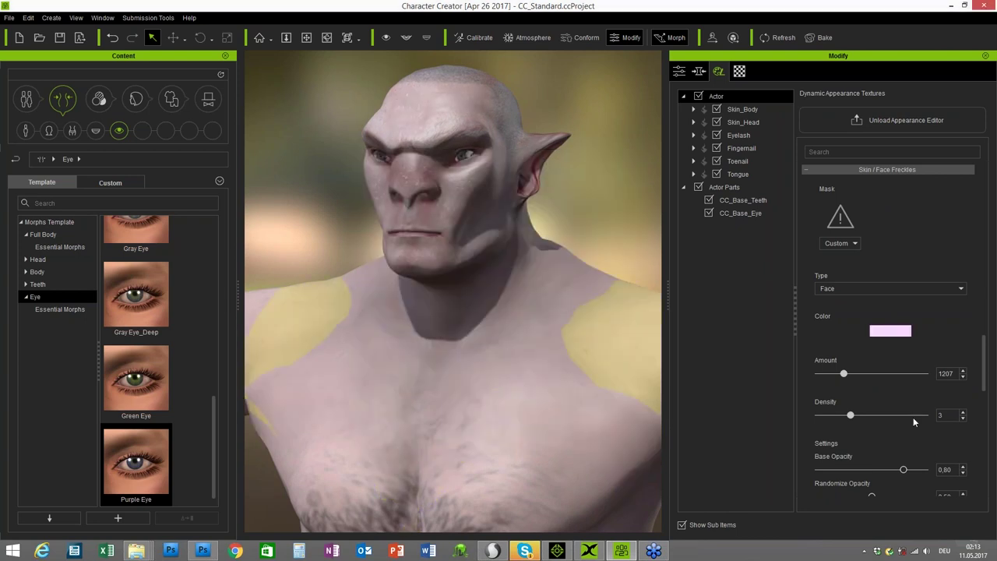
Set the freckles' Base Scale to 0.83 and make their color a slightly lighter pink.
scroll(872, 374, down, 3)
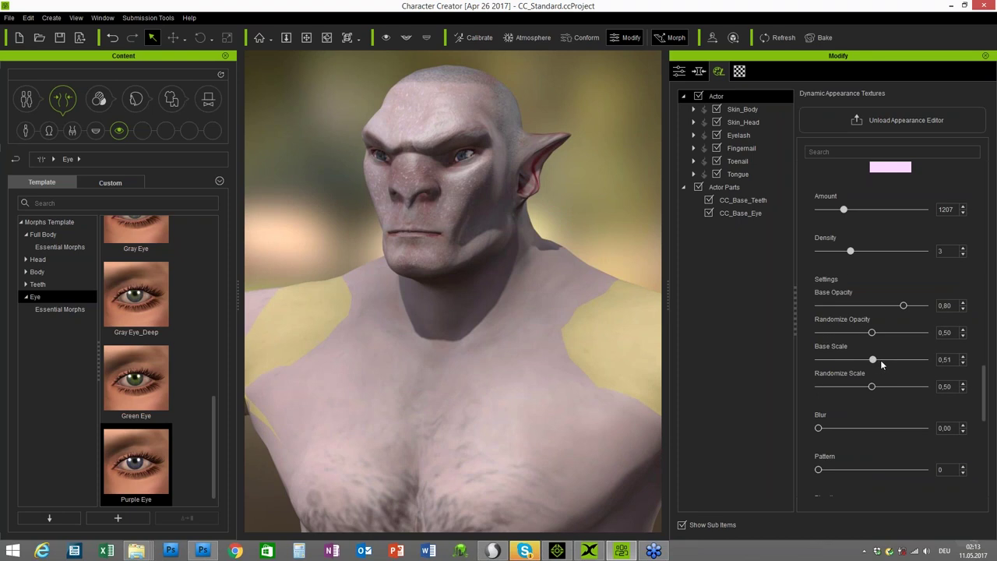
drag(899, 359, 907, 359)
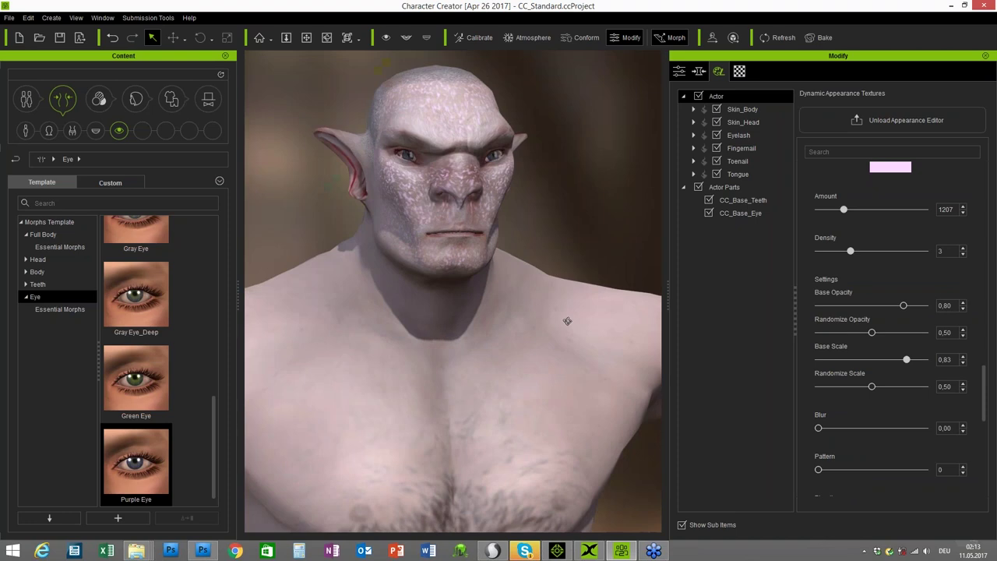
click(890, 167)
drag(509, 266, 508, 270)
click(558, 375)
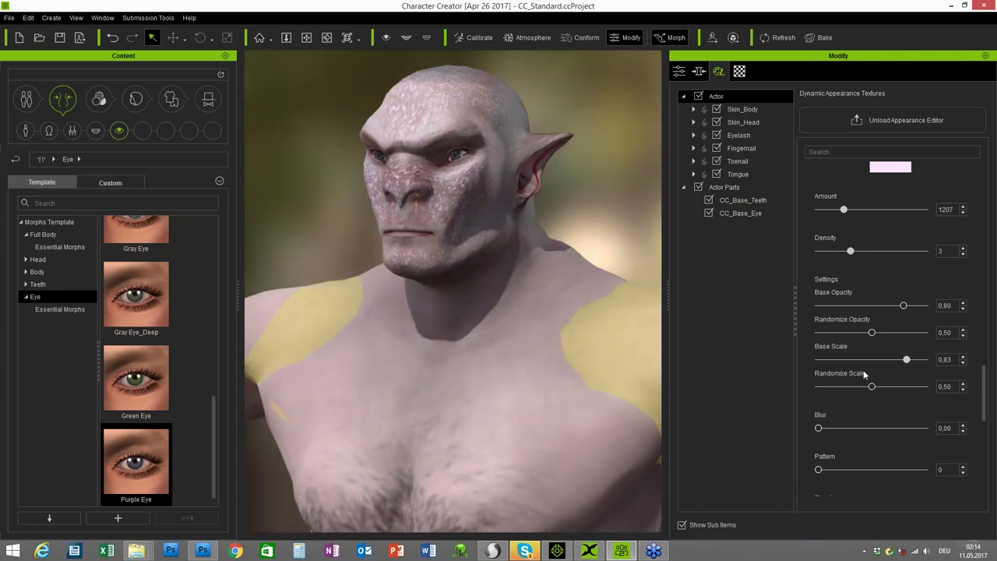
Set the freckles' Randomize Scale to 1.00 and Amount to 369, and collapse the Face Freckles settings.
drag(873, 387, 932, 387)
scroll(987, 375, up, 2)
drag(846, 281, 830, 283)
drag(829, 284, 826, 283)
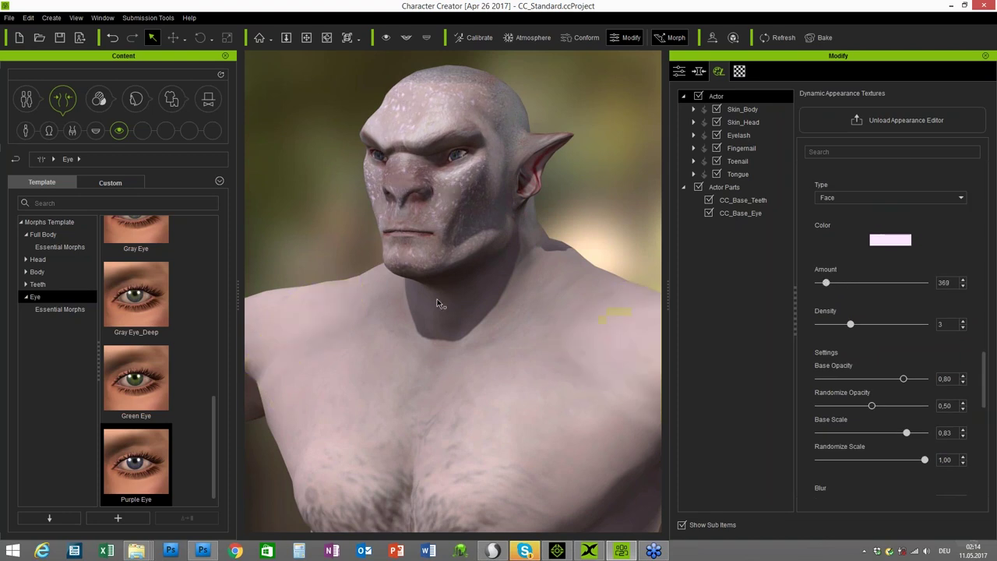
right_drag(441, 303, 431, 349)
scroll(431, 349, down, 3)
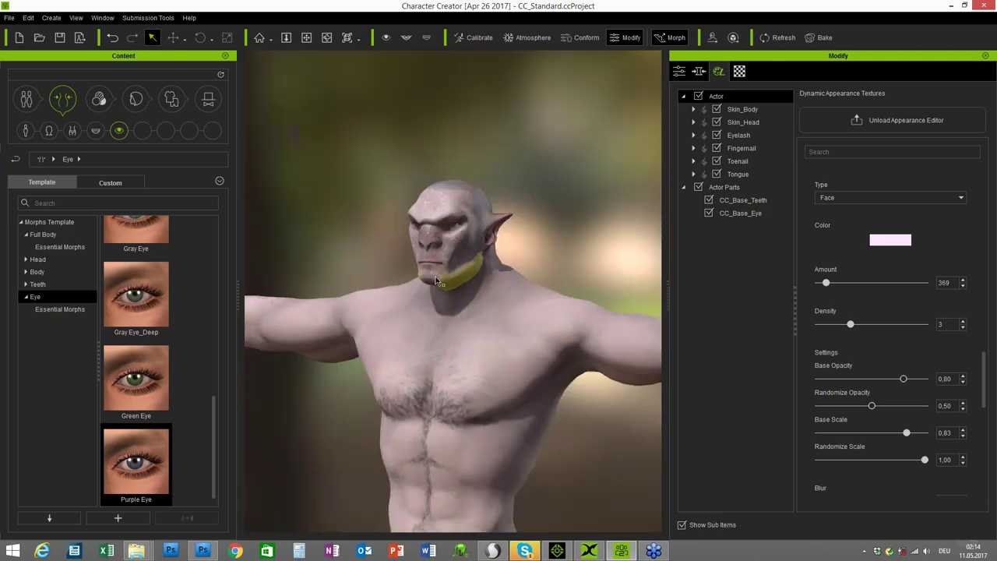
scroll(987, 374, up, 1)
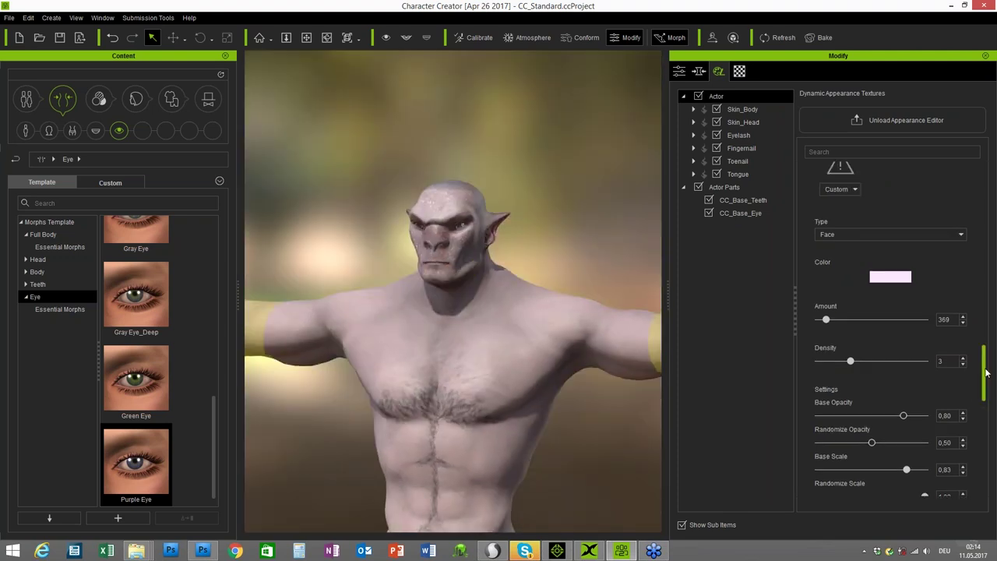
scroll(986, 374, up, 3)
click(807, 289)
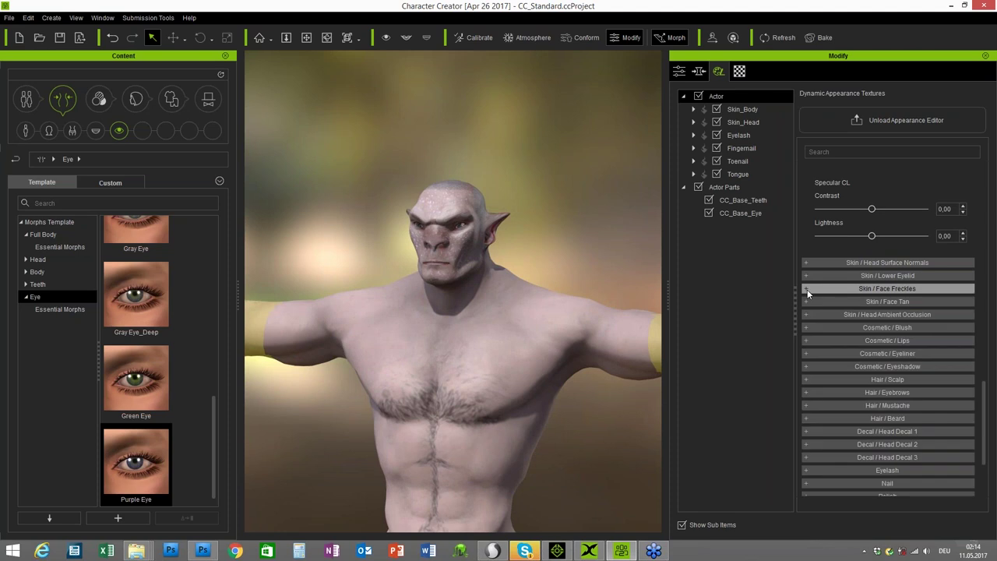
Set the head skin texture's Output Size, above Skin / Head Base, to 2048x2048.
scroll(986, 433, down, 3)
scroll(985, 433, down, 1)
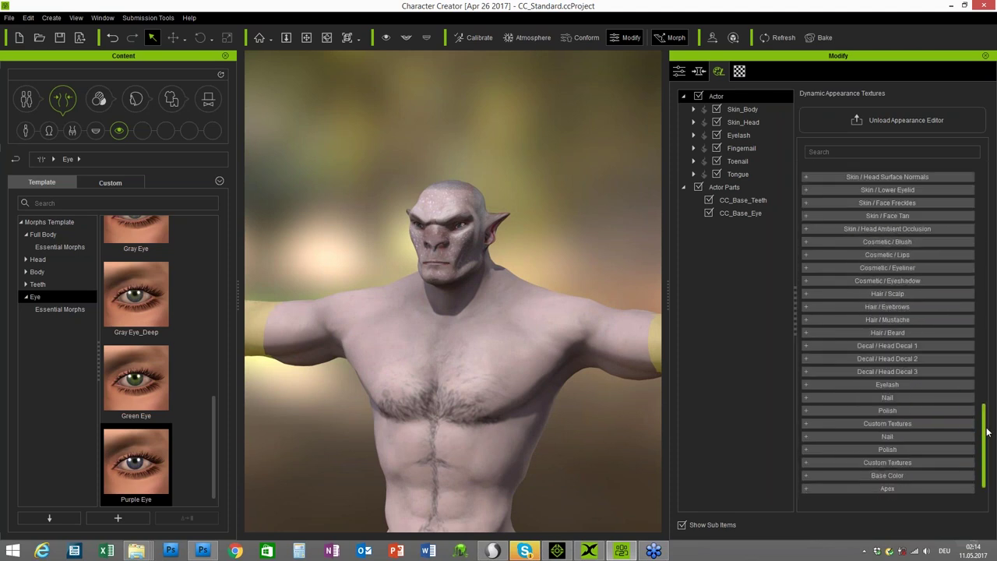
drag(986, 426, 986, 226)
scroll(843, 276, up, 1)
click(843, 264)
click(846, 328)
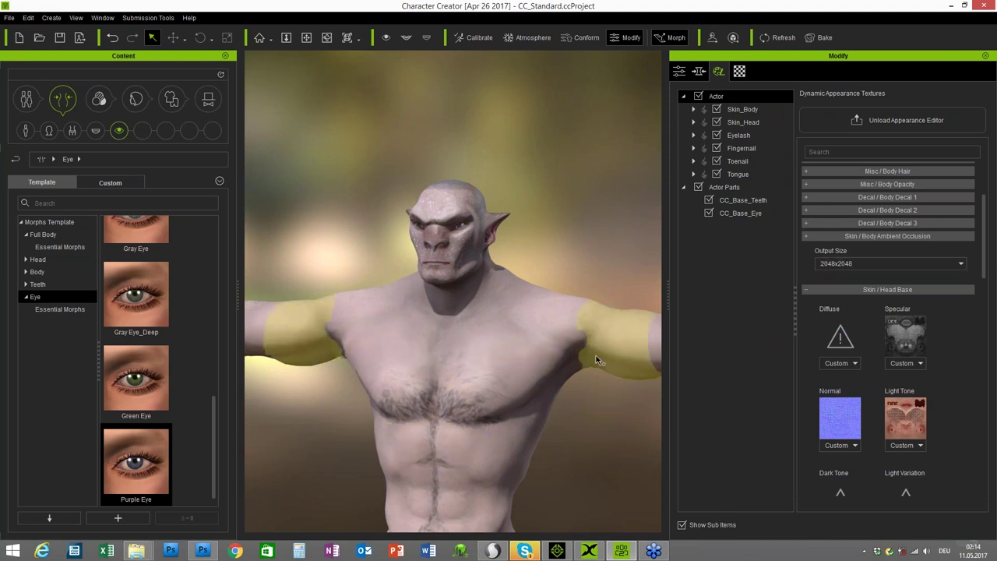
Set the body skin texture's Output Size to 2048x2048 and unload the Appearance Editor.
scroll(564, 265, up, 2)
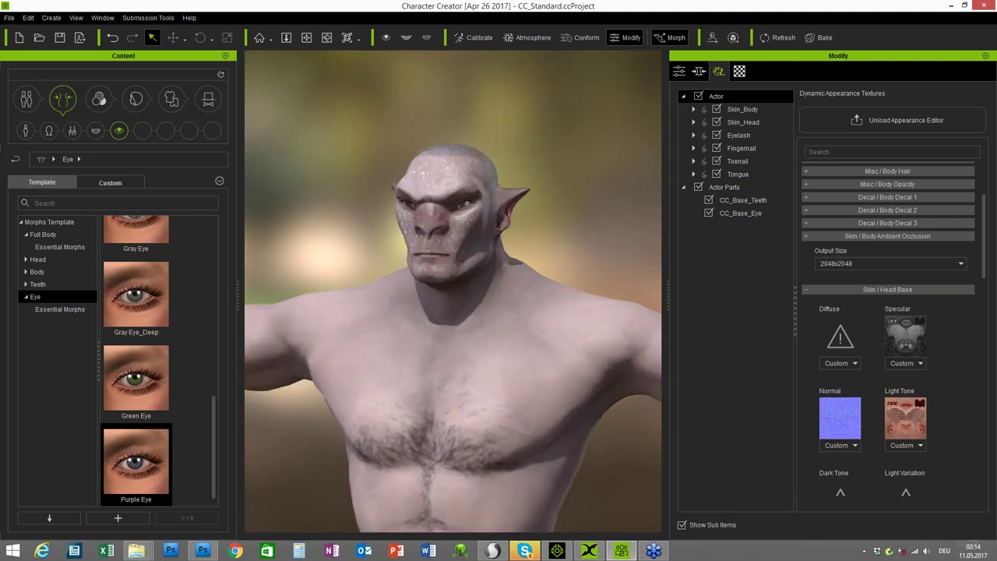
scroll(566, 265, up, 3)
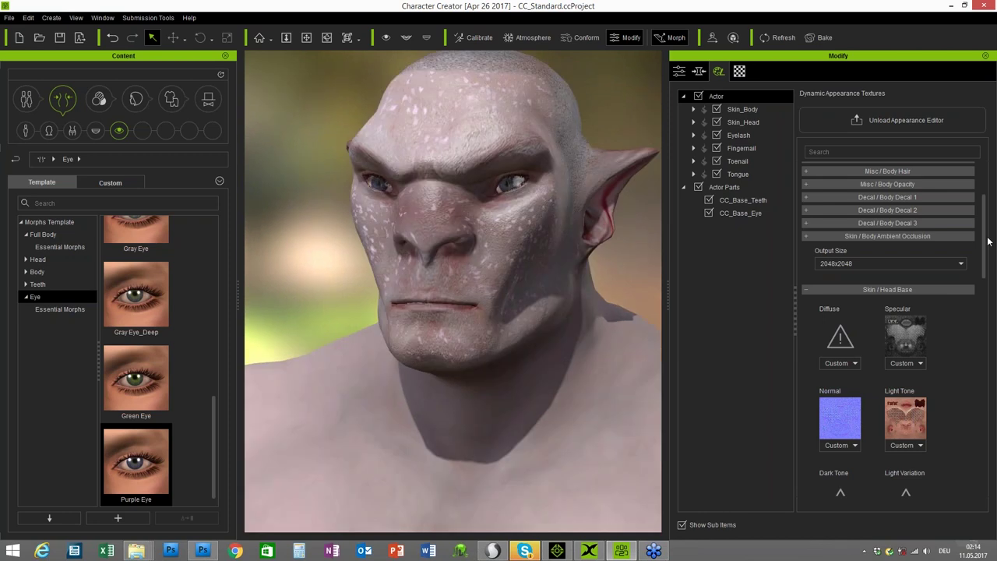
scroll(988, 242, up, 2)
scroll(988, 210, up, 1)
click(857, 185)
click(819, 263)
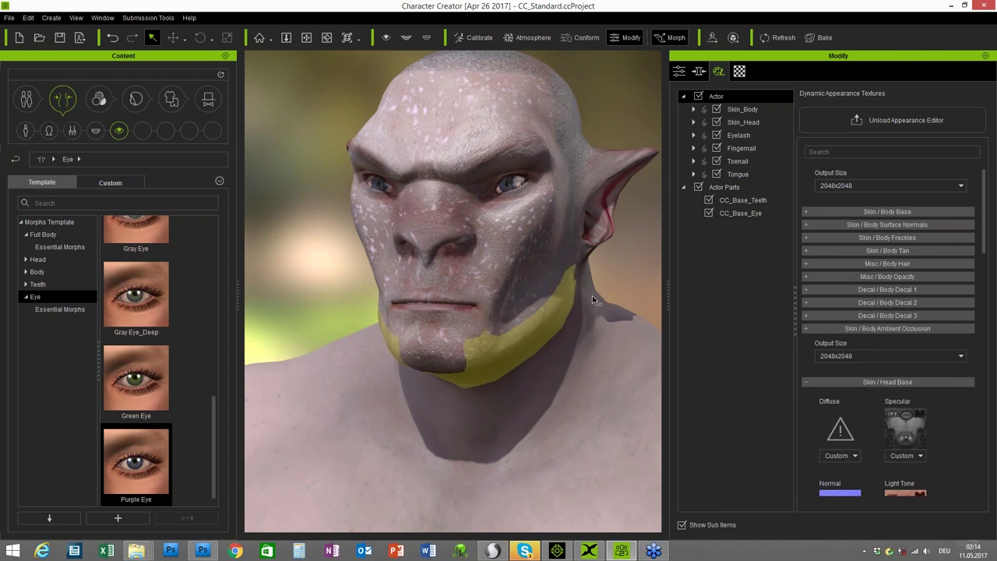
scroll(592, 296, down, 5)
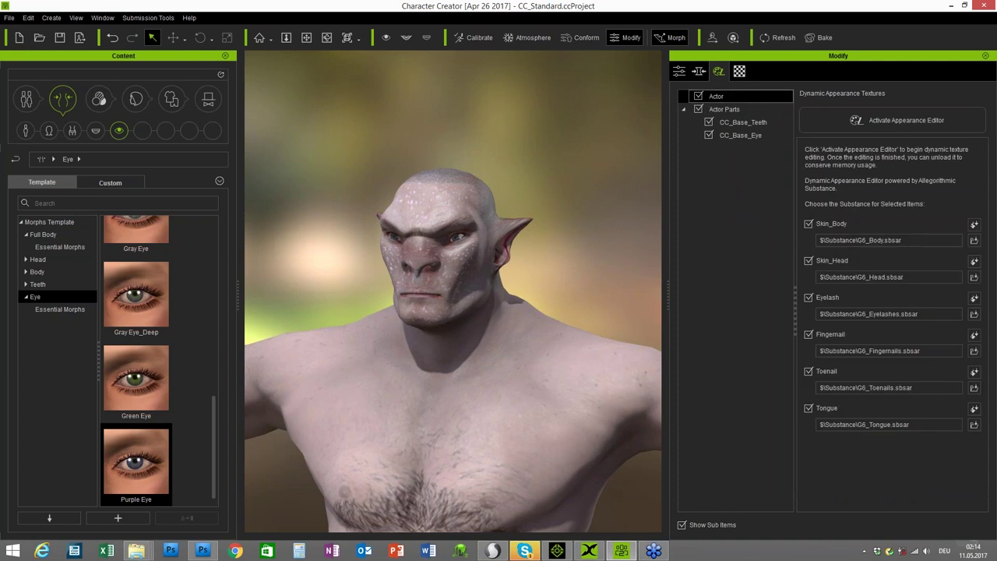
scroll(597, 278, down, 5)
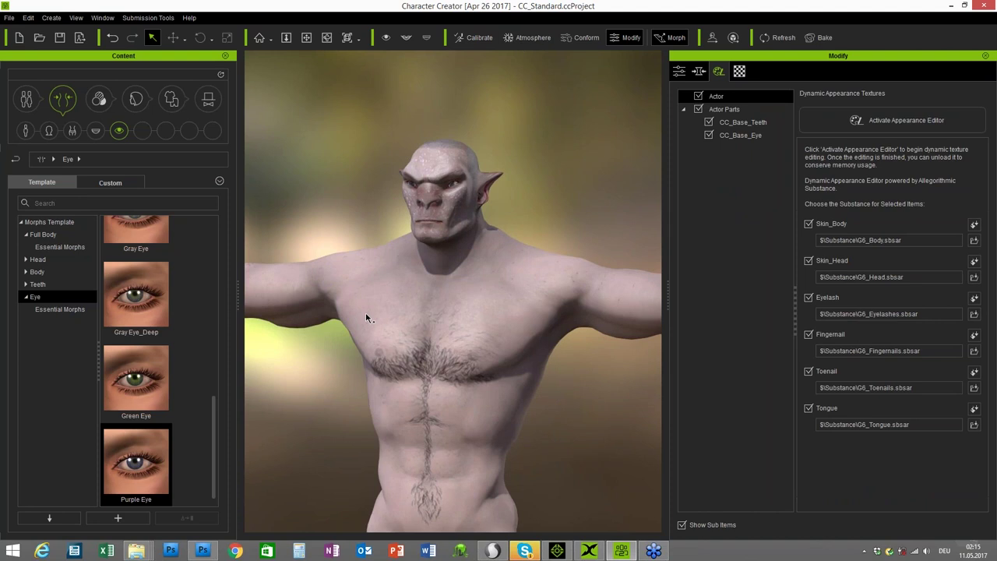
Apply atmosphere 06, the night-time street scene, and close the Atmosphere library.
click(529, 39)
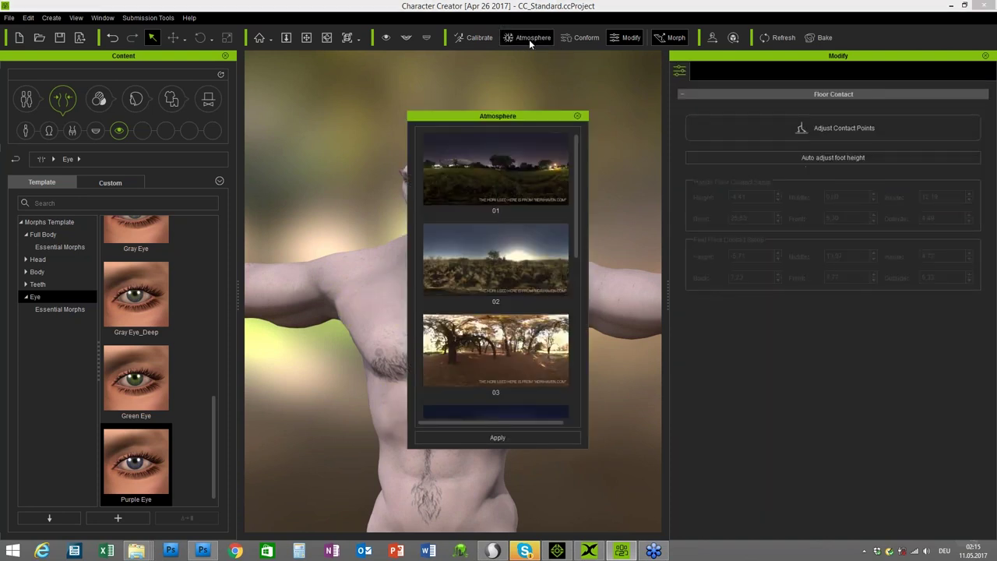
drag(577, 165, 582, 315)
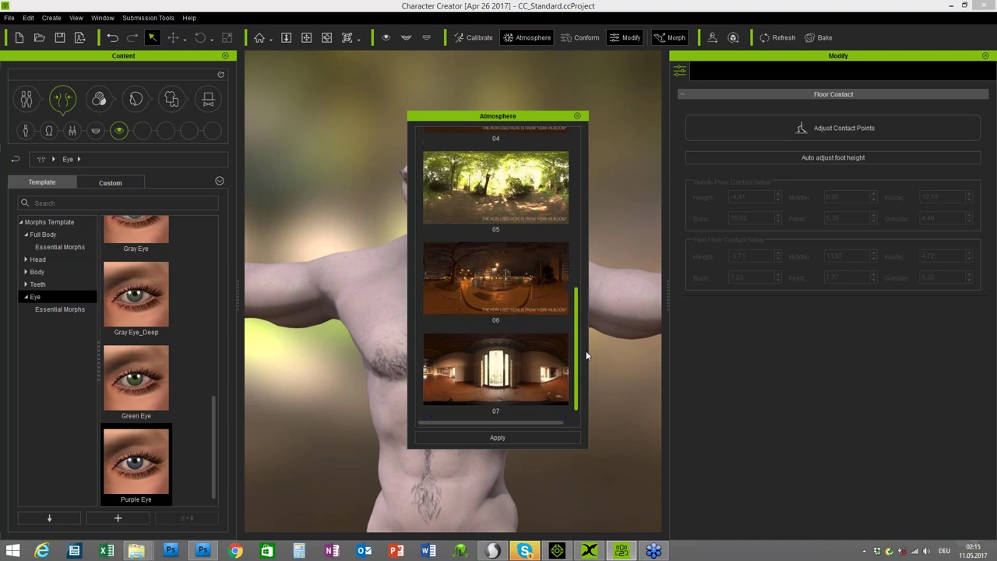
double_click(502, 291)
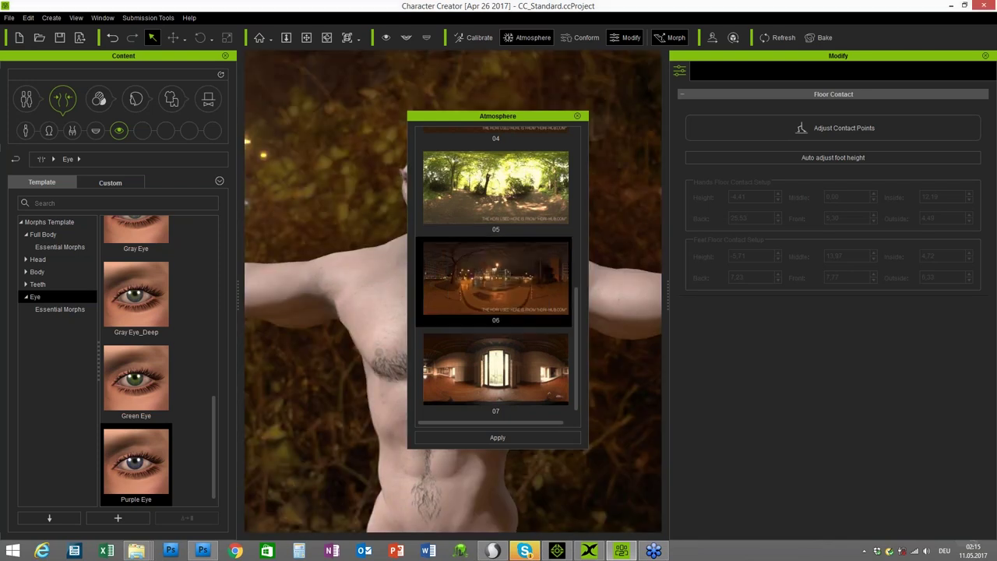
click(576, 116)
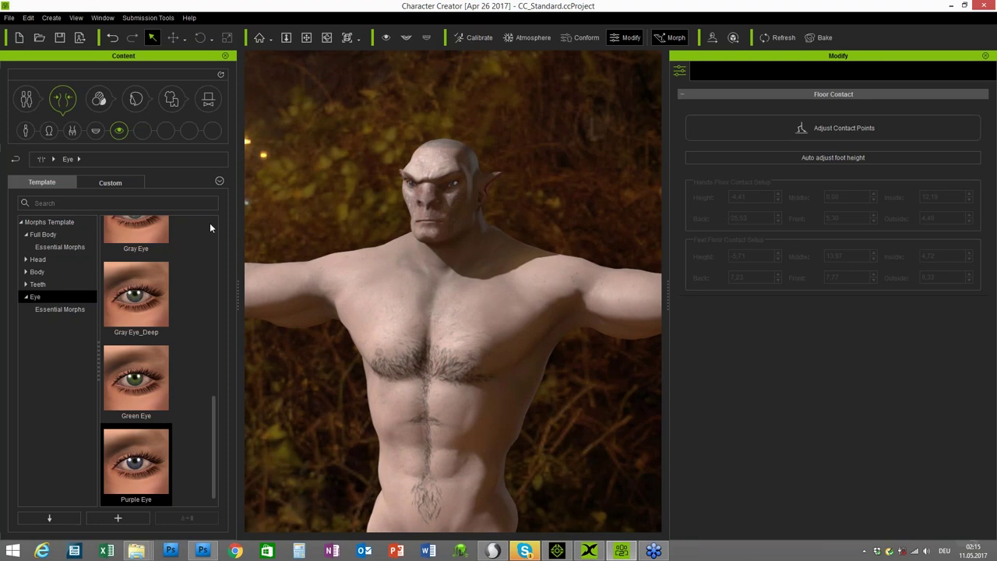
Open the scene list and the visual settings, and toggle the Image Based Lighting sky off and on again.
key(F3)
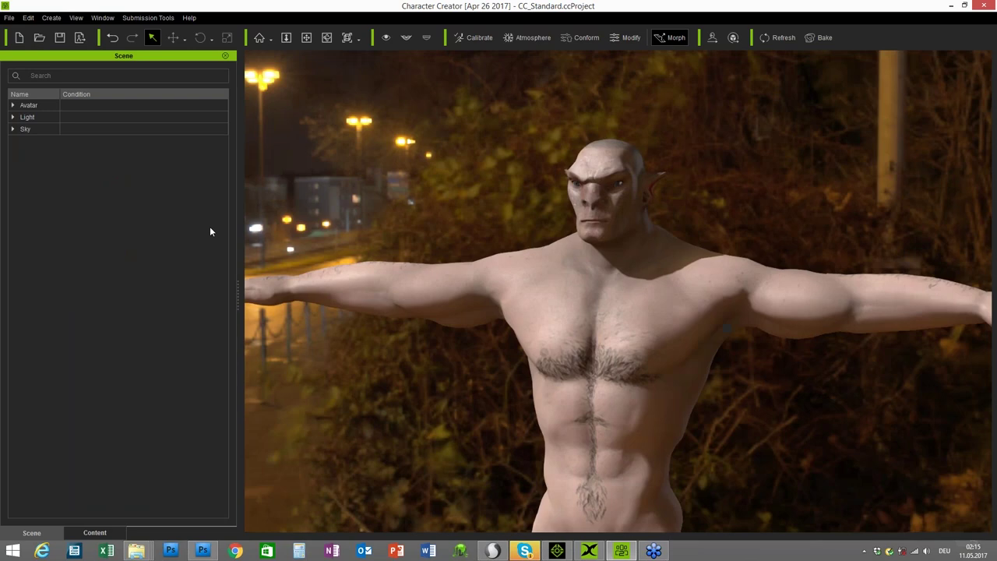
key(F6)
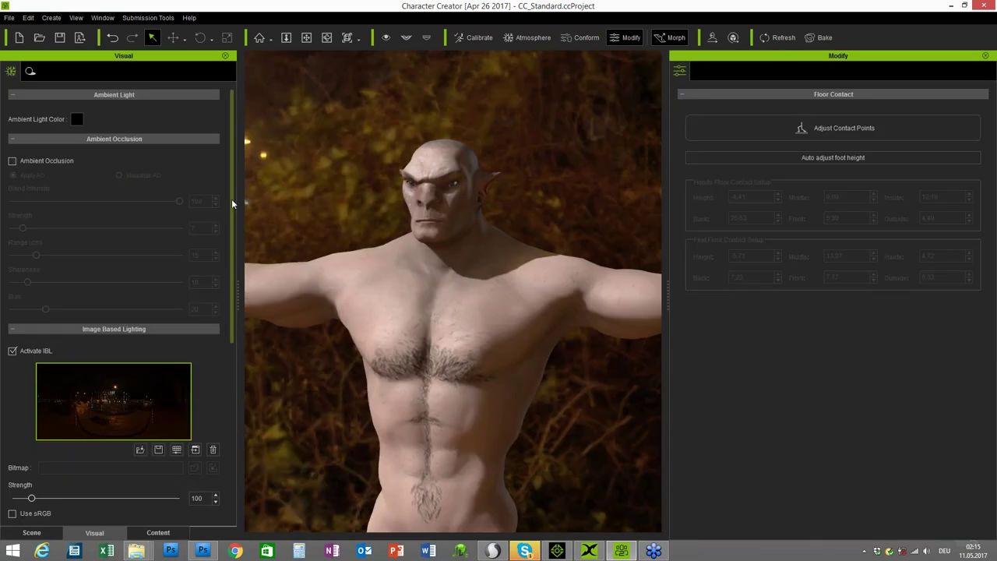
drag(231, 199, 229, 328)
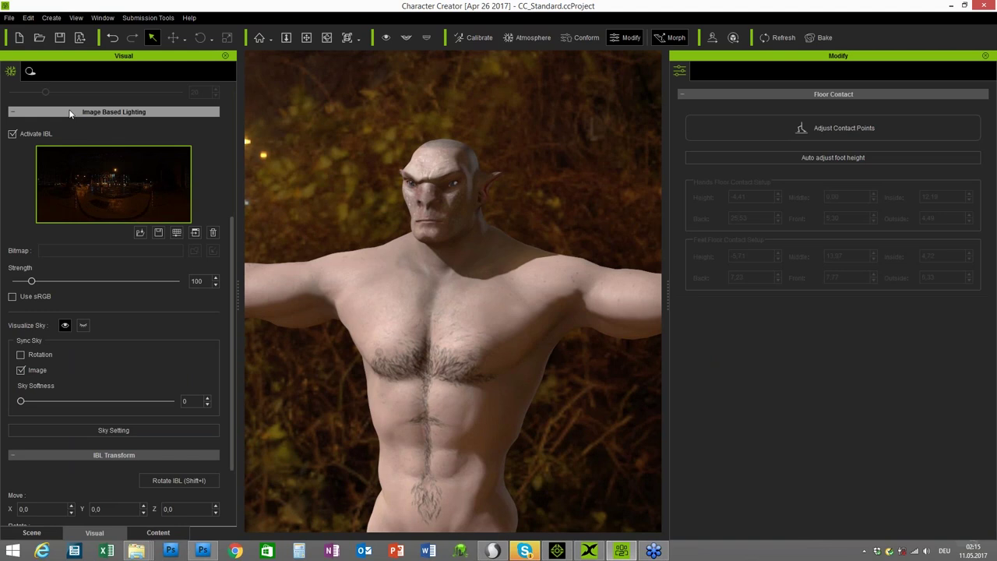
click(83, 326)
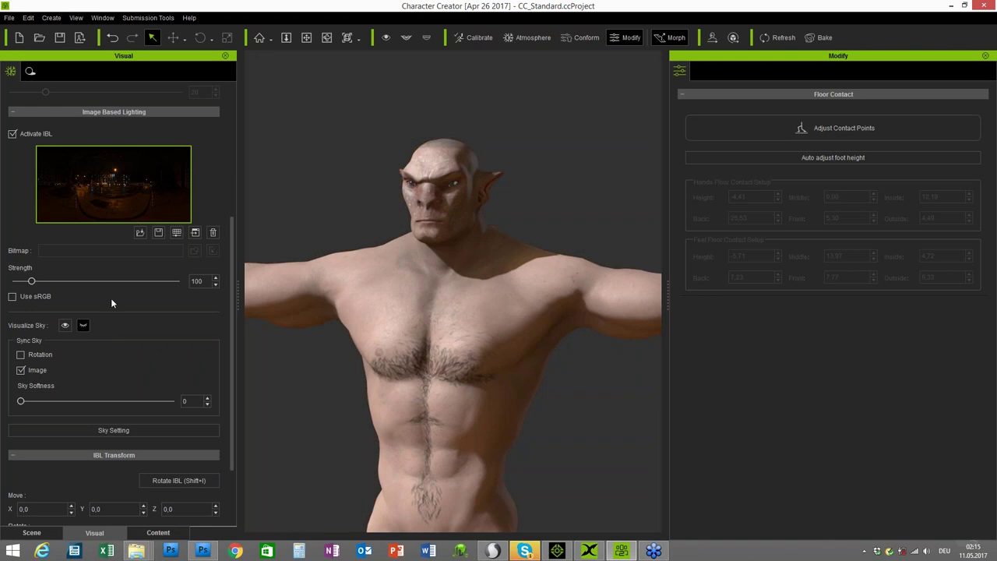
click(64, 325)
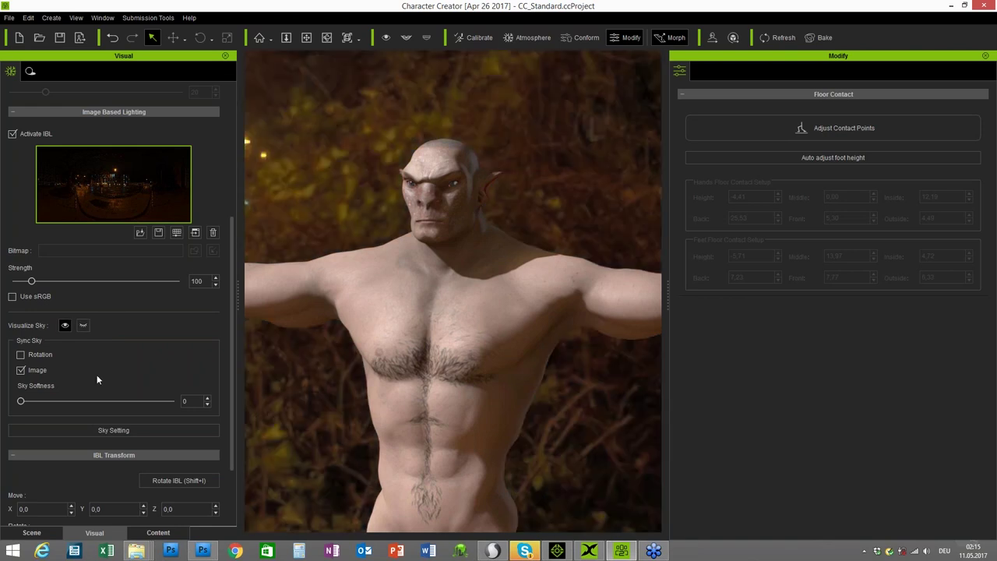
Set the Sky Softness to 51 and the Image Based Lighting Strength to 110.
drag(21, 401, 98, 403)
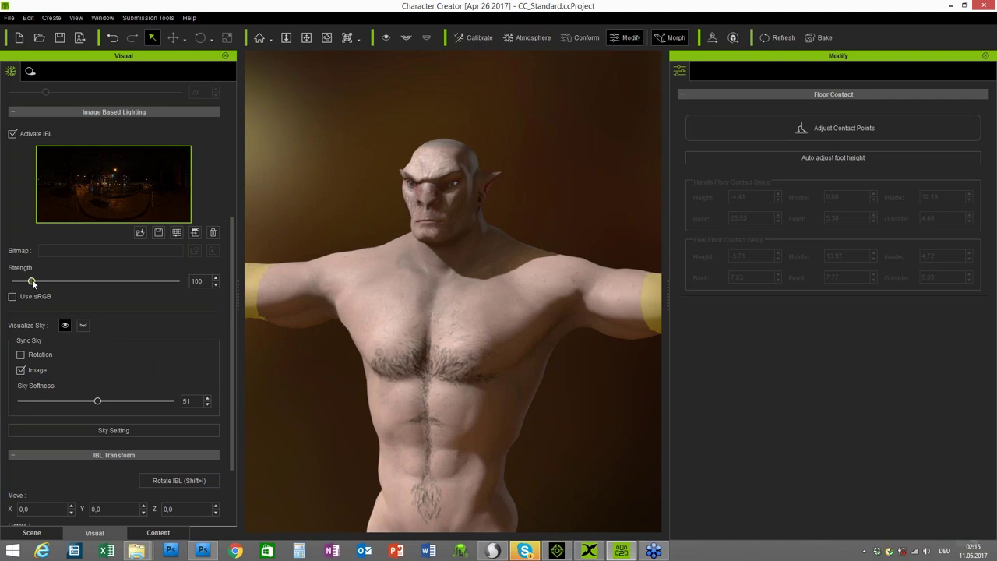
mouse_move(34, 284)
mouse_down()
mouse_move(67, 285)
mouse_move(35, 286)
mouse_up()
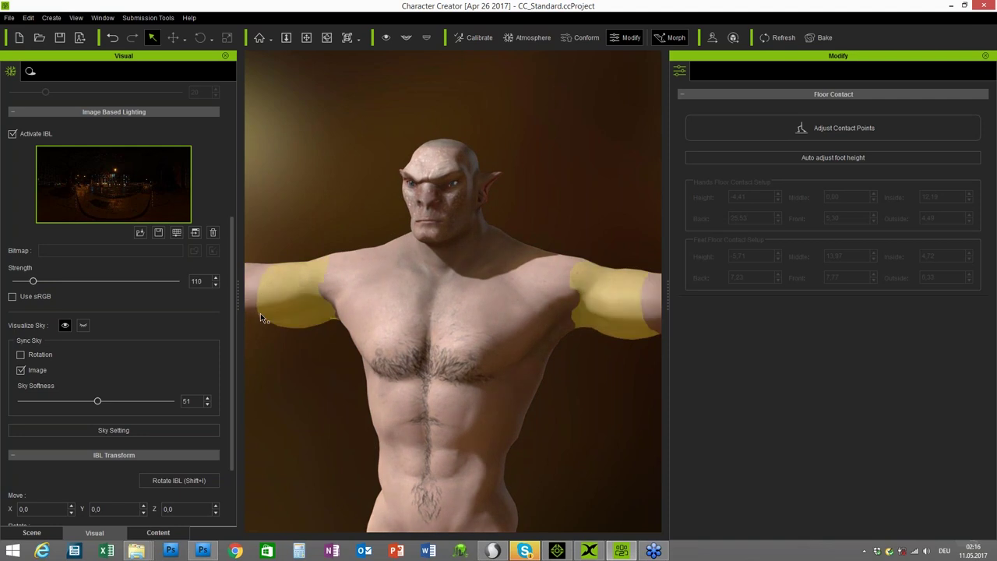
Enable Ambient Occlusion with a Strength of 82 and switch its display to Visualize AO.
drag(232, 301, 231, 159)
click(12, 161)
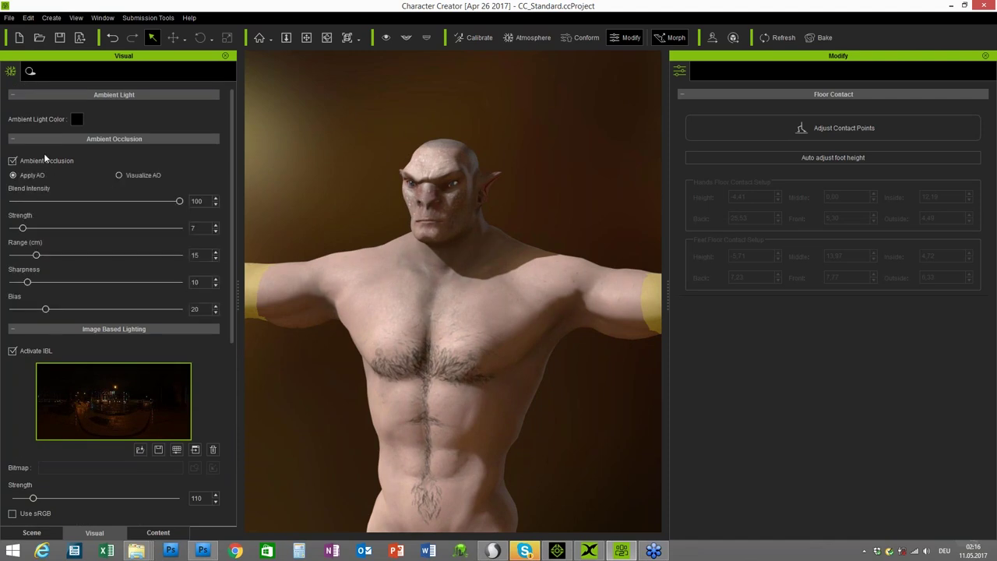
drag(24, 230, 151, 230)
click(118, 174)
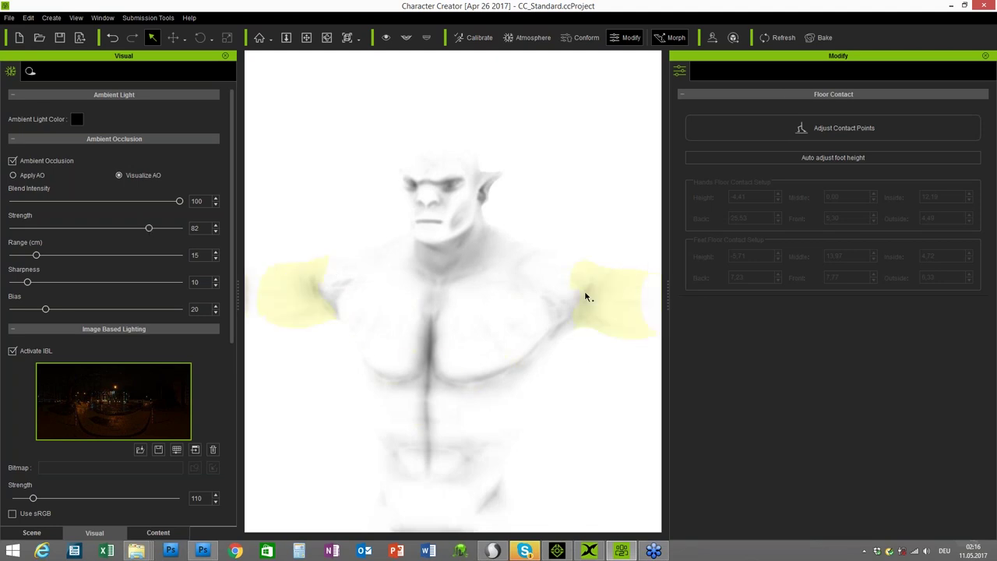
Lower the Ambient Occlusion Strength to 81 and switch its display back to Apply AO.
drag(149, 229, 148, 229)
click(13, 176)
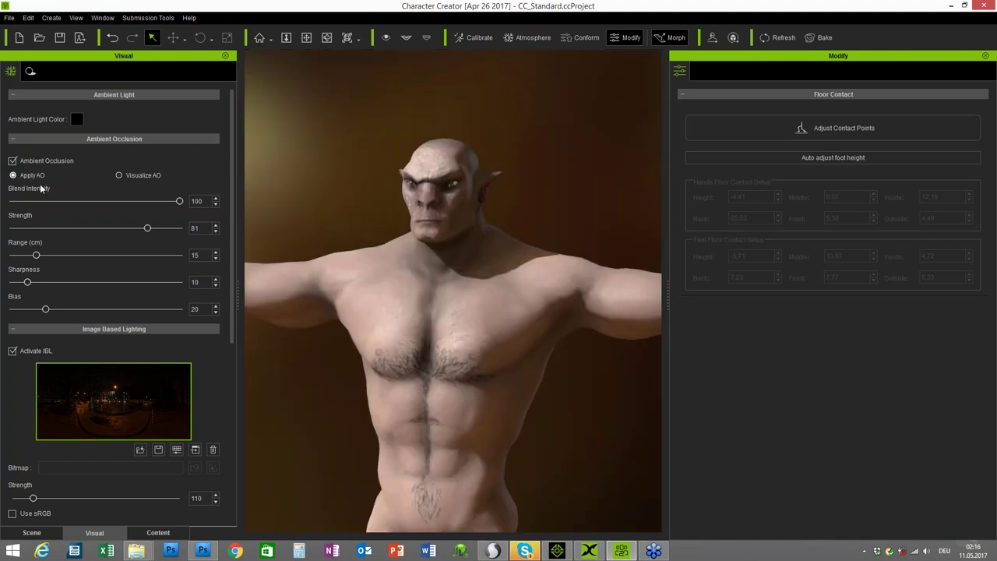
right_drag(595, 381, 632, 422)
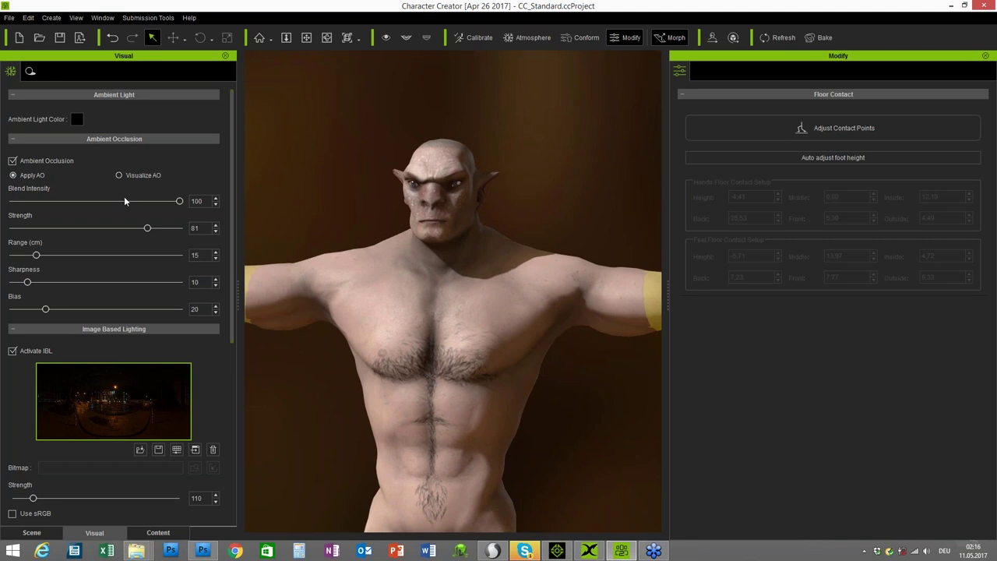
scroll(234, 307, down, 3)
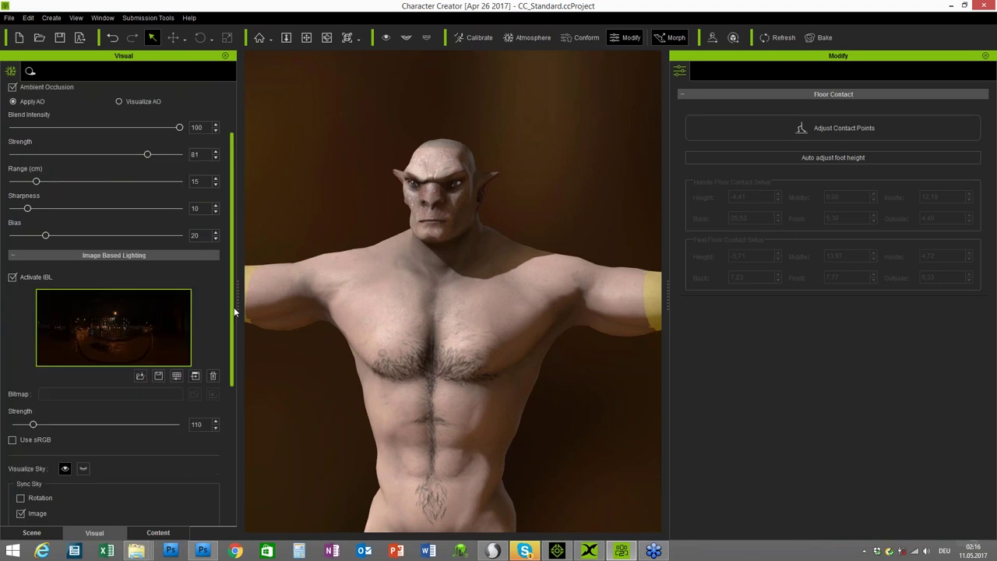
Expand the lights in the scene list and set the Rim light's color to light blue, #55aaff.
click(32, 532)
click(13, 130)
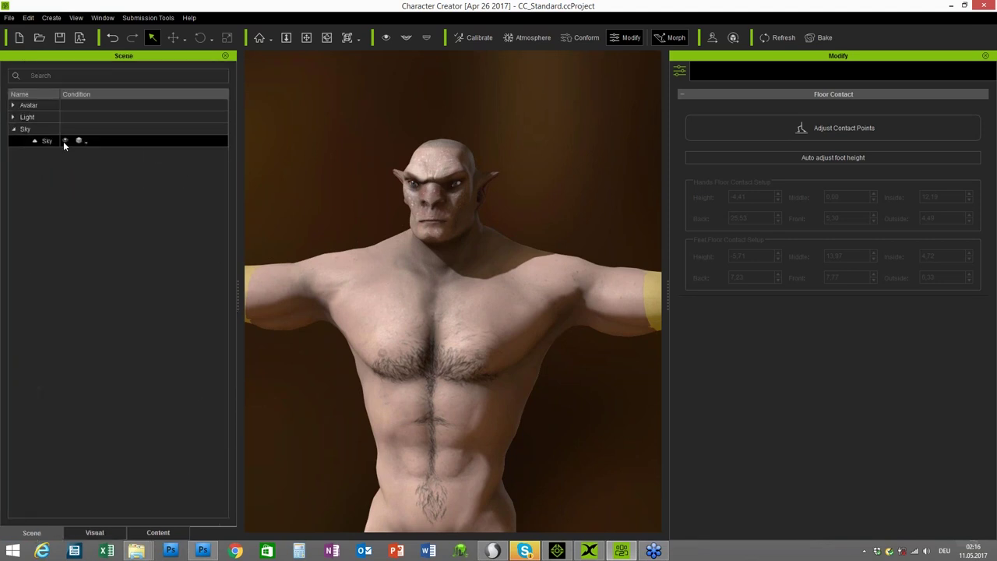
click(16, 128)
click(13, 129)
click(12, 117)
click(47, 129)
click(118, 140)
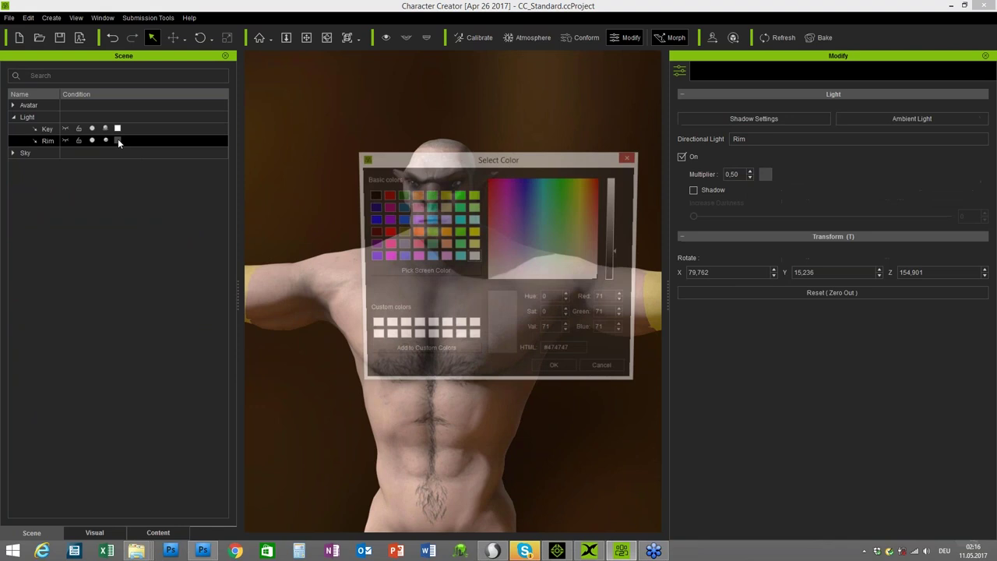
click(430, 258)
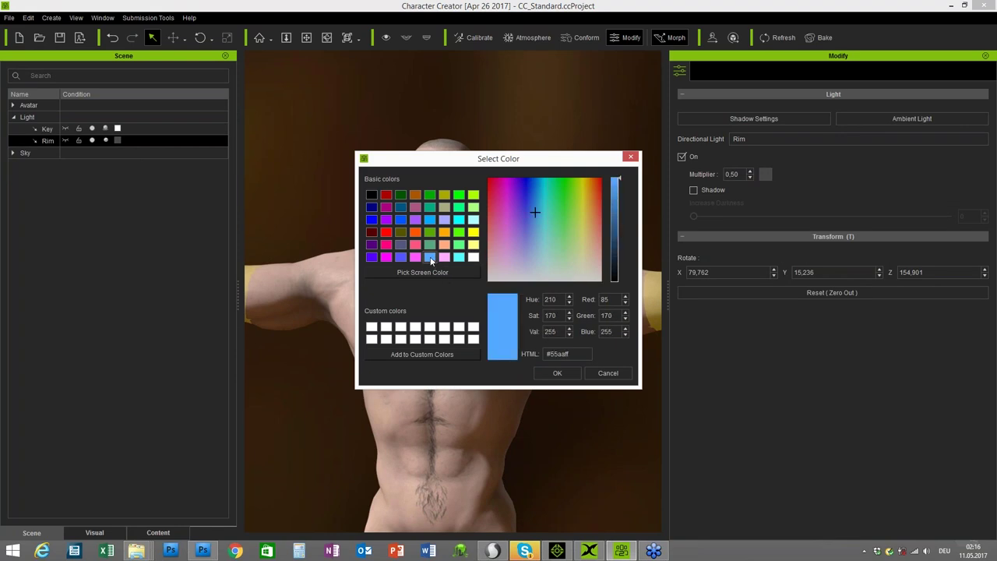
click(554, 374)
Set the Rim light's Multiplier to 1.
drag(736, 175, 723, 174)
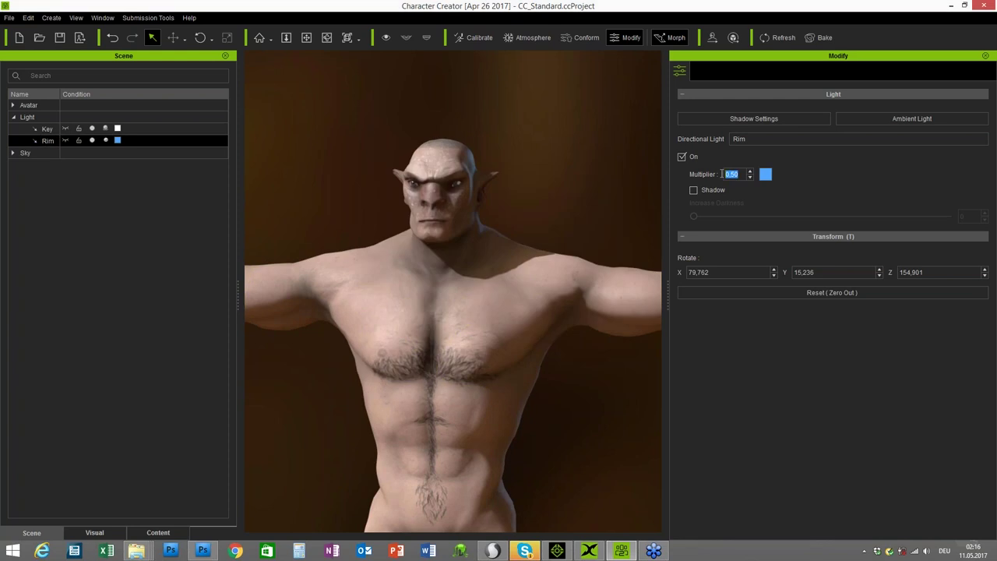
text(1)
key(Return)
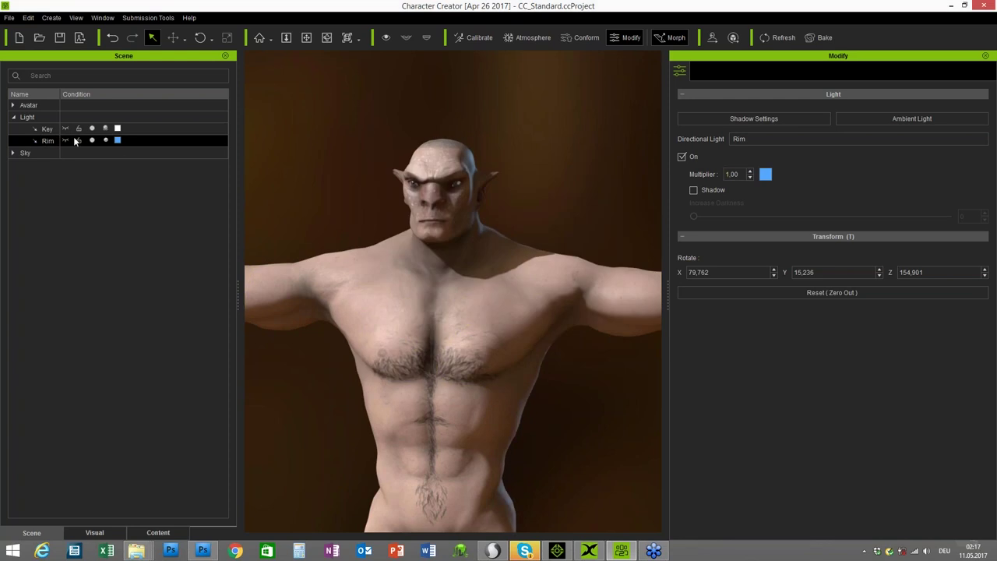
Set the Key light's color to cyan, #55ffff, and check the effect on the character.
ctrl+click(48, 131)
click(47, 130)
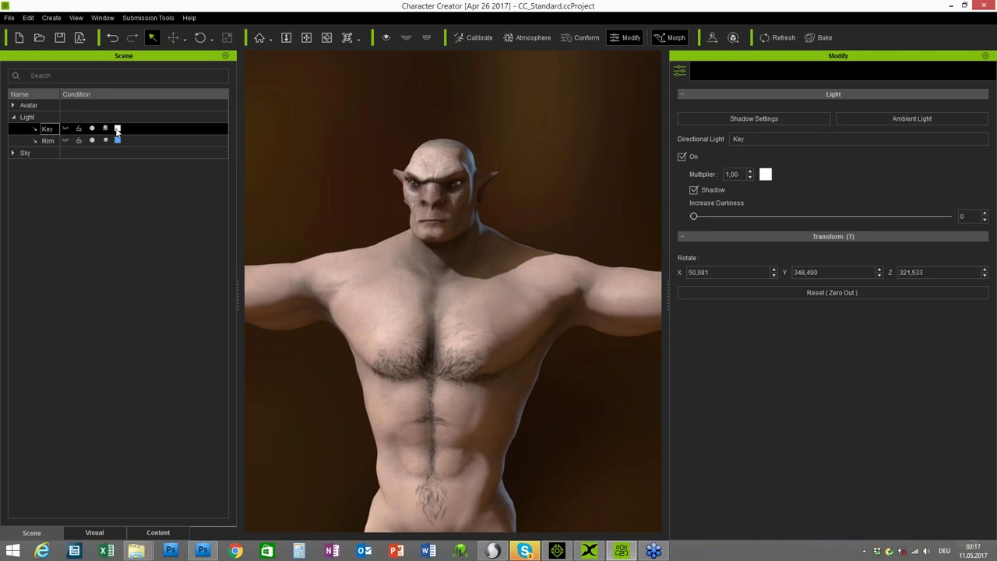
click(117, 129)
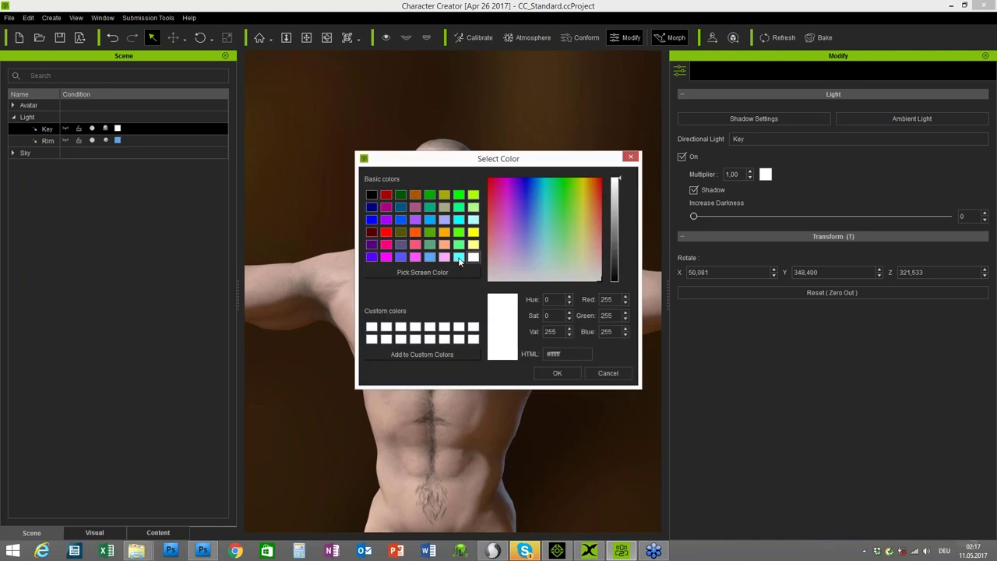
click(459, 258)
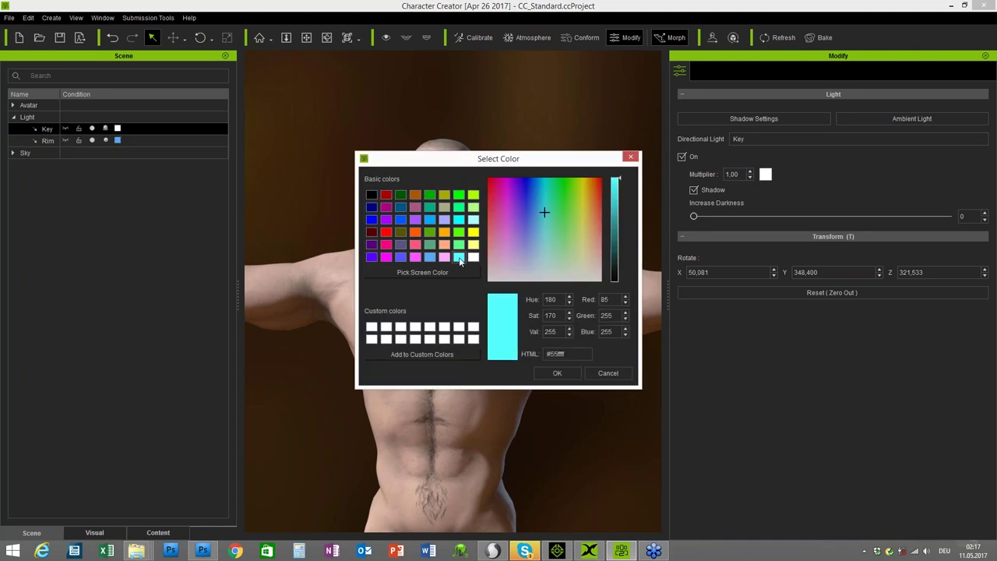
click(557, 375)
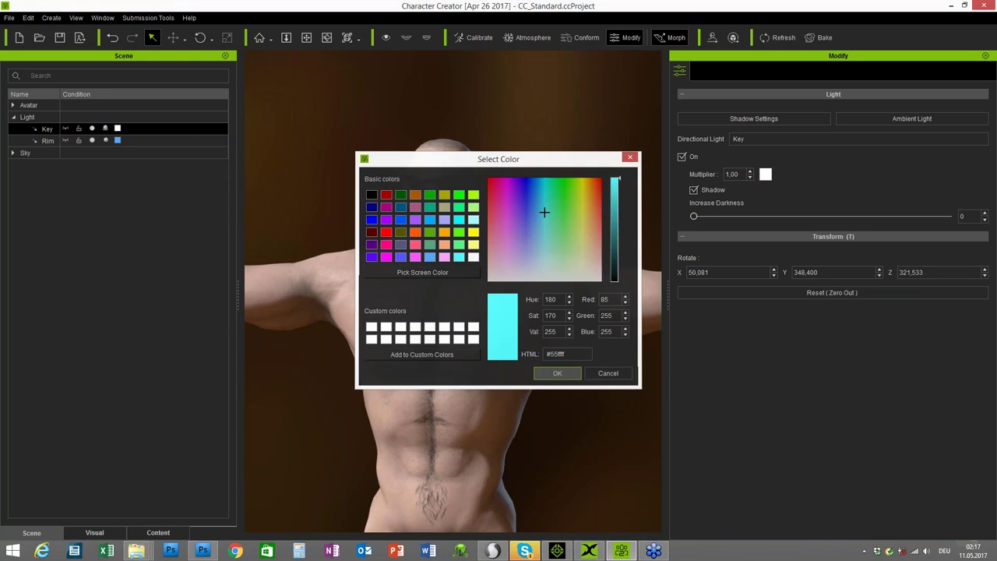
right_drag(416, 181, 398, 384)
scroll(394, 374, up, 2)
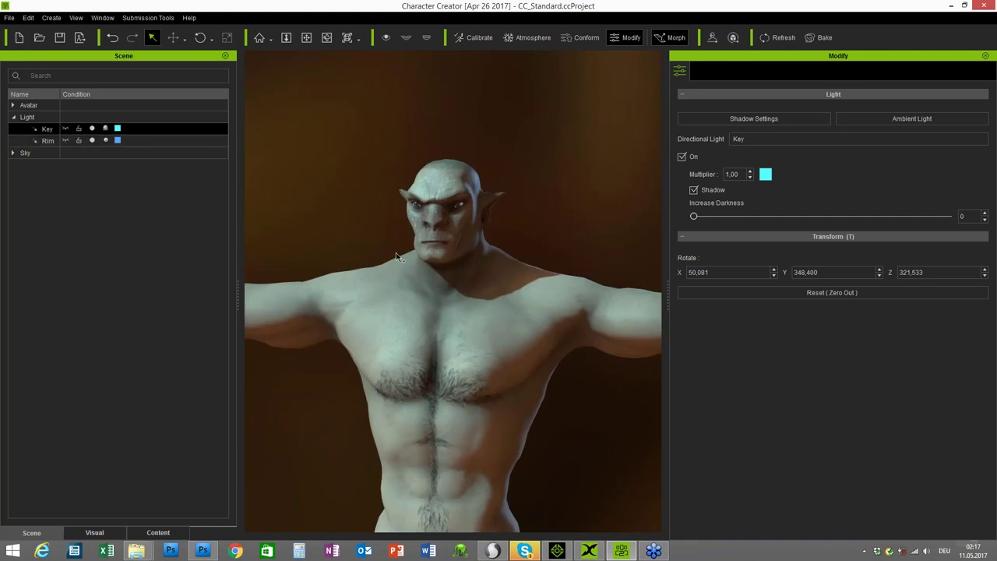
click(533, 39)
click(101, 533)
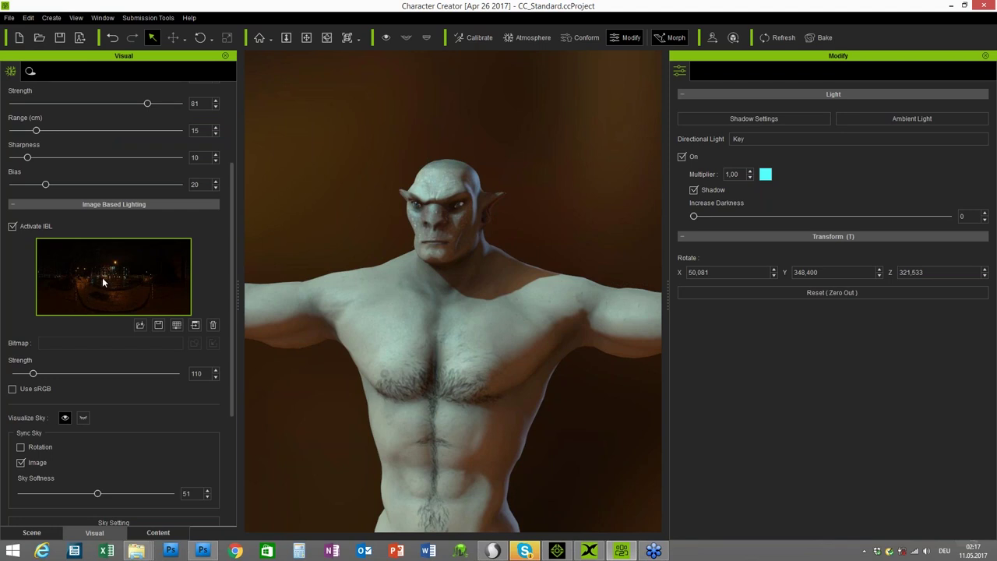
click(32, 532)
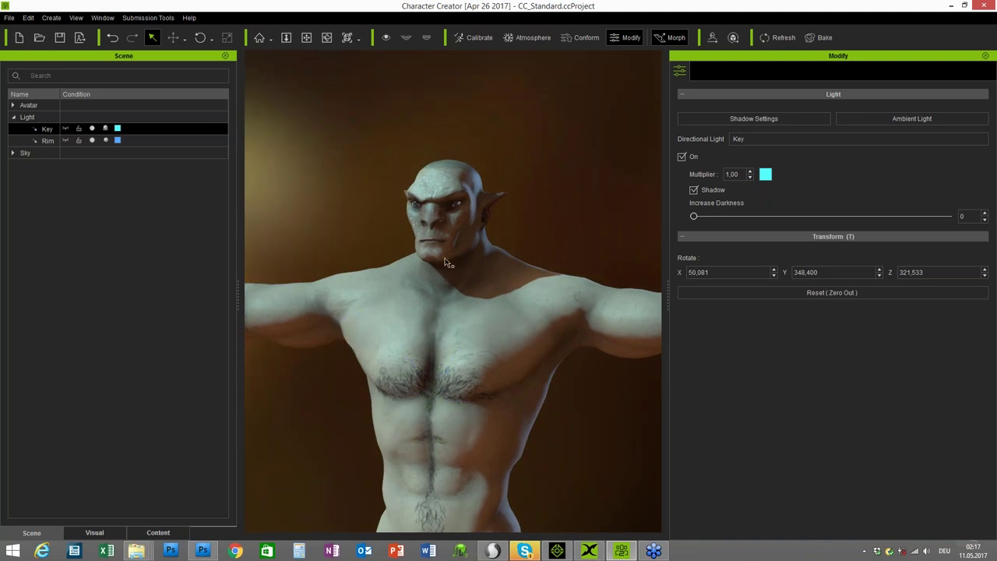
Set the Key light's shadow Increase Darkness to 85 and take a closer look at the character.
drag(693, 216, 900, 220)
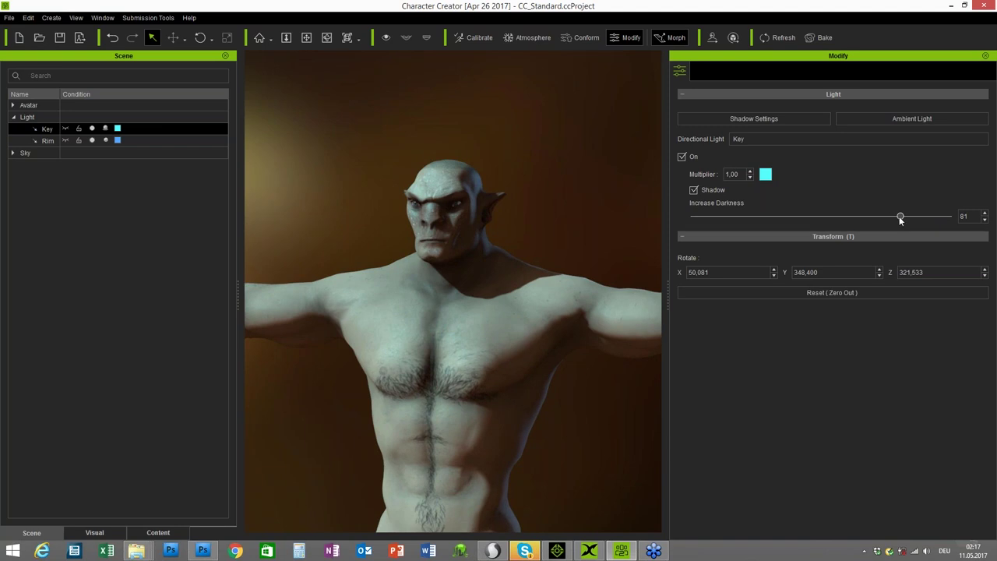
drag(902, 219, 911, 219)
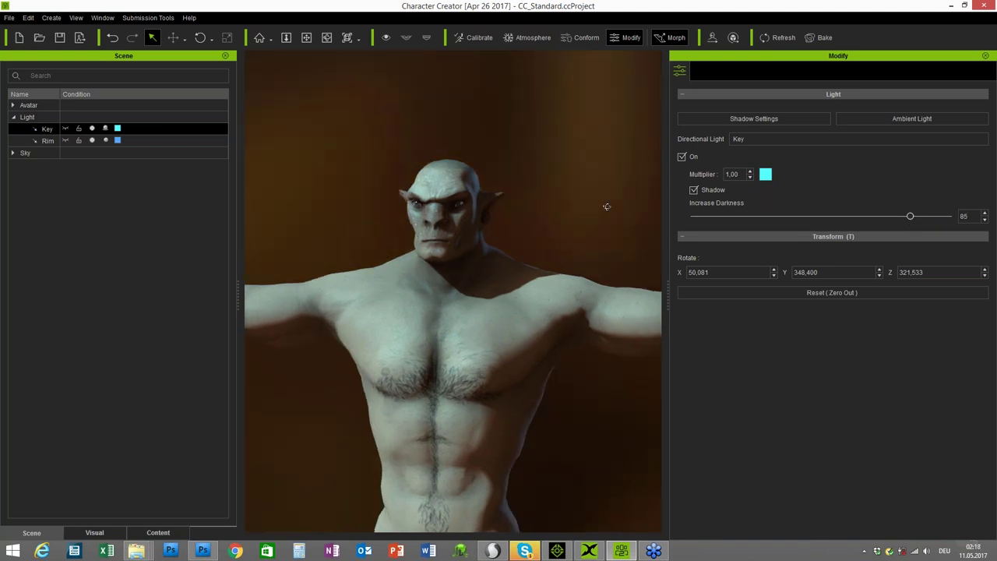
scroll(607, 206, up, 3)
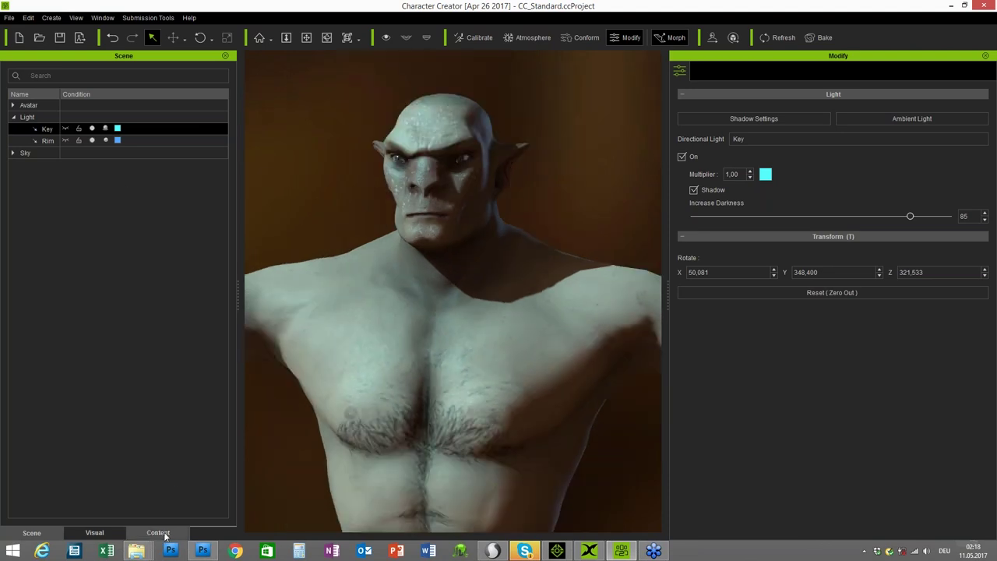
Select the avatar in the scene list and show its materials and the shader type of Skin_Body.
click(13, 105)
click(340, 162)
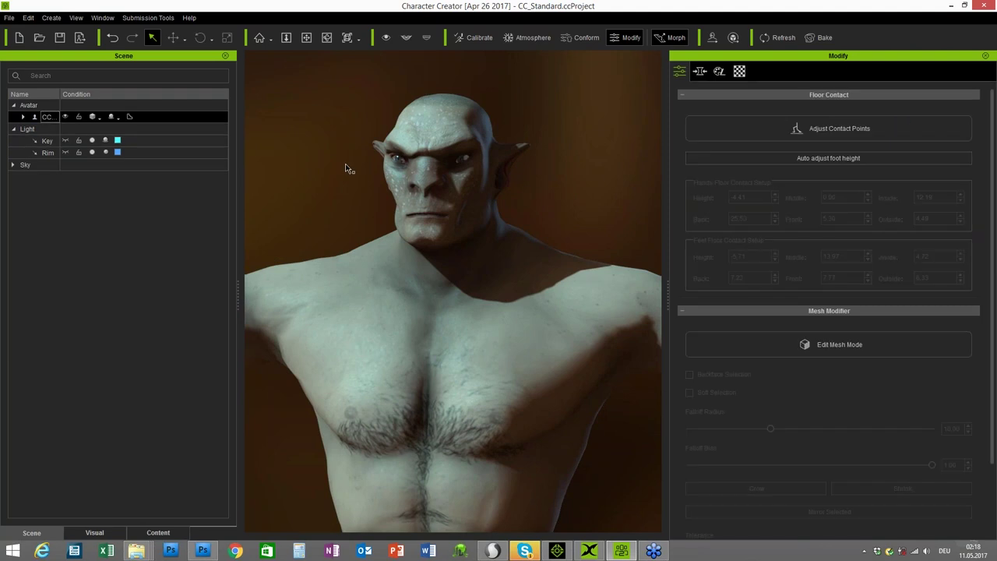
click(739, 72)
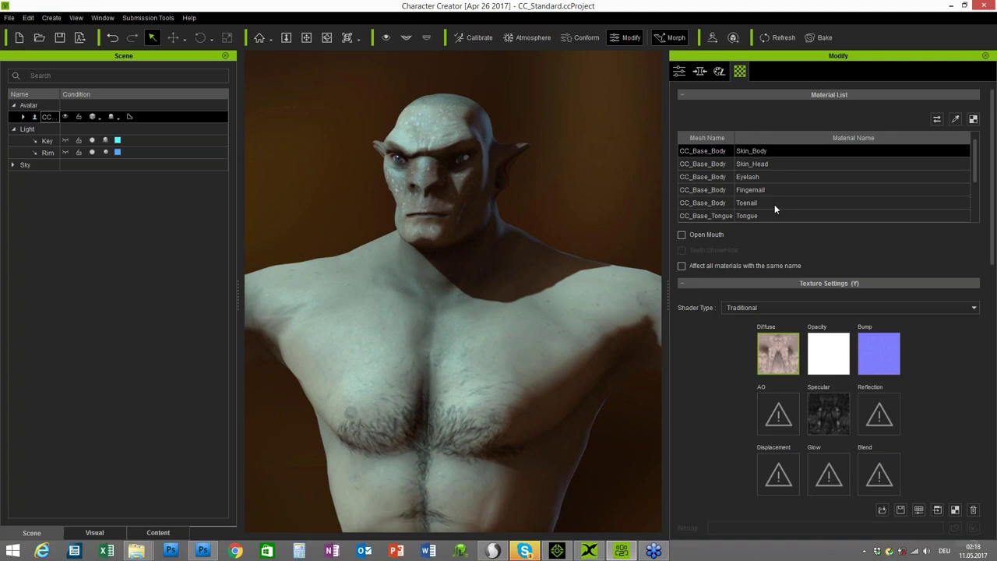
click(745, 309)
click(745, 323)
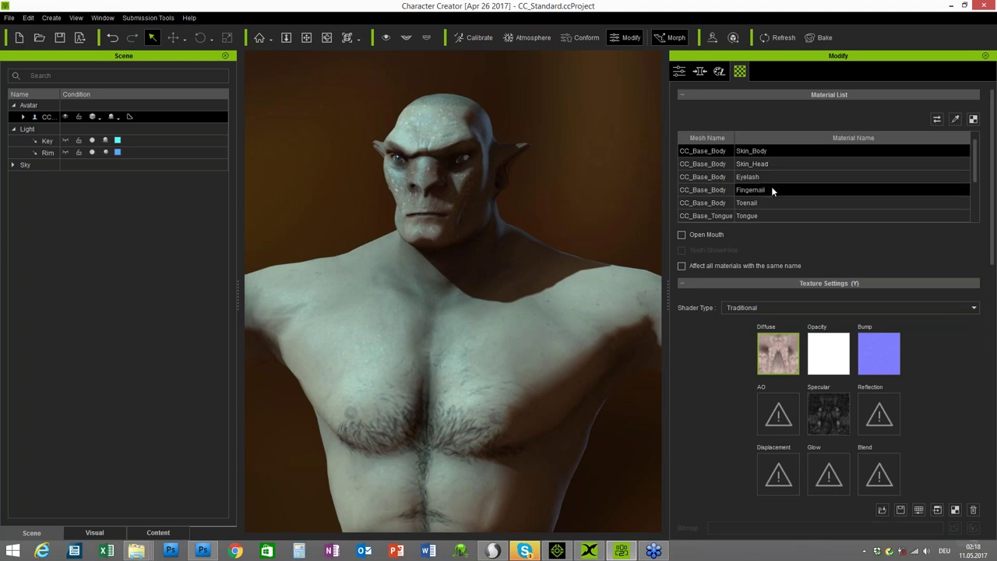
Select all materials from Skin_Body to Cornea and convert their shader type to PBR.
mouse_move(977, 176)
mouse_down()
mouse_move(978, 199)
mouse_move(978, 173)
mouse_up()
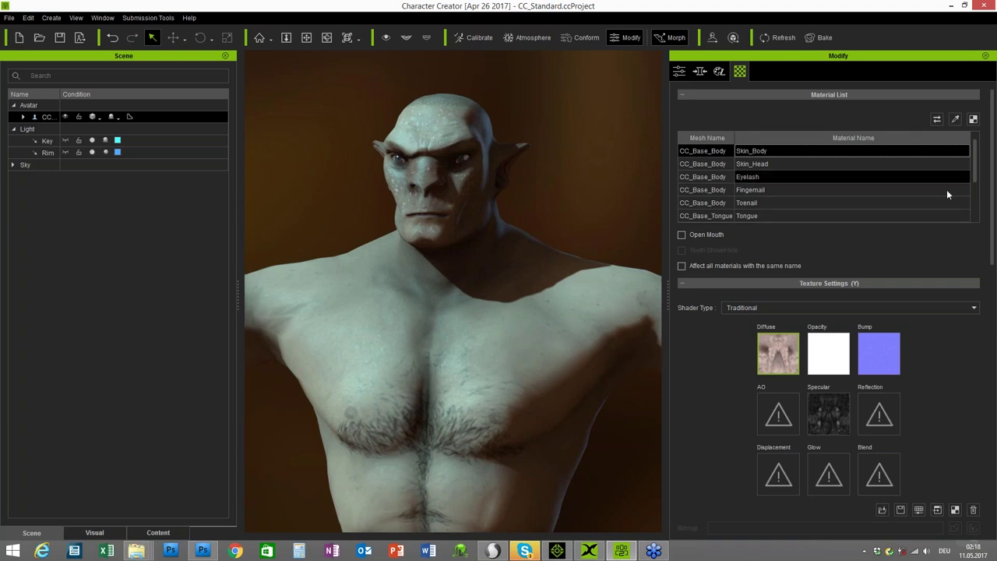
drag(976, 160, 976, 191)
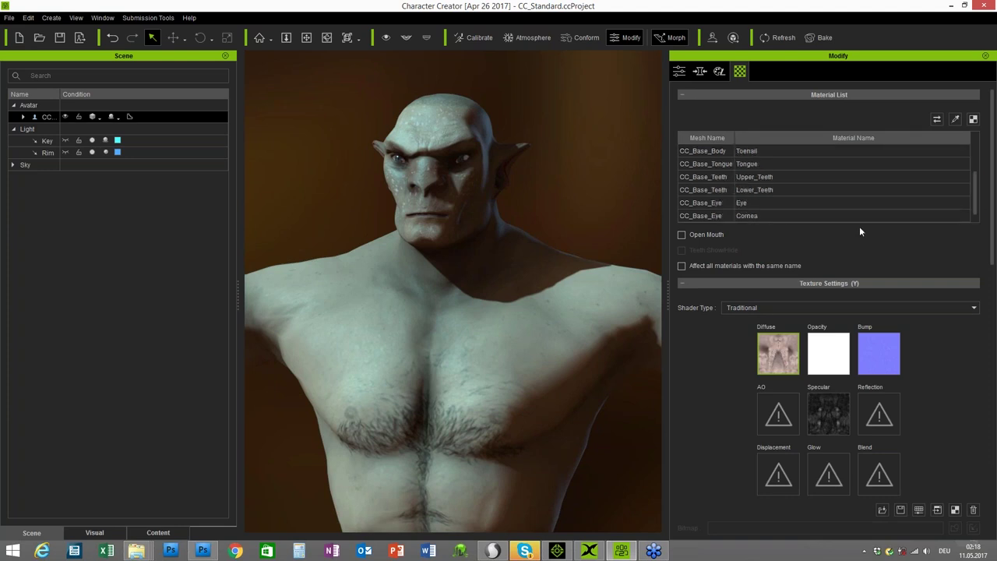
click(766, 217)
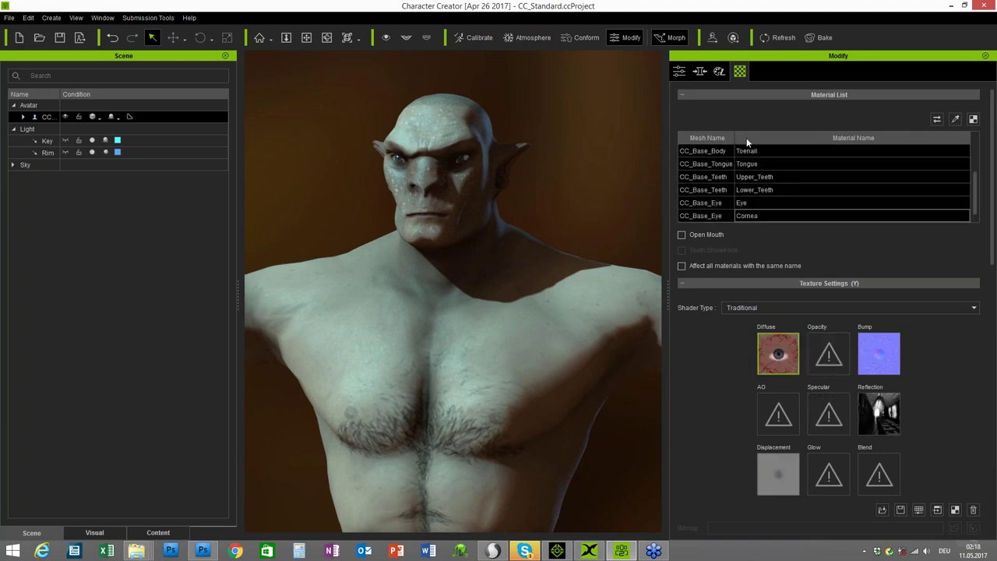
click(937, 122)
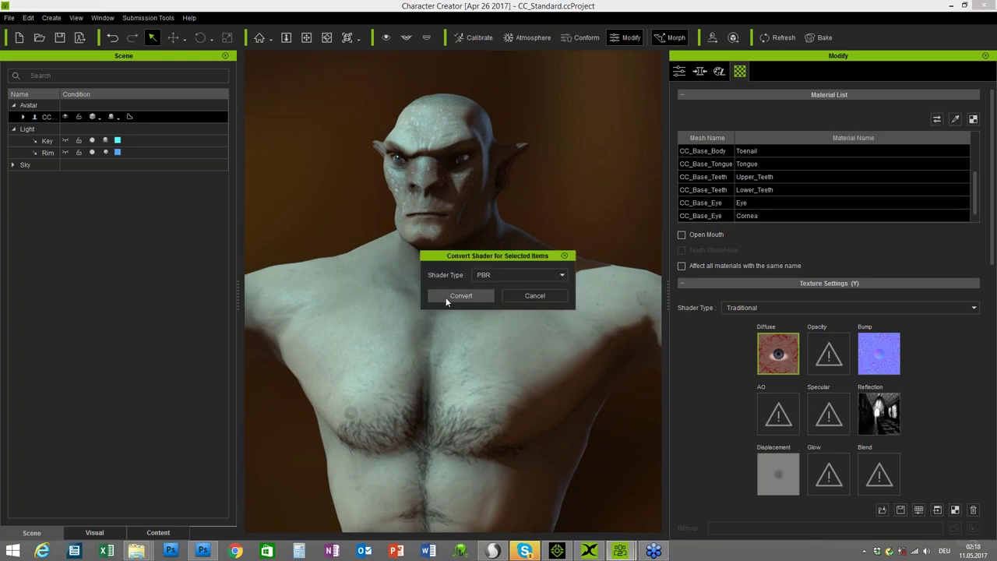
click(463, 296)
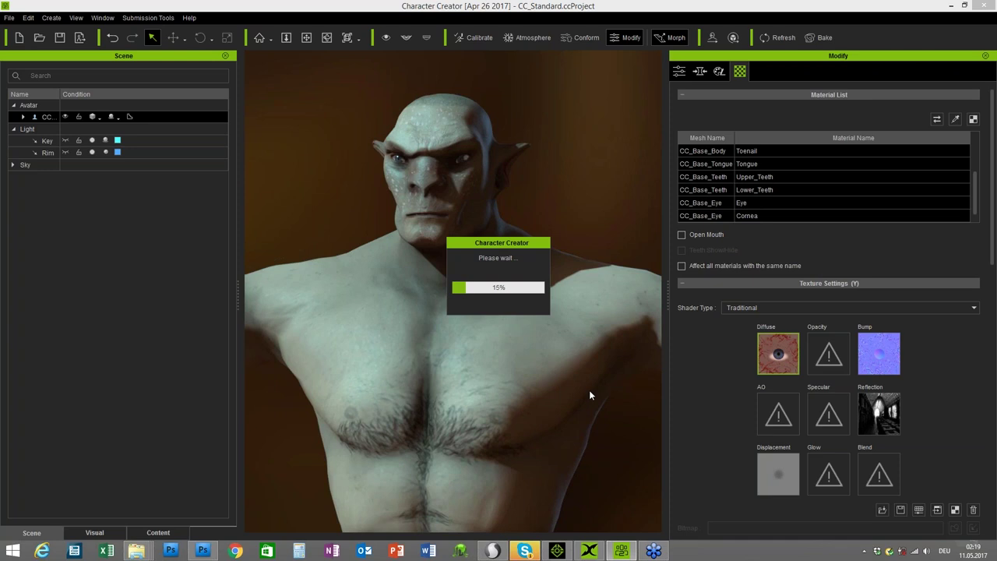
Open a new File Explorer window, look into the Reallusion folder in Dokumente, return to Dokumente and minimize the window.
mouse_move(141, 551)
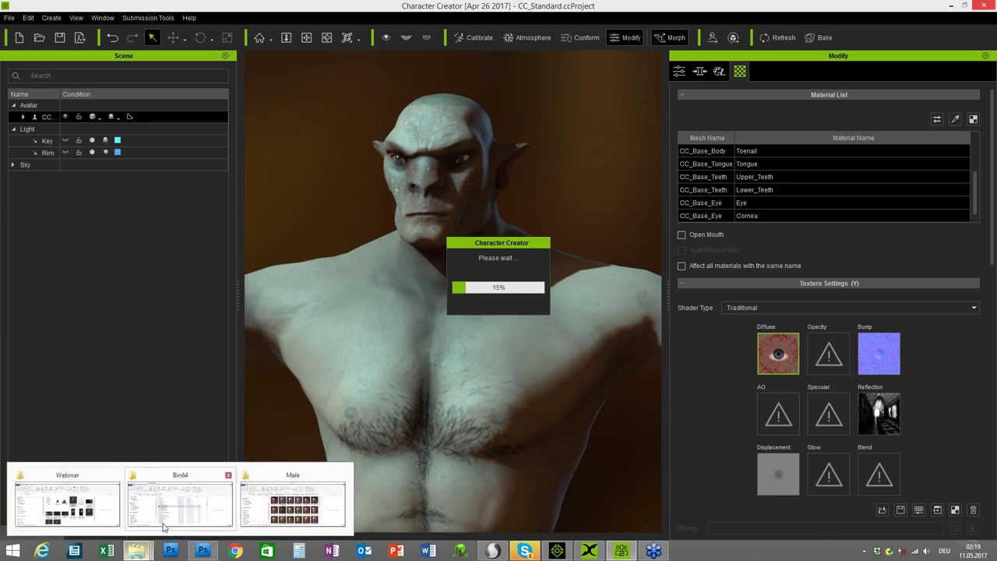
right_click(139, 551)
click(81, 505)
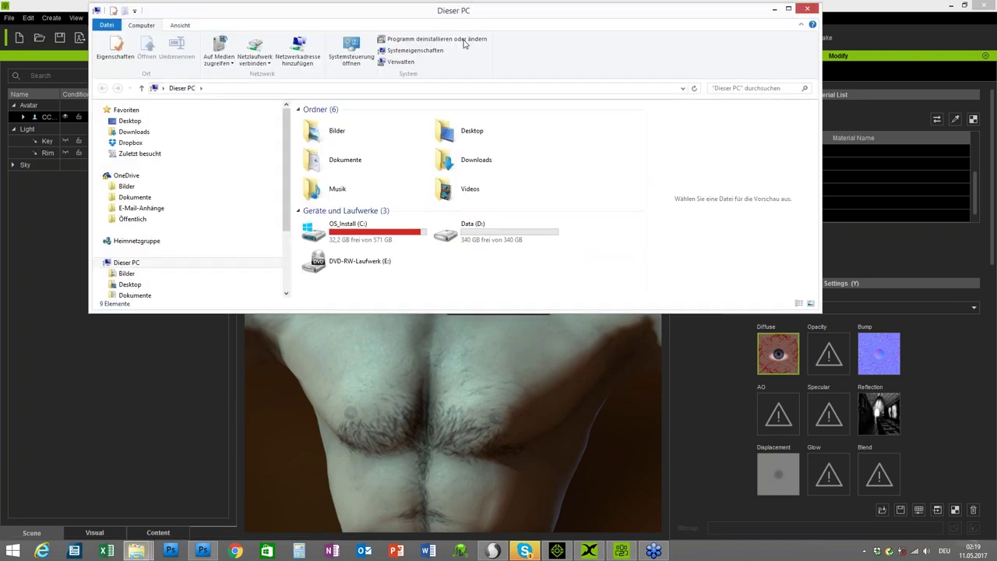
drag(463, 10, 399, 233)
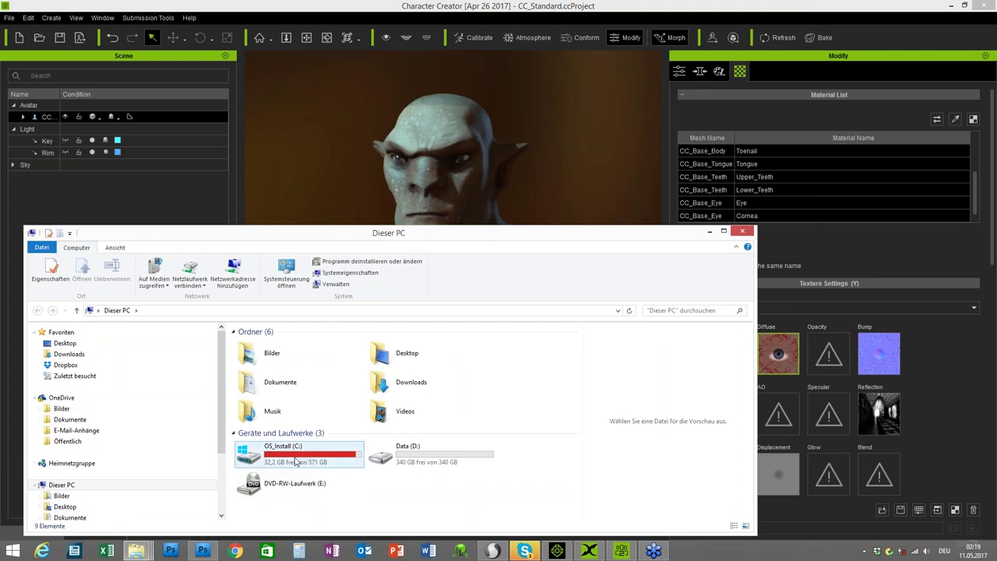
double_click(274, 386)
scroll(578, 368, down, 2)
drag(577, 368, 580, 431)
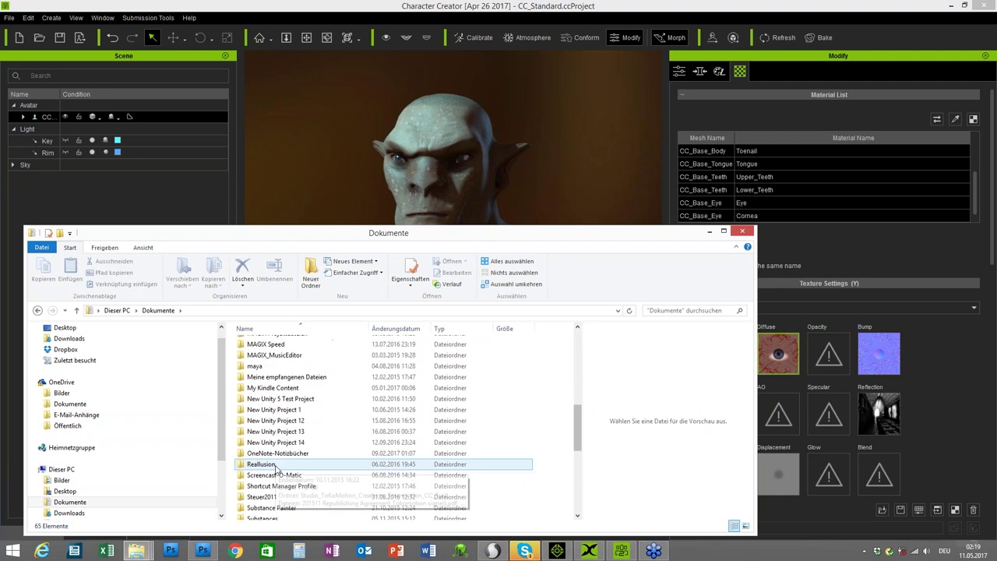
double_click(269, 456)
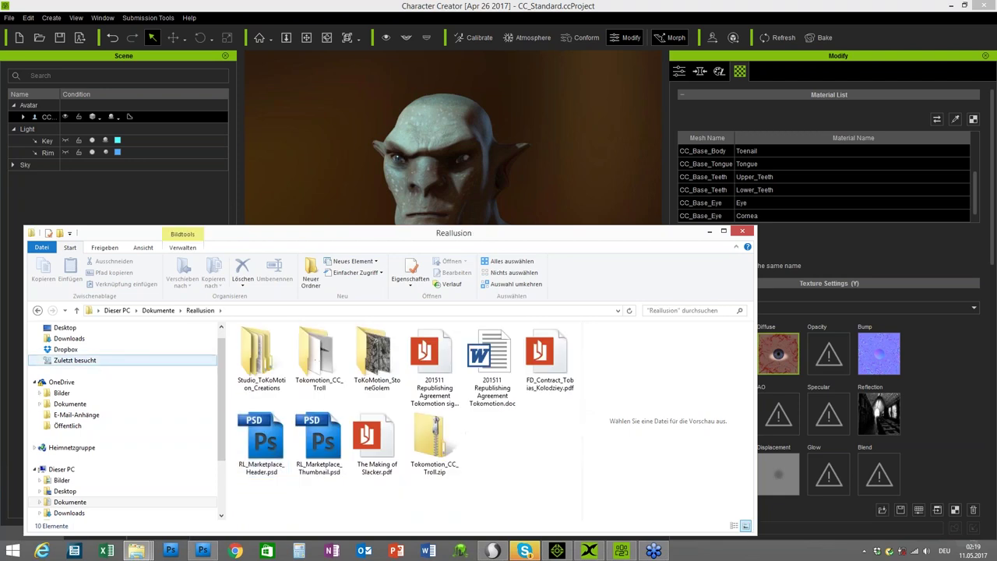
click(37, 310)
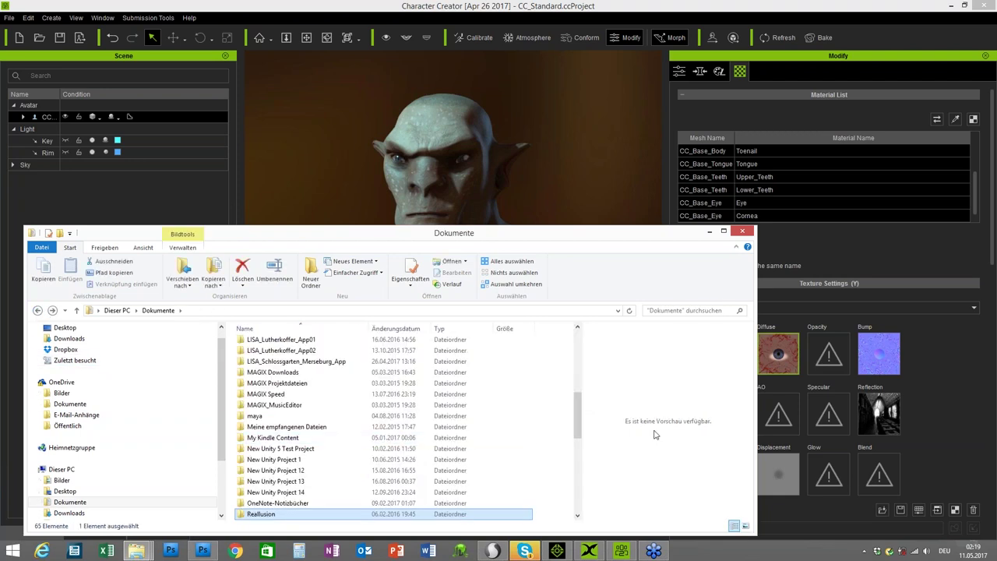
click(710, 232)
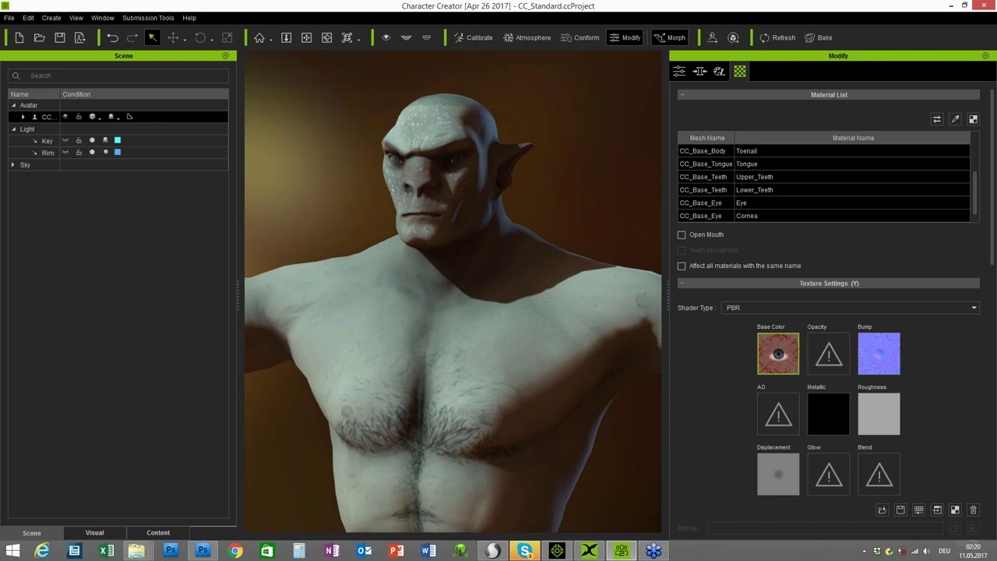
Examine the orc's face and eyes up close with the converted materials.
scroll(591, 300, up, 3)
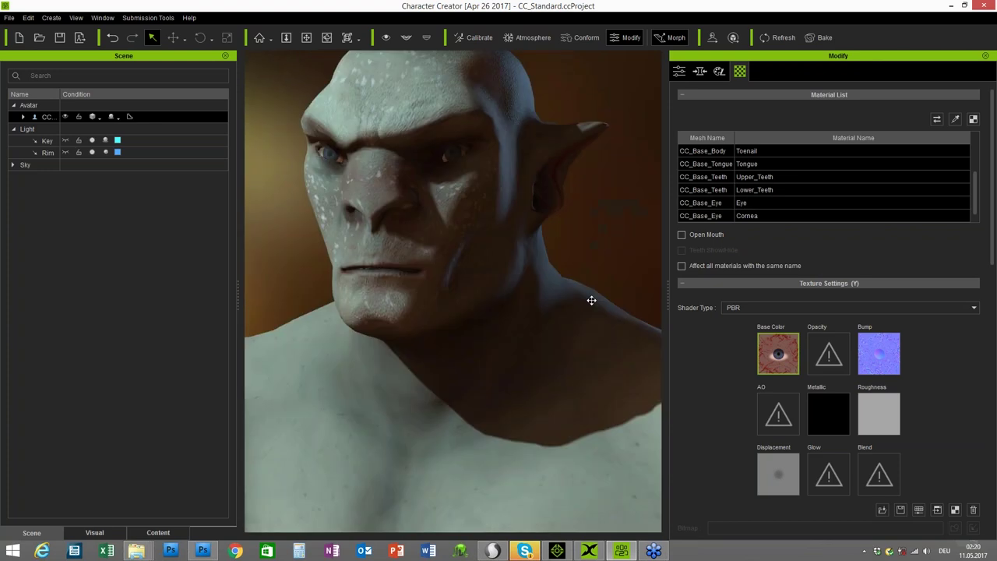
right_drag(591, 300, 358, 210)
click(358, 210)
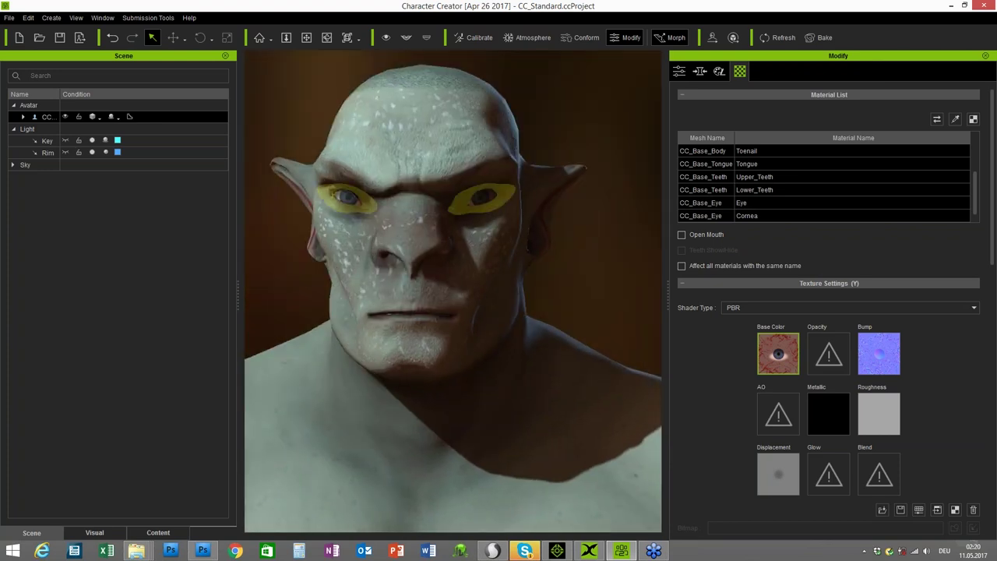
Darken the roughness texture of the Cornea material by setting its brightness to -50.
click(761, 213)
middle_drag(571, 261, 600, 257)
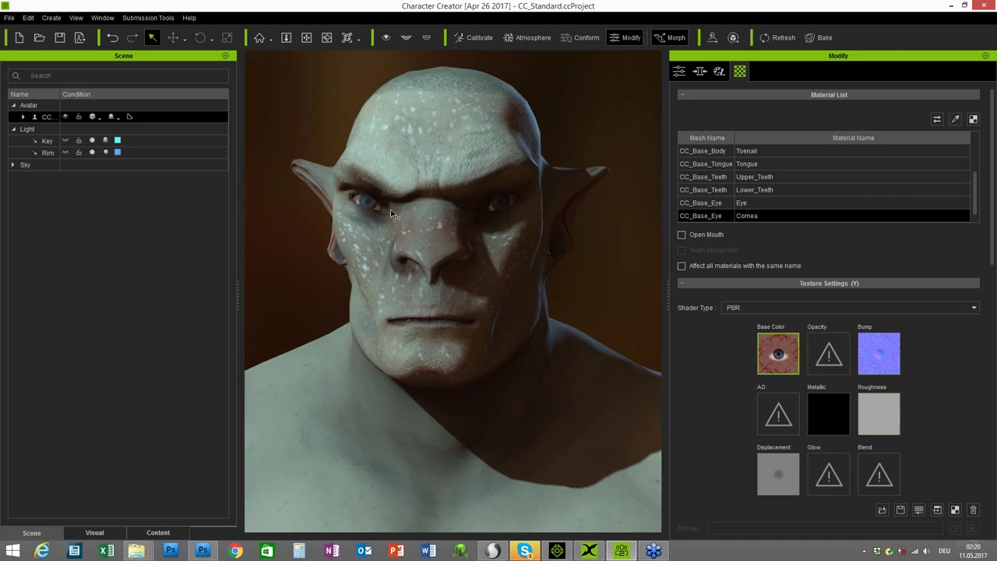
double_click(879, 421)
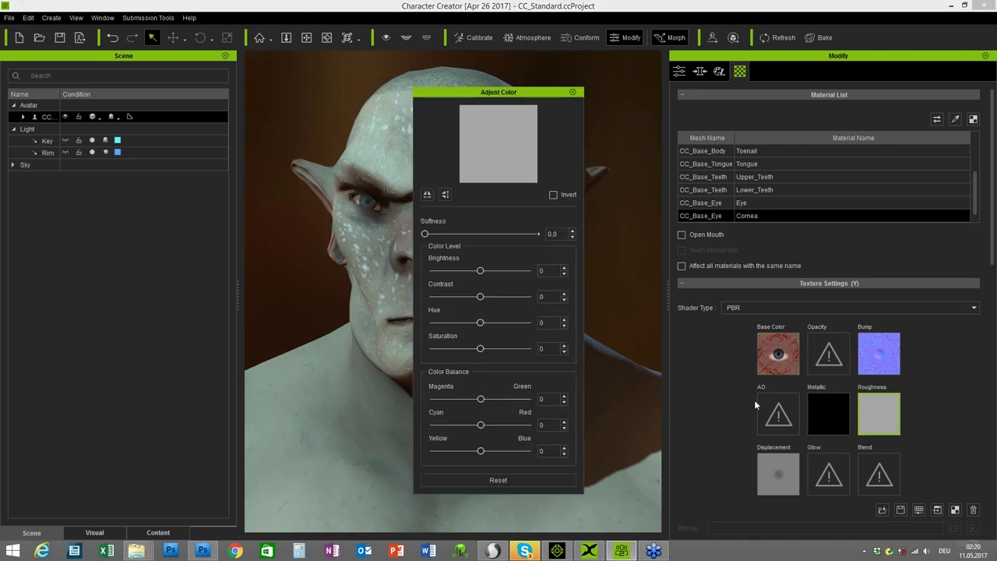
drag(546, 89, 737, 112)
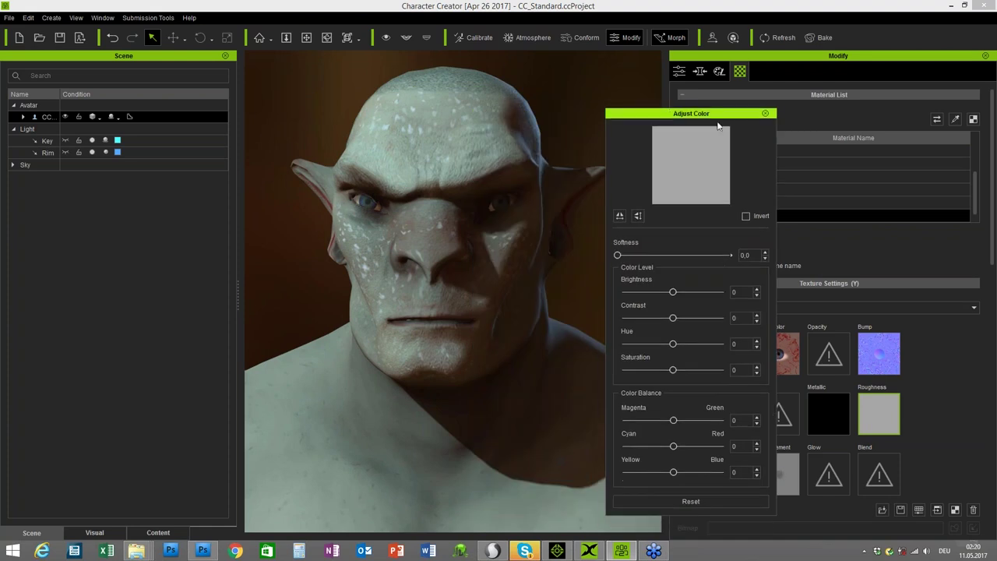
right_drag(507, 390, 464, 345)
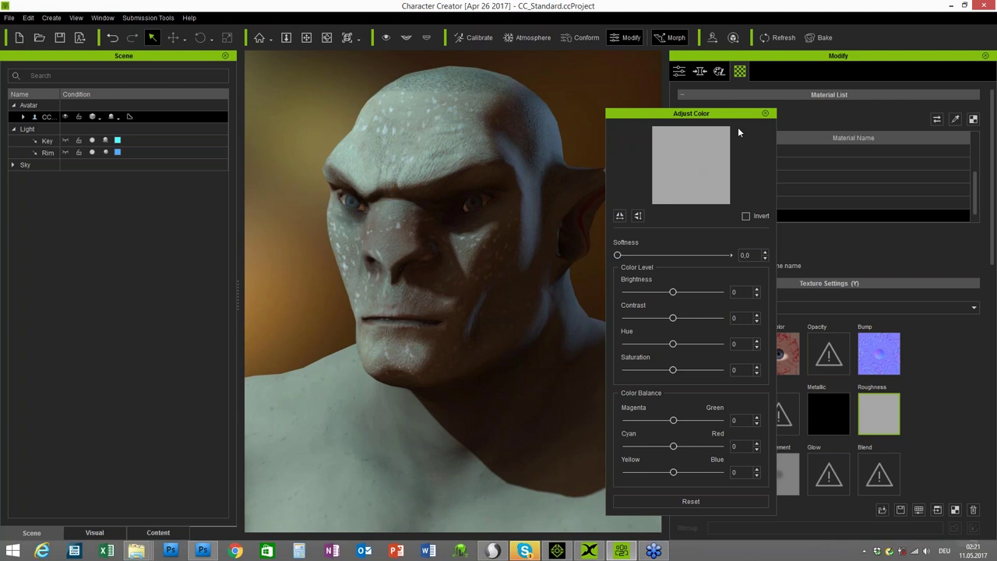
drag(673, 295, 653, 293)
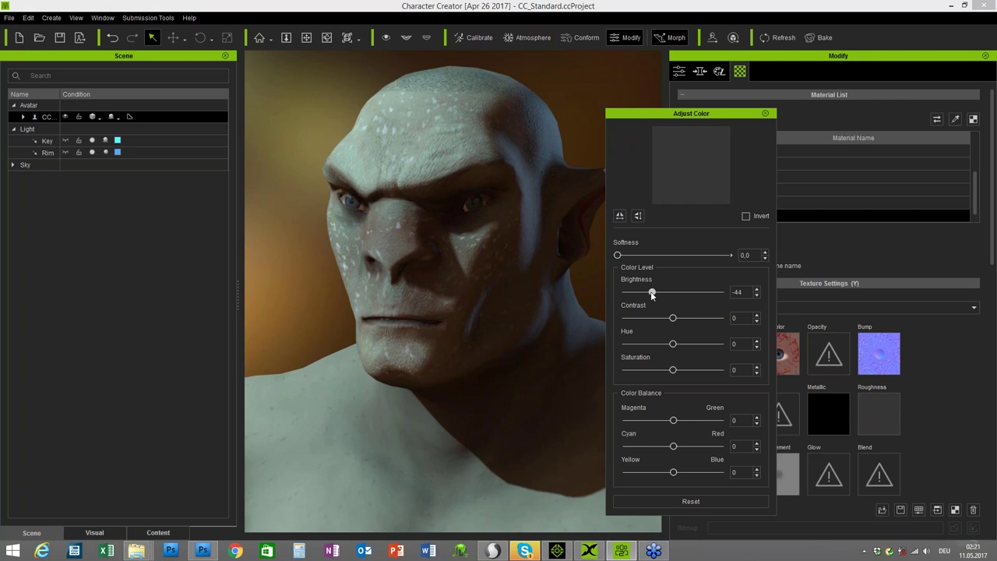
drag(651, 293, 649, 293)
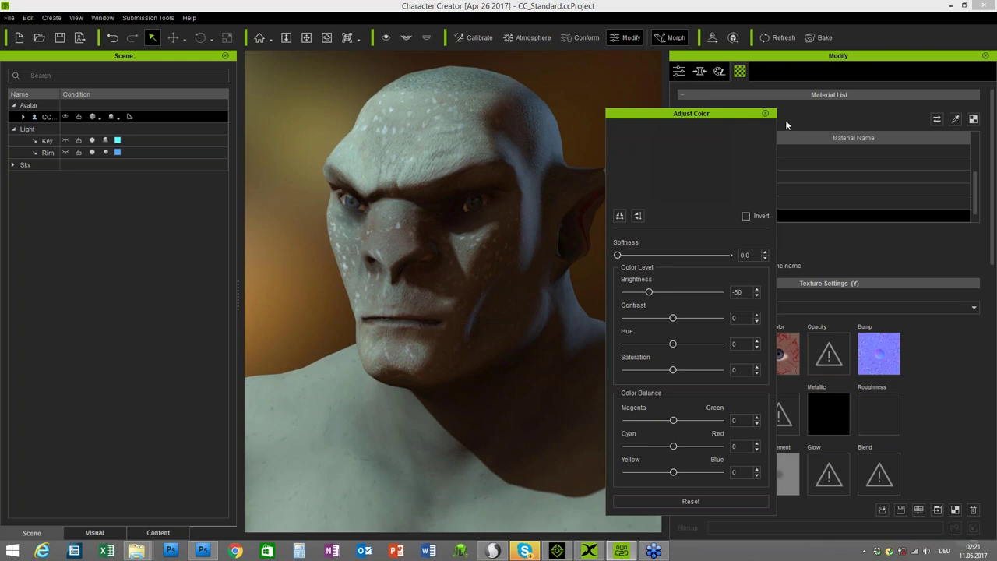
click(766, 113)
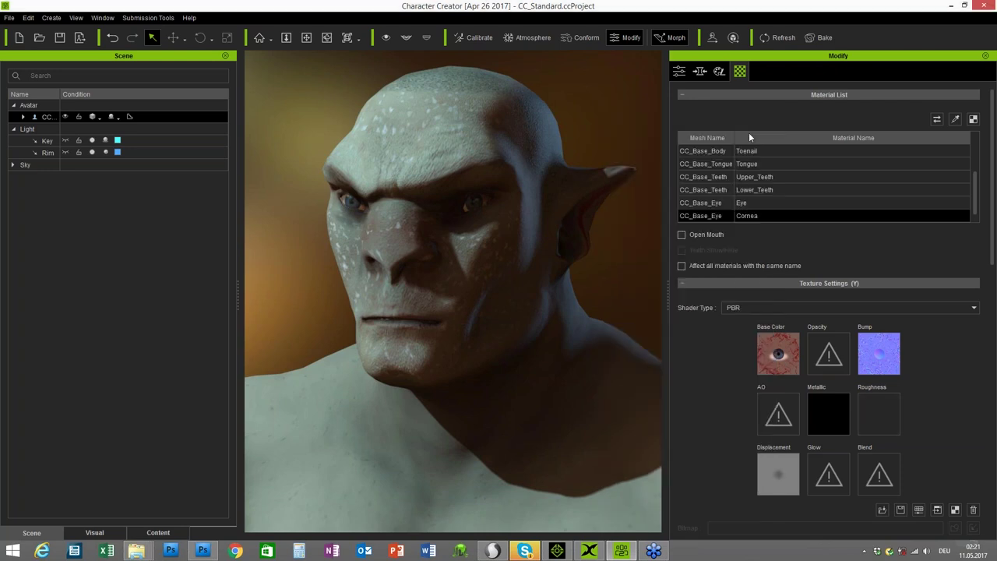
Rotate the Key light so it shines on the orc's face from a flatter, more sideways direction.
click(48, 140)
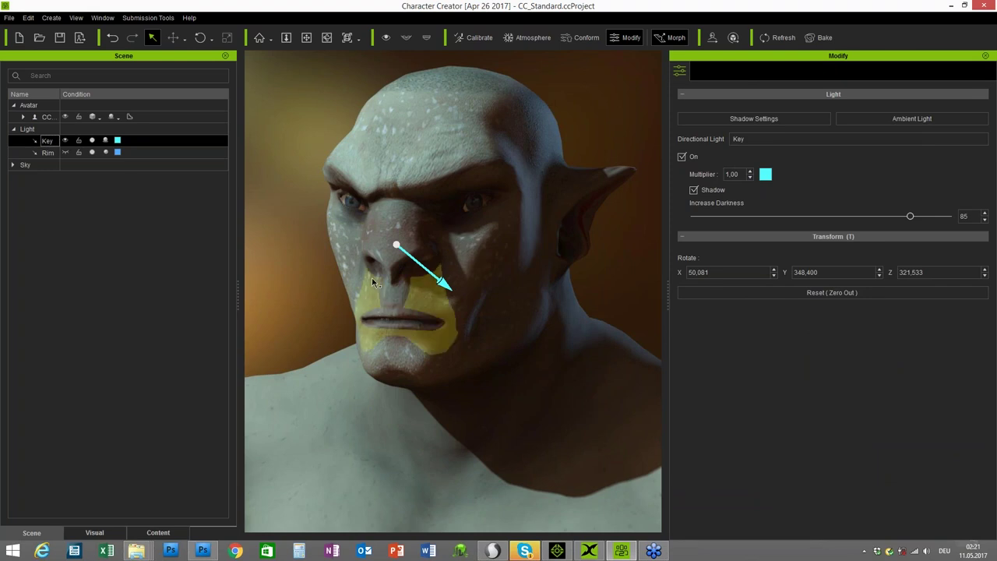
key(e)
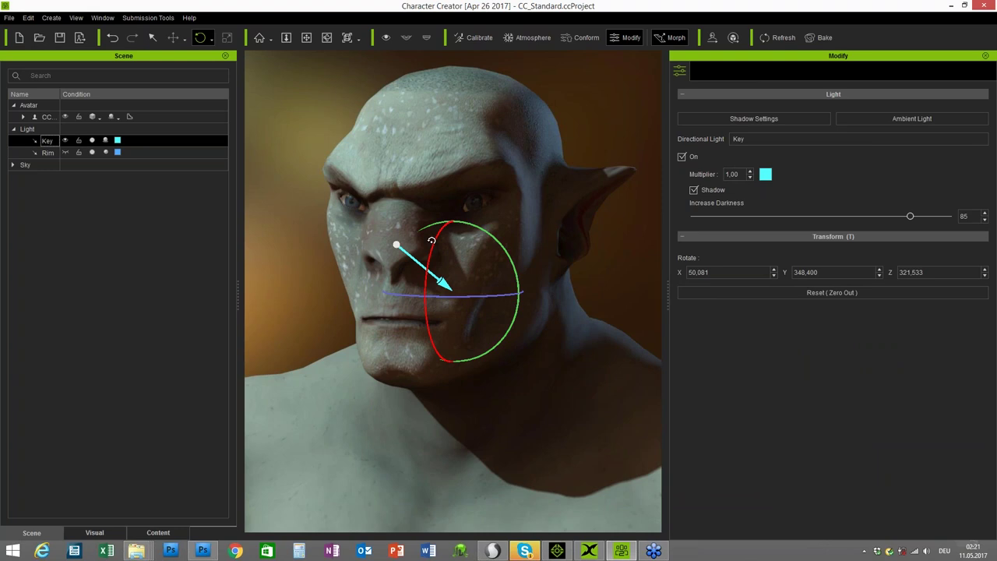
drag(432, 242, 433, 253)
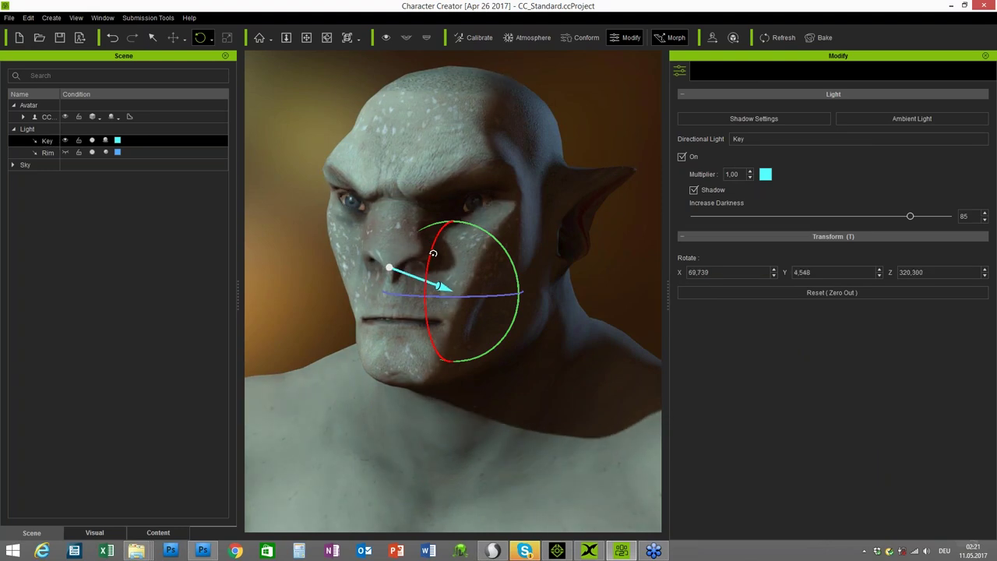
mouse_move(466, 295)
mouse_down()
mouse_move(487, 295)
mouse_move(475, 296)
mouse_up()
click(66, 141)
Rotate the Rim light to about 54.7, 18.5 and 139.3 degrees in X, Y and Z.
click(65, 152)
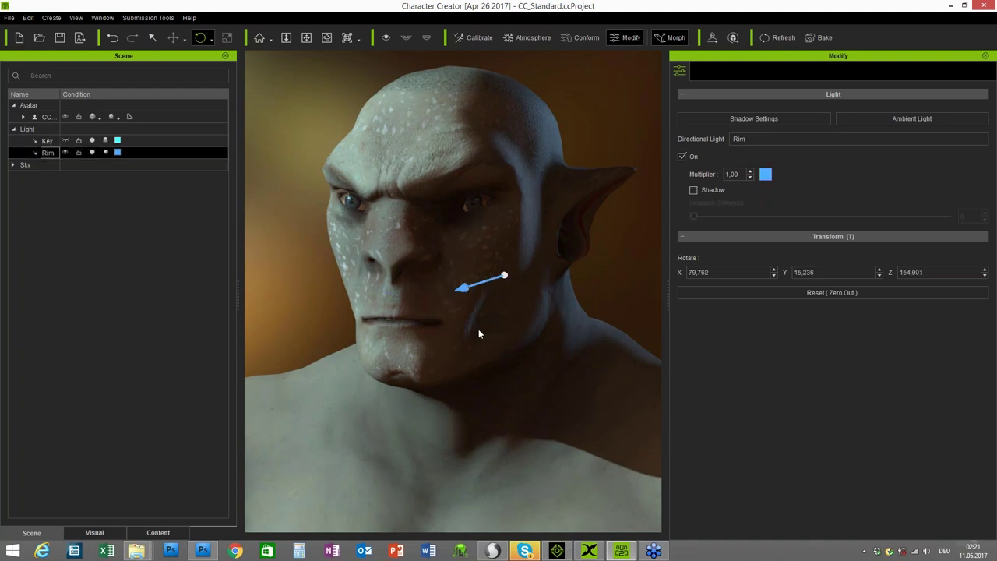
mouse_move(484, 279)
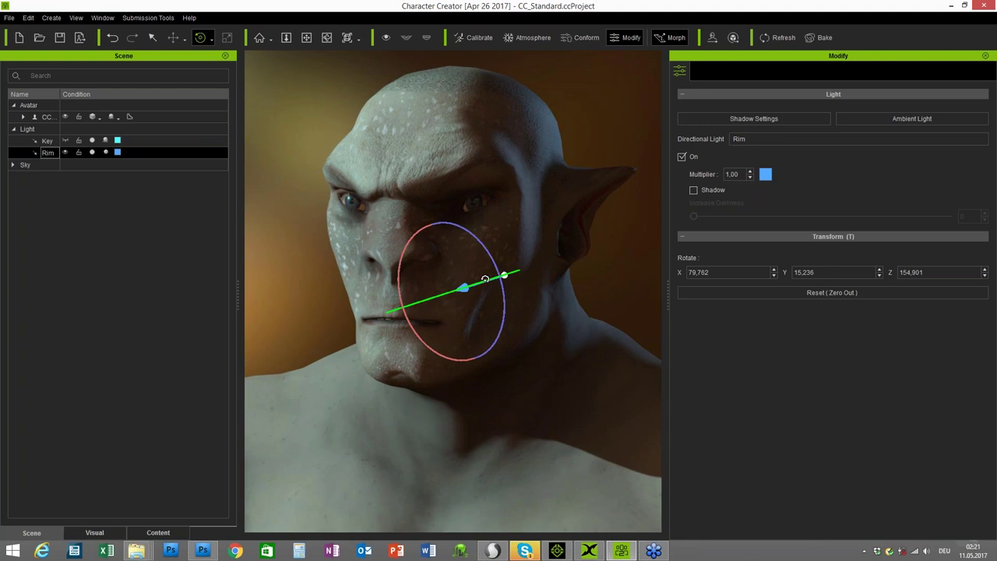
drag(484, 279, 439, 353)
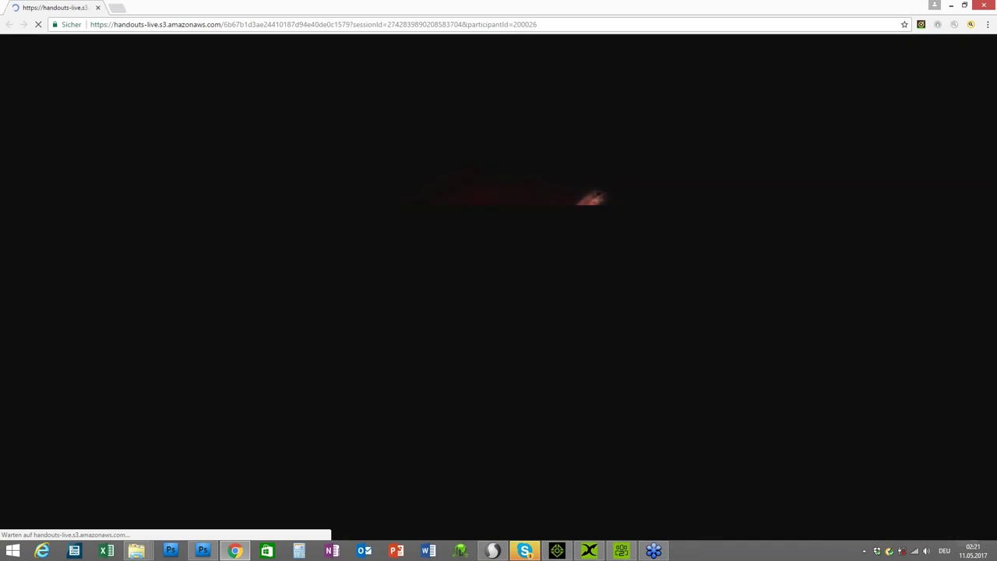
right_click(504, 284)
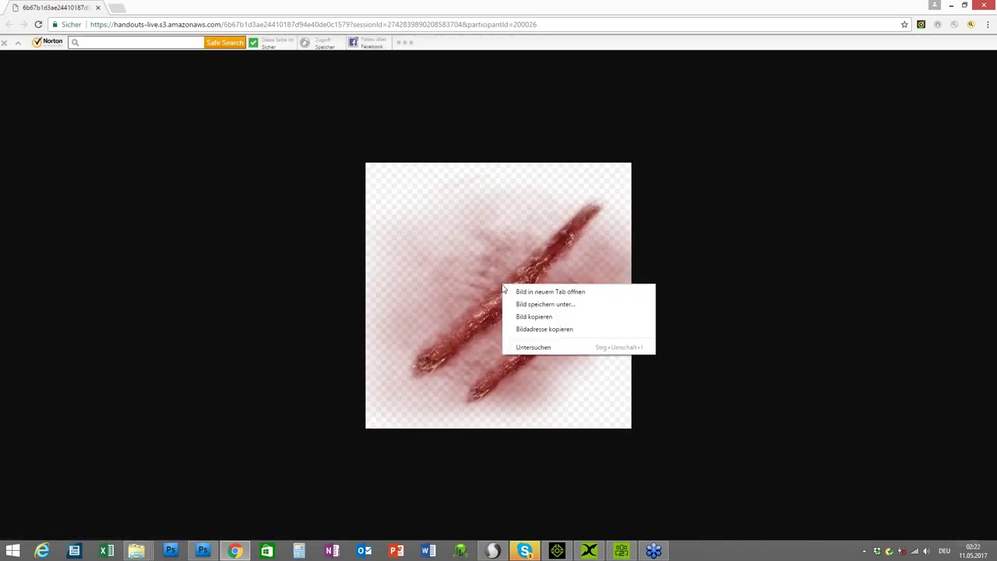
click(533, 304)
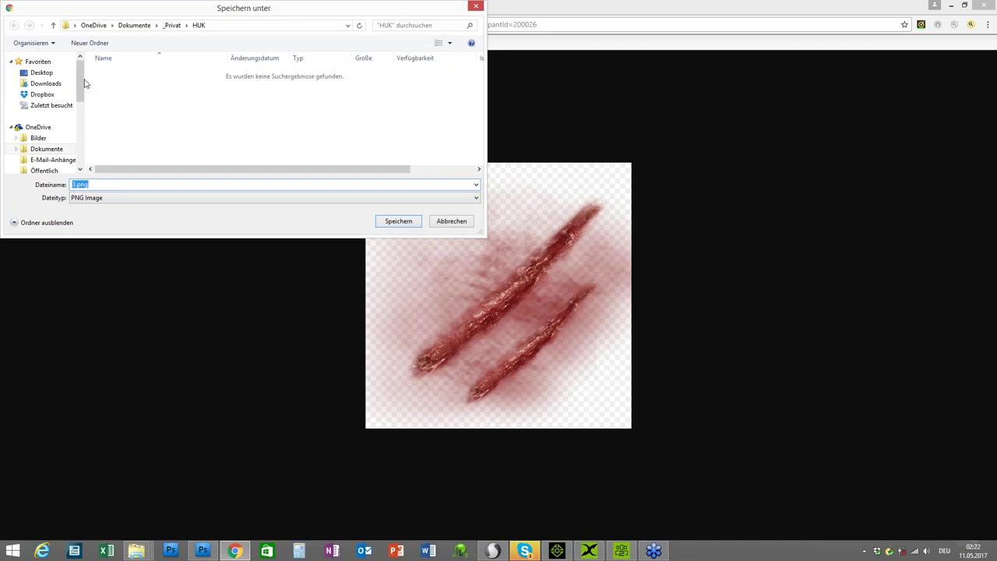
scroll(66, 113, down, 4)
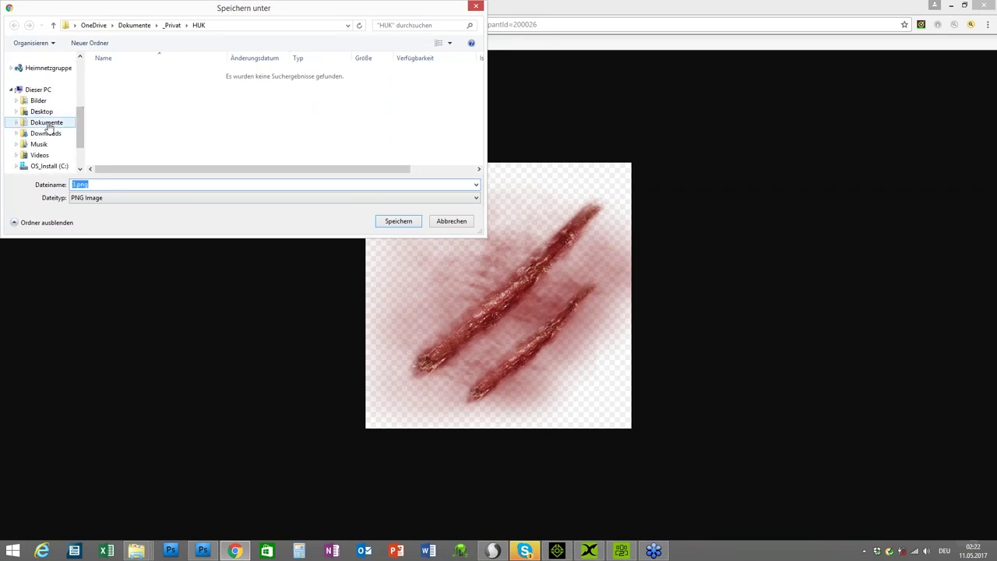
click(43, 112)
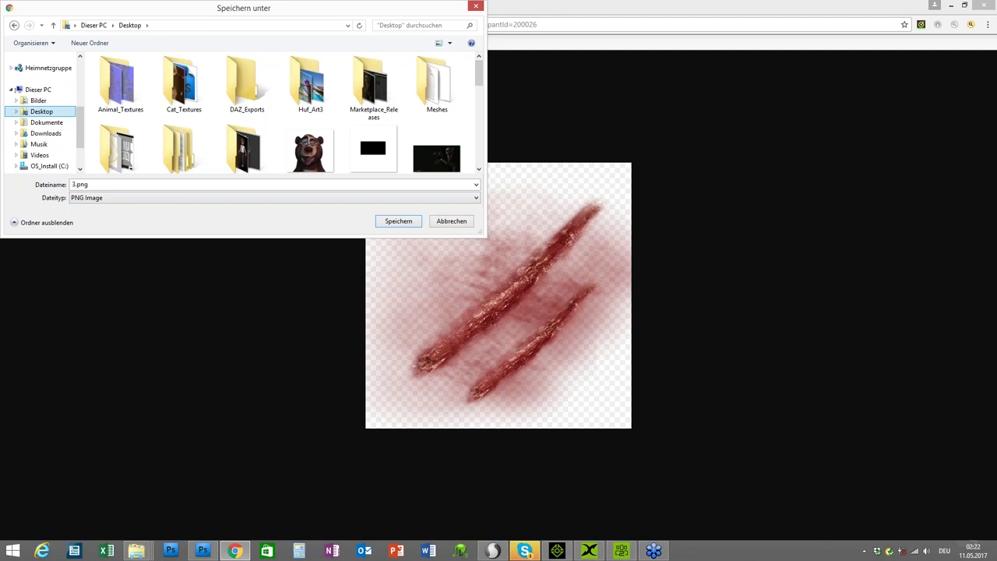
mouse_move(480, 74)
mouse_down()
mouse_move(479, 107)
mouse_move(480, 67)
mouse_up()
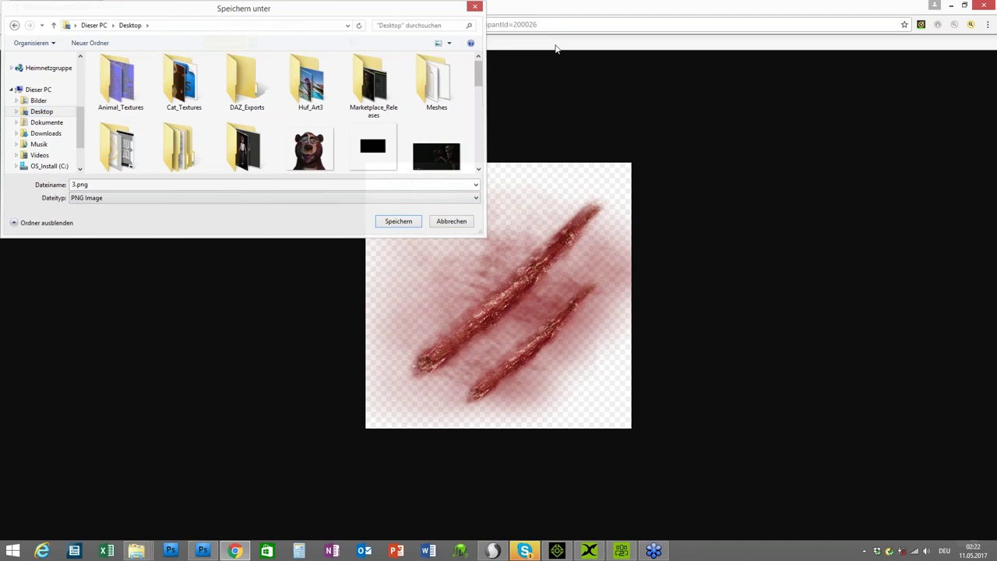
click(476, 8)
click(622, 551)
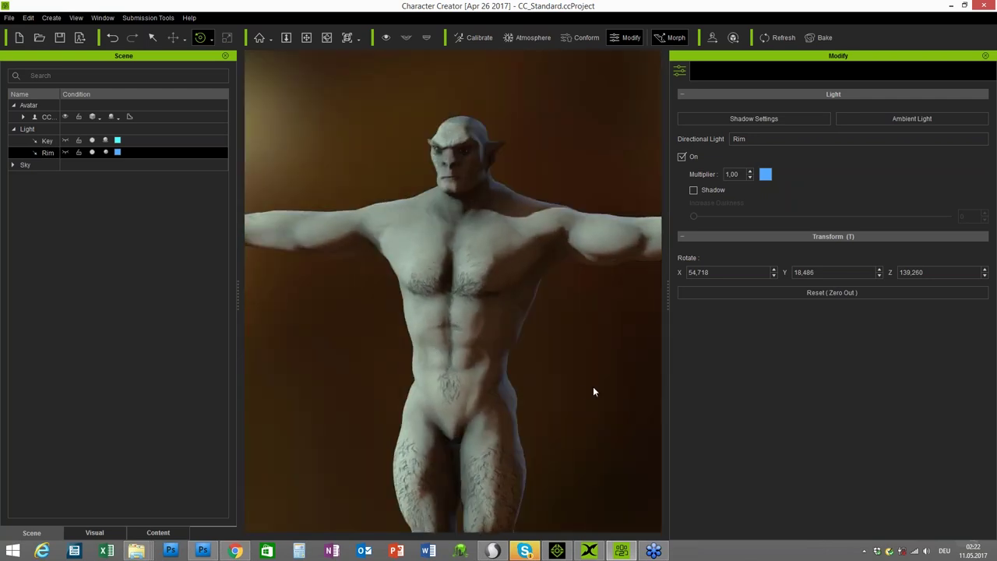
Rotate the lighting around the orc's full body about the vertical axis.
right_drag(581, 391, 604, 391)
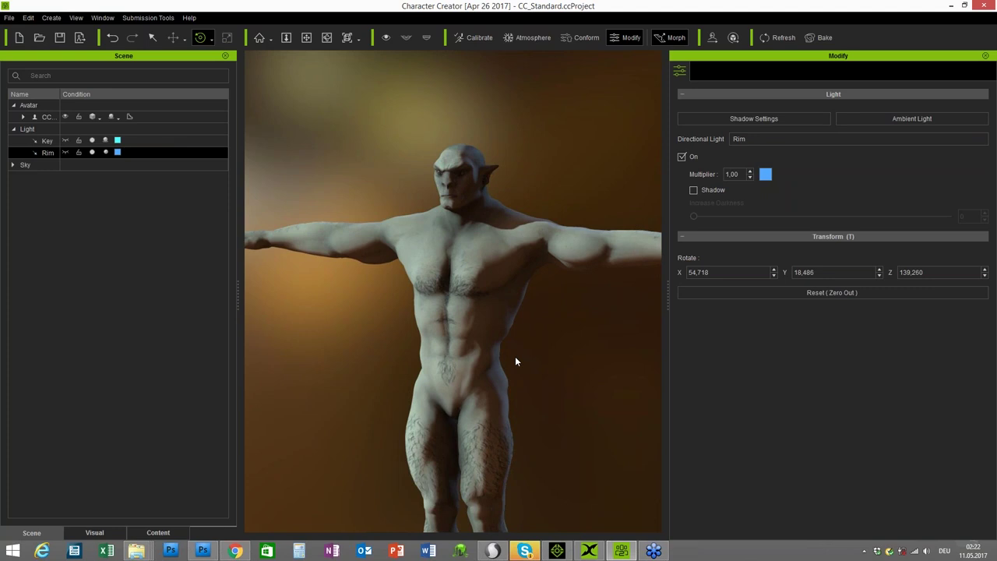
click(481, 318)
drag(477, 297, 549, 293)
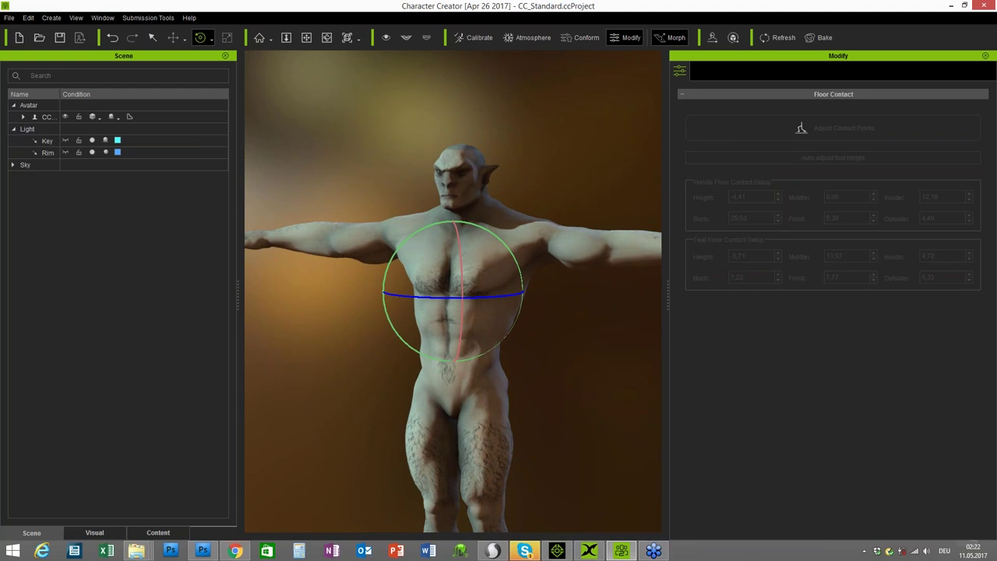
drag(487, 296, 596, 311)
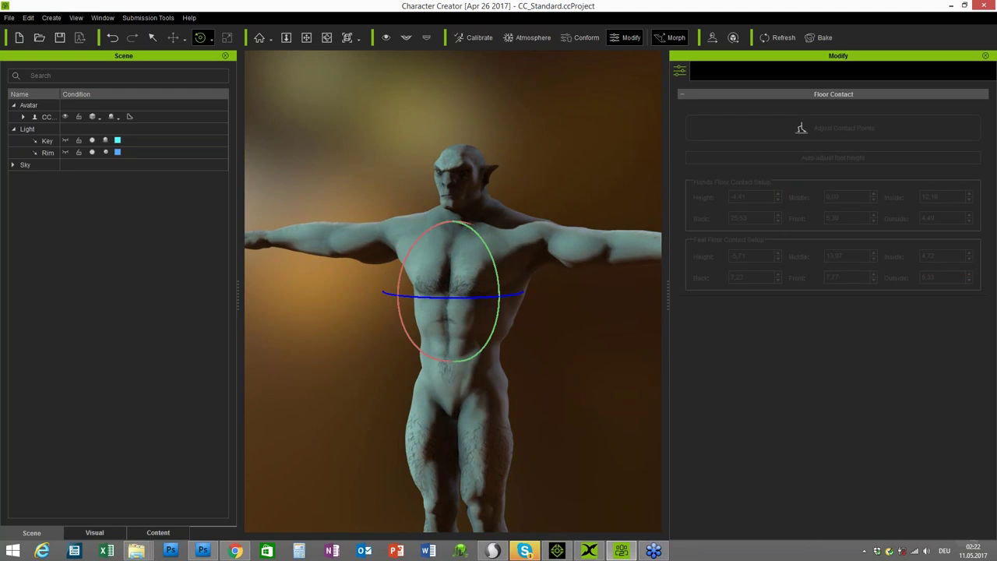
mouse_move(475, 296)
mouse_down()
mouse_move(411, 296)
mouse_move(506, 296)
mouse_move(413, 298)
mouse_move(479, 297)
mouse_move(467, 312)
mouse_up()
click(393, 419)
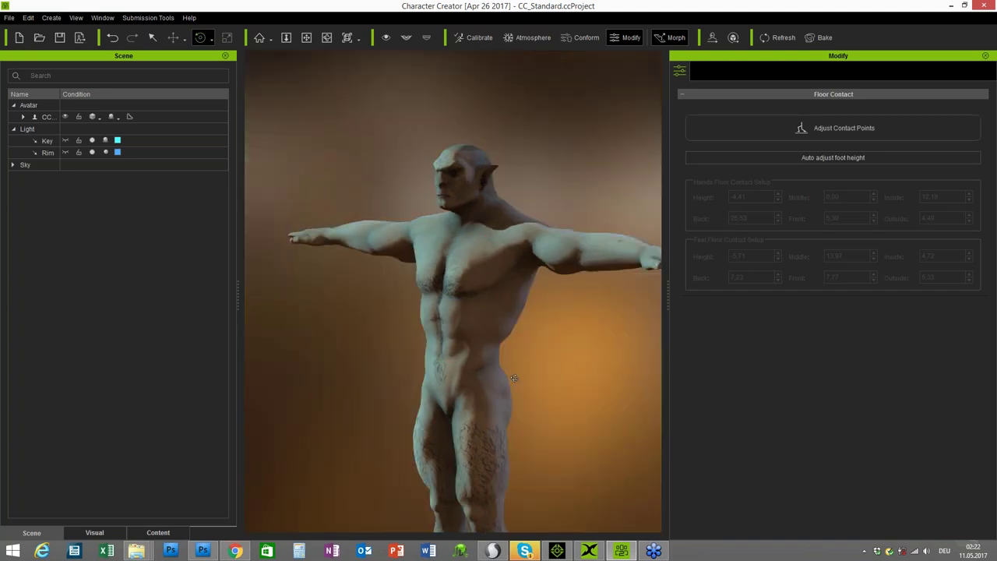
Darken the roughness textures of the Skin_Head and Skin_Body materials by setting the brightness of each to -30.
scroll(607, 381, up, 2)
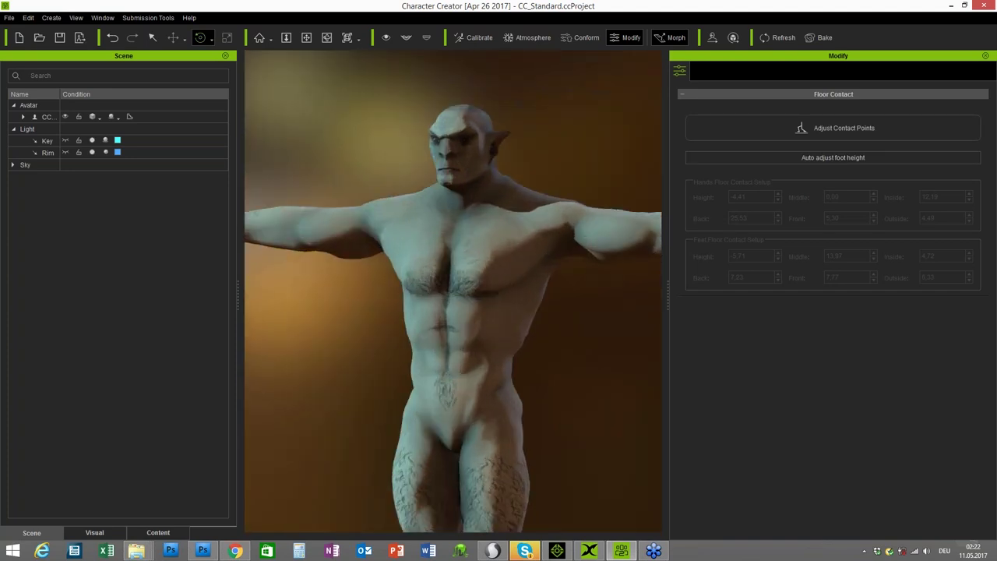
scroll(592, 382, up, 5)
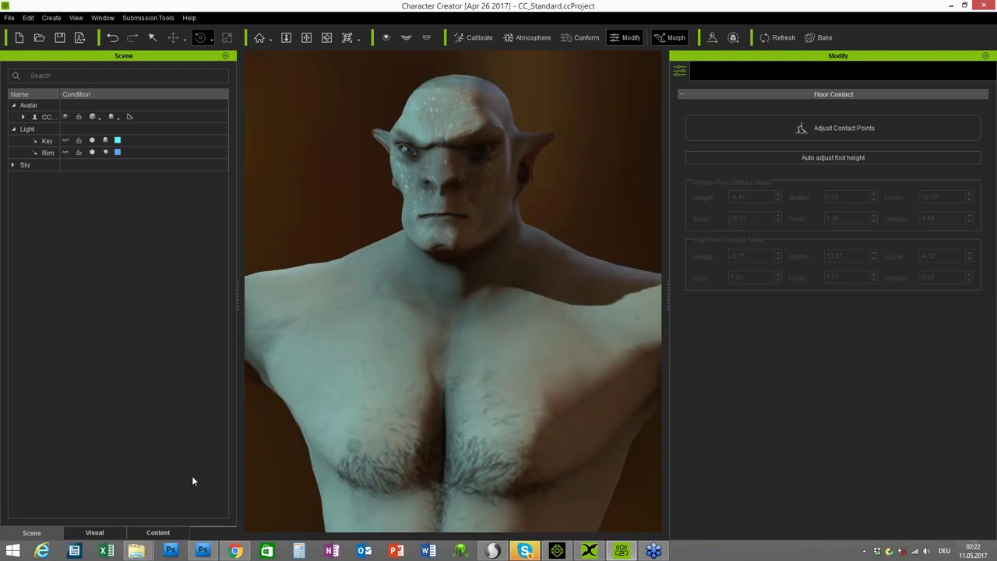
click(45, 117)
click(741, 70)
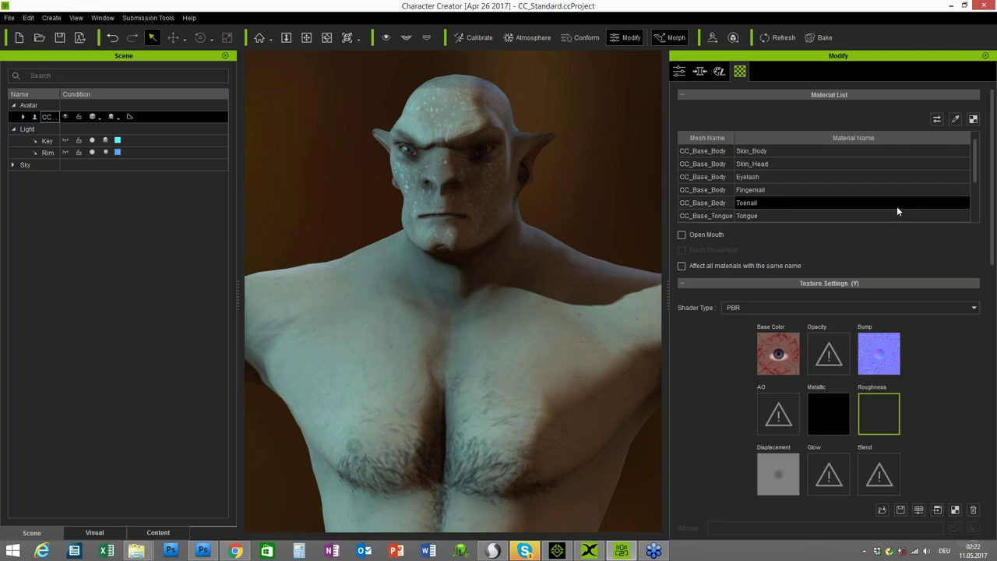
click(768, 163)
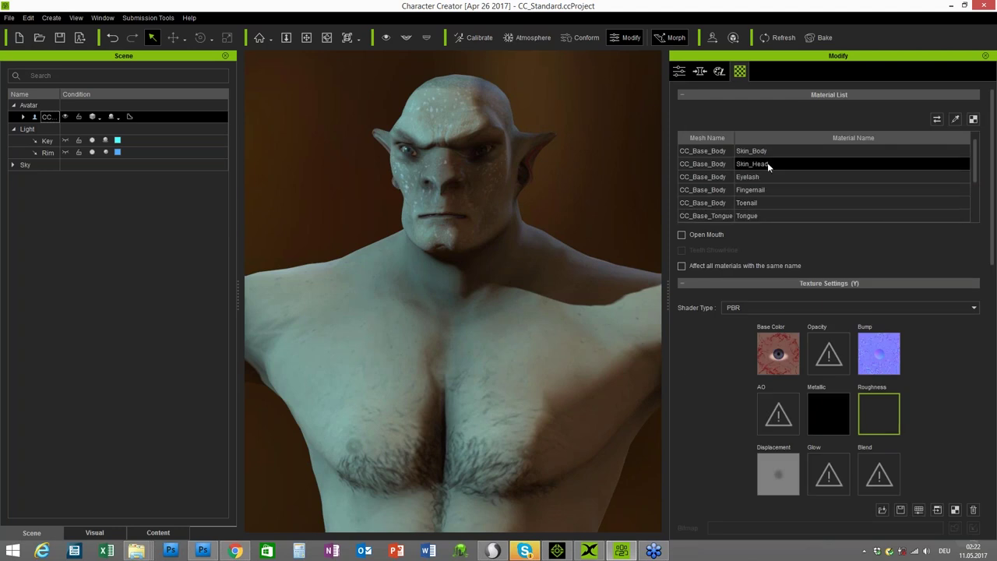
double_click(871, 420)
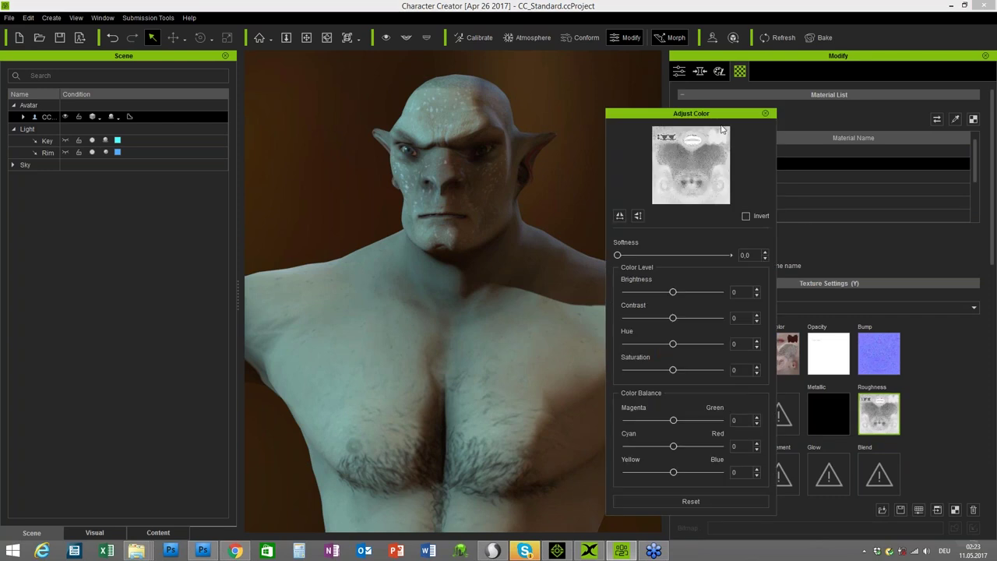
drag(721, 114, 740, 124)
drag(695, 303, 681, 301)
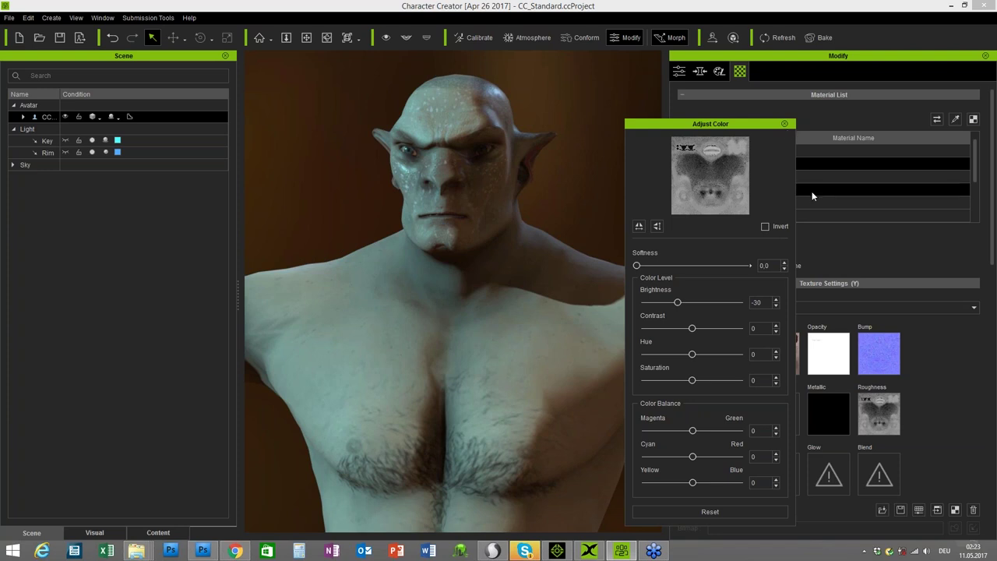
drag(644, 351, 631, 351)
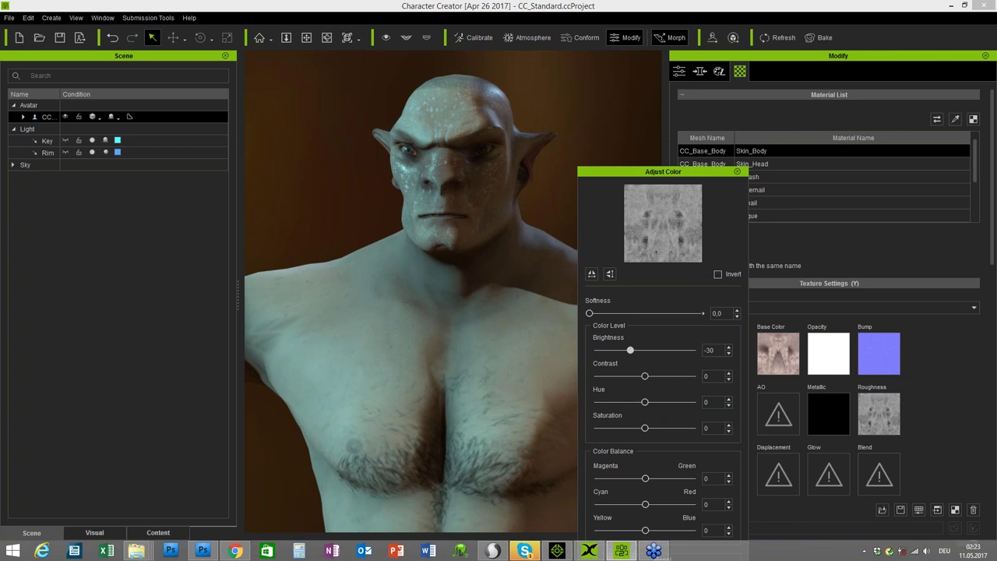
click(739, 172)
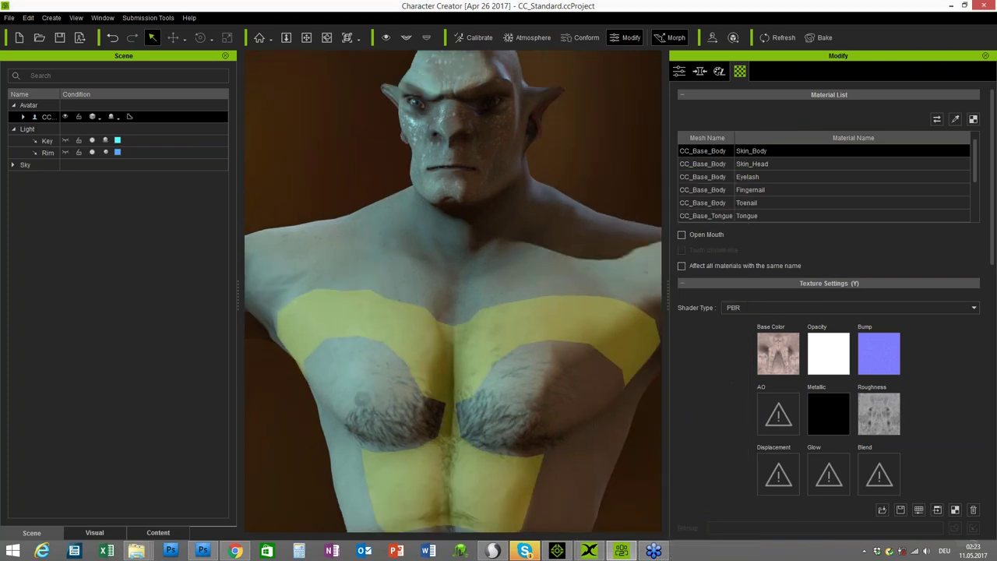
Examine the orc's whole body from the side and the front with the adjusted skin roughness.
scroll(579, 403, down, 5)
right_drag(579, 403, 541, 343)
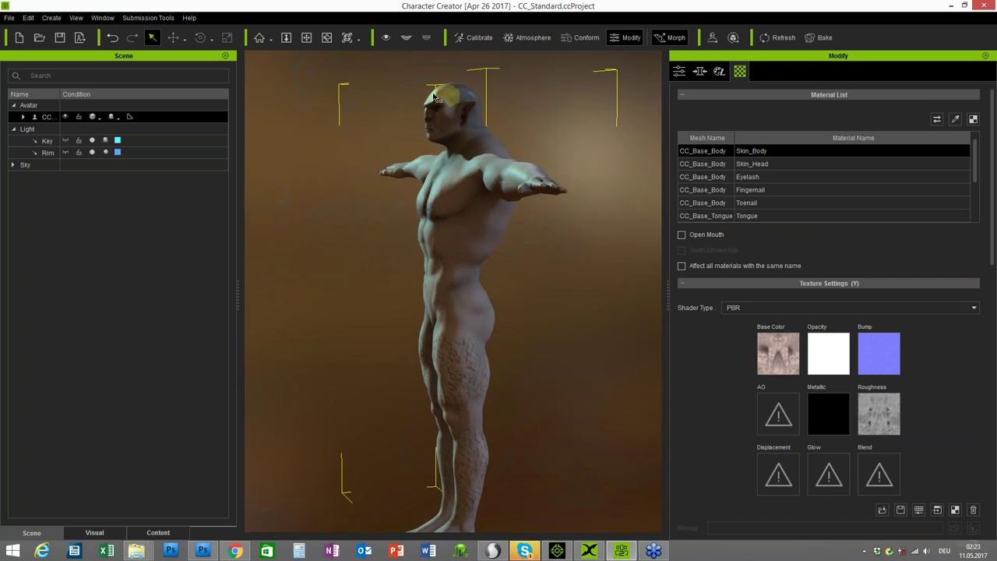
right_drag(437, 95, 468, 327)
scroll(467, 328, up, 3)
scroll(581, 428, up, 3)
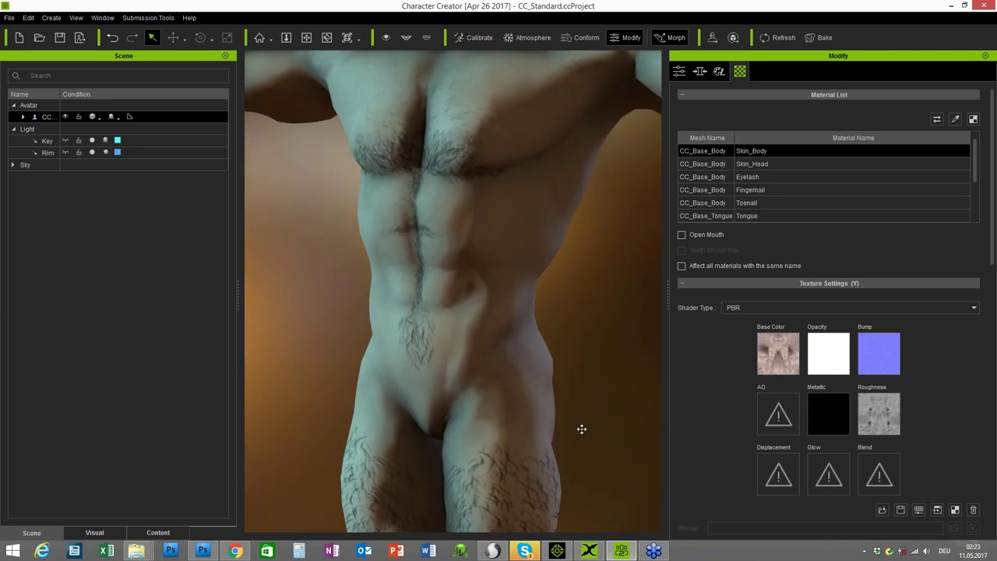
right_drag(581, 428, 592, 413)
scroll(592, 413, down, 3)
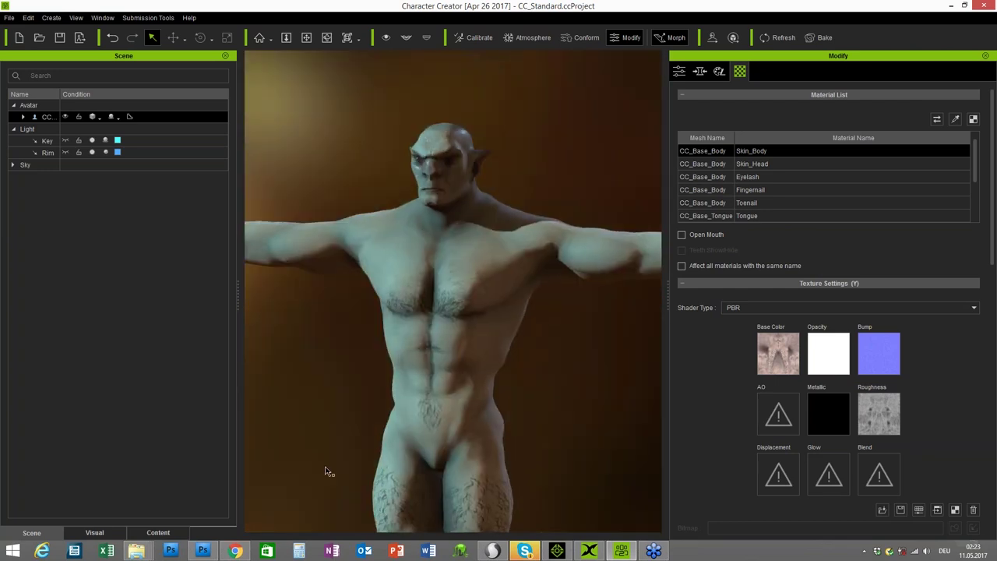
Dress the orc in the Slacks_E trousers from the Professional Outfit pants in the clothing library.
click(160, 534)
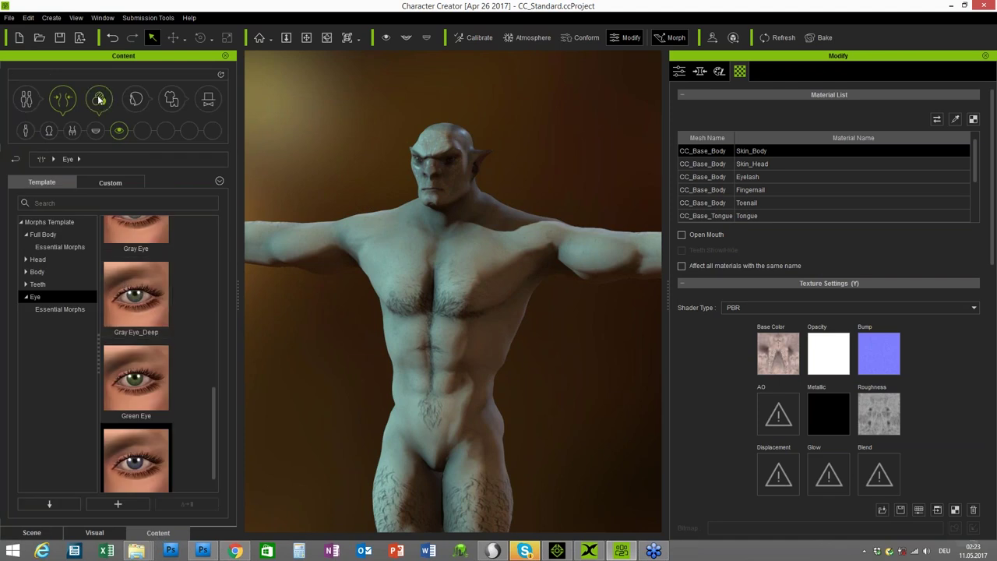
click(172, 100)
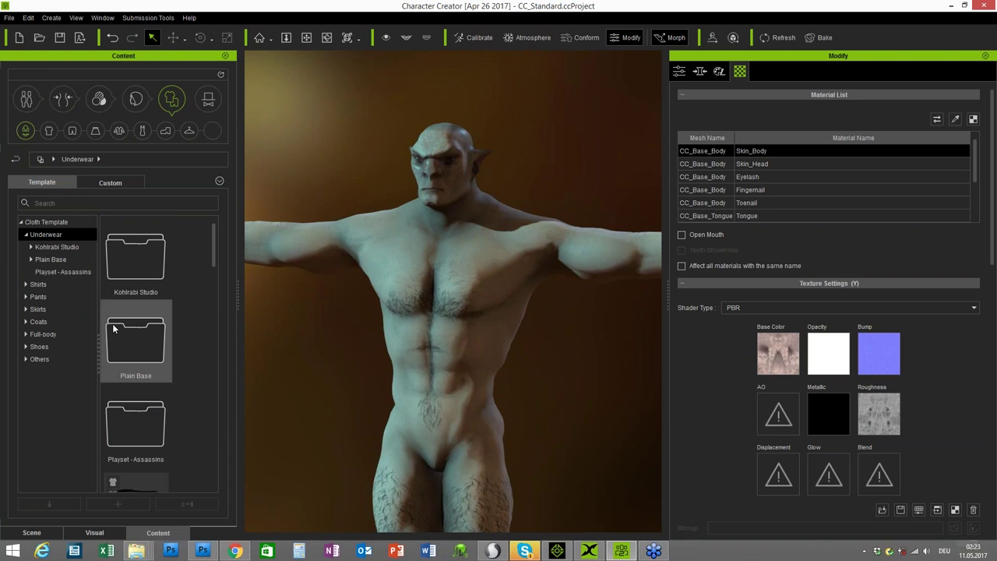
click(25, 297)
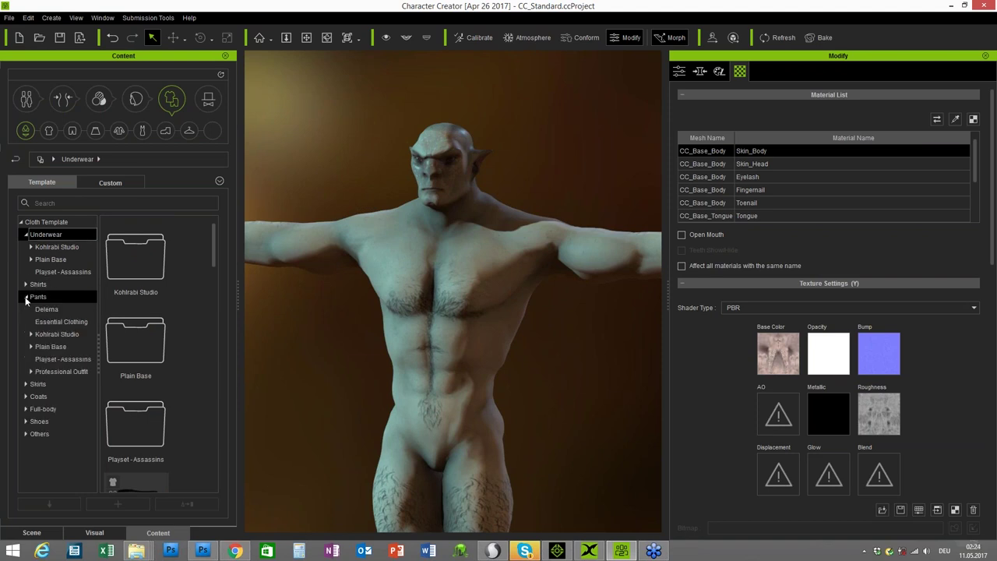
click(39, 372)
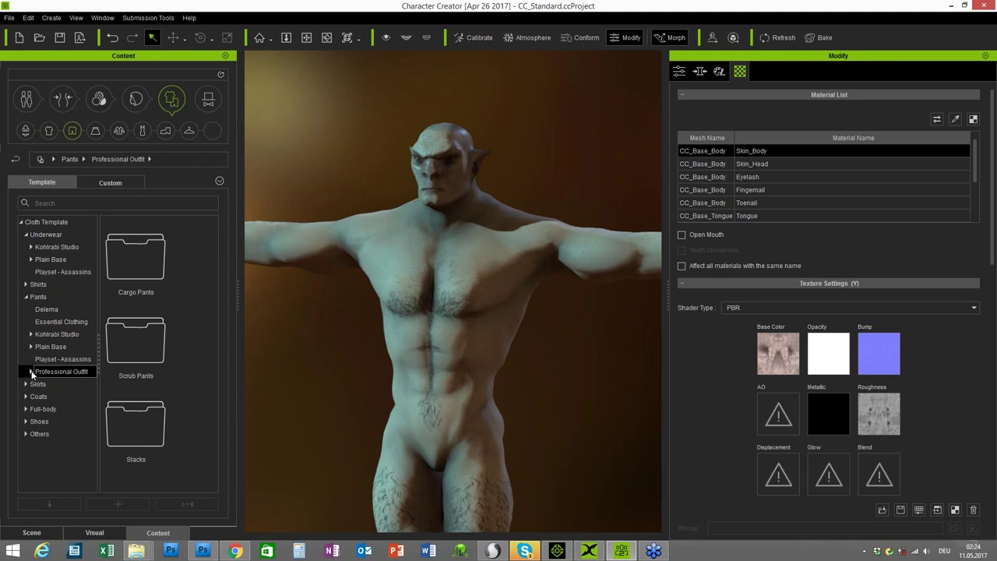
click(31, 371)
click(55, 409)
drag(217, 258, 215, 377)
scroll(173, 350, down, 1)
double_click(133, 303)
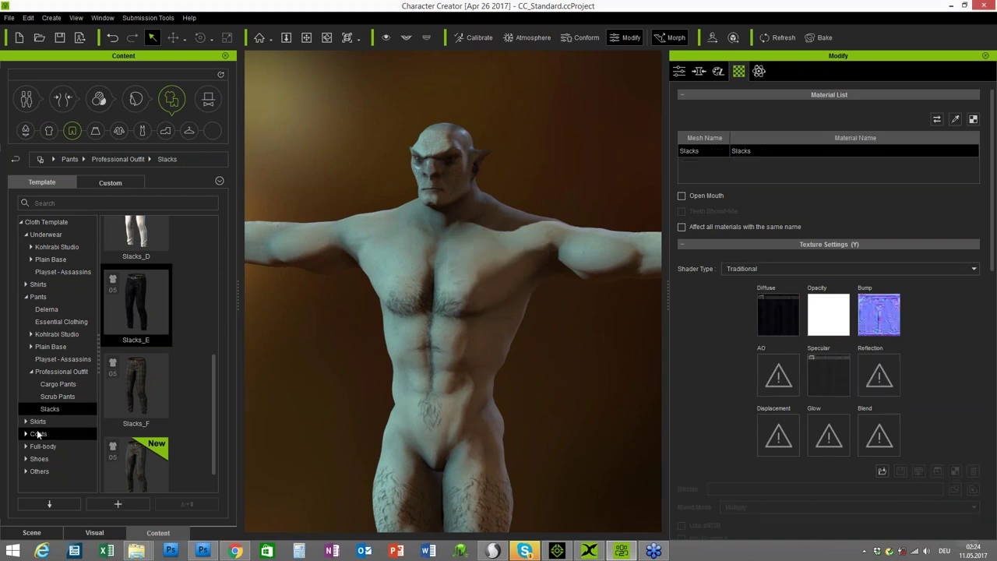
Add the A variant of the Professional Outfit close-collar long-sleeve shirt to the orc and rotate the lighting to check it.
click(26, 285)
click(40, 360)
click(32, 360)
click(58, 371)
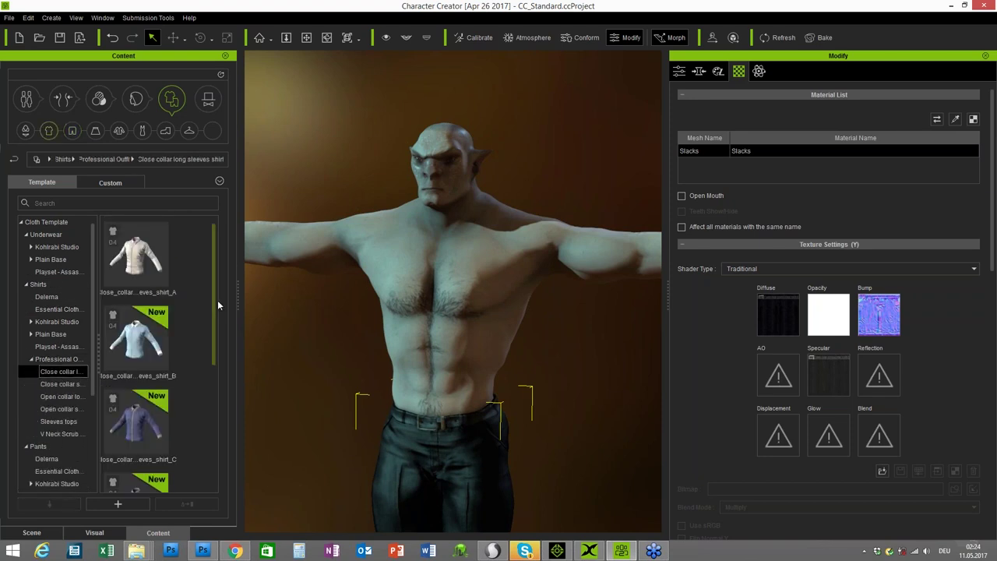
drag(148, 254, 474, 425)
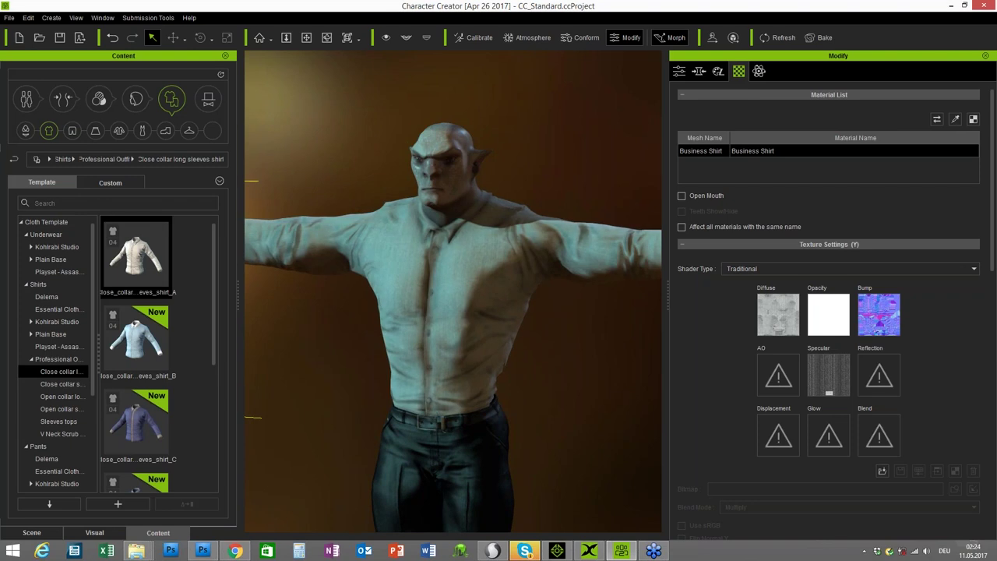
right_drag(420, 411, 459, 399)
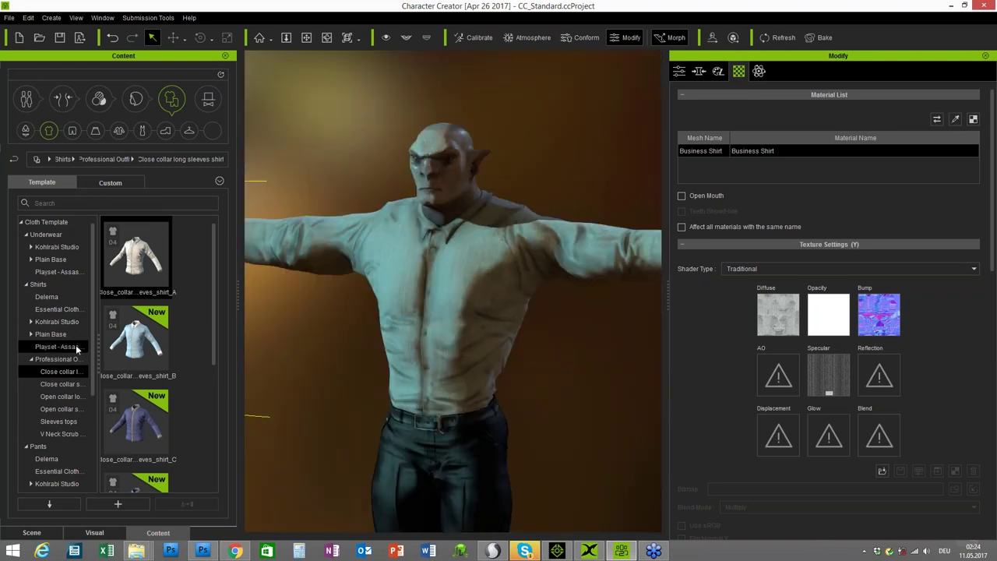
Browse the skirts, full-body and other clothing categories in the library for further outfit pieces.
scroll(89, 301, down, 4)
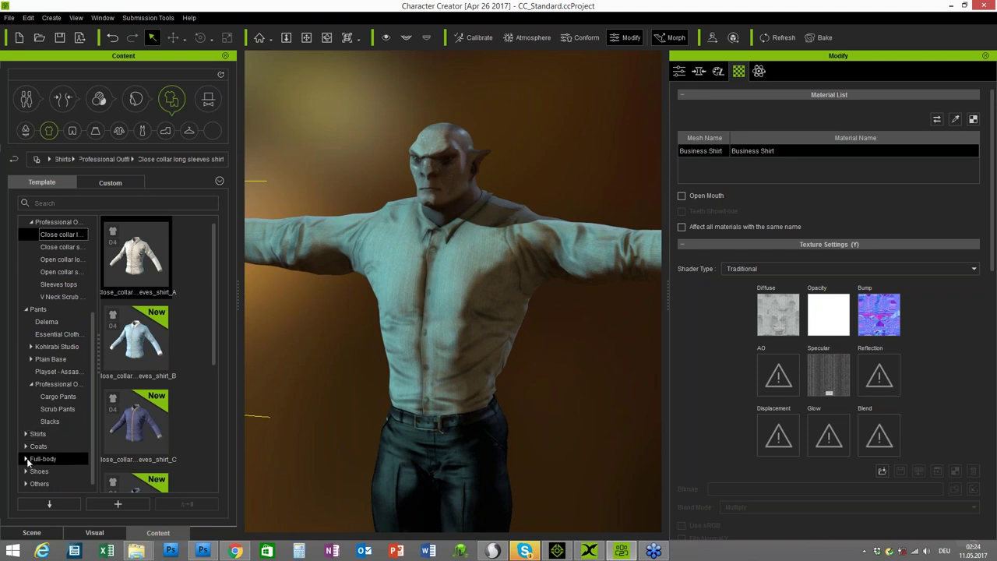
click(26, 434)
scroll(91, 415, down, 2)
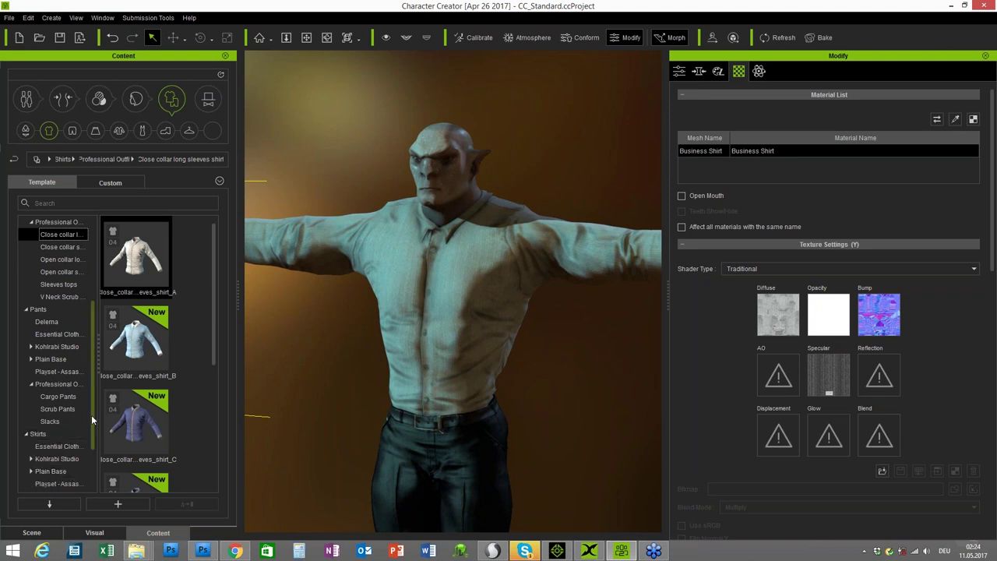
click(44, 435)
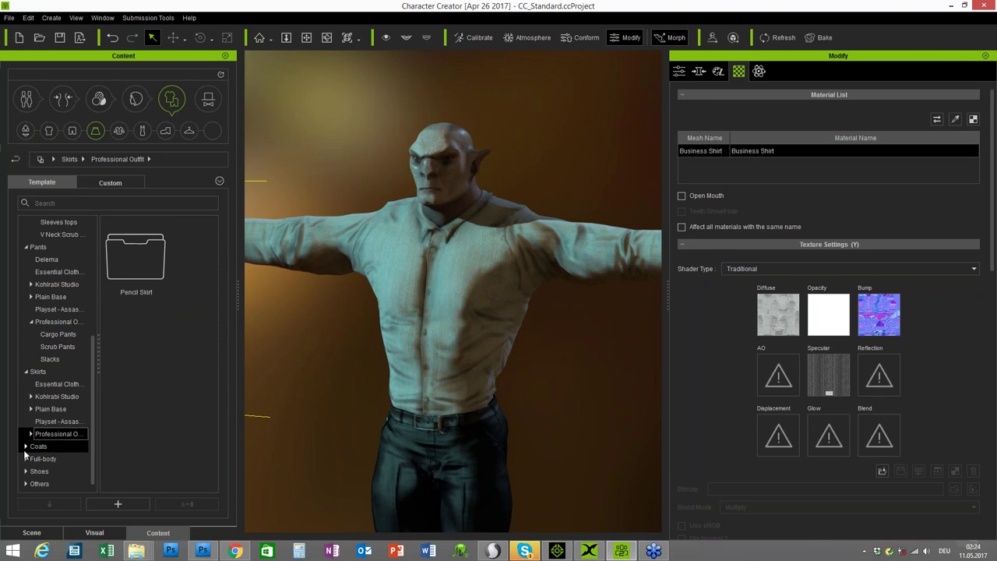
click(26, 459)
mouse_move(90, 417)
mouse_down()
mouse_move(96, 302)
mouse_move(108, 363)
mouse_move(100, 421)
mouse_up()
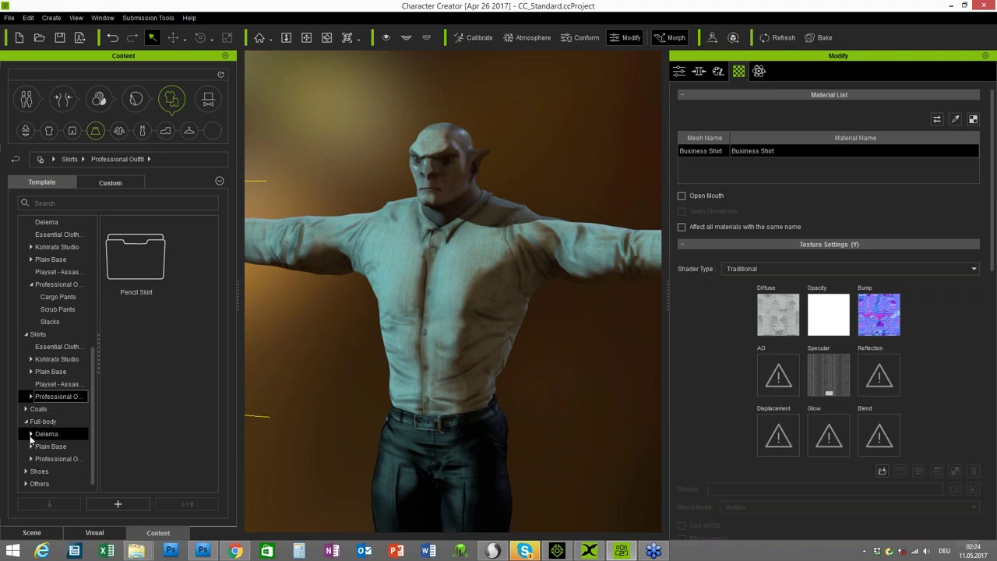
click(31, 458)
drag(92, 417, 93, 459)
click(26, 484)
click(26, 484)
scroll(94, 459, down, 3)
drag(94, 458, 89, 282)
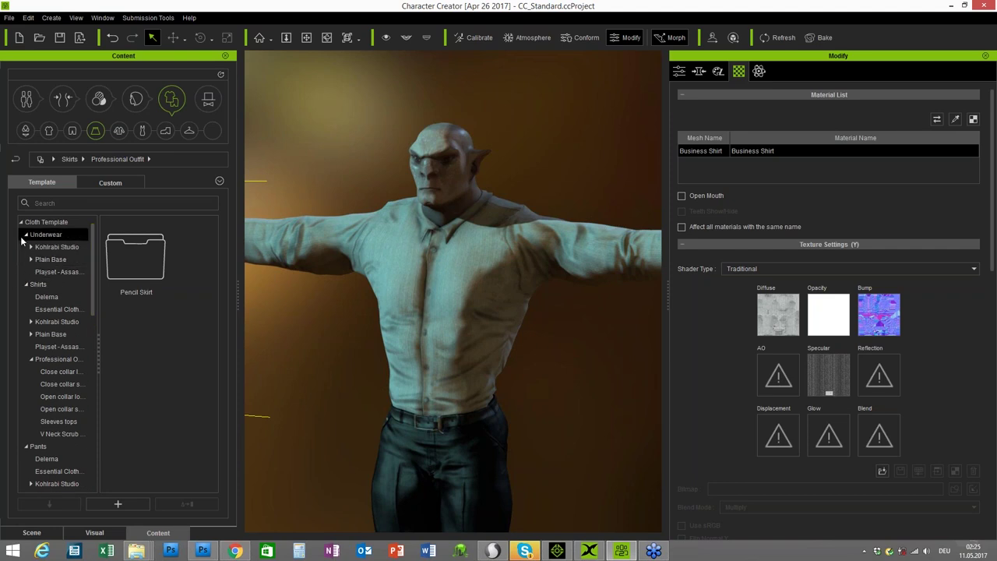
Add the Business Suit_A jacket from the Professional Outfit coats over the orc's shirt.
click(26, 284)
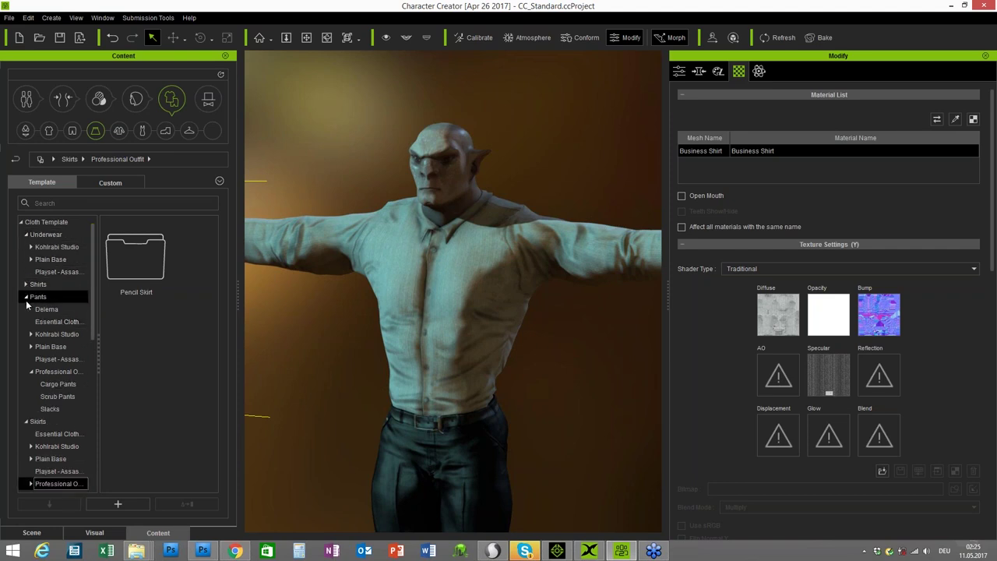
click(26, 297)
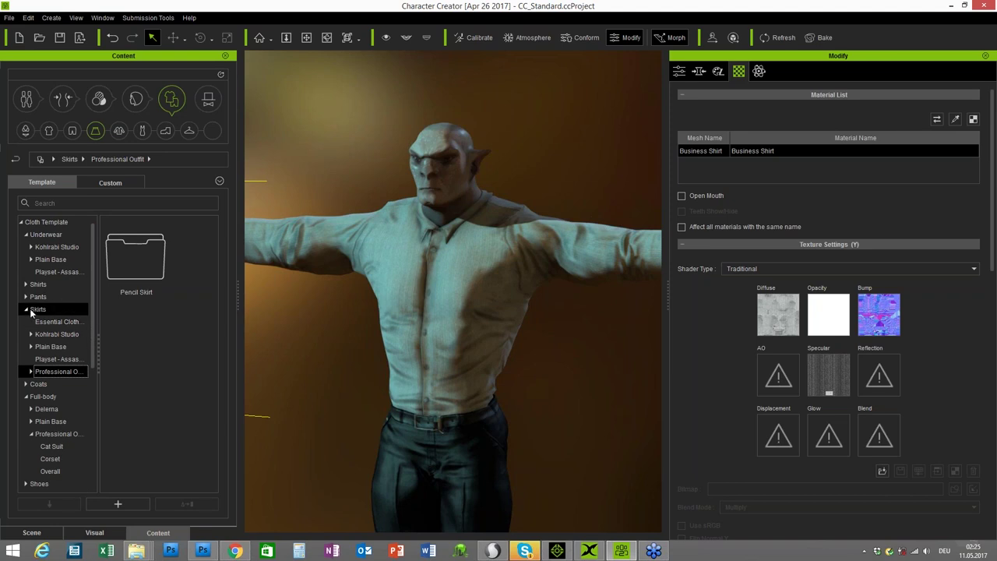
click(26, 385)
drag(97, 329, 97, 353)
click(32, 384)
scroll(92, 340, down, 1)
click(68, 358)
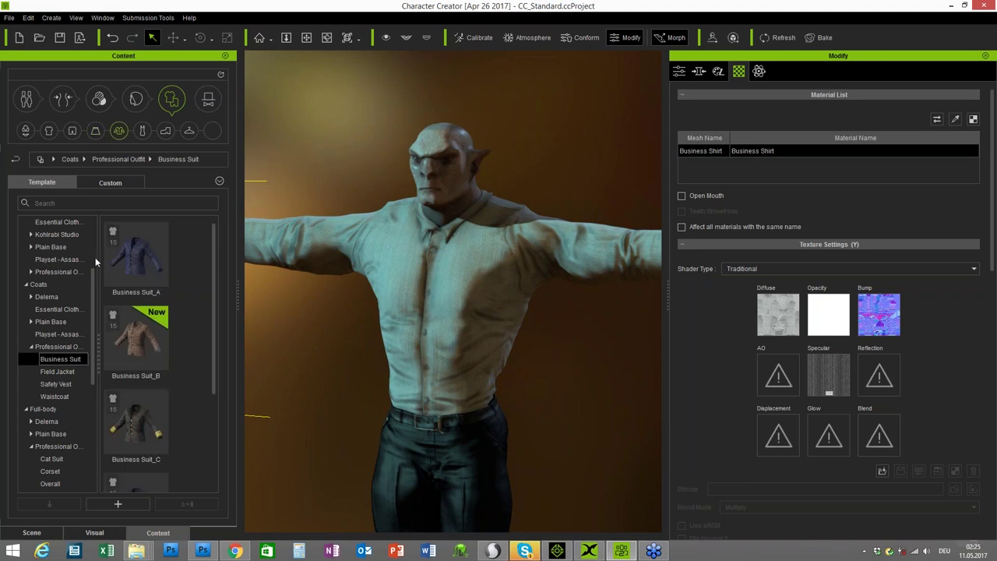
double_click(129, 253)
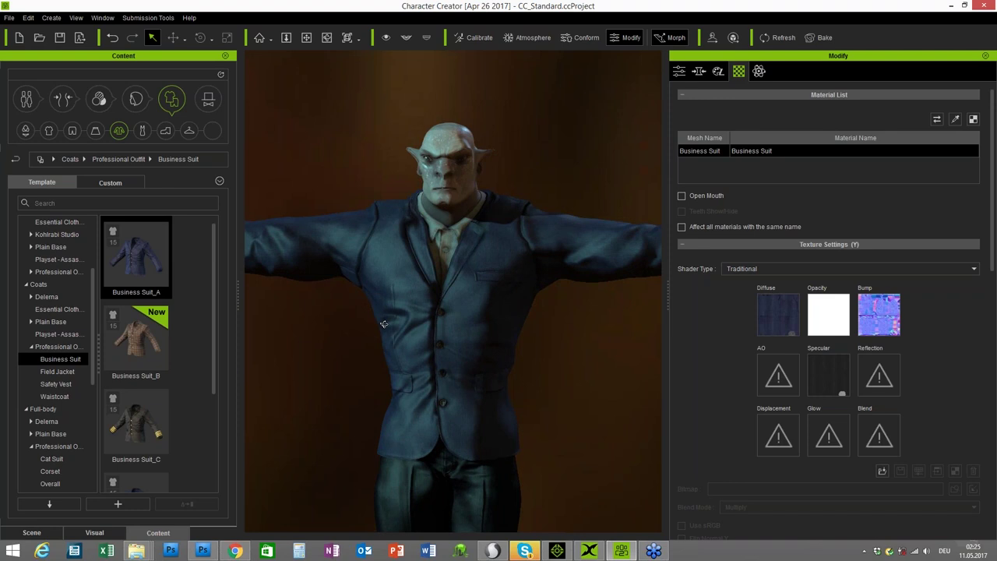
Activate the Appearance Editor for the Business Suit and set its base fabric's diffuse saturation to 0 and lightness to 0.40.
click(718, 71)
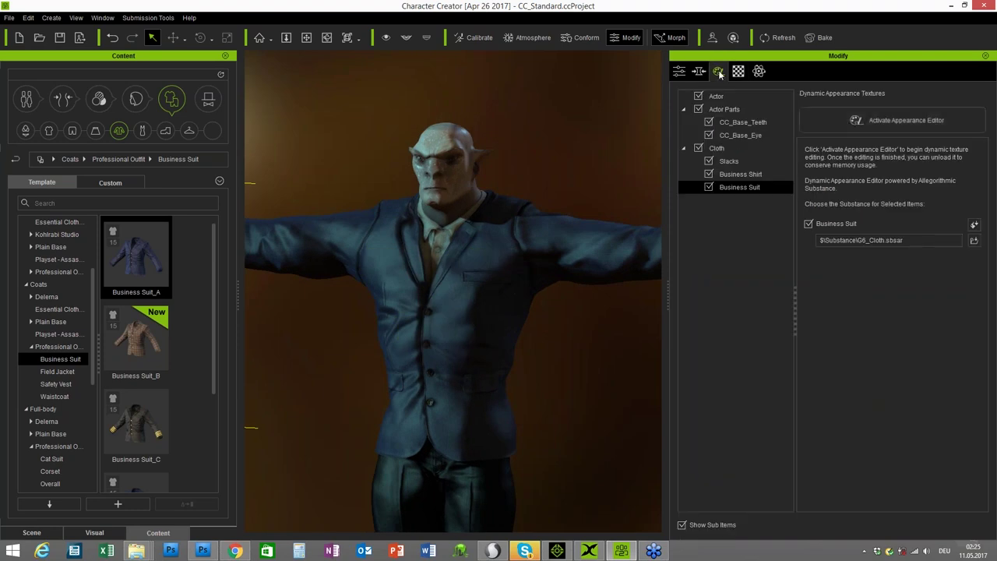
click(846, 122)
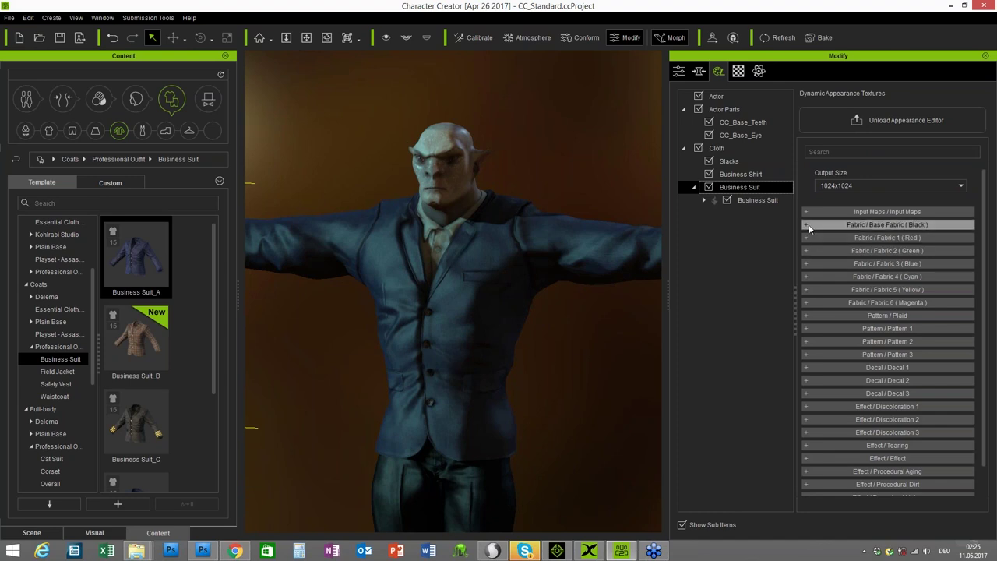
click(809, 225)
drag(984, 185, 983, 201)
scroll(896, 327, down, 5)
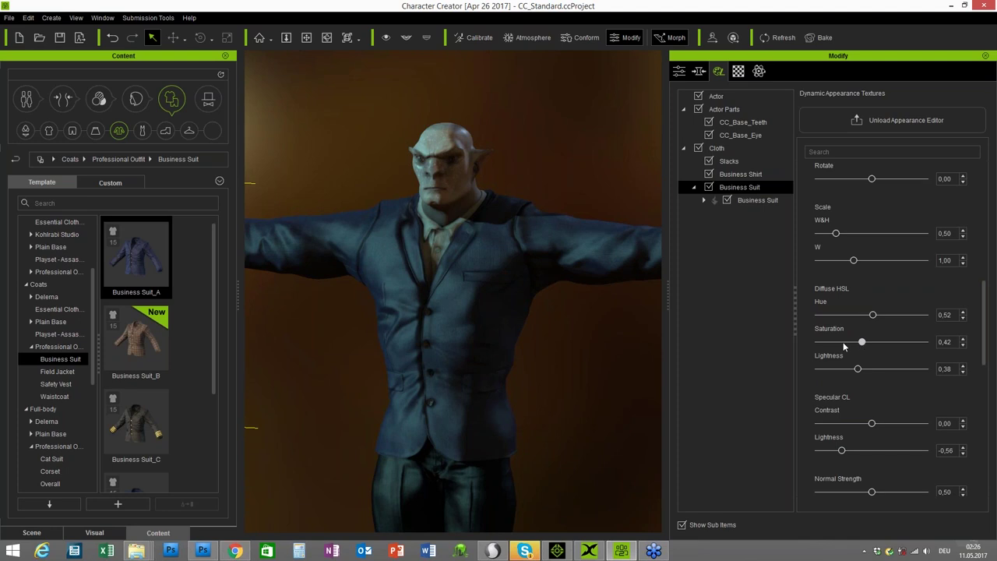
drag(836, 344, 827, 346)
drag(861, 369, 864, 369)
scroll(986, 310, up, 3)
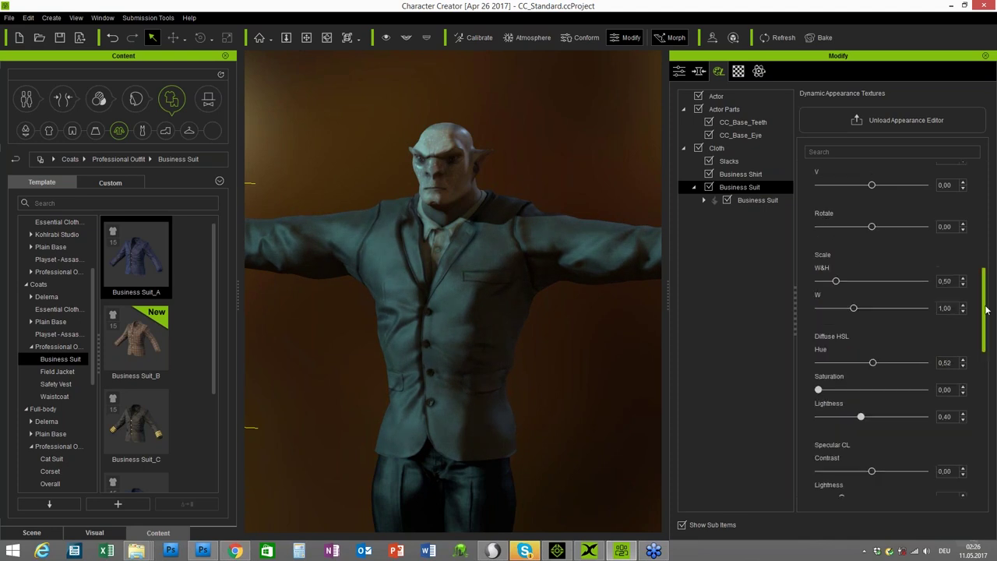
Change the output size of the Business Suit's dynamic textures and unload the Appearance Editor.
scroll(986, 310, up, 10)
scroll(974, 245, up, 2)
click(862, 187)
click(849, 249)
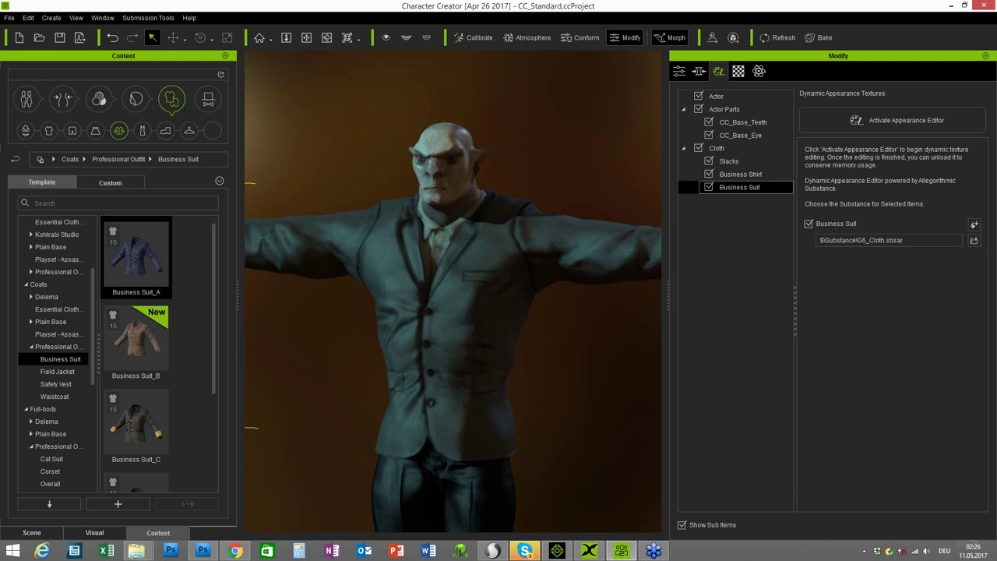
Reduce the actor's Orc Body morph to 55 among the currently used morphs and check the clothed figure.
scroll(568, 345, down, 5)
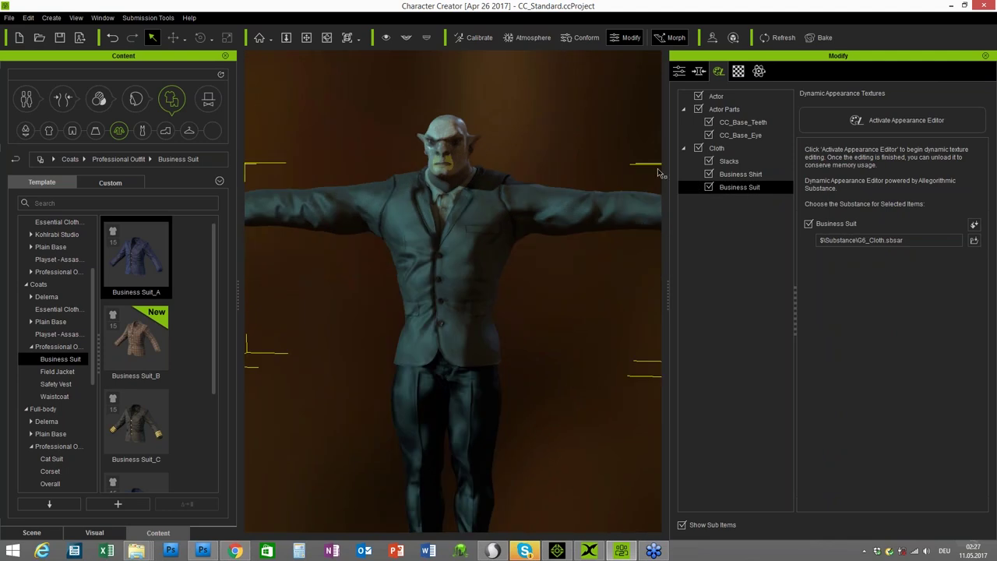
click(590, 156)
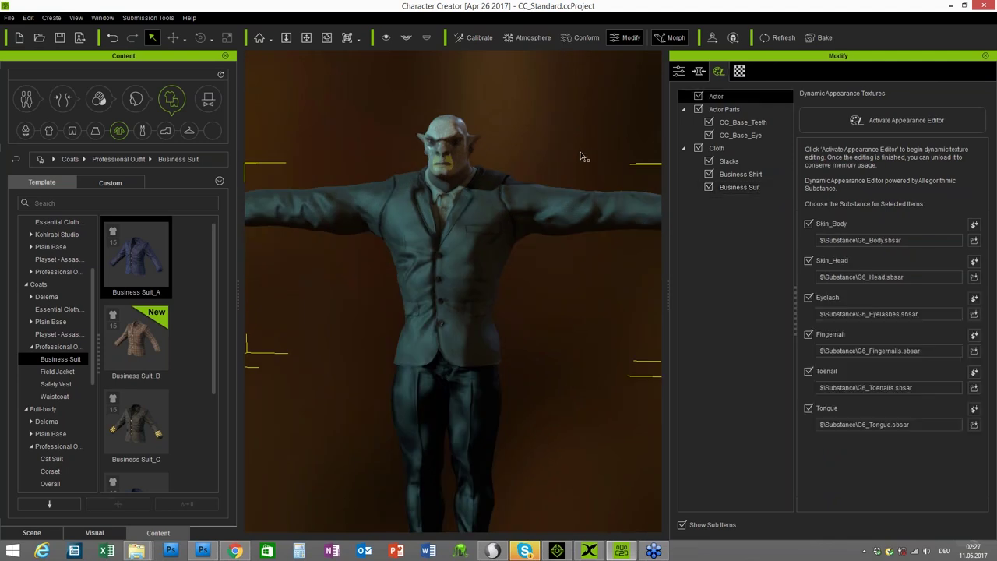
click(700, 71)
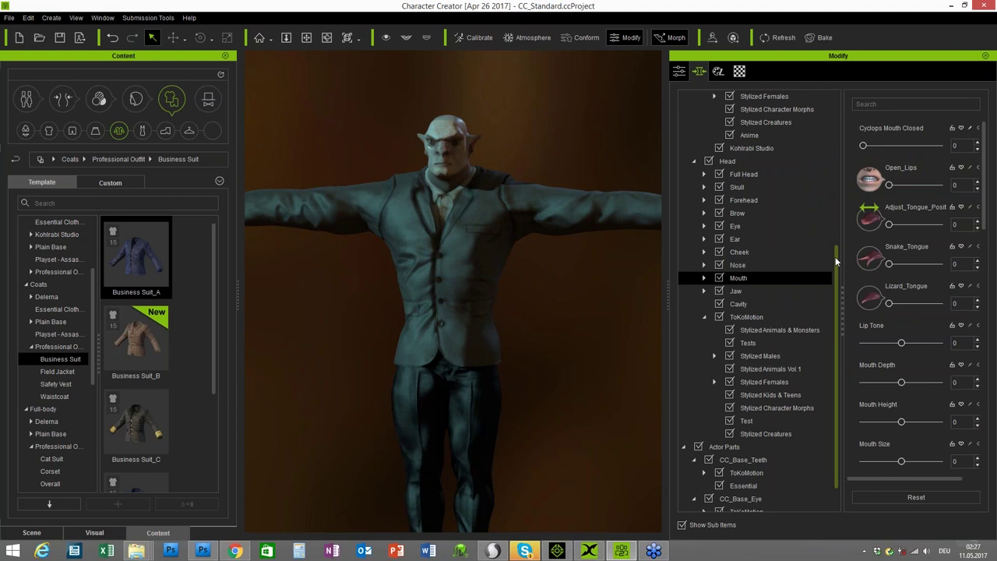
drag(836, 261, 836, 109)
click(726, 134)
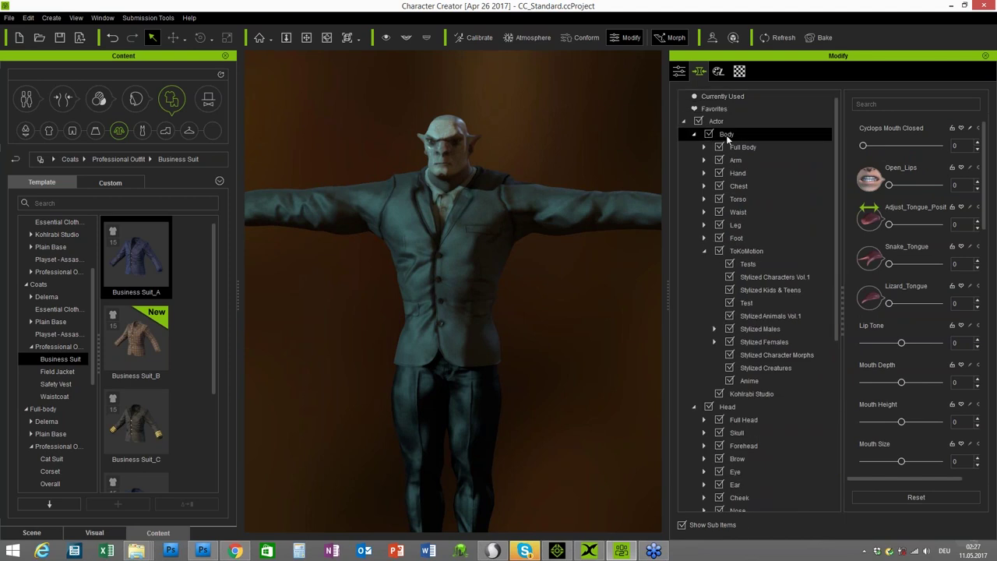
click(727, 96)
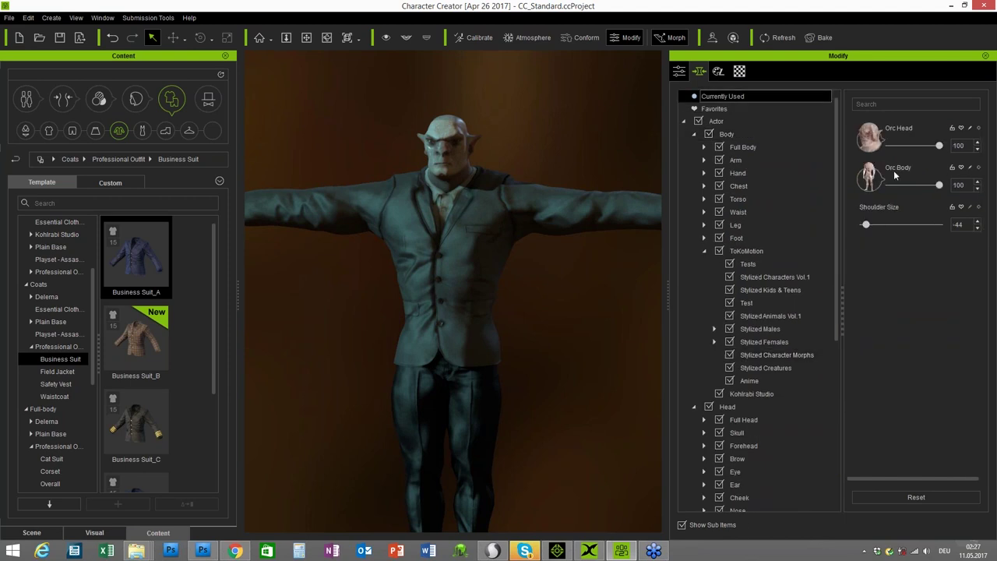
drag(940, 186, 919, 185)
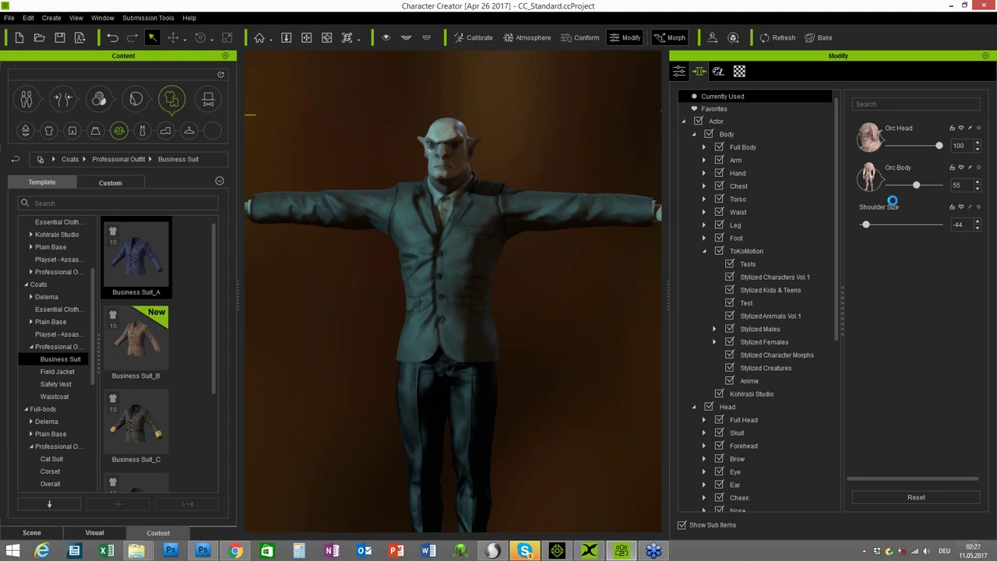
right_drag(452, 327, 559, 285)
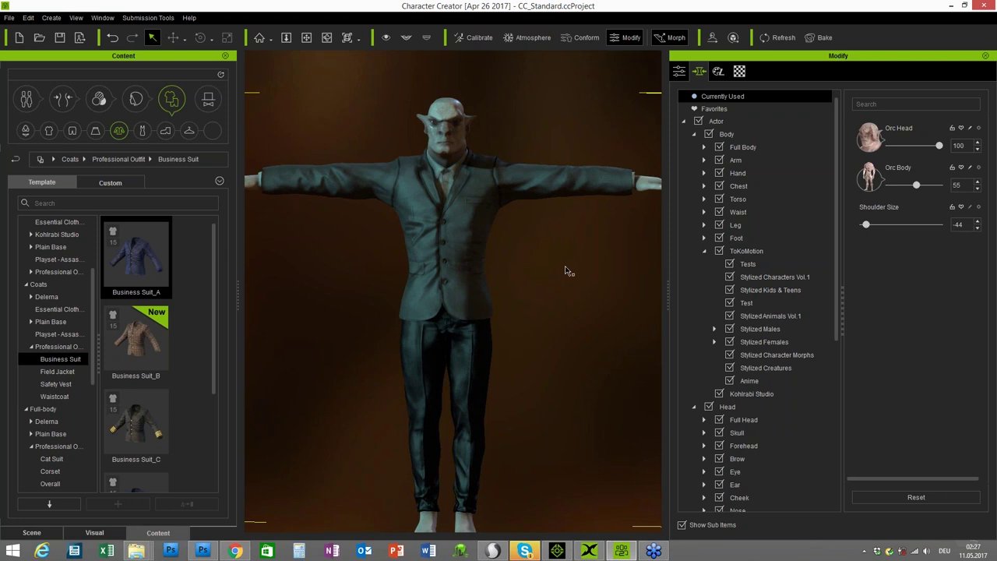
mouse_move(509, 269)
right_down()
mouse_move(472, 261)
mouse_move(538, 257)
mouse_move(514, 263)
right_up()
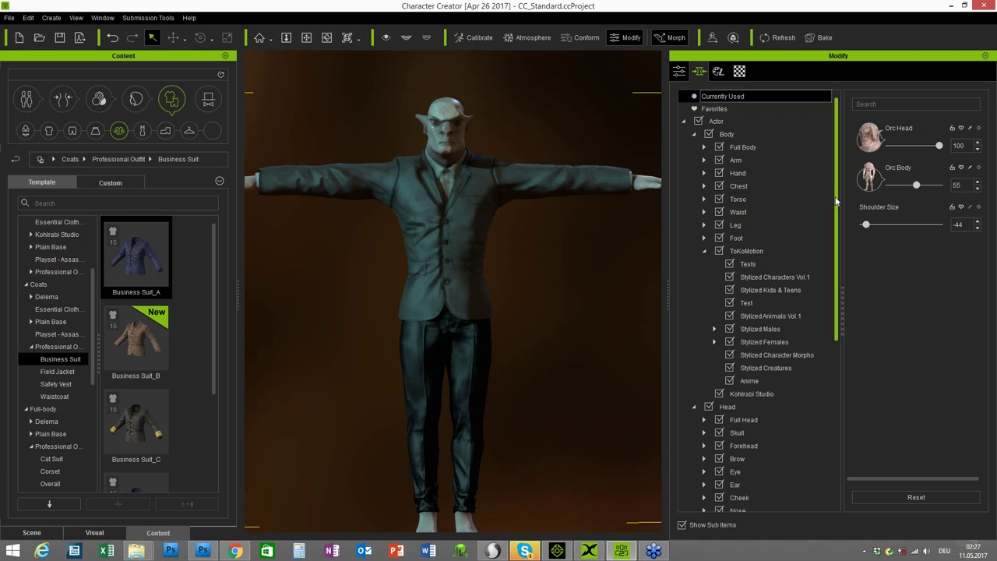
Set the actor's Shoulder Width morph in the body's Arm category to 50.
scroll(836, 210, down, 3)
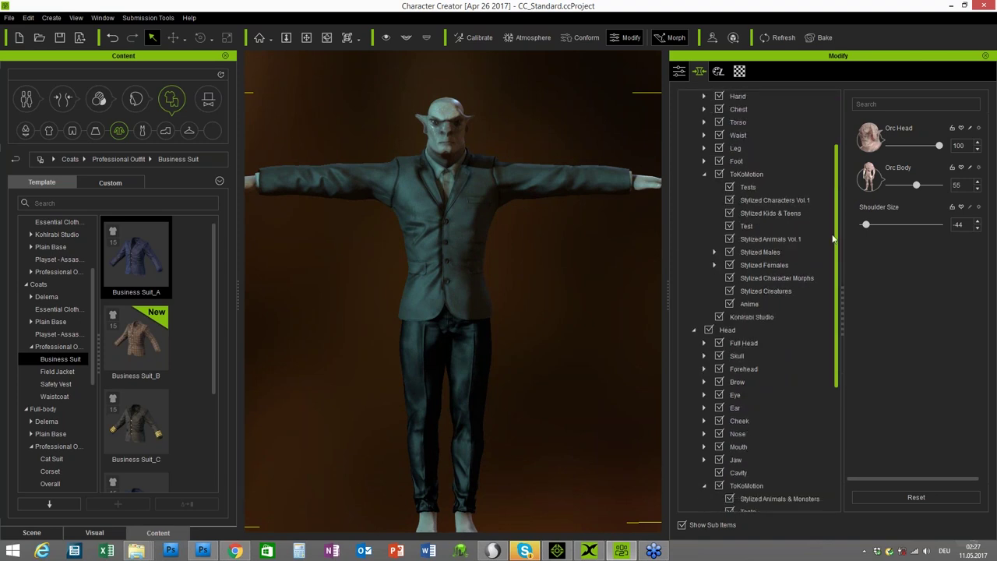
right_click(833, 239)
scroll(835, 210, up, 1)
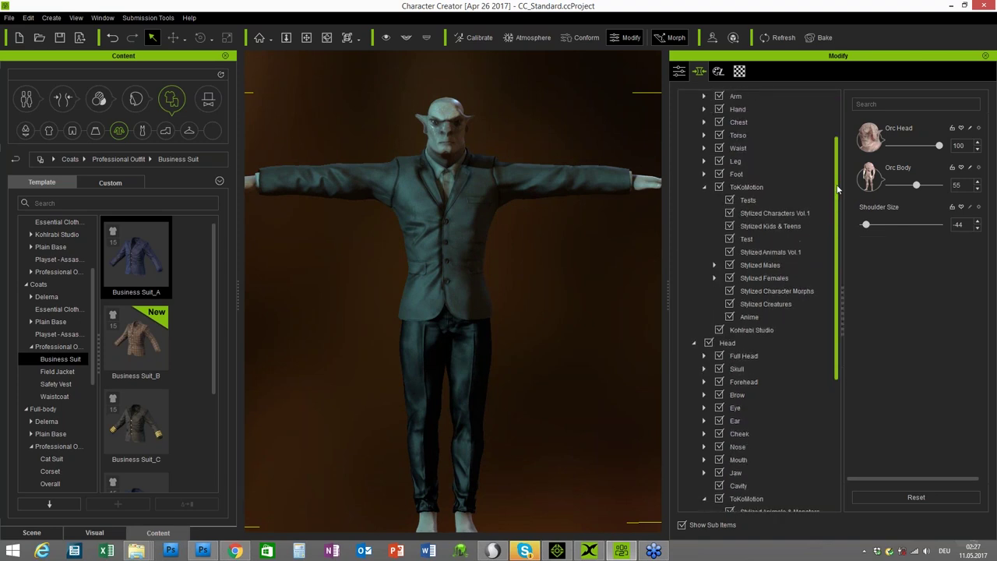
scroll(837, 187, down, 3)
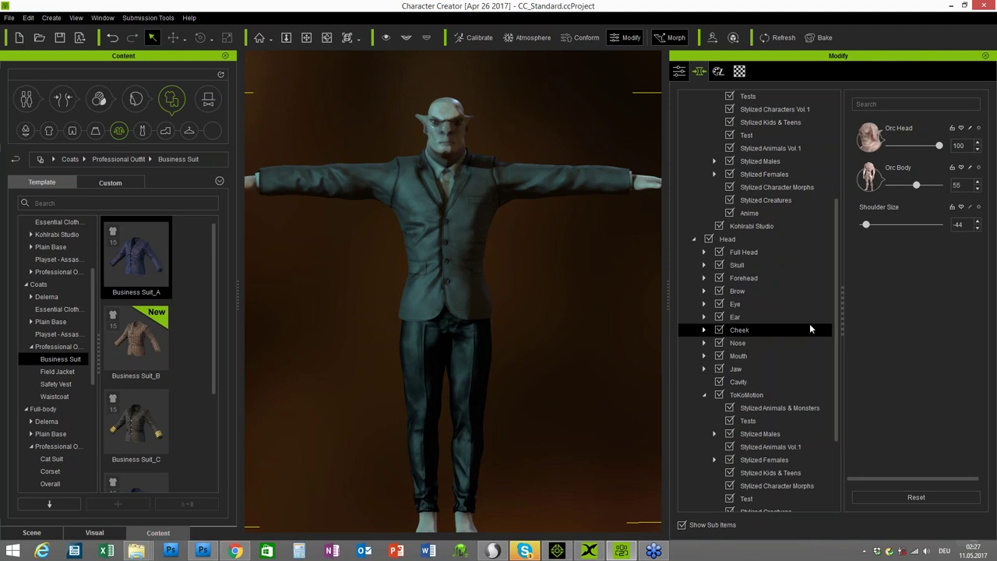
drag(835, 317, 837, 218)
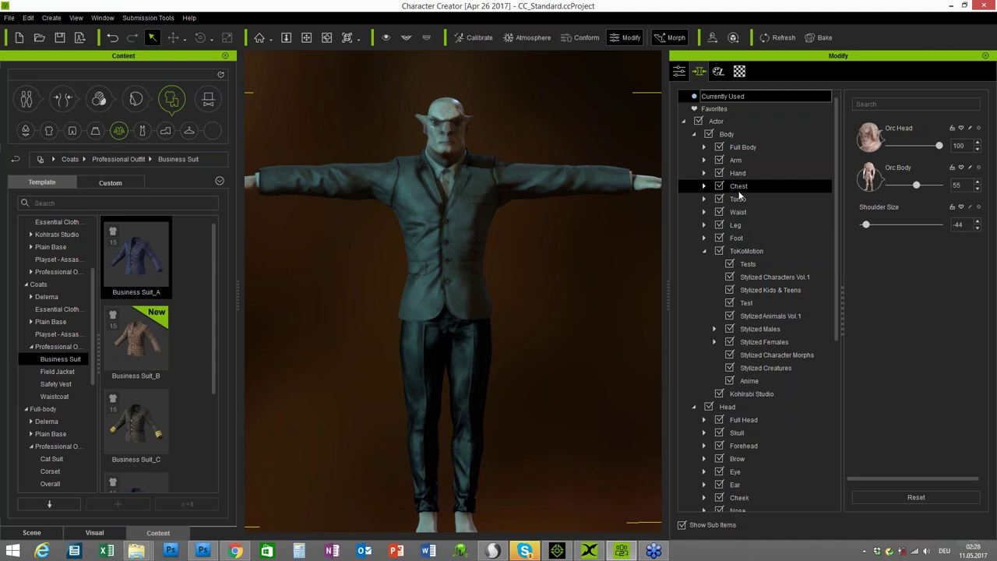
click(705, 159)
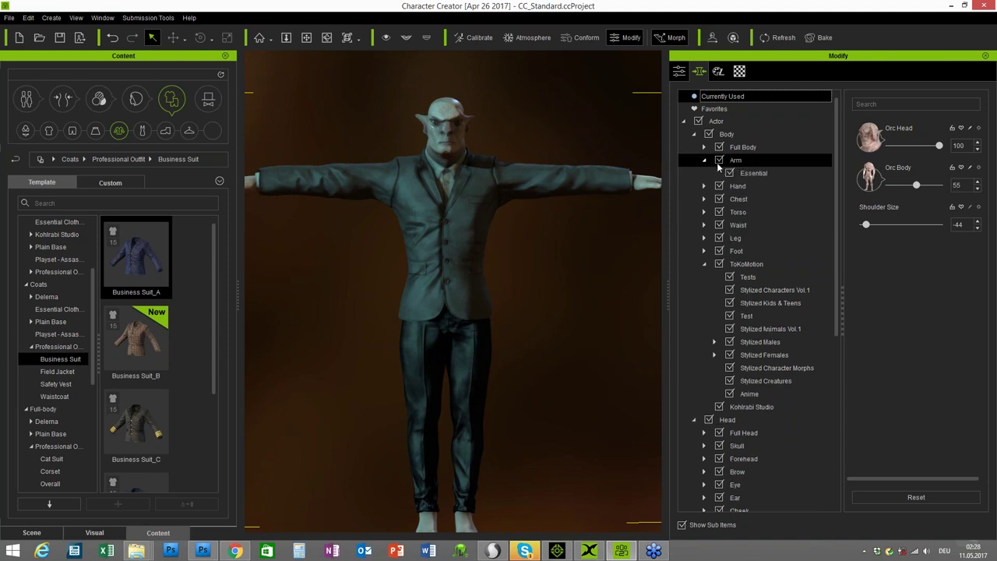
click(735, 160)
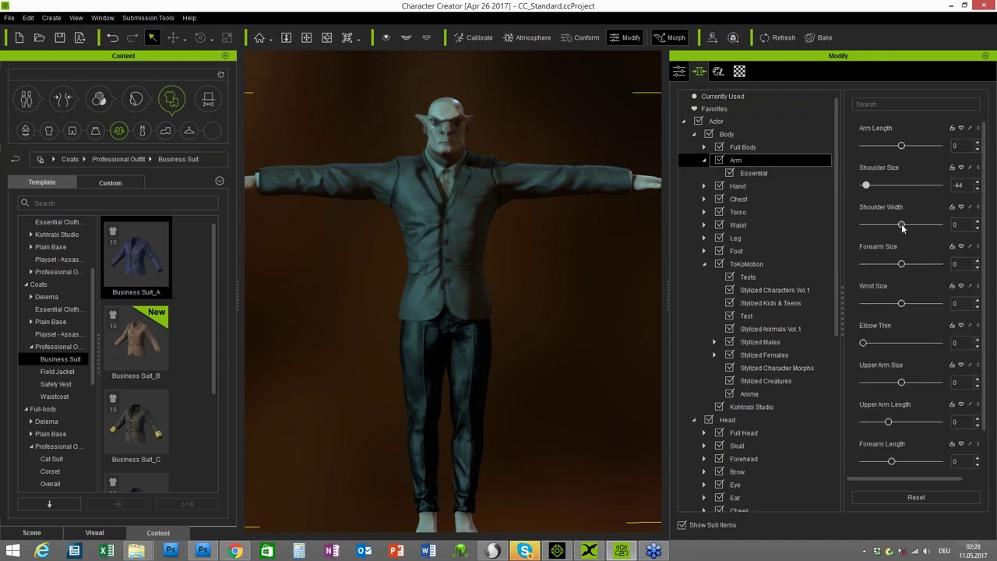
drag(902, 225, 952, 227)
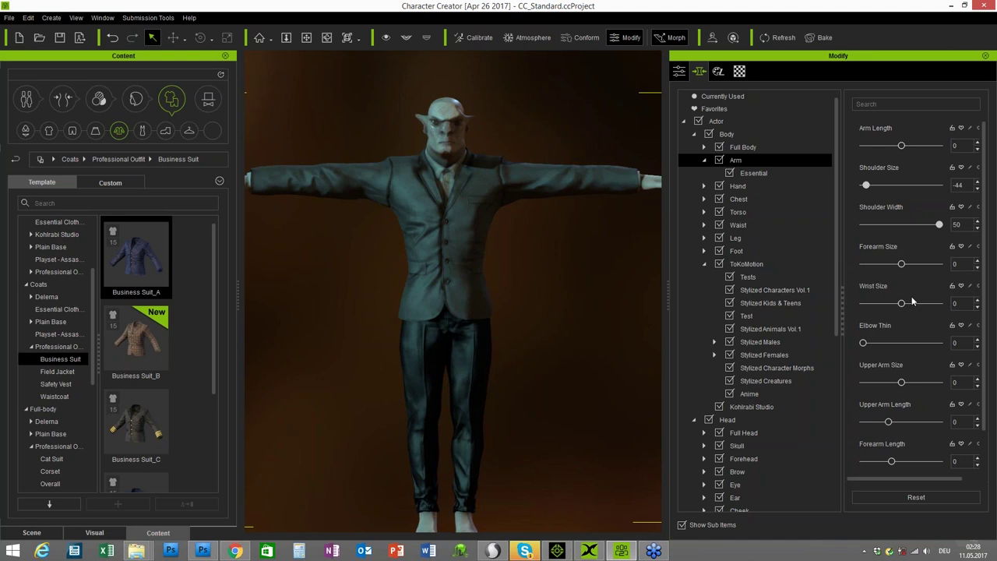
Set the actor's Shoulder Scale morph in the Arm category to 20.
drag(988, 189, 938, 405)
drag(901, 460, 918, 460)
right_click(918, 465)
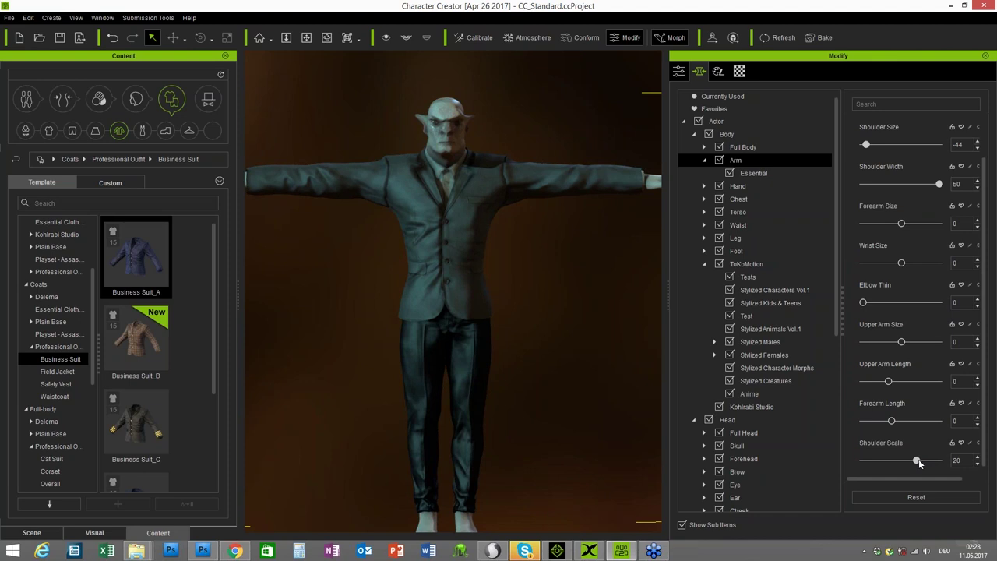
click(467, 274)
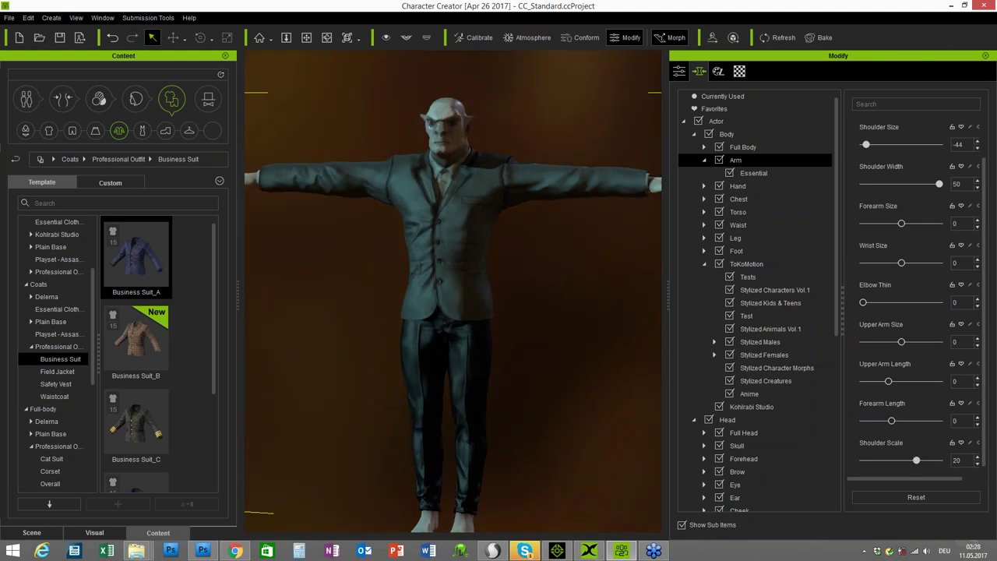
Set the actor's Chest Depth morph to 51 and Chest Width morph to 35.
right_drag(468, 273, 545, 274)
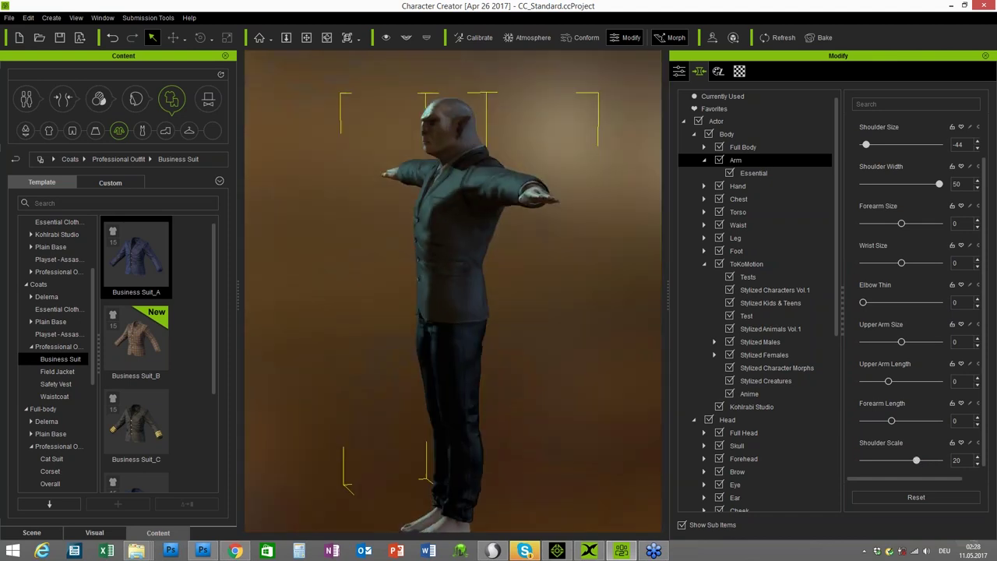
click(745, 199)
drag(889, 185, 917, 189)
right_drag(427, 300, 600, 304)
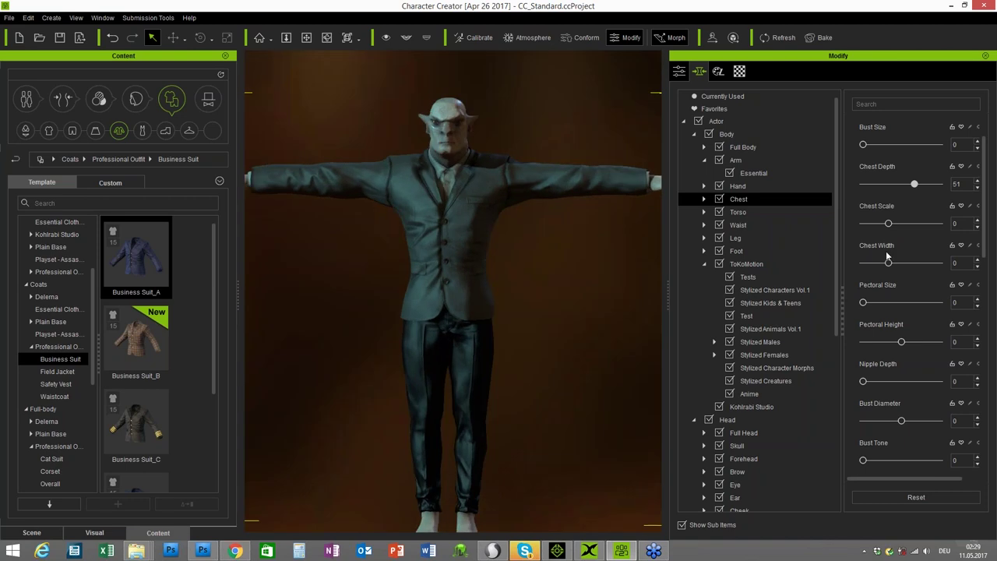
mouse_move(894, 265)
mouse_down()
mouse_move(922, 266)
mouse_move(906, 266)
mouse_up()
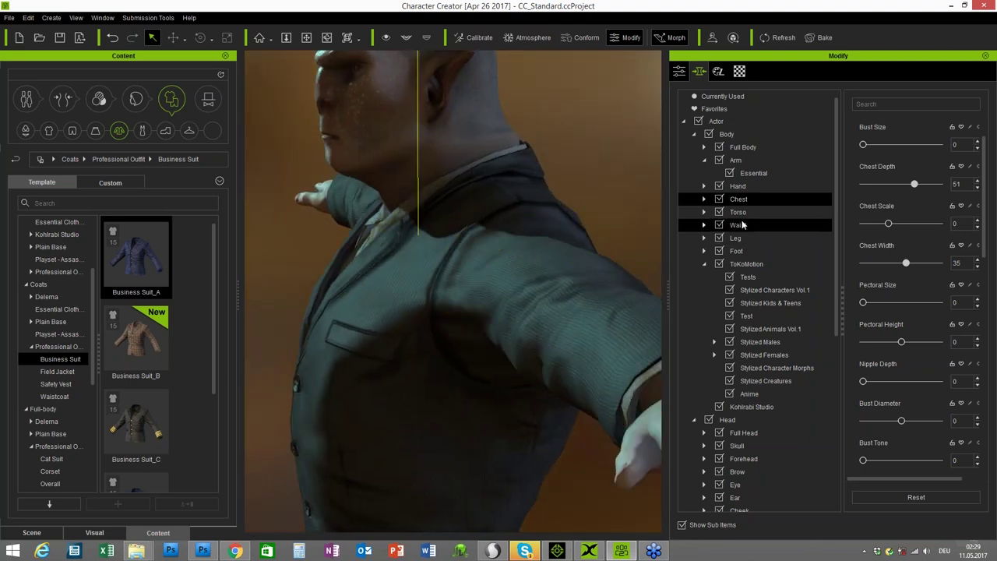
Set the actor's Neck Length morph in the Torso category to 30 and the Neck Size morph to 34.
click(743, 213)
drag(902, 302, 913, 305)
click(534, 309)
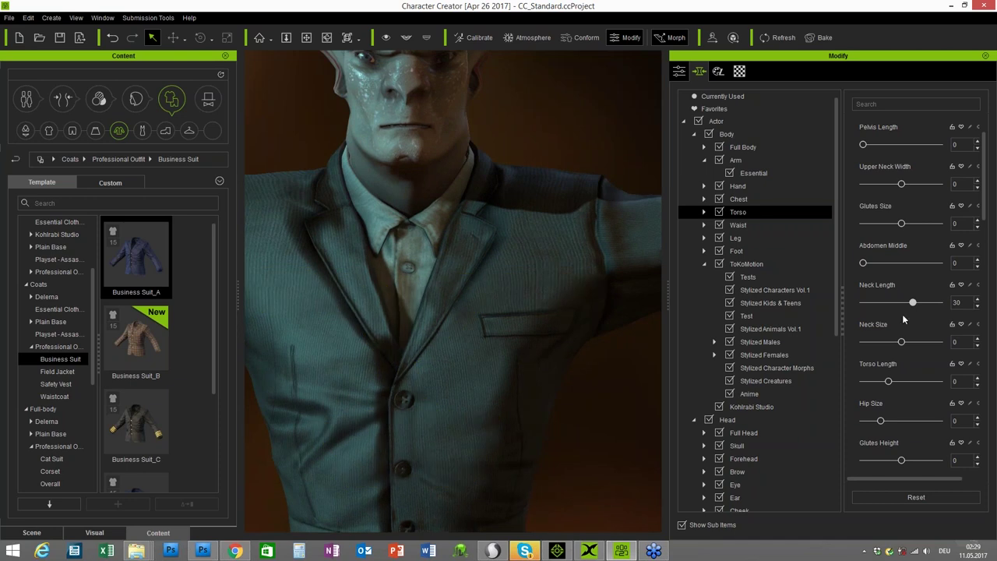
mouse_move(901, 342)
mouse_down()
mouse_move(894, 346)
mouse_move(915, 345)
mouse_up()
right_click(916, 345)
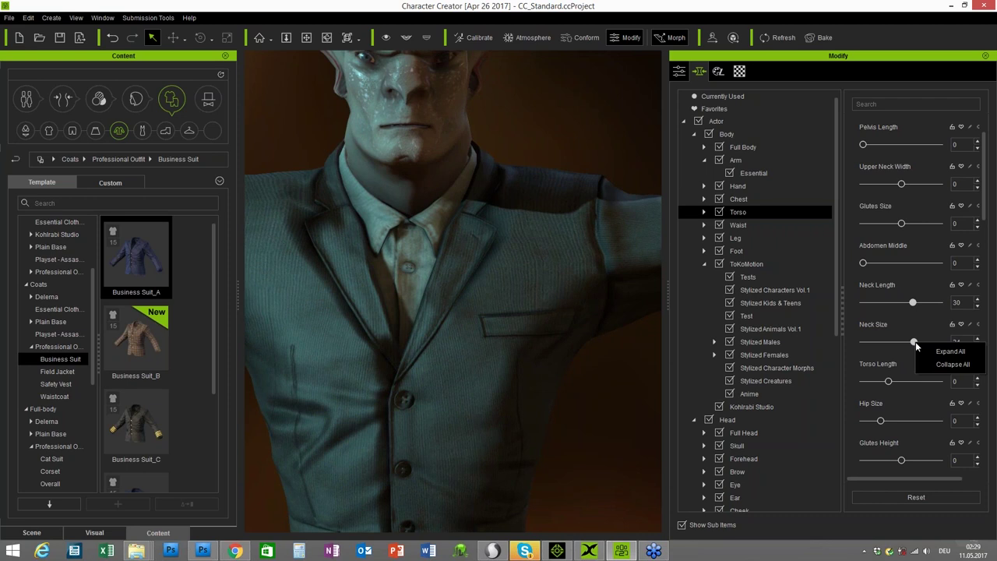
scroll(583, 379, down, 5)
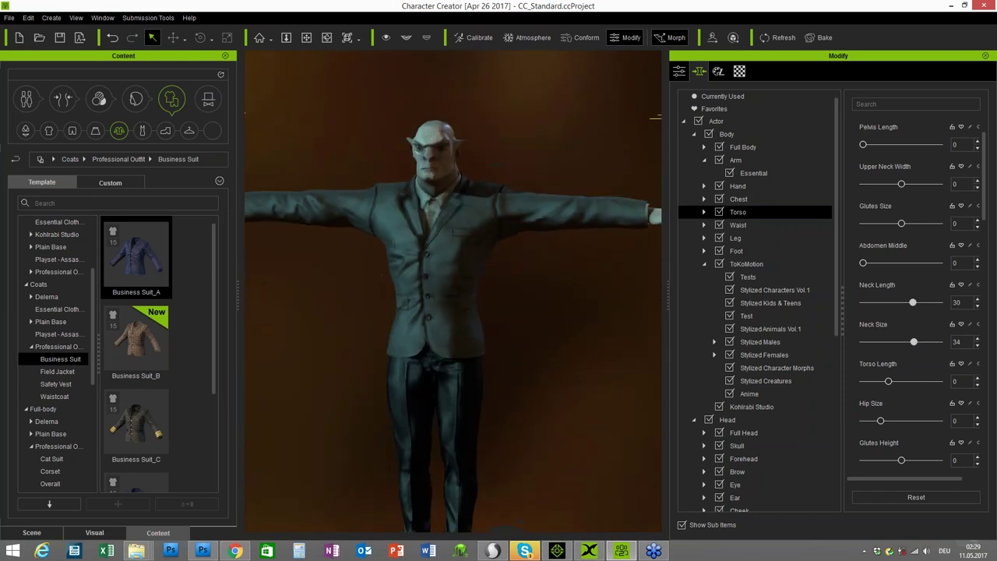
drag(308, 322, 392, 181)
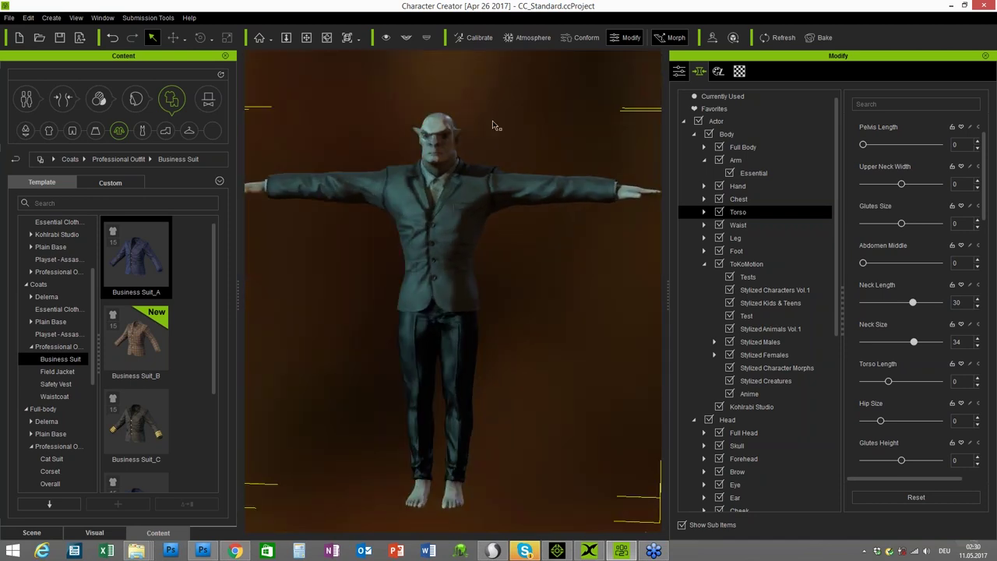
Put the suited orc into calibration Male Pose 01 and close the calibration settings.
click(477, 37)
click(495, 193)
drag(431, 173, 100, 179)
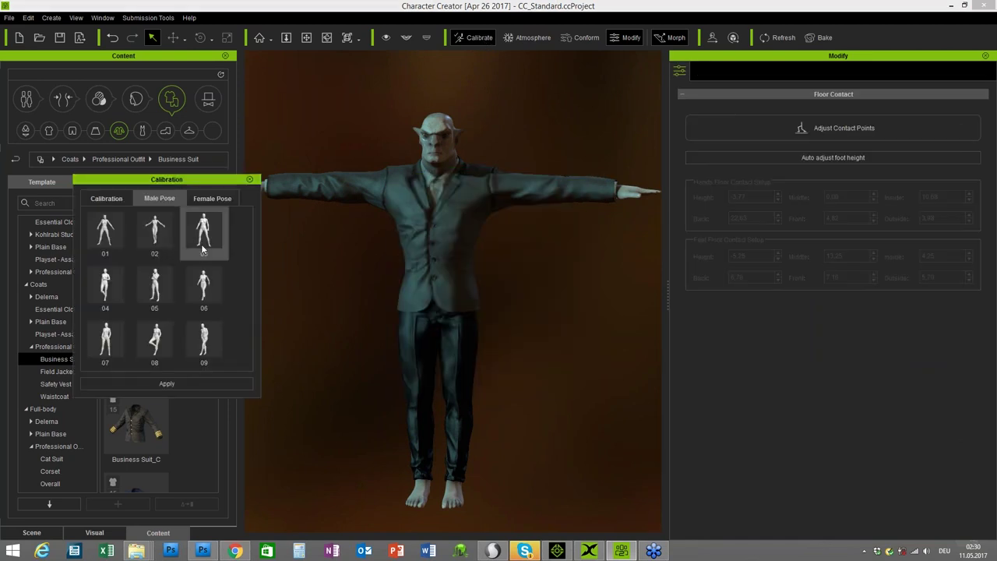
double_click(105, 232)
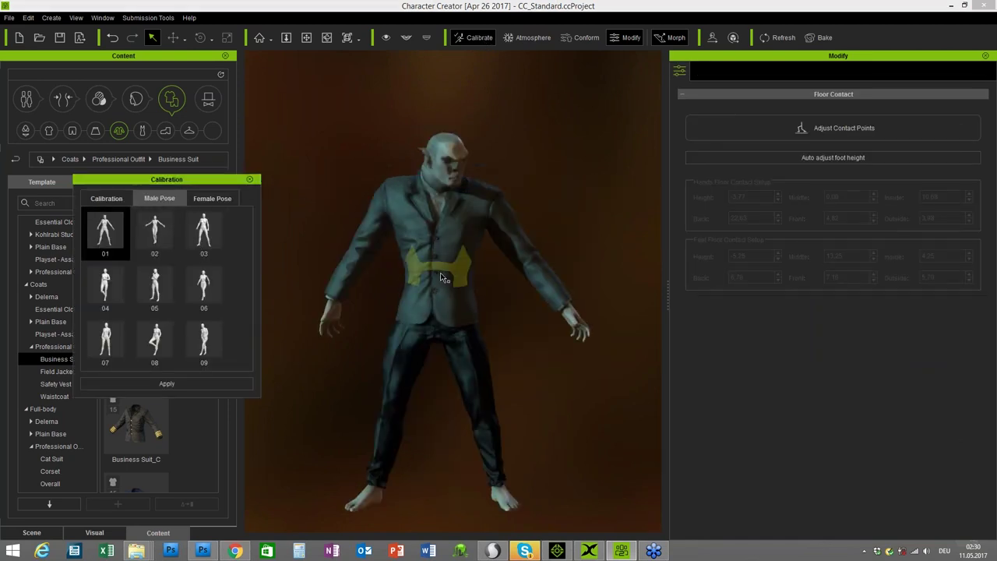
right_drag(437, 268, 366, 265)
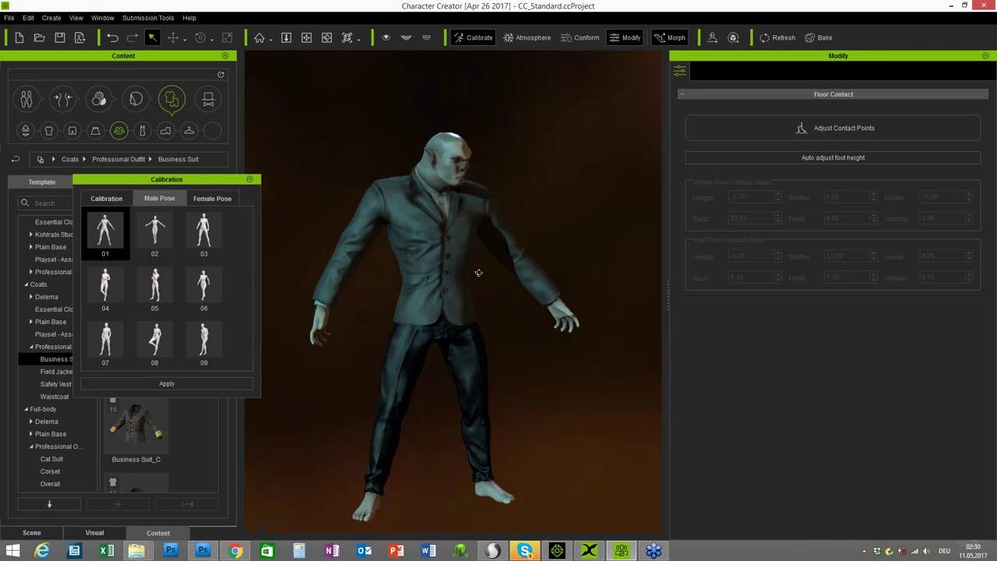
click(249, 180)
Examine how the suit jacket deforms around the posed orc's shoulders, arms and chest from several angles.
right_drag(281, 248, 400, 160)
scroll(310, 245, up, 5)
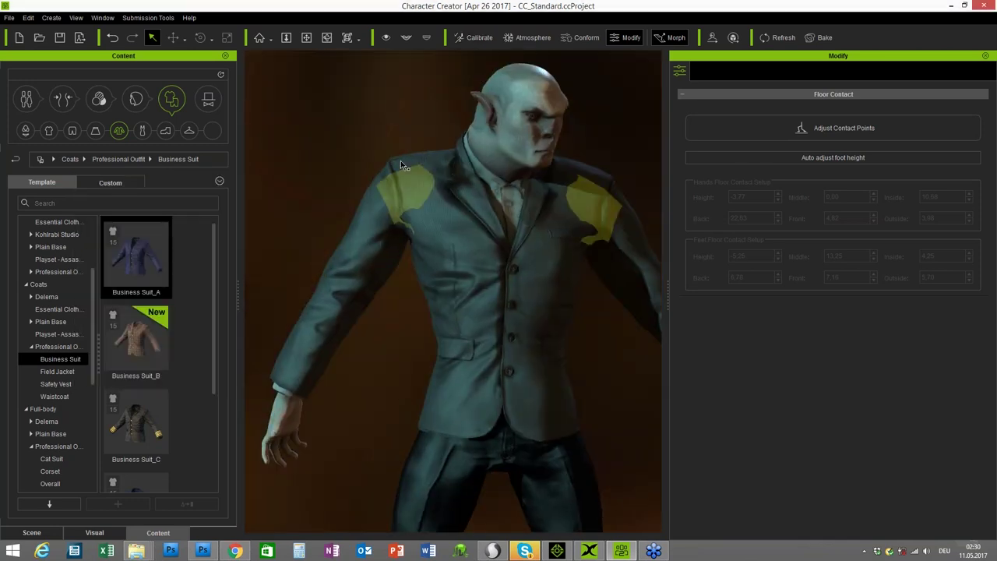
scroll(394, 289, up, 5)
middle_drag(379, 296, 382, 345)
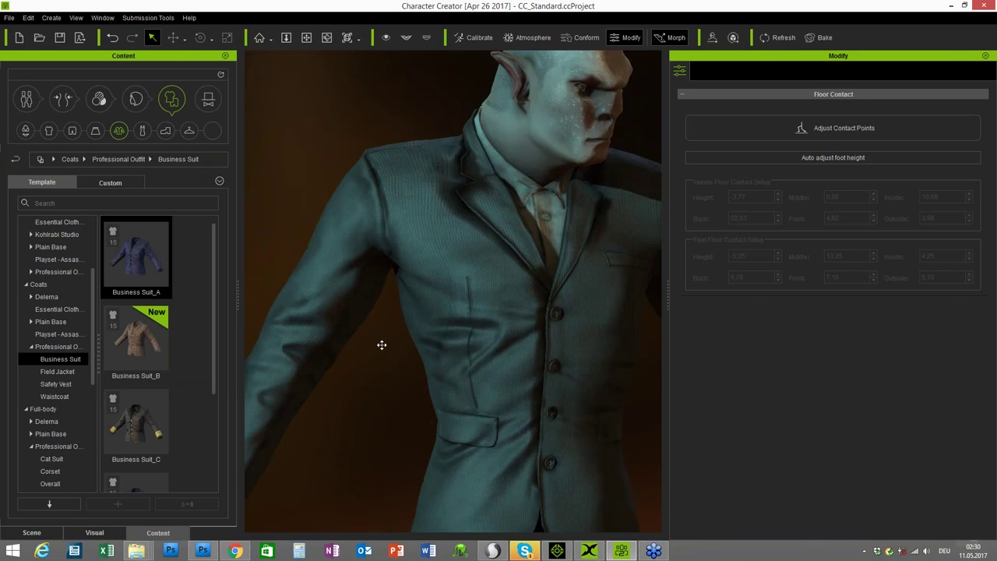
right_drag(382, 345, 397, 345)
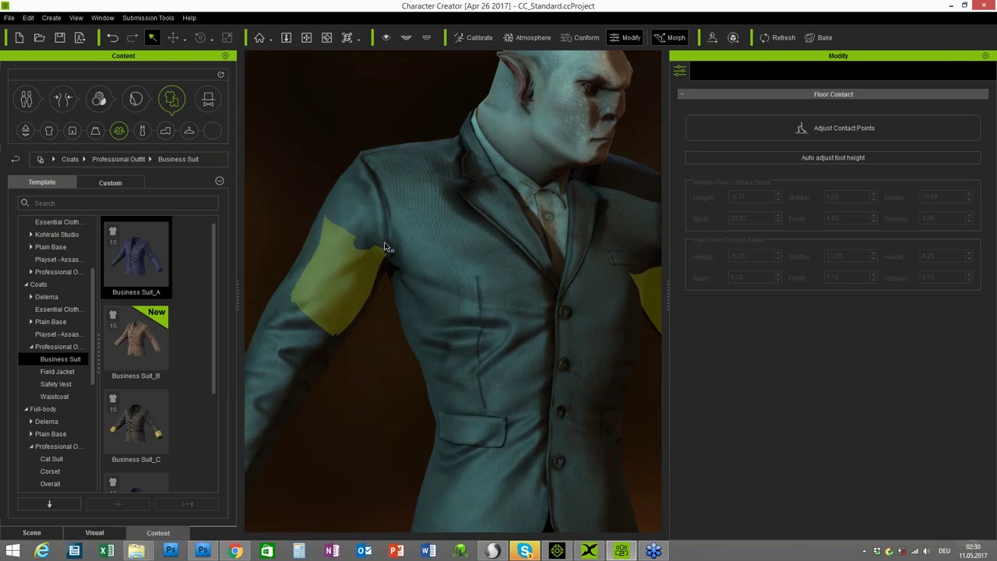
right_drag(505, 308, 537, 160)
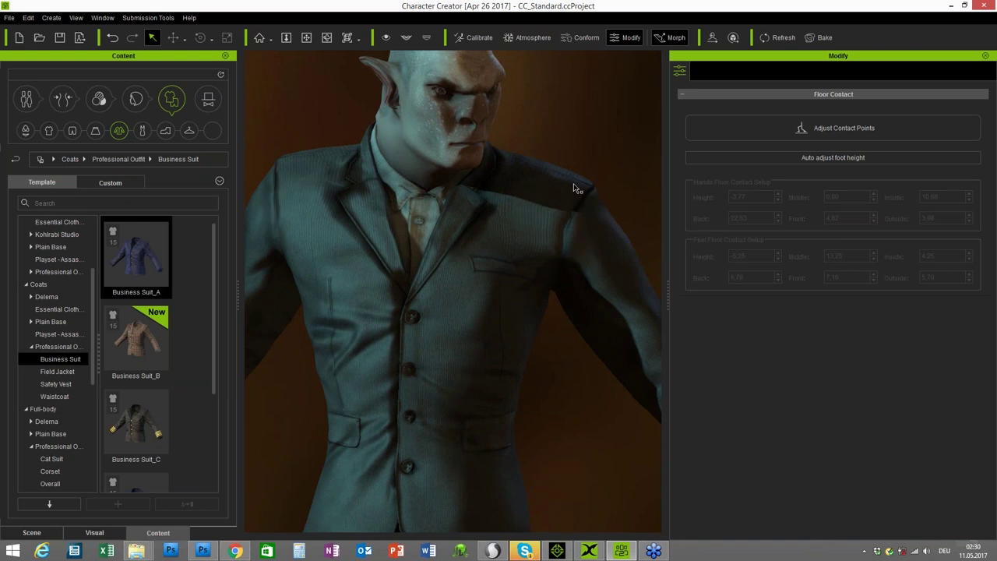
right_drag(568, 328, 506, 174)
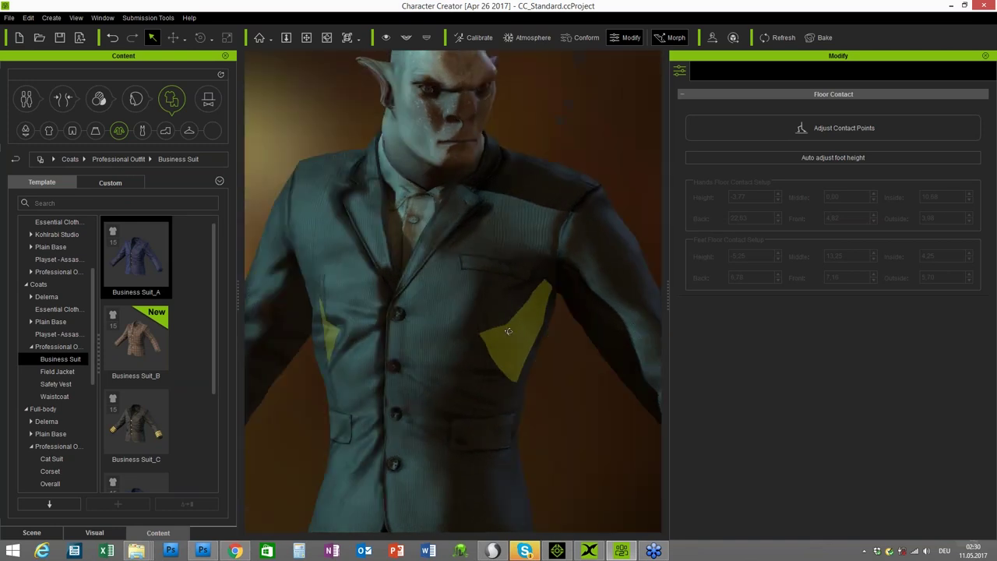
right_drag(508, 331, 569, 179)
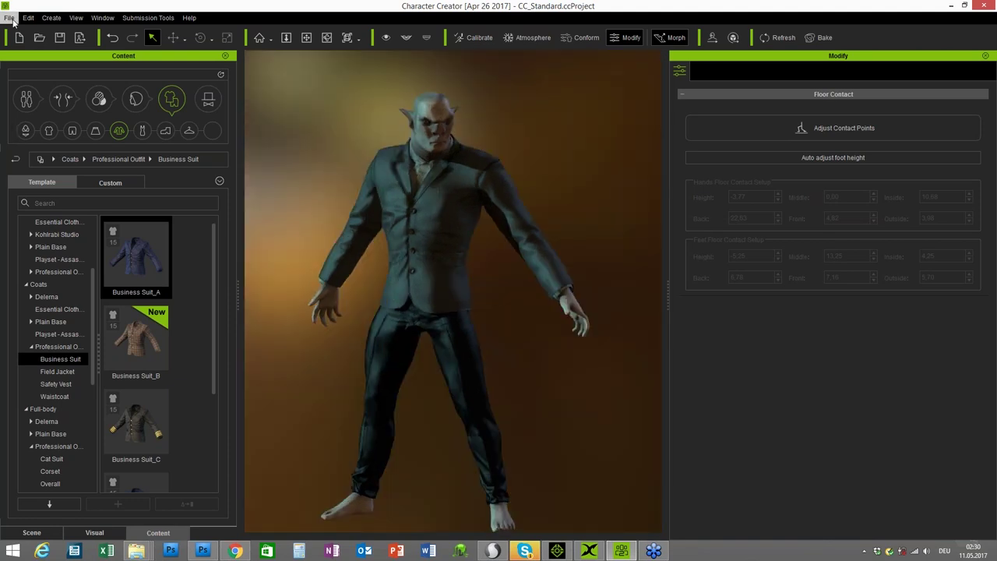
click(9, 17)
mouse_move(55, 115)
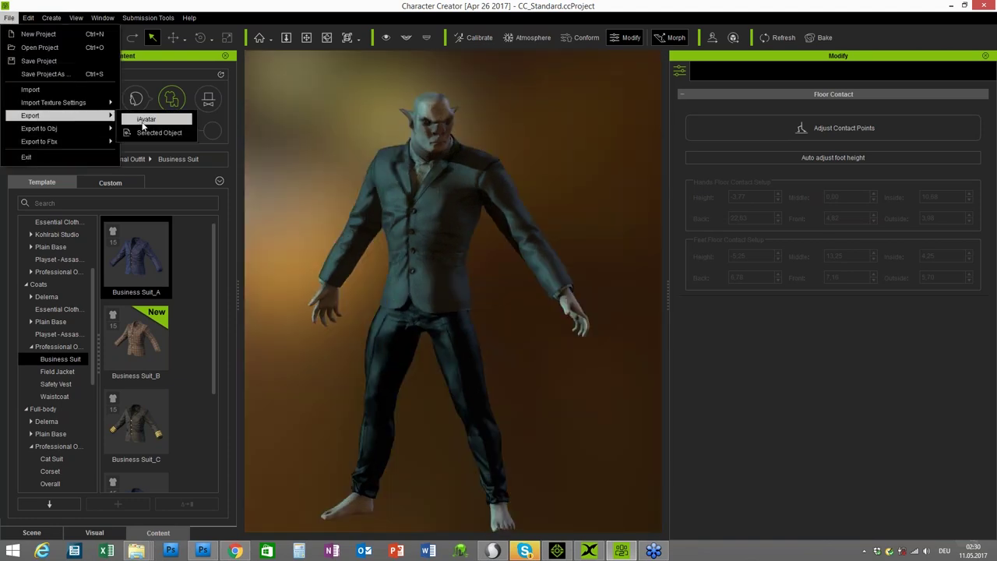
click(150, 120)
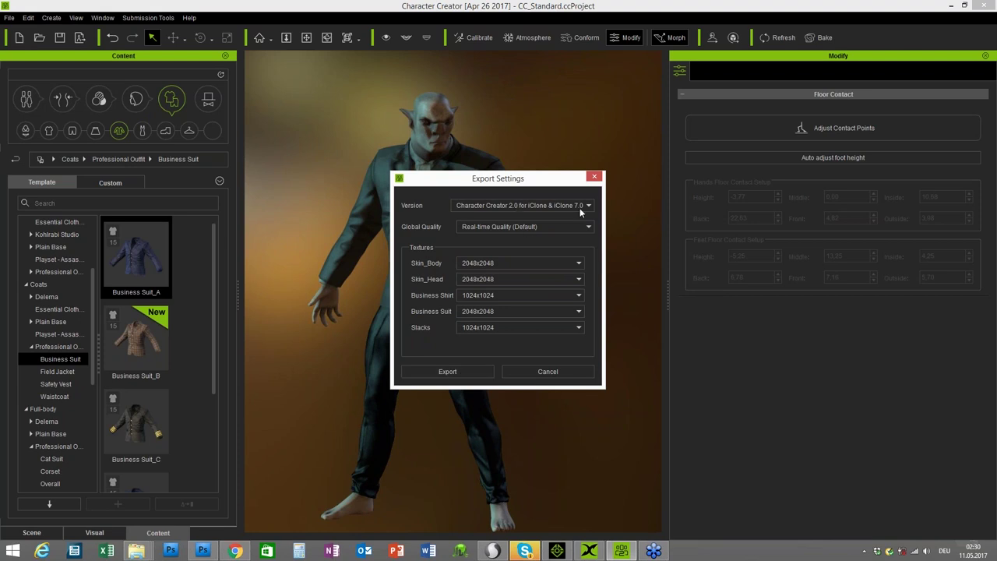
click(457, 371)
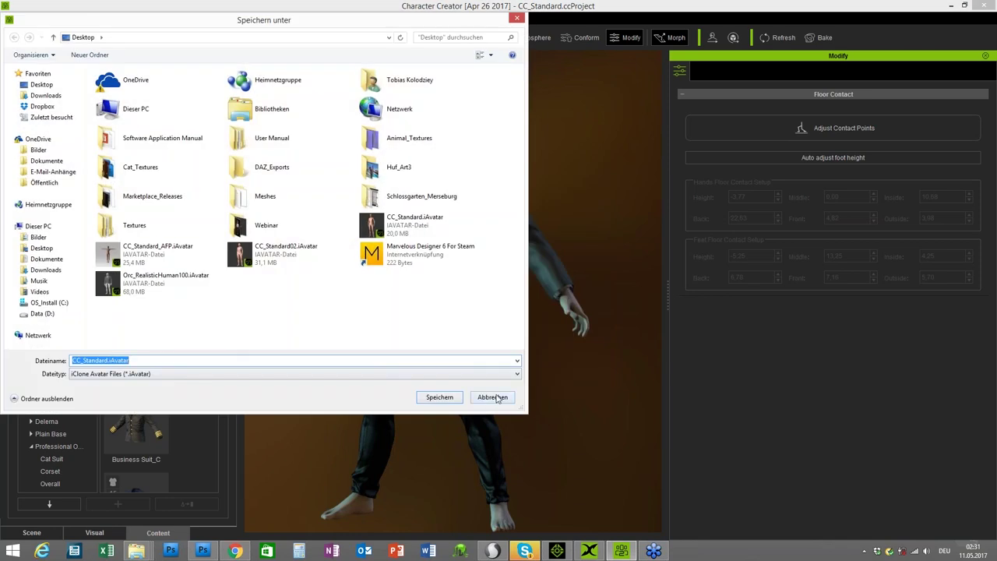
click(490, 398)
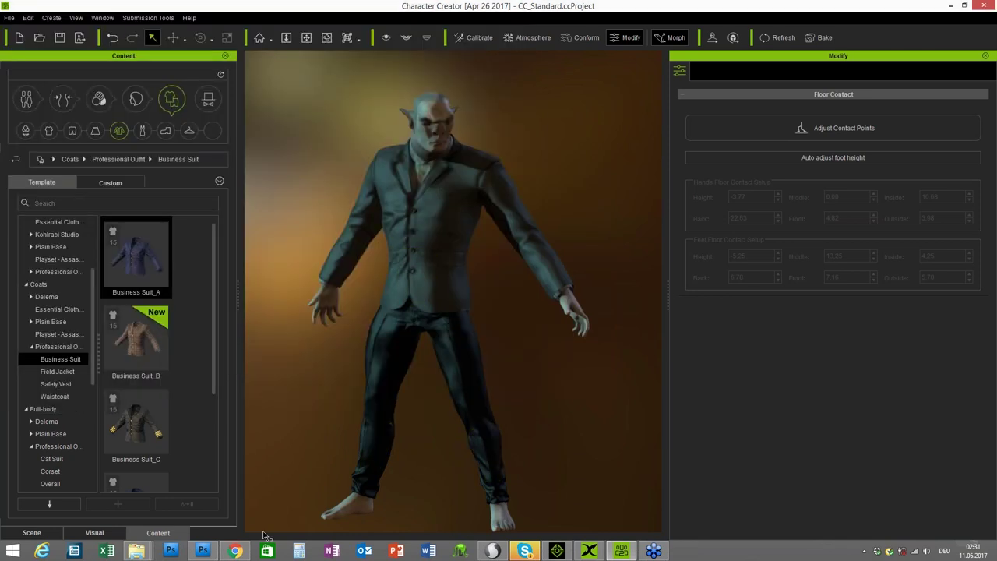
Switch to iClone 7 and load the Orc_RealisticHuman100FullClothed avatar from the Webinar folder into the scene.
mouse_move(234, 552)
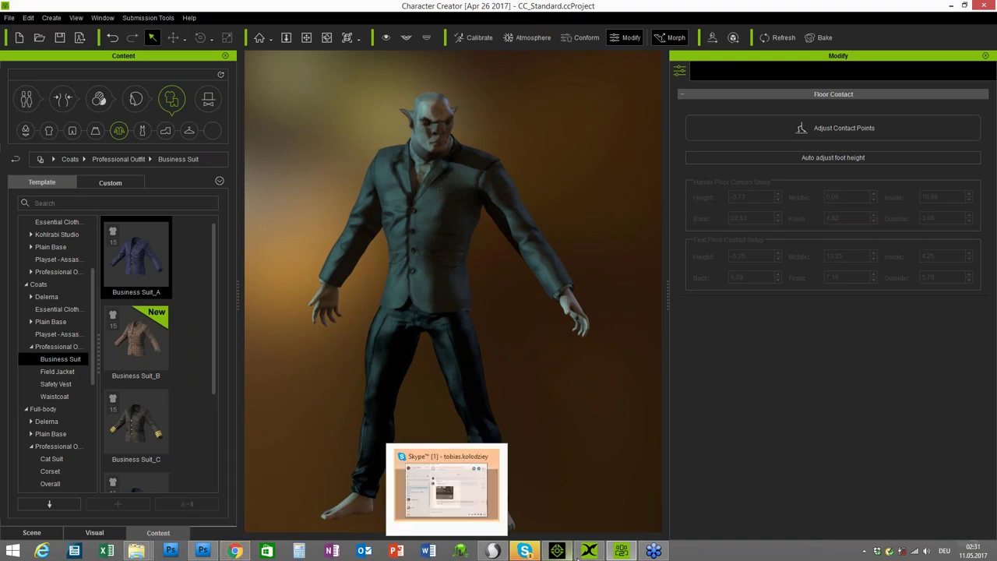
click(556, 551)
mouse_move(148, 551)
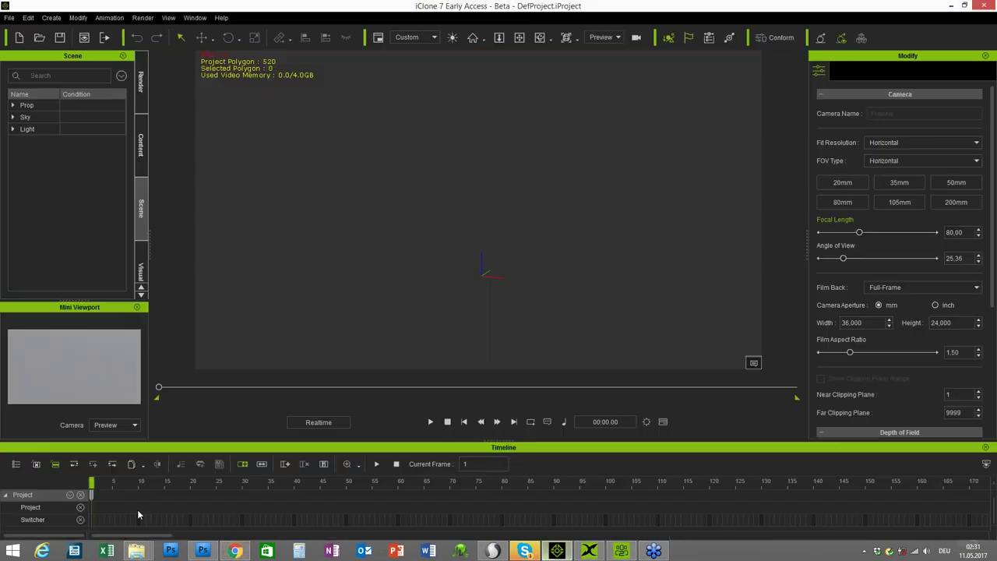
click(97, 526)
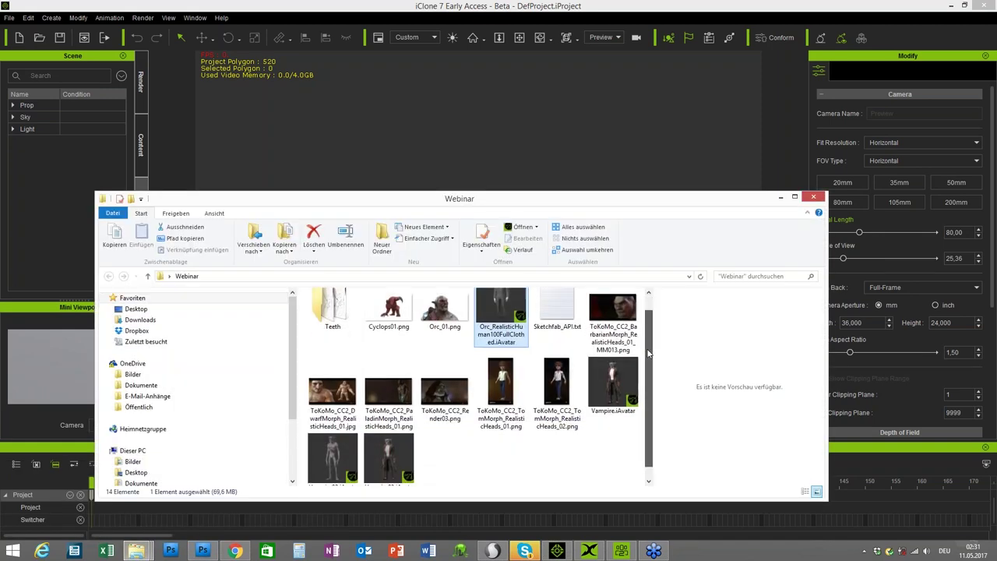
drag(474, 157, 475, 155)
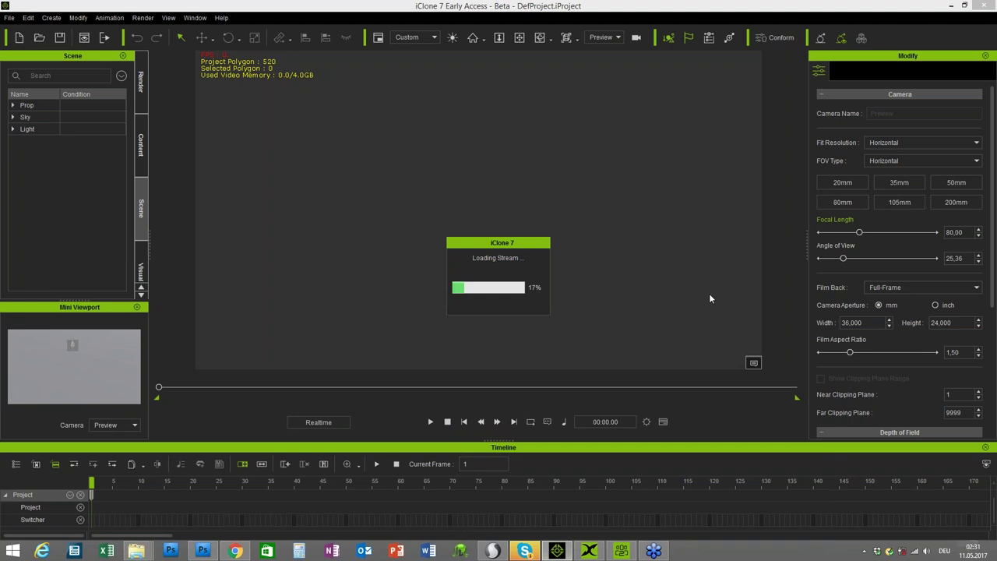
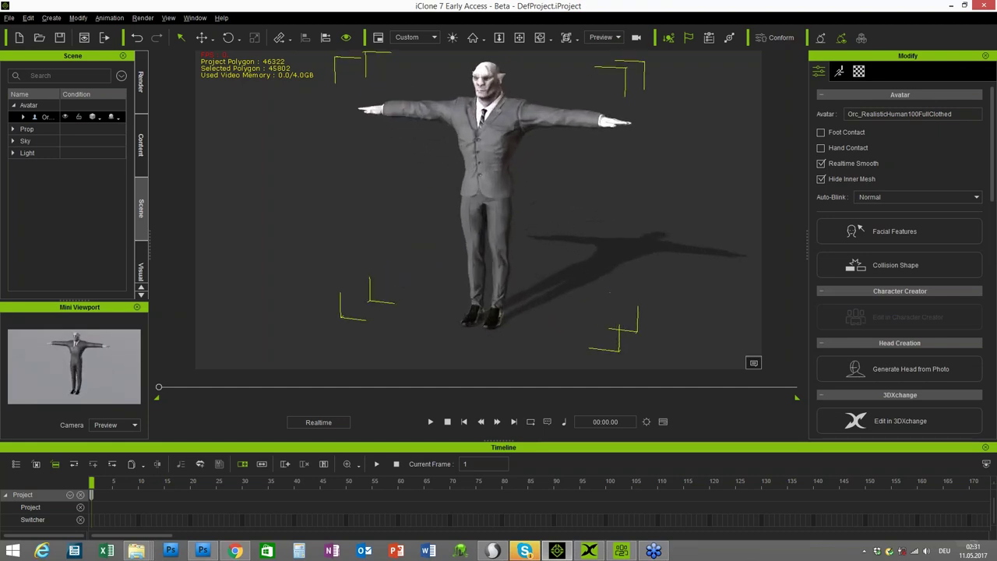
Import the 0-default-stand.iMotion pose from the G5 Male pose folder onto the orc.
click(11, 17)
mouse_move(37, 90)
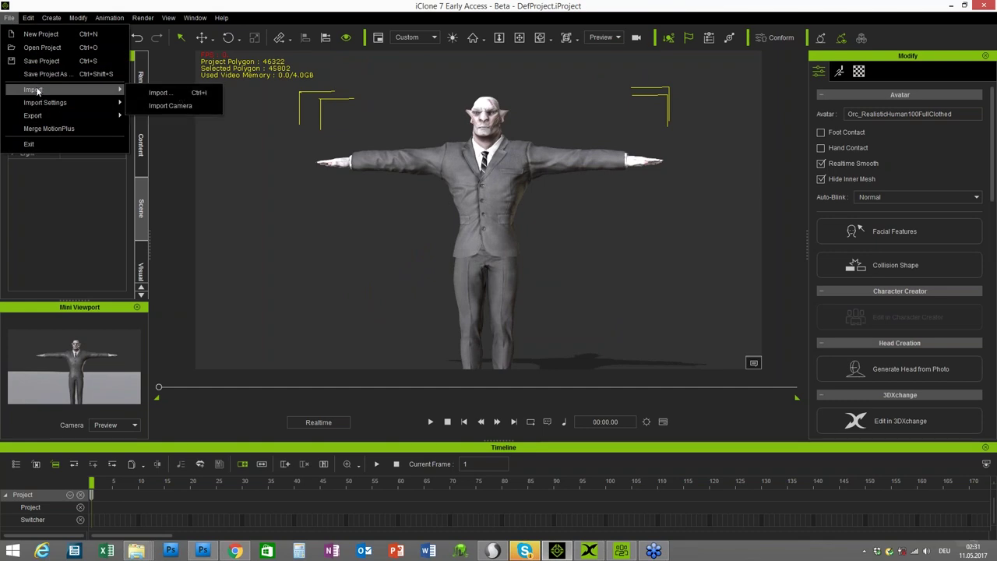
click(179, 92)
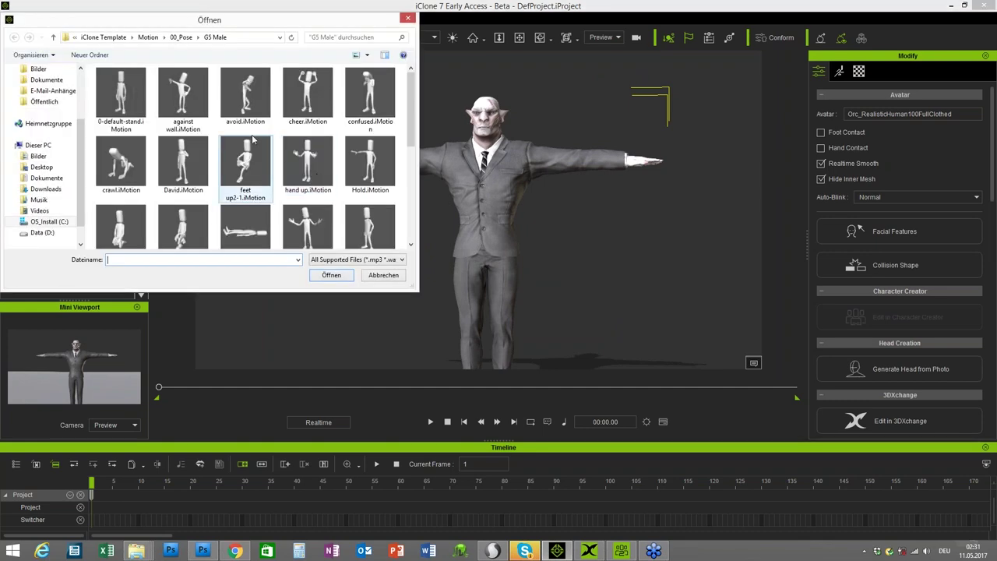
click(125, 94)
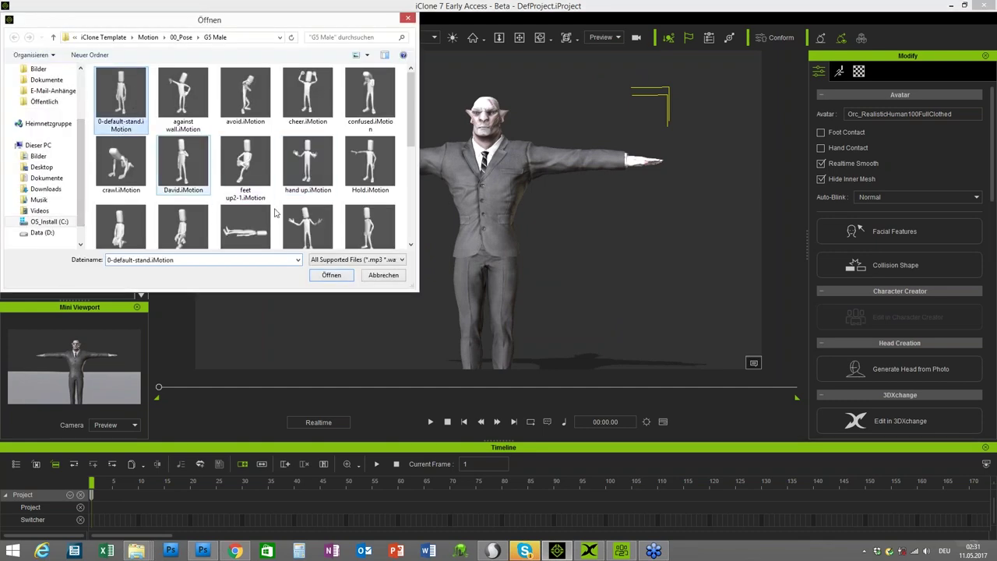
click(332, 275)
drag(525, 248, 477, 285)
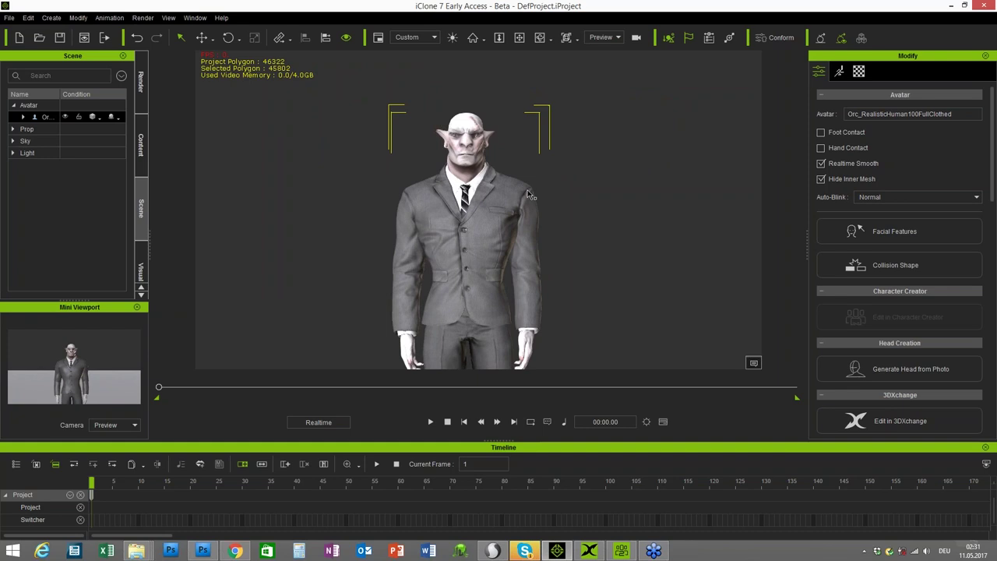
Raise both of the orc's shoulders slightly with Edit Motion Layer in Full Body keying mode, and close the editor.
click(842, 71)
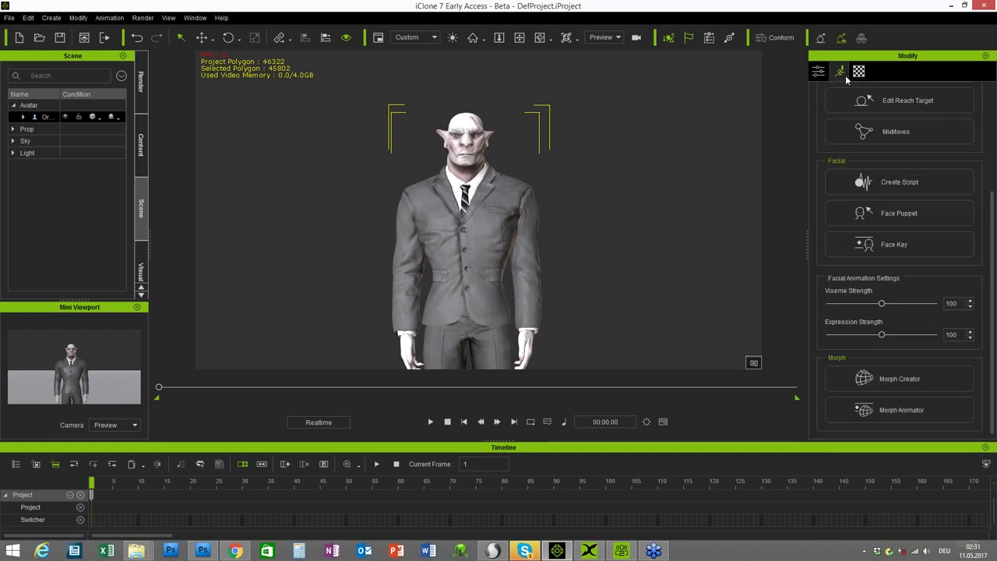
click(33, 17)
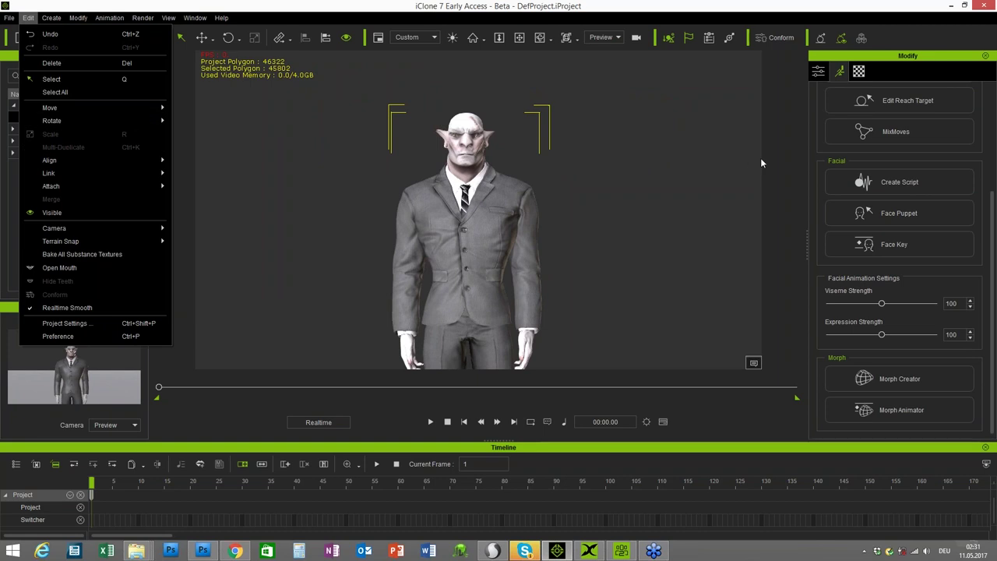
click(994, 265)
scroll(904, 234, up, 3)
click(907, 152)
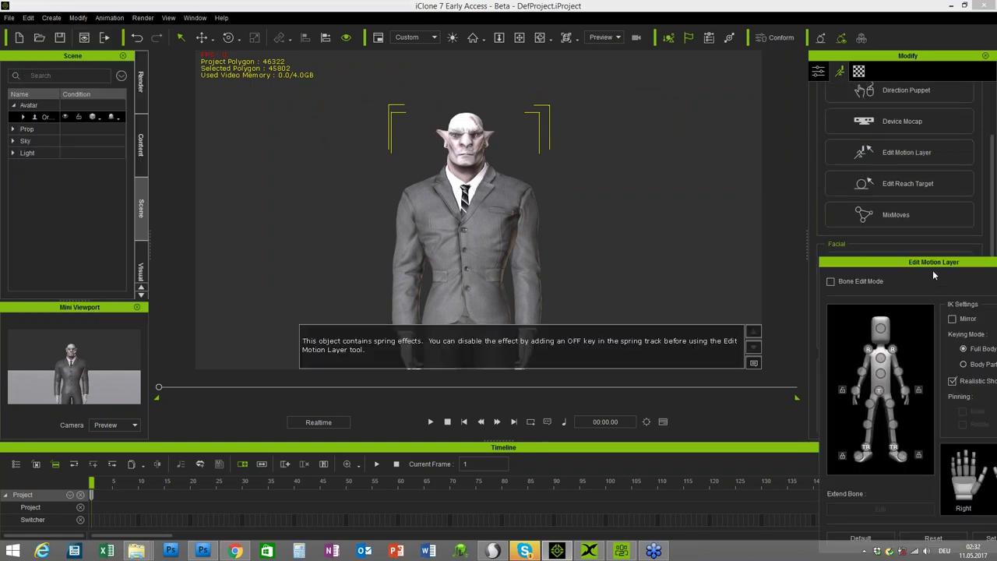
drag(843, 263, 112, 240)
click(163, 321)
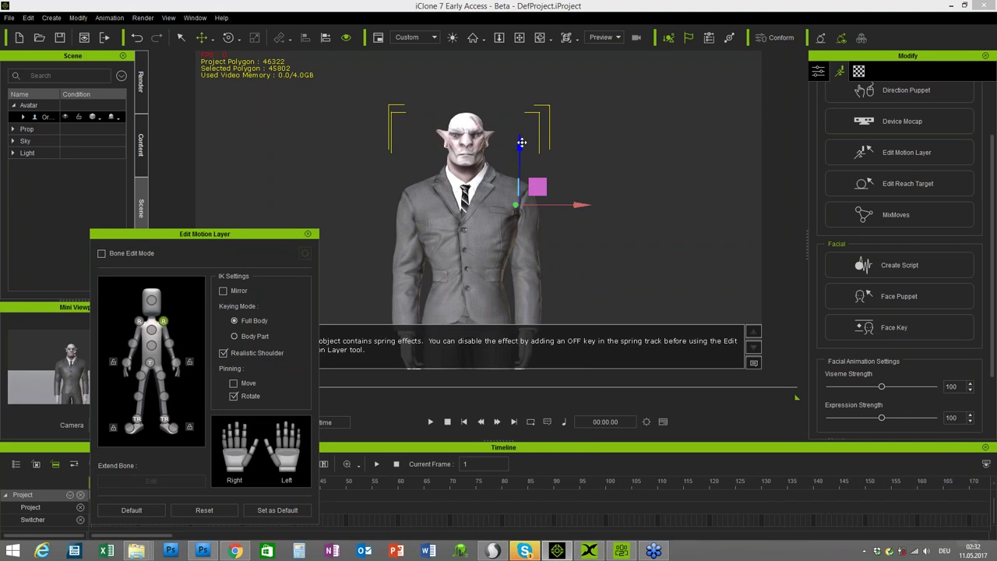
drag(521, 142, 521, 134)
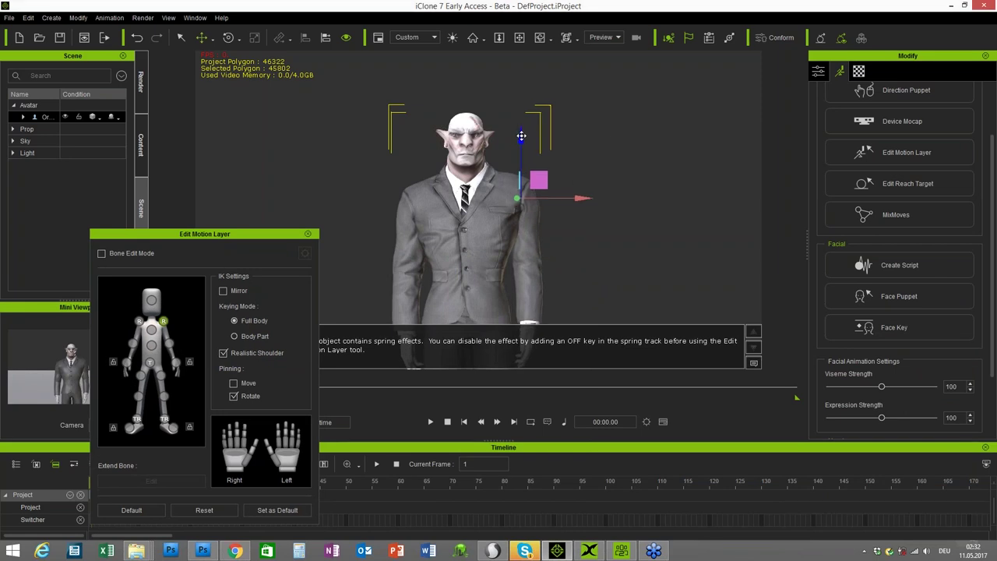
click(140, 322)
drag(414, 148, 415, 139)
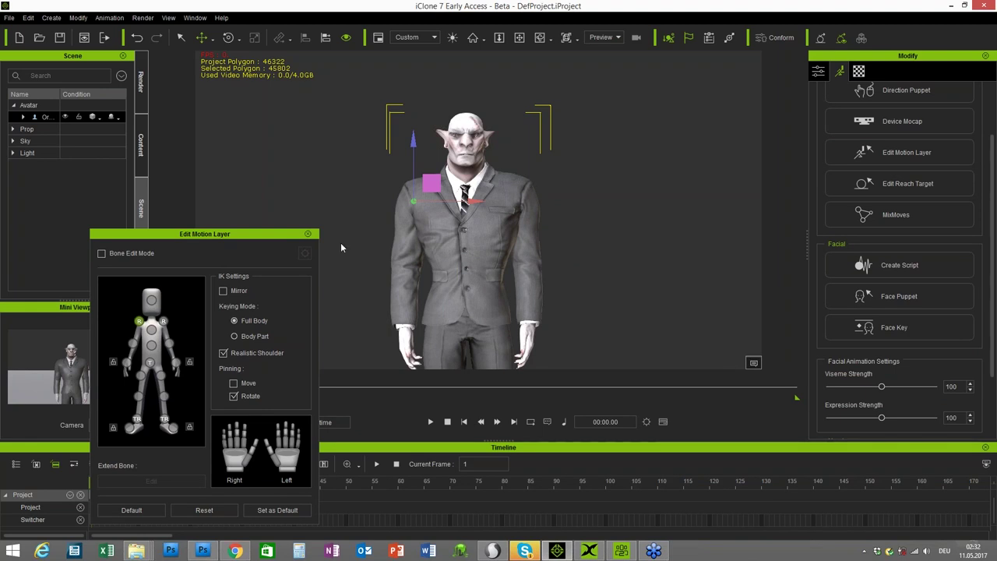
click(309, 235)
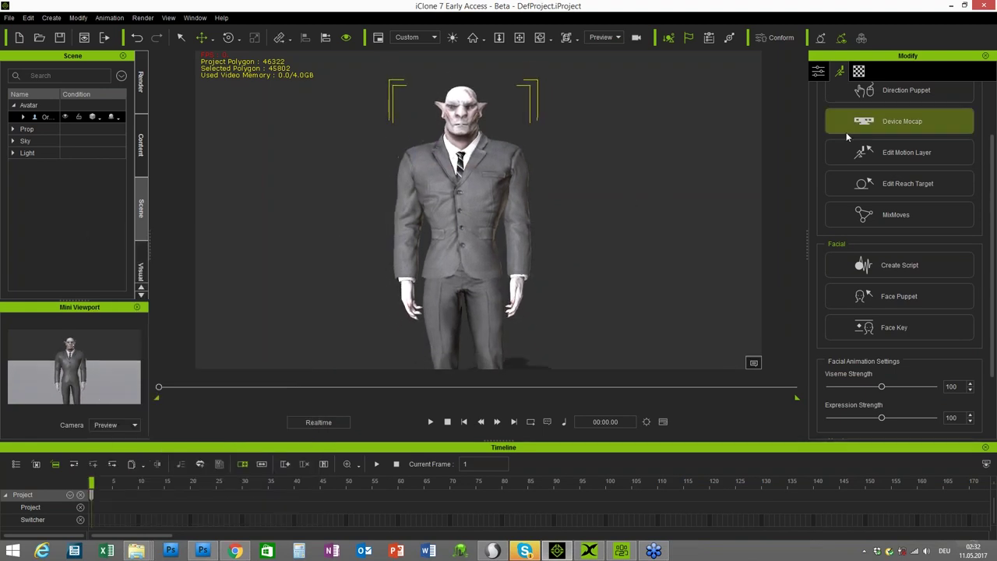
Send the orc avatar to 3DXchange for editing and switch to 3DXchange 7.
click(818, 73)
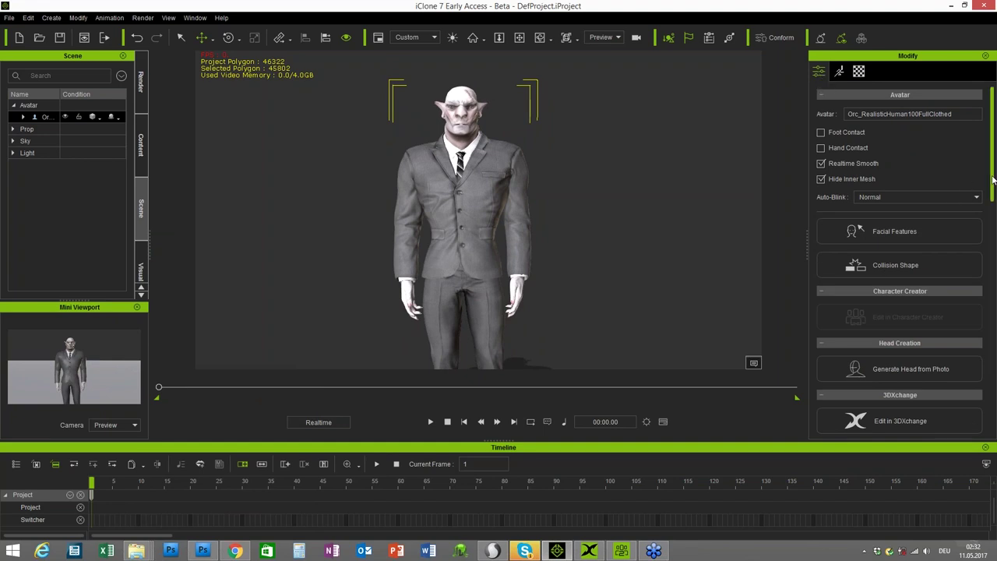
scroll(993, 179, down, 3)
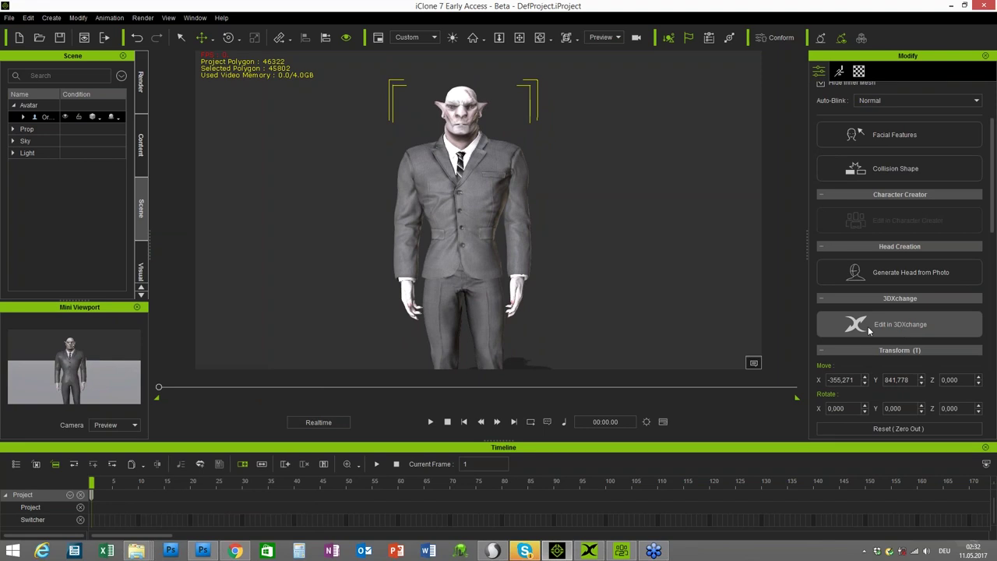
click(896, 330)
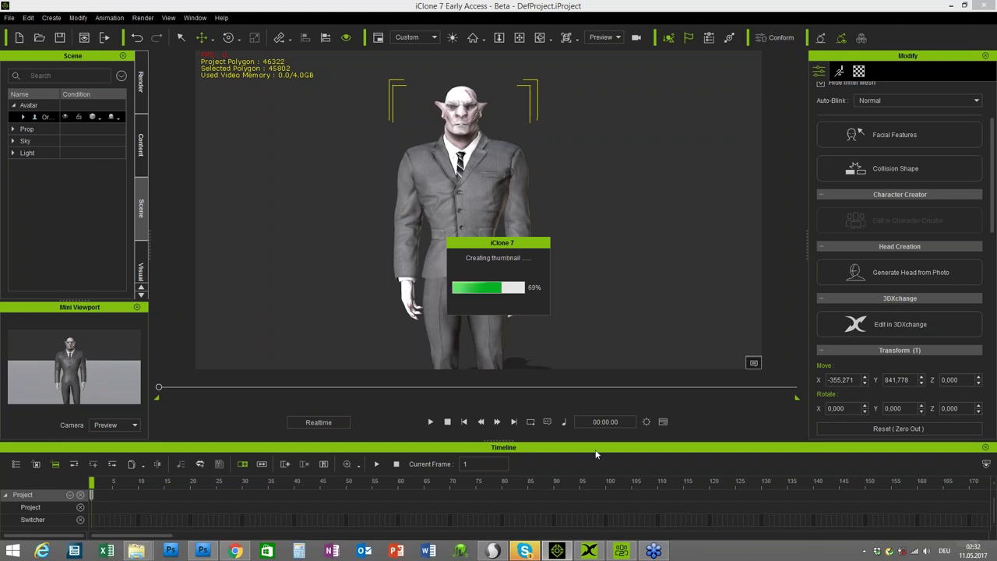
click(590, 550)
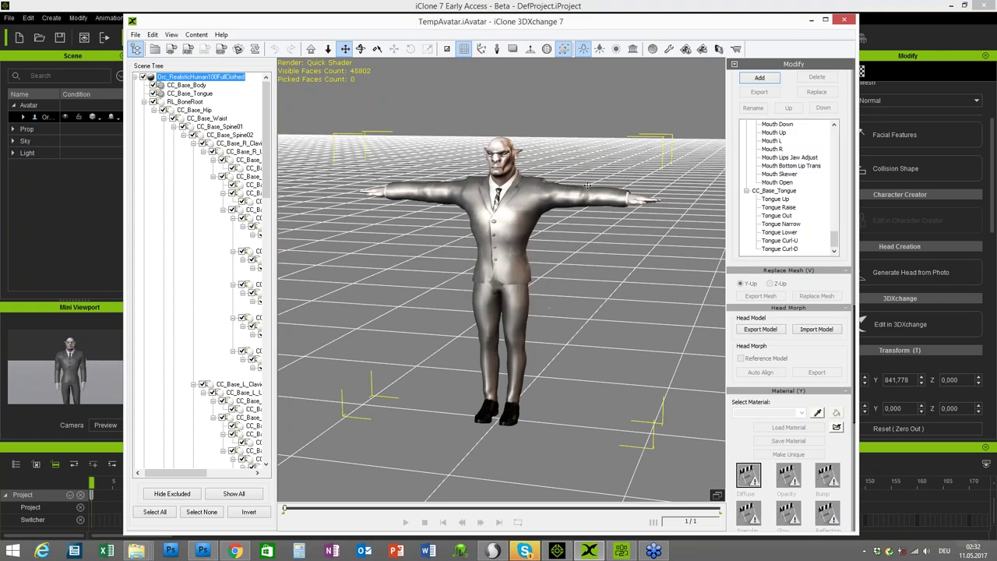
Select the Business Suit mesh in the avatar's scene tree and locate its Replace Mesh options.
drag(267, 109, 291, 370)
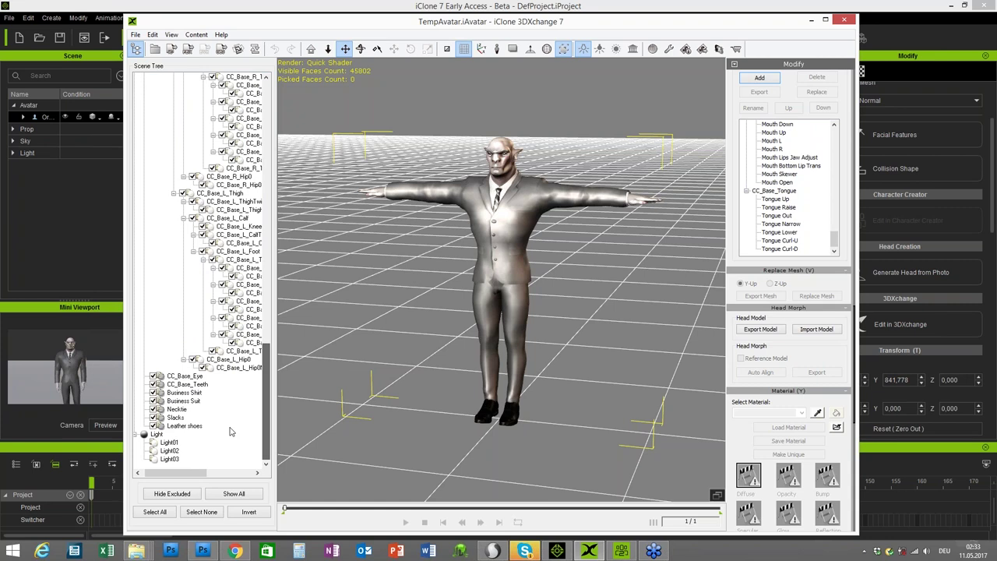
click(184, 400)
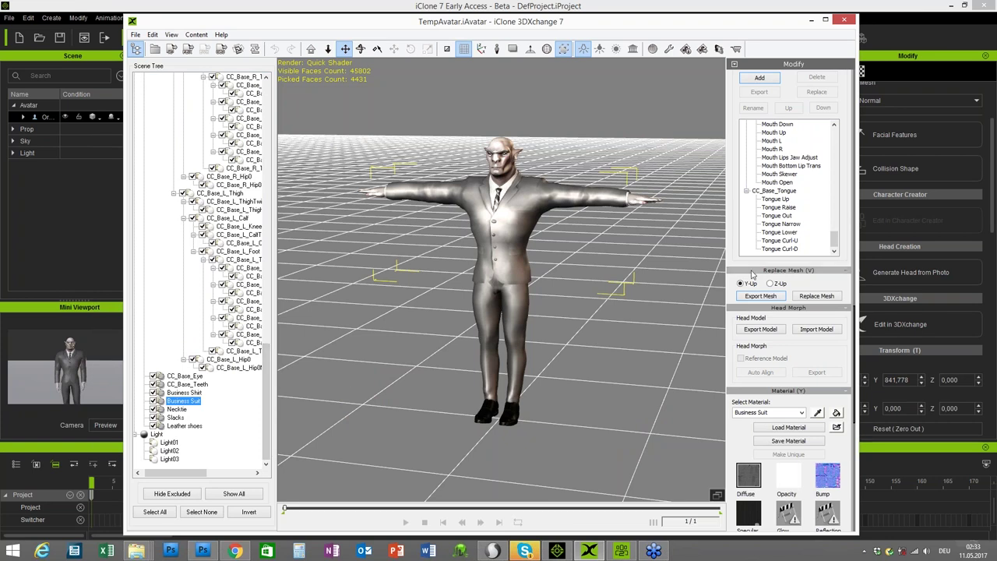
scroll(735, 236, up, 2)
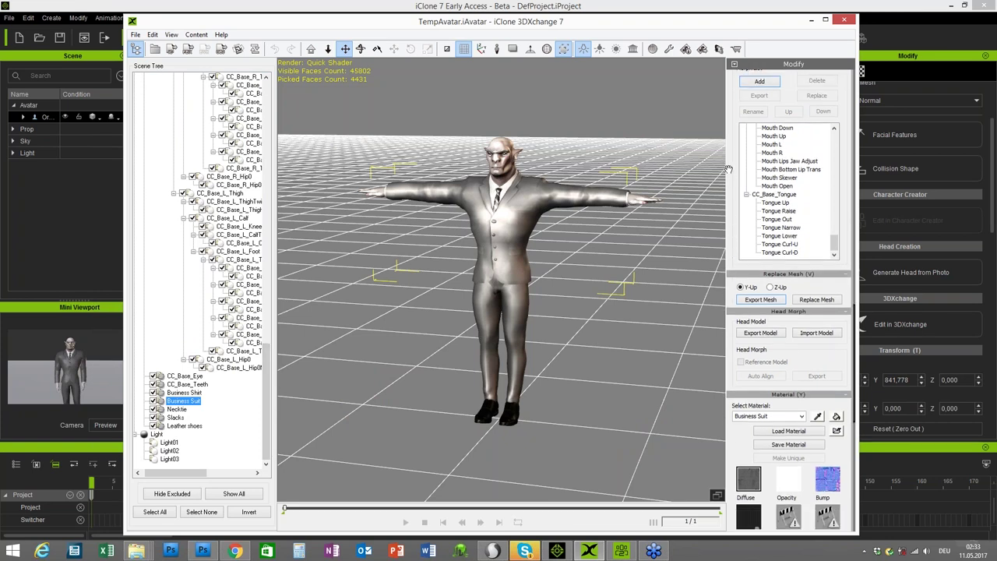
scroll(731, 169, up, 2)
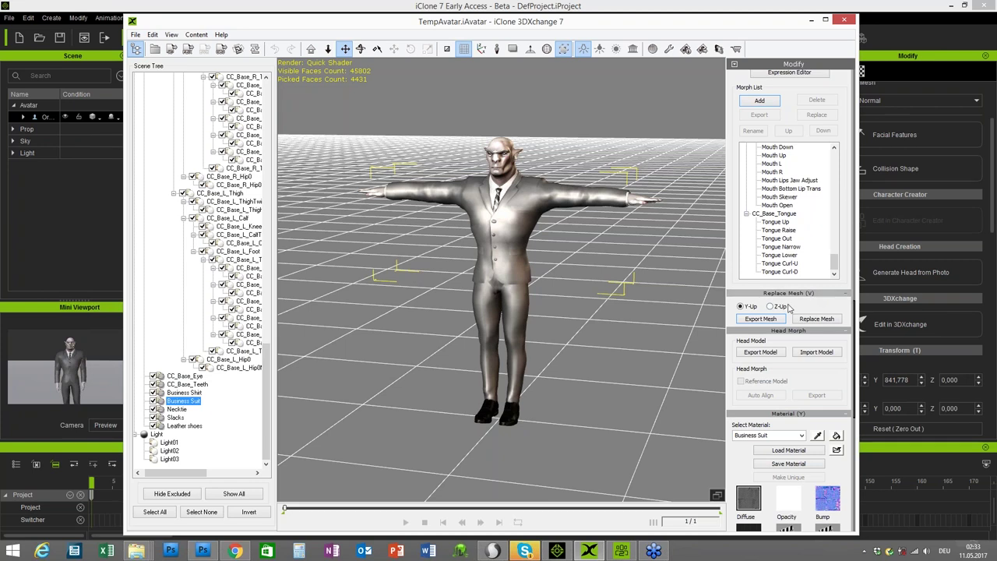
click(761, 319)
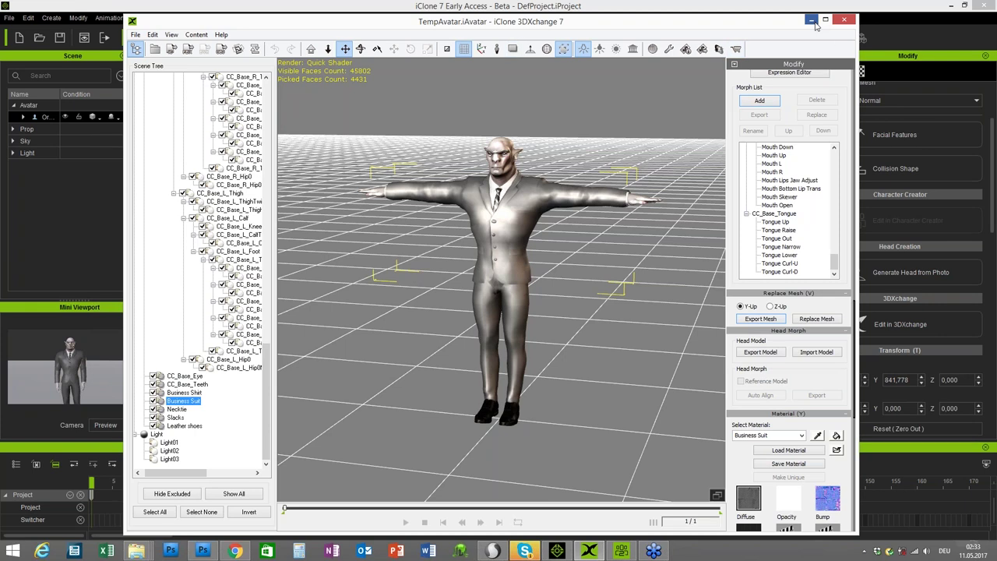
Return to iClone 7, add the pose in the orc's Collect Clip track to 3DXchange as a motion, and switch to 3DXchange.
click(812, 22)
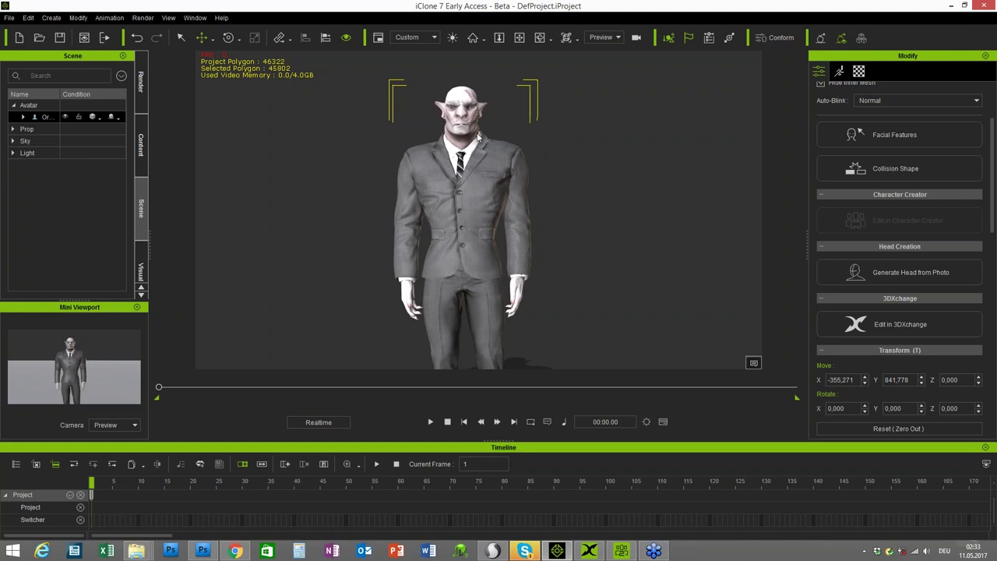
click(36, 464)
scroll(168, 510, down, 2)
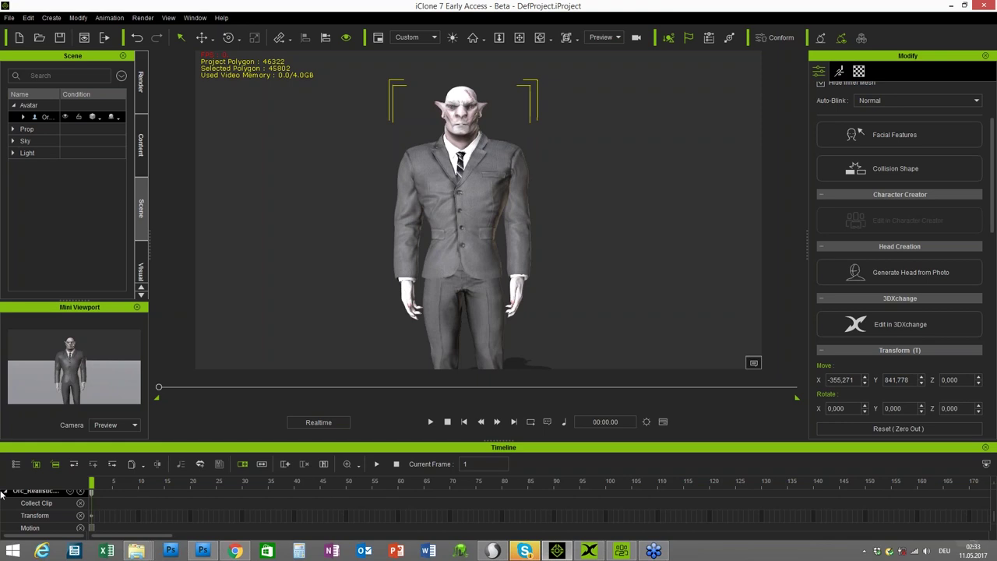
right_click(94, 508)
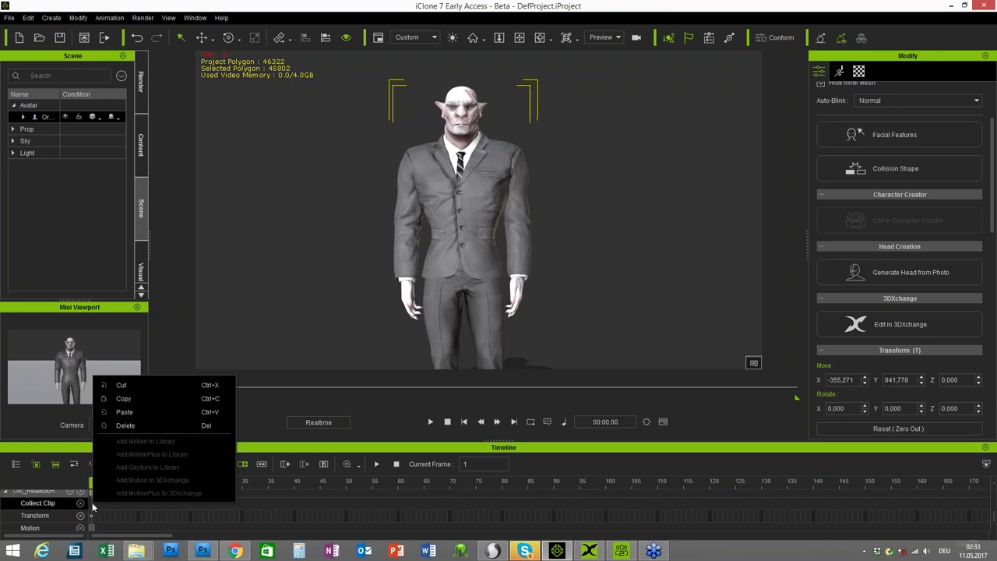
click(92, 507)
right_click(91, 505)
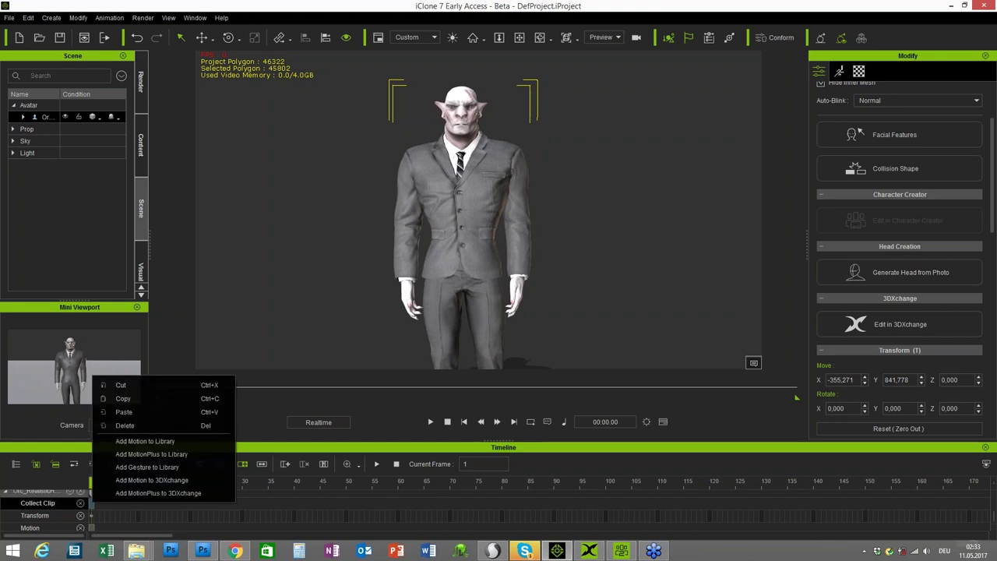
click(142, 478)
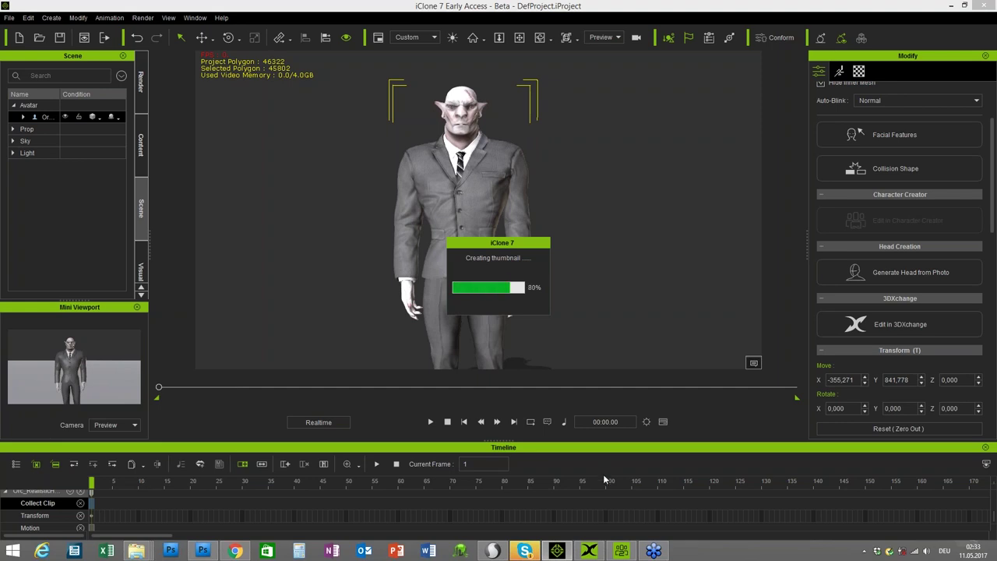
click(590, 552)
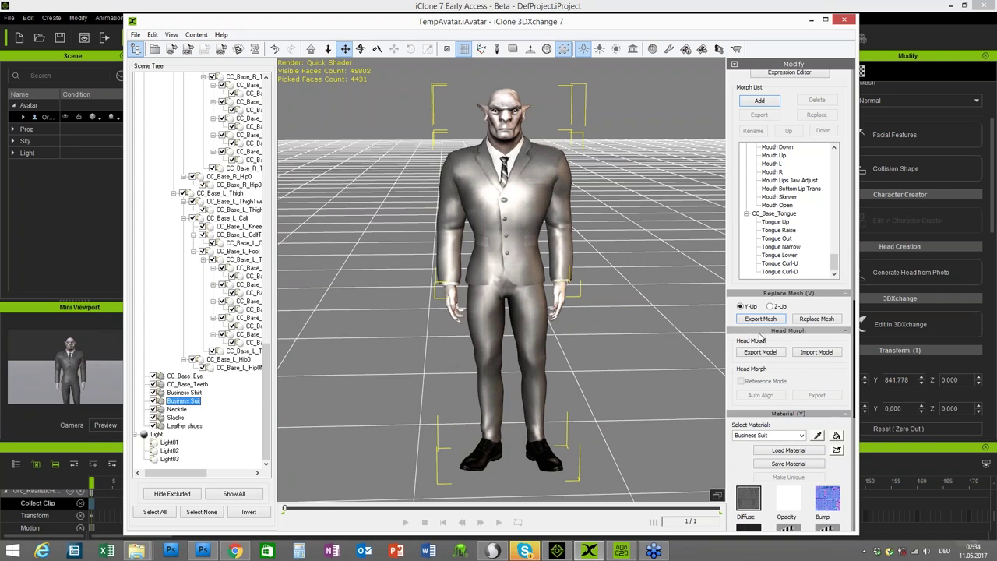
Export the posed Business Suit mesh as Business Suit.obj into the Meshes folder, replacing the existing file.
click(768, 319)
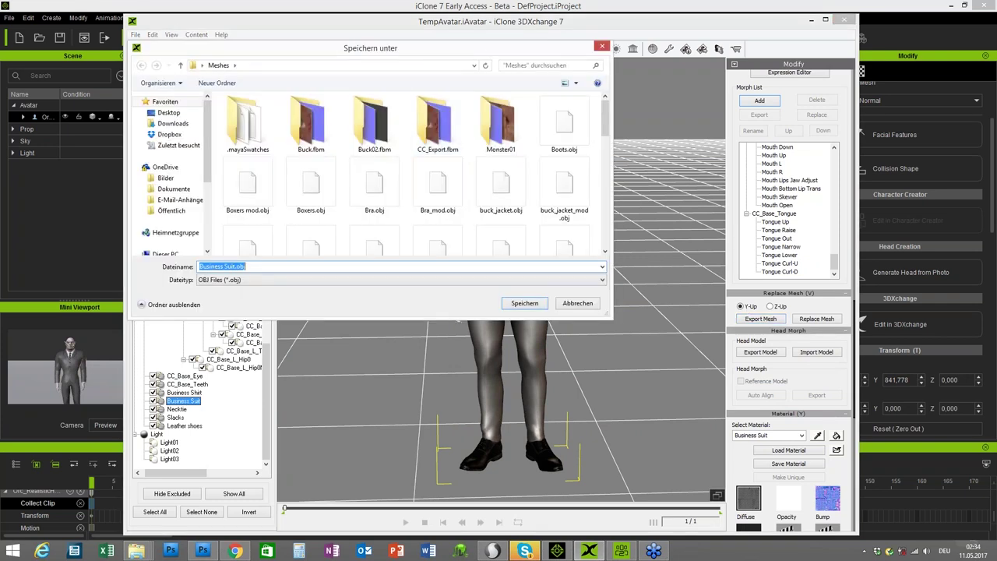
click(527, 304)
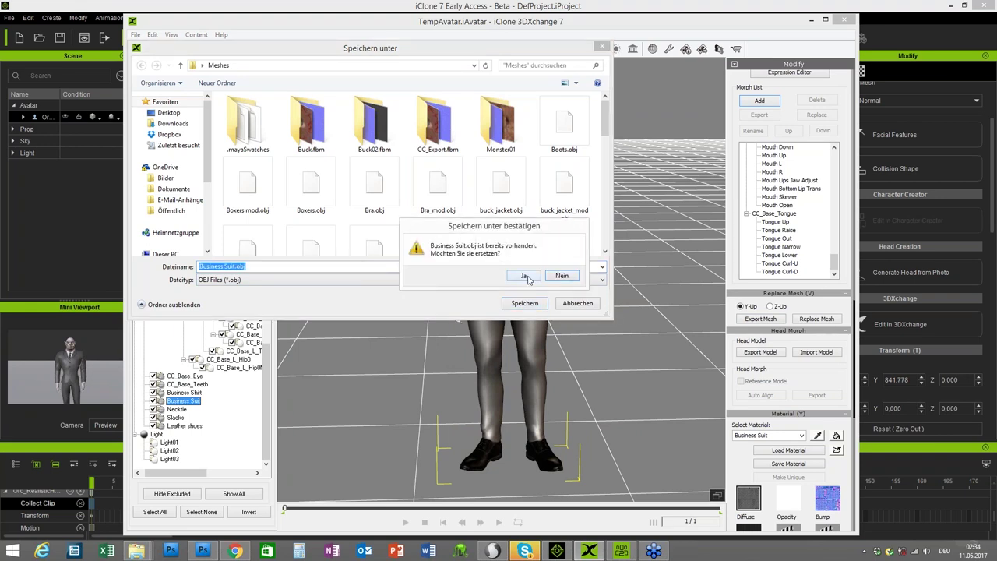
click(527, 276)
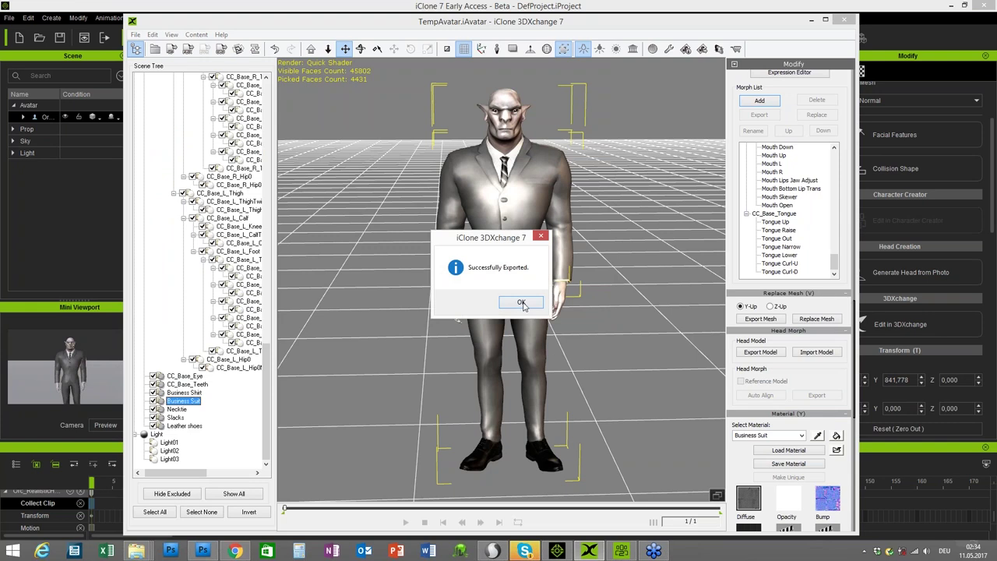
click(521, 303)
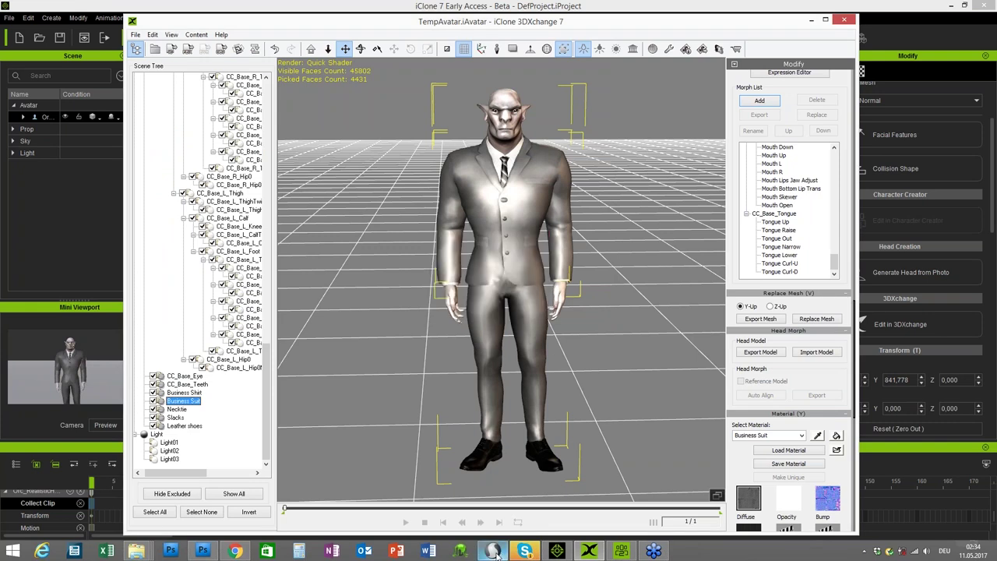
Switch to Sculptris and import Business Suit.obj from the Meshes folder as a new scene, declining paint mode.
click(494, 552)
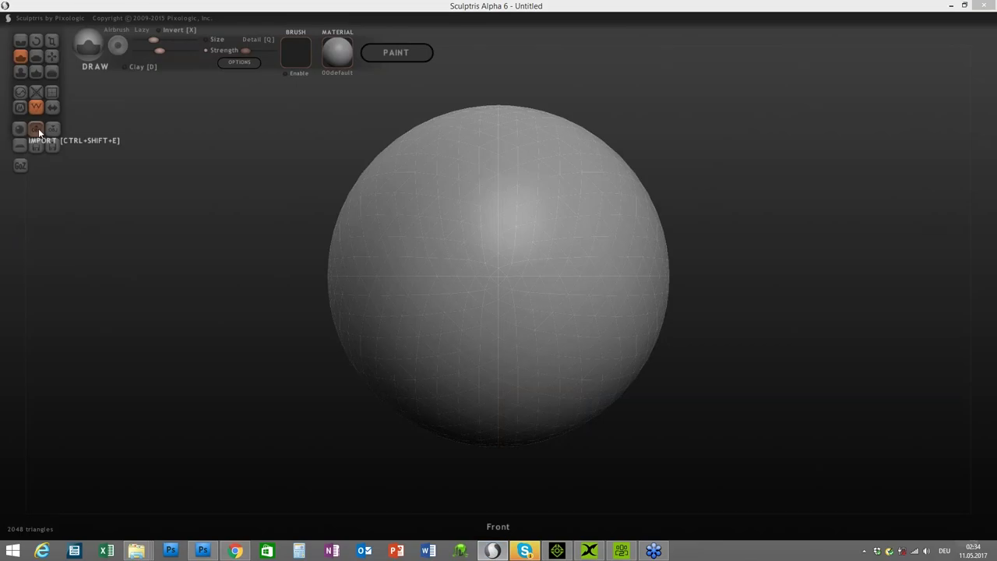
click(39, 128)
scroll(407, 101, down, 2)
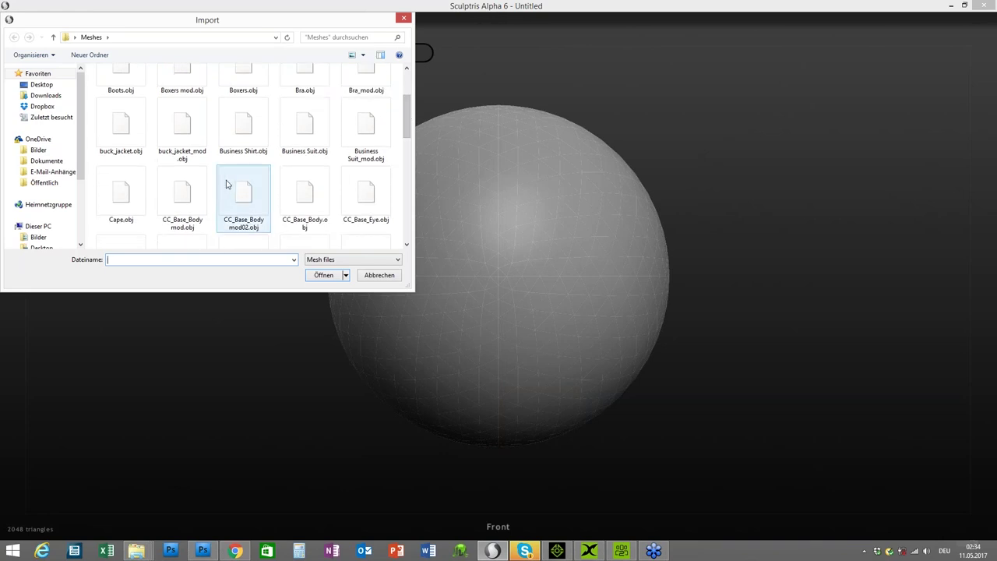
click(309, 134)
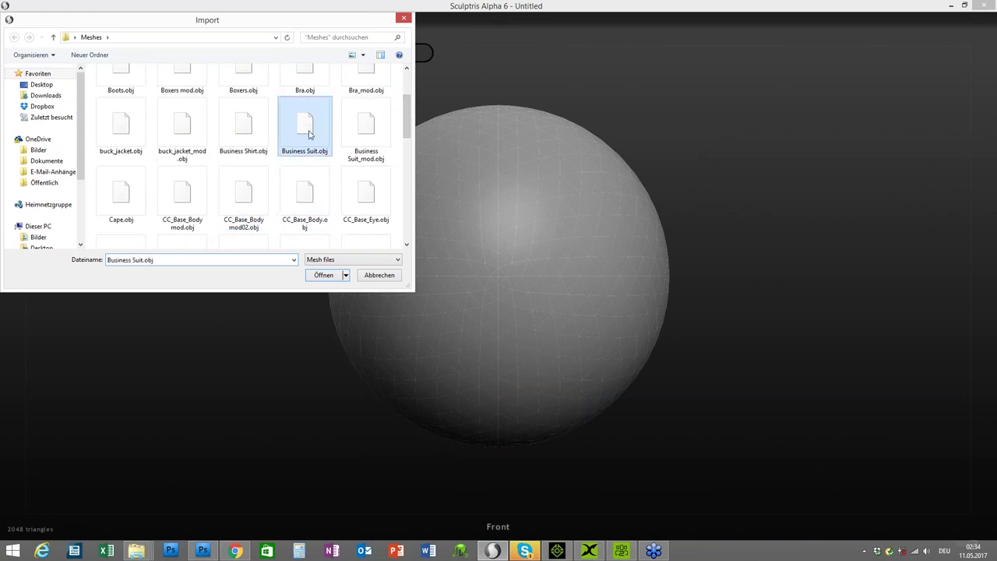
click(323, 276)
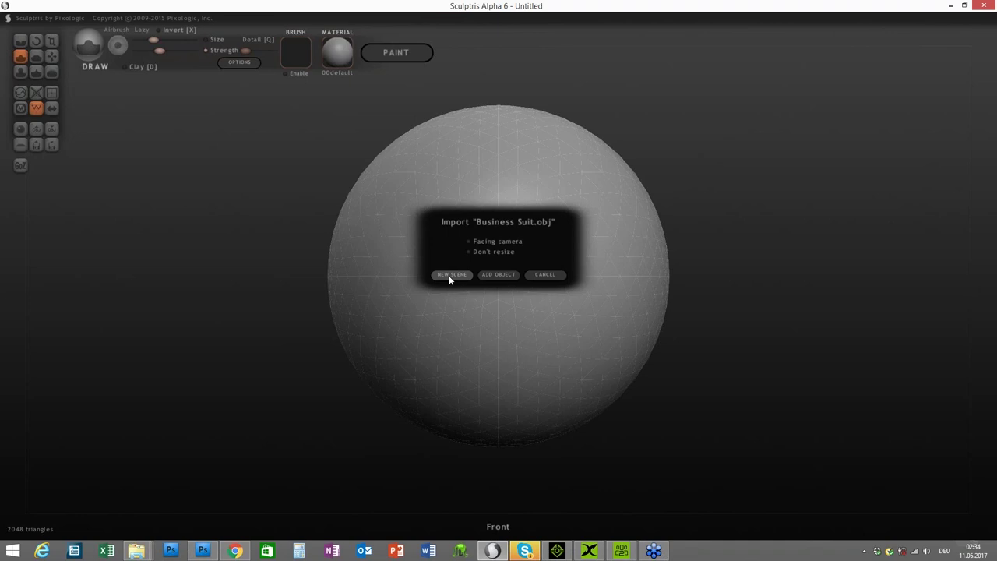
click(448, 278)
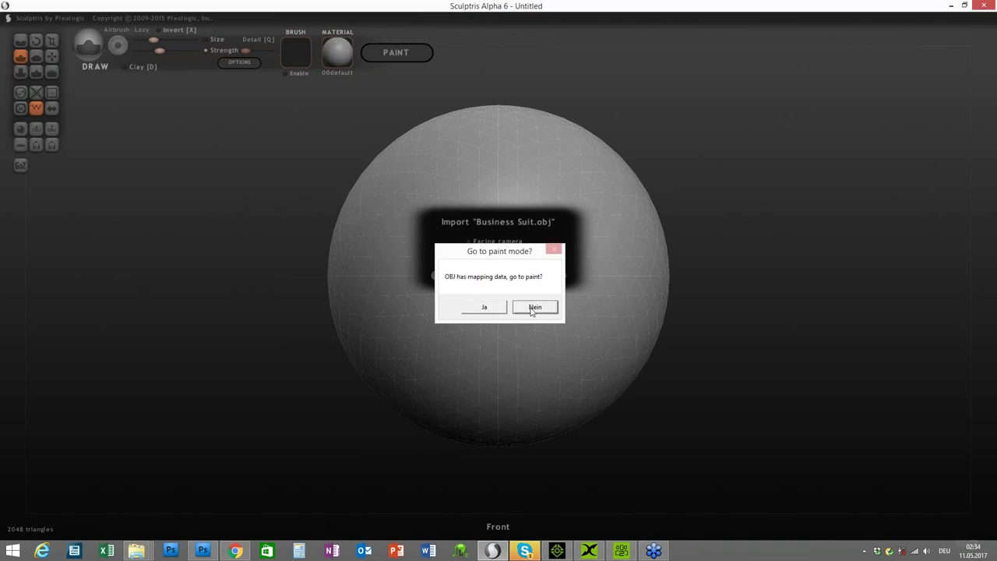
click(535, 308)
Use the Grab brush to pull the suit jacket's rounded shoulders outward into a squarer shape, working from front, side and back.
drag(763, 249, 661, 282)
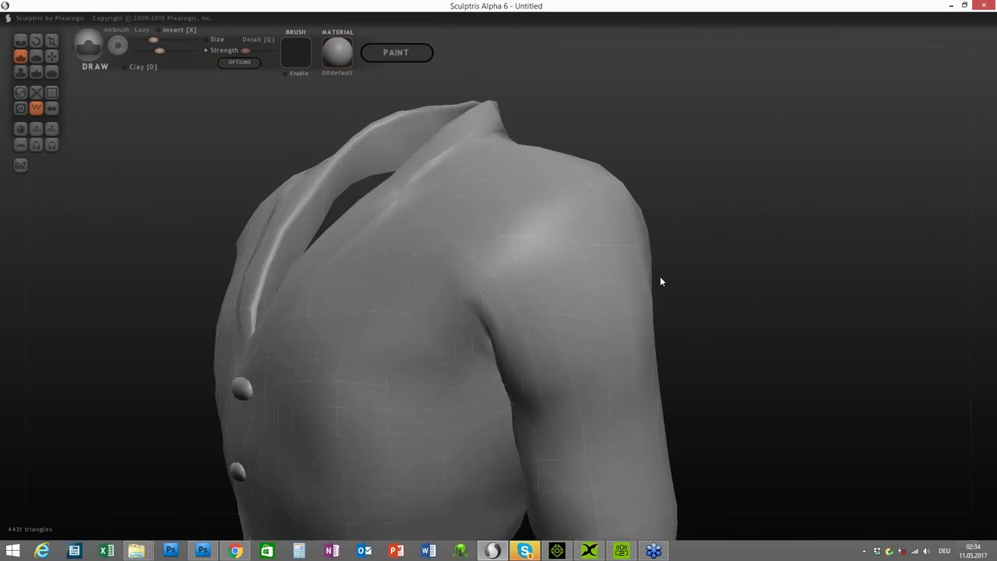
click(52, 56)
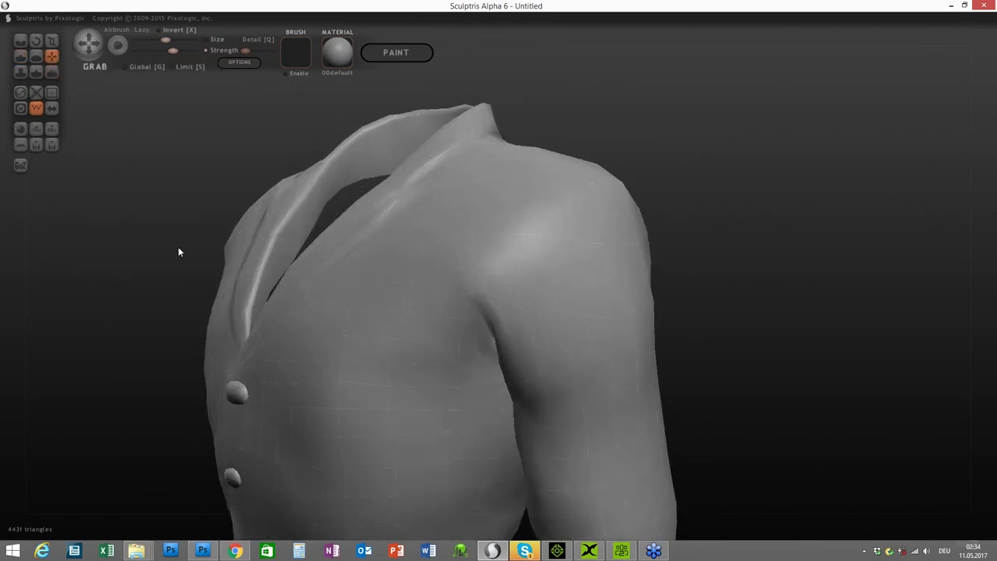
drag(483, 234, 535, 186)
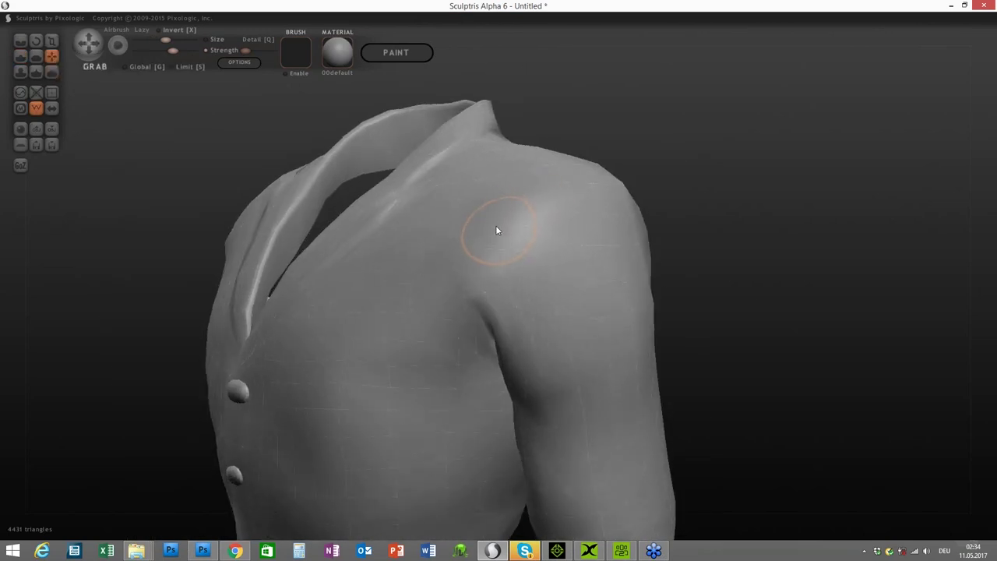
drag(768, 194, 638, 187)
drag(785, 201, 583, 189)
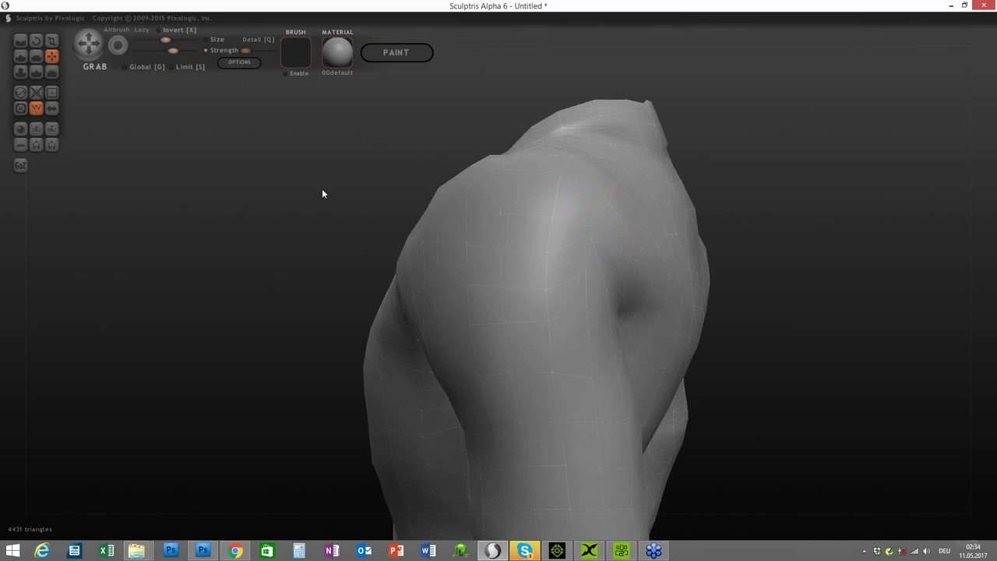
drag(325, 194, 584, 185)
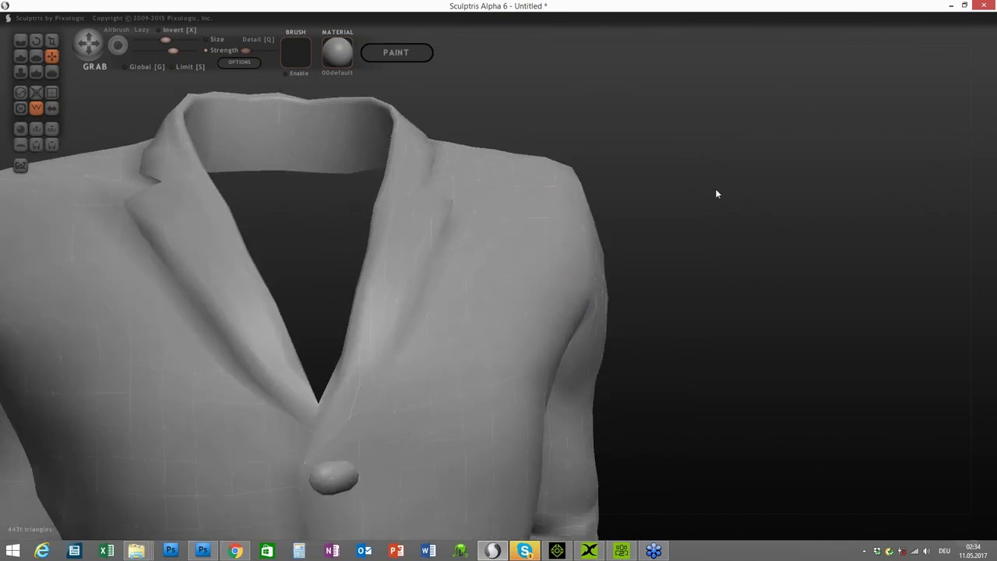
drag(663, 201, 643, 204)
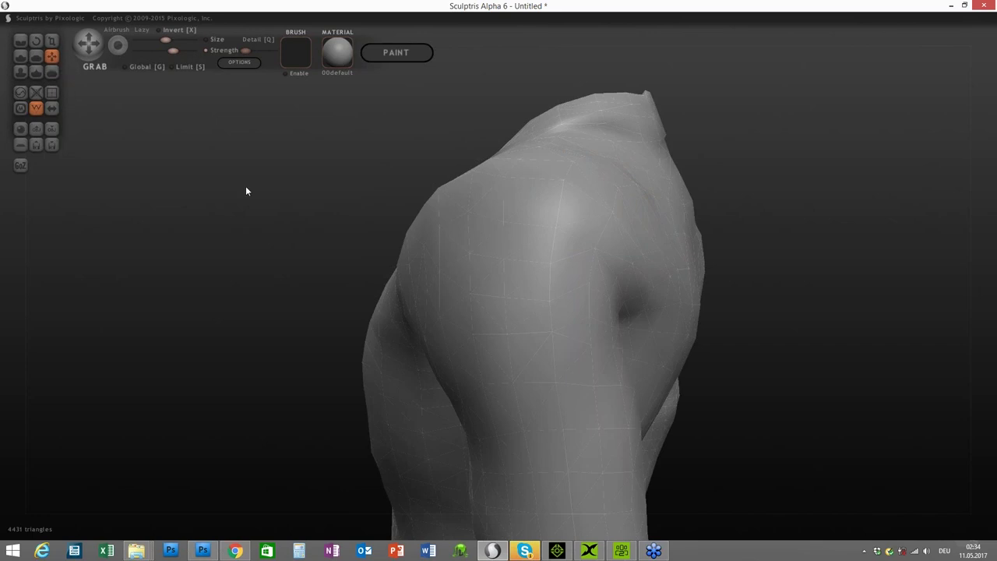
drag(236, 193, 594, 166)
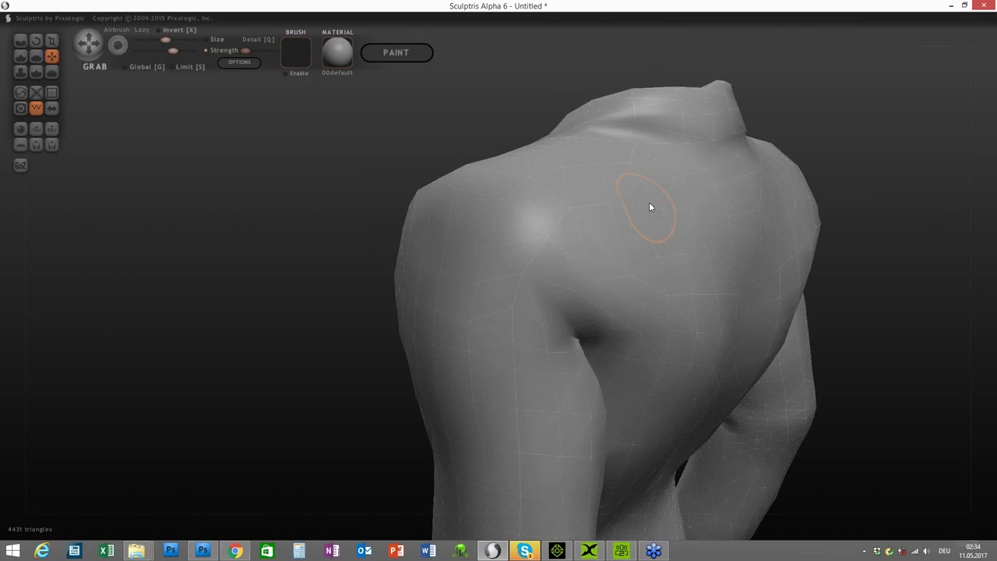
mouse_move(256, 183)
mouse_down()
mouse_move(566, 178)
mouse_move(496, 123)
mouse_up()
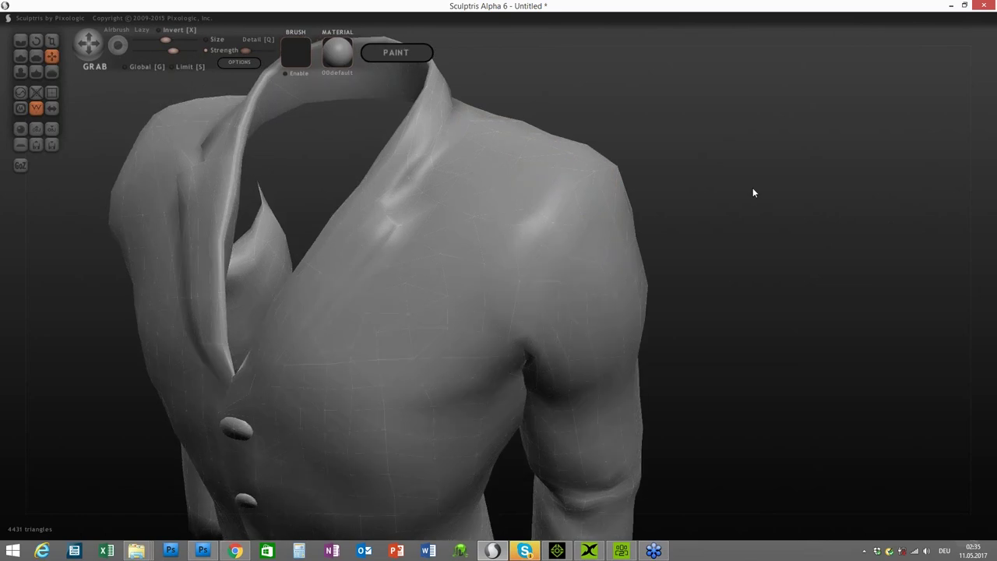
Examine the reshaped shoulders of the suit jacket from the front and back.
drag(753, 187, 490, 170)
right_drag(490, 170, 147, 228)
scroll(146, 228, up, 2)
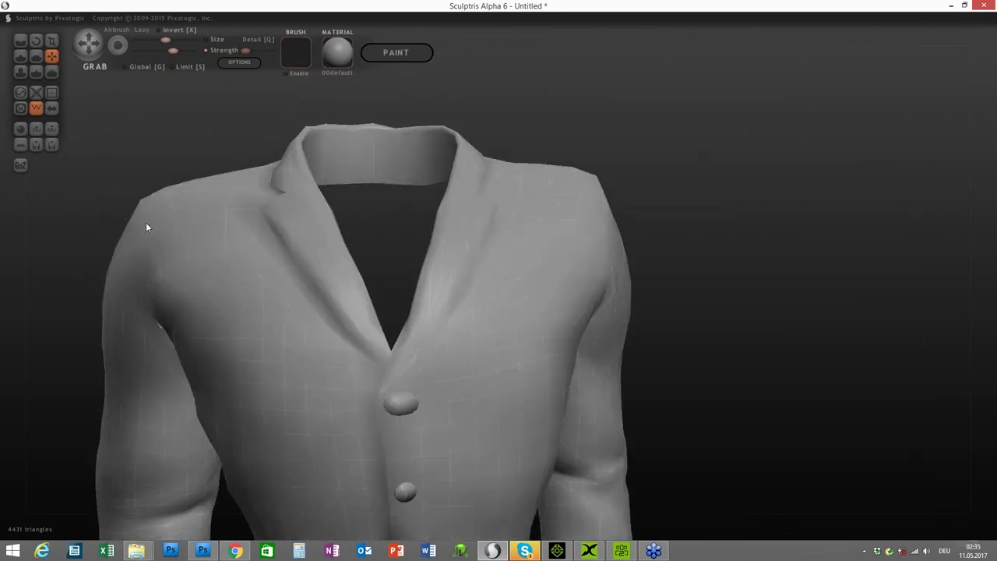
scroll(623, 202, up, 3)
mouse_move(623, 202)
right_down()
mouse_move(141, 182)
mouse_move(290, 181)
right_up()
mouse_move(227, 200)
right_down()
mouse_move(150, 175)
mouse_move(265, 225)
mouse_move(331, 207)
mouse_move(406, 254)
right_up()
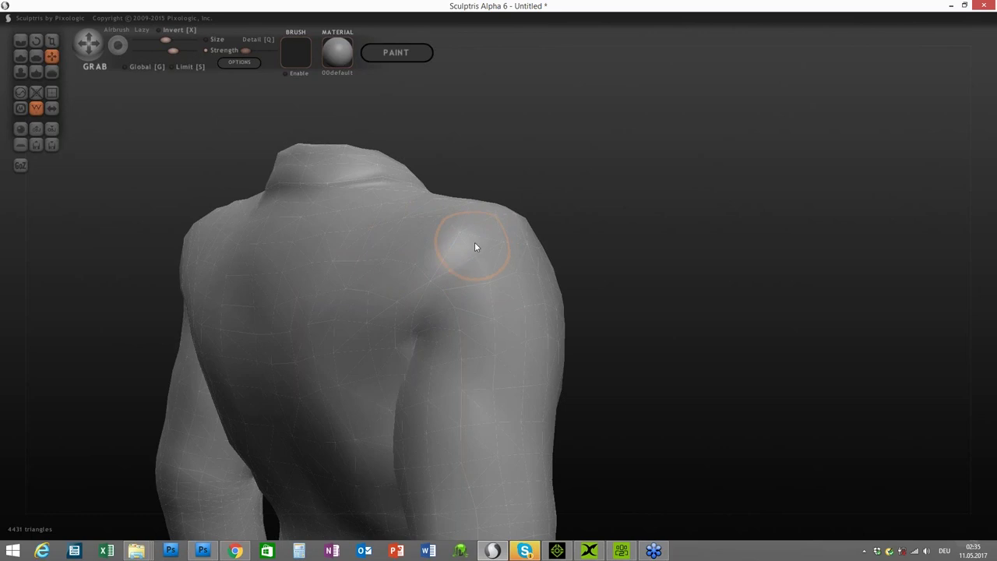
right_drag(712, 205, 444, 237)
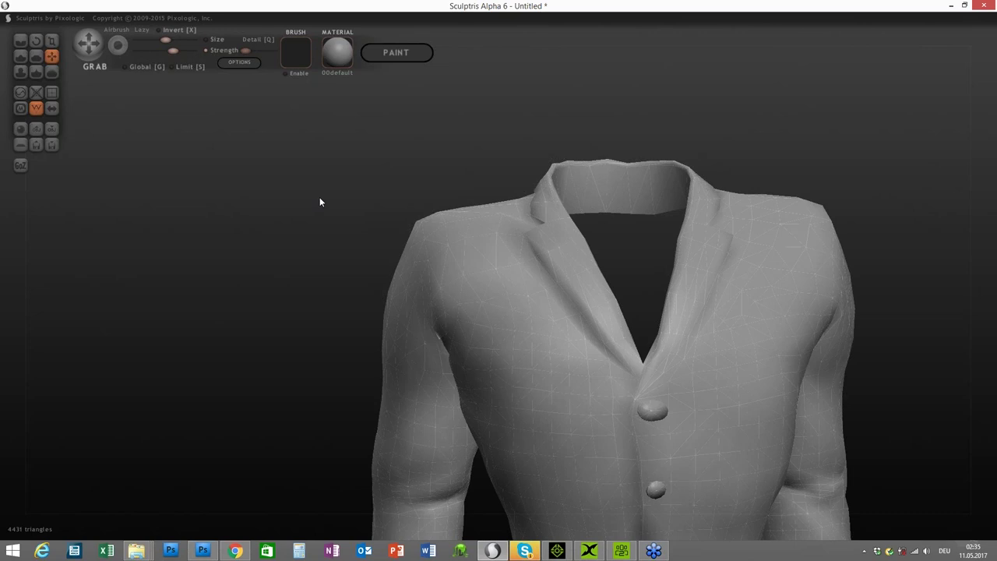
Smooth the front of the jacket's shoulders and upper sleeves using the Smooth brush with a larger size.
key(b)
scroll(164, 188, down, 2)
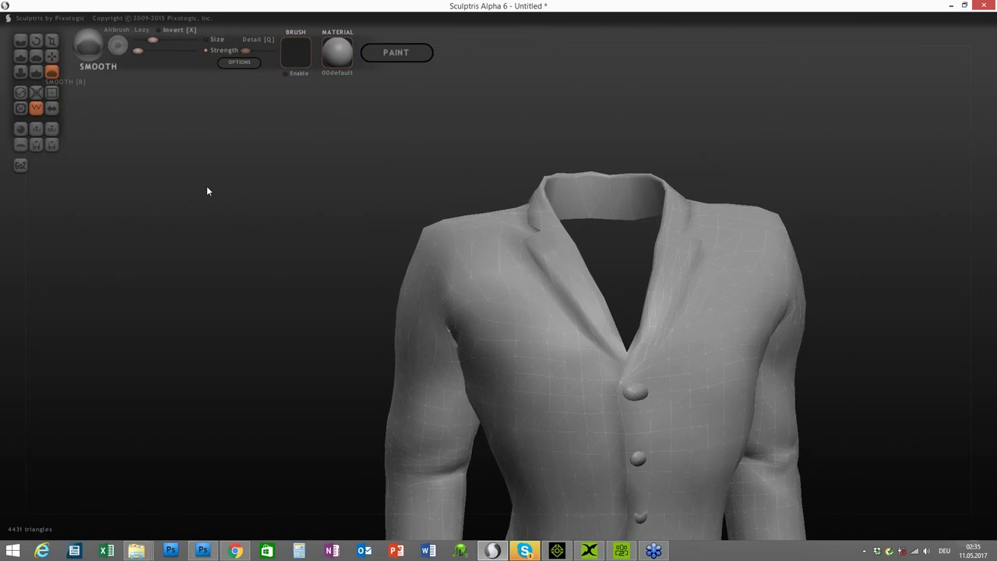
right_drag(206, 185, 421, 268)
key(space)
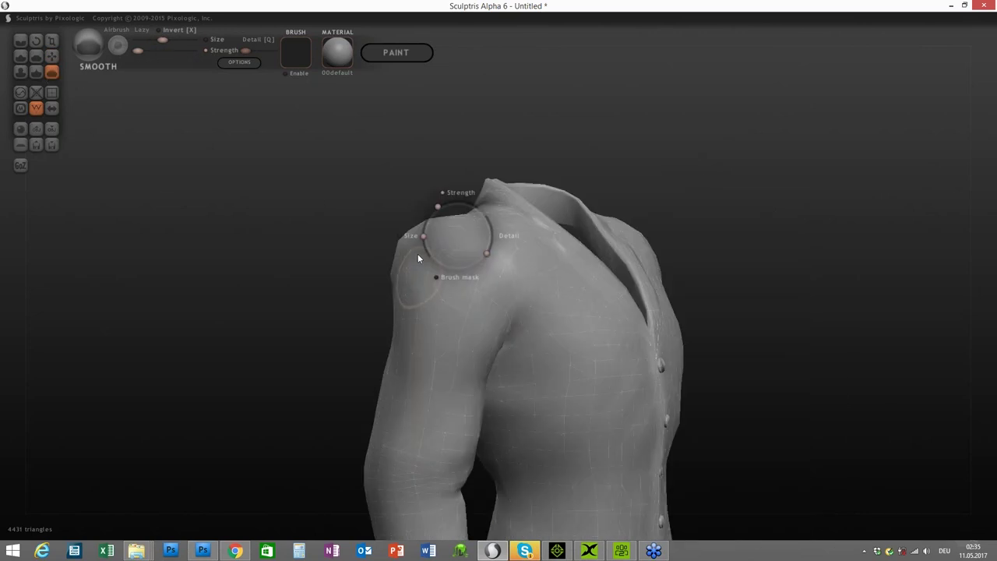
mouse_move(417, 252)
mouse_down()
mouse_move(419, 280)
mouse_move(411, 263)
mouse_up()
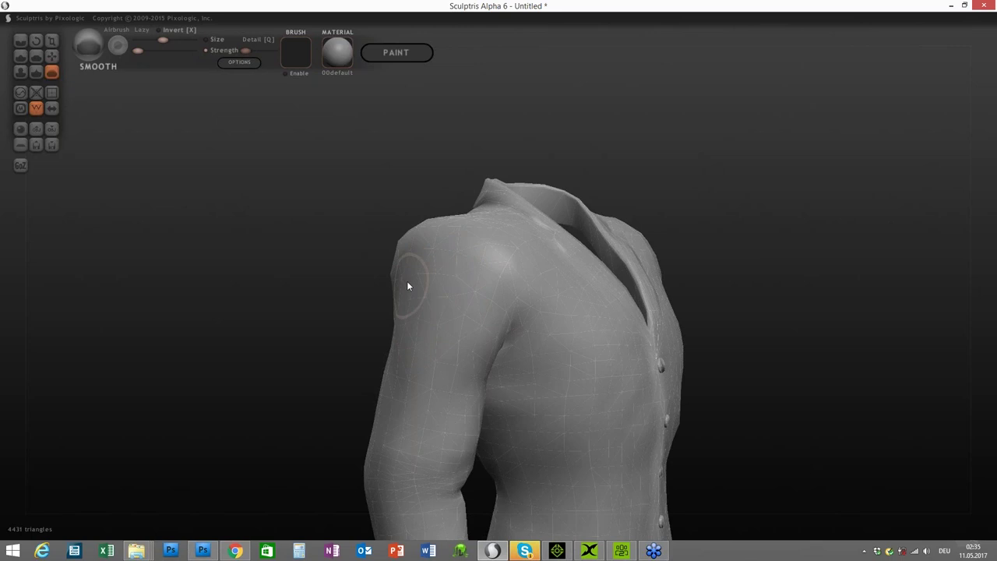
right_drag(636, 314, 774, 251)
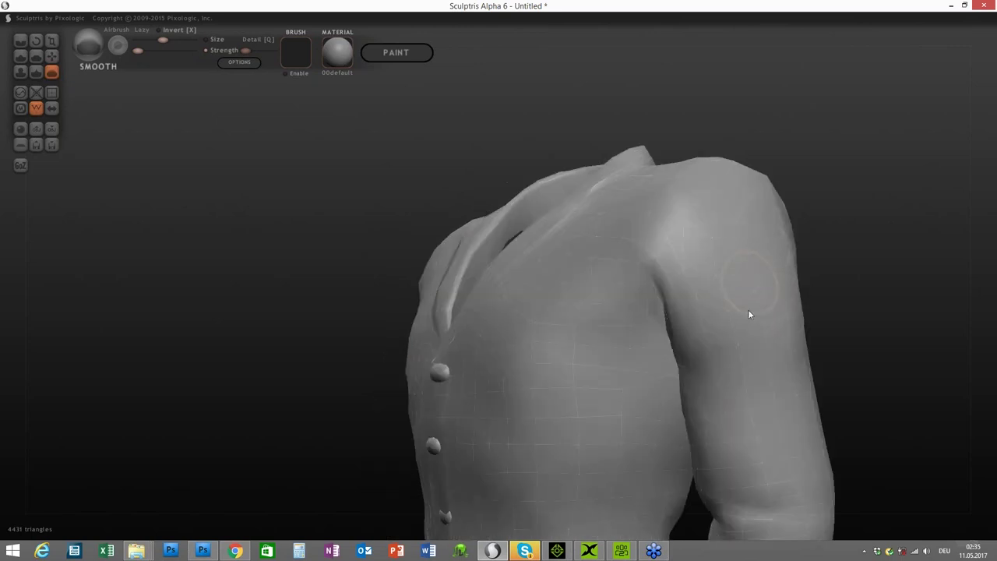
scroll(851, 234, down, 3)
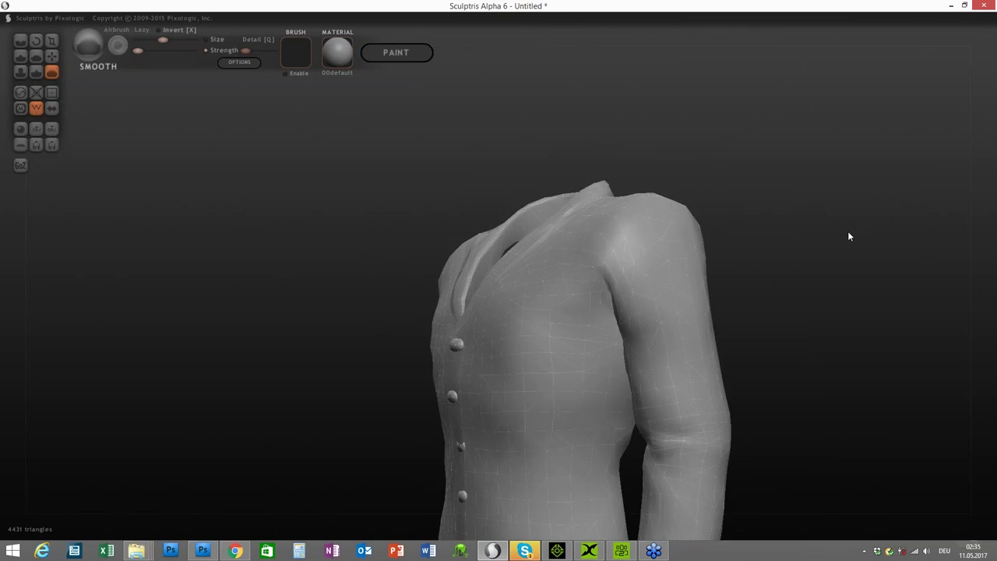
Smooth the back of the jacket's shoulders and upper sleeves.
right_drag(848, 234, 631, 275)
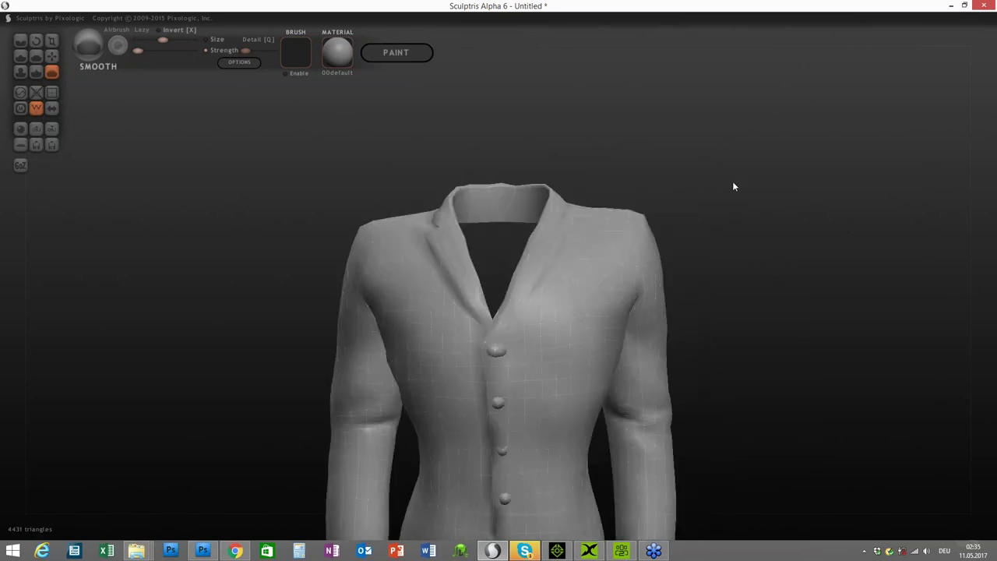
mouse_move(795, 180)
right_down()
mouse_move(225, 254)
mouse_move(537, 274)
right_up()
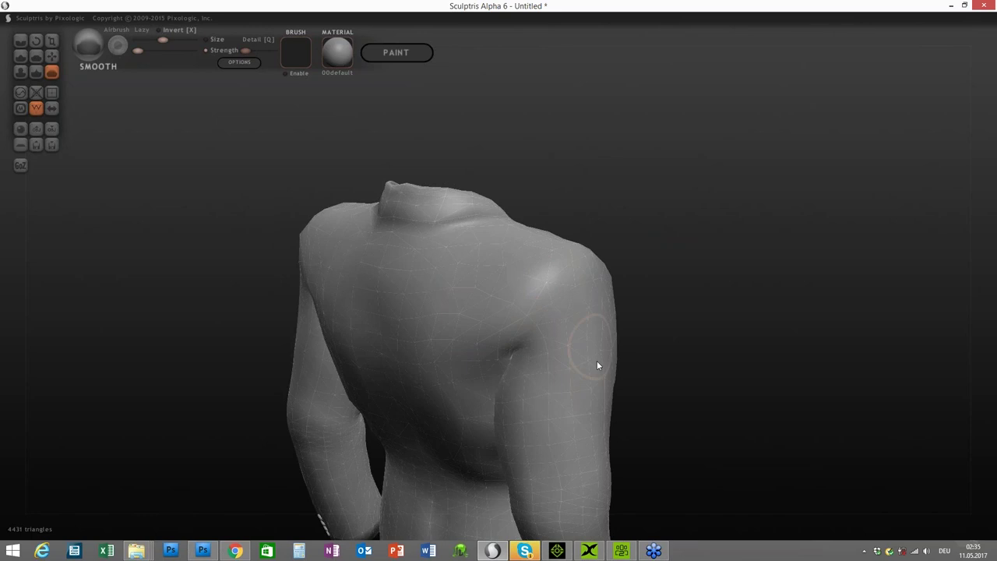
right_drag(153, 257, 490, 242)
right_drag(264, 247, 369, 223)
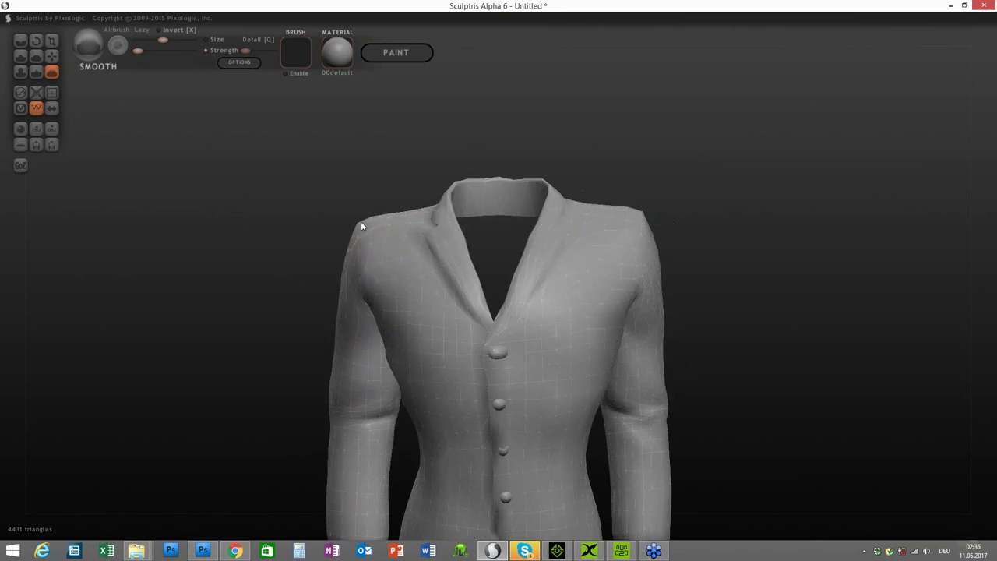
mouse_move(343, 273)
right_down()
mouse_move(287, 260)
mouse_move(319, 304)
right_up()
right_drag(769, 195, 506, 186)
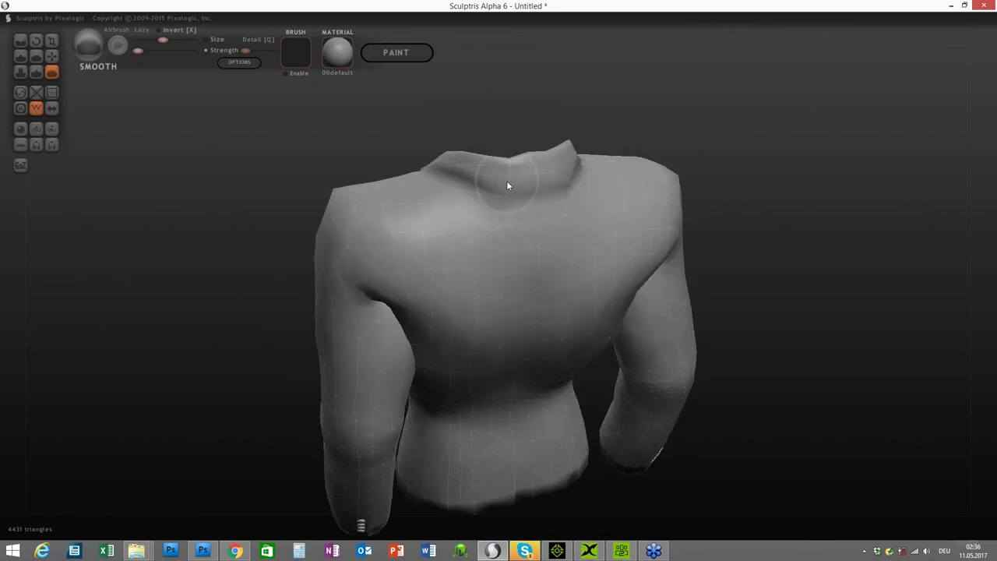
Smooth the transition between the collar and the upper back of the jacket.
scroll(506, 186, up, 3)
right_drag(794, 70, 482, 104)
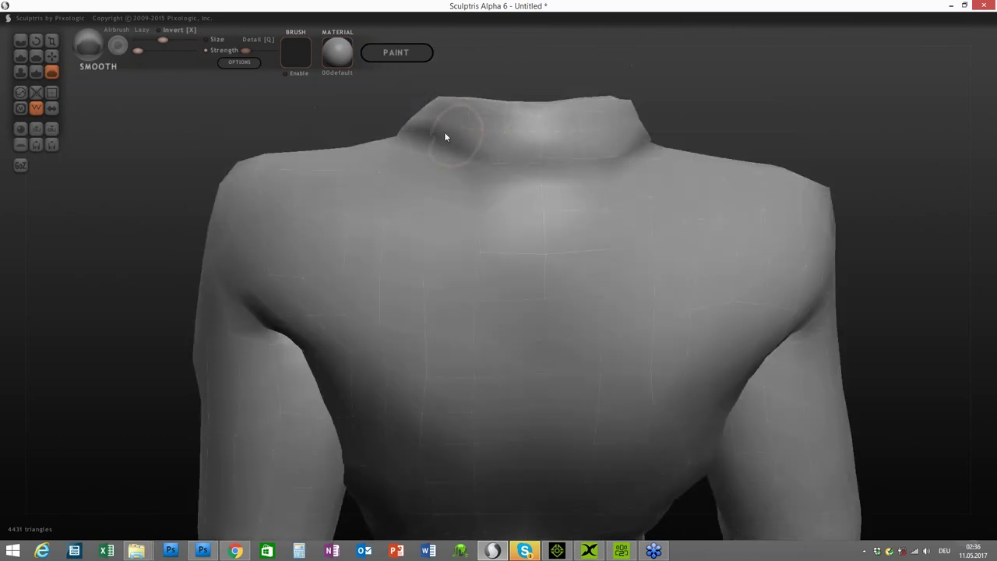
drag(512, 154, 560, 151)
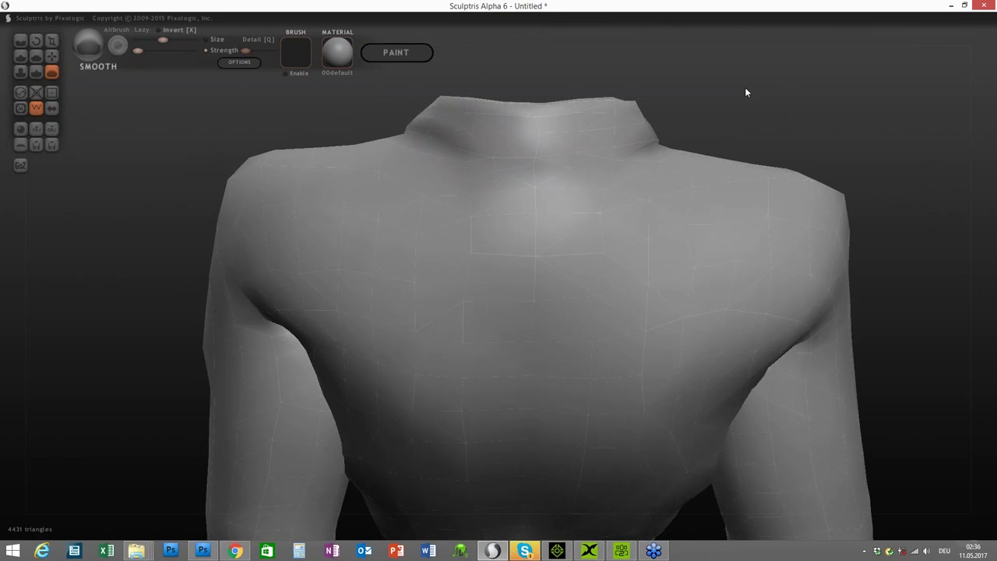
right_drag(745, 91, 613, 142)
right_drag(743, 141, 565, 120)
right_drag(185, 165, 516, 104)
Switch to the Grab tool and examine the jacket's button area and its overall shape from the front.
key(g)
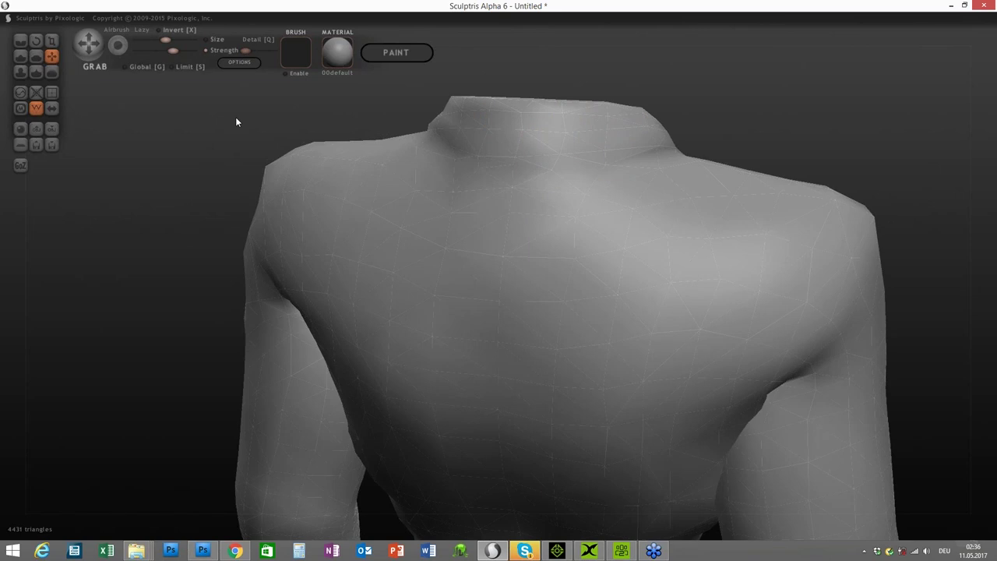
right_drag(237, 122, 293, 123)
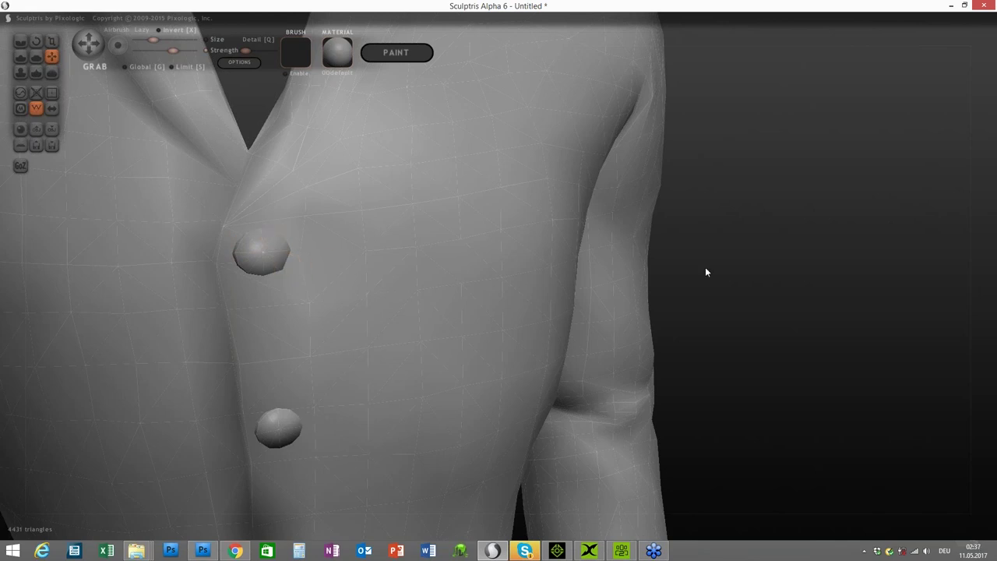
scroll(706, 272, down, 8)
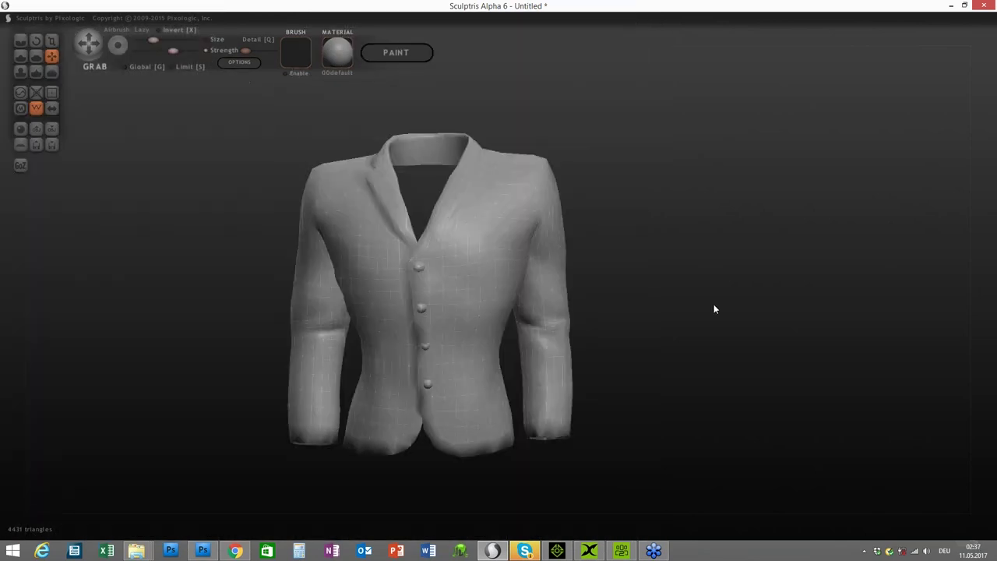
drag(756, 311, 730, 278)
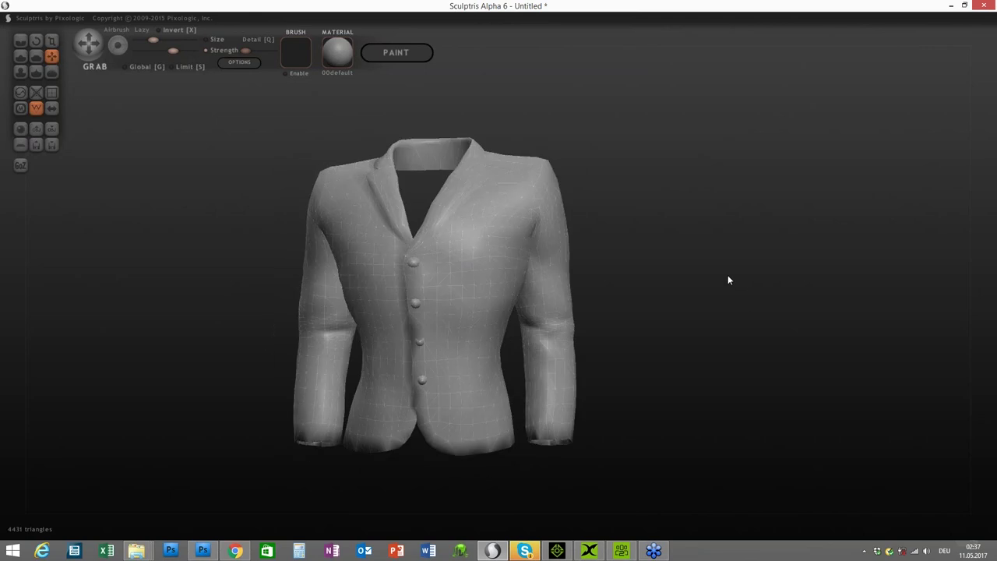
Export the sculpted jacket as Business Suit_mod.obj in the Meshes folder, overwriting the existing file.
click(51, 130)
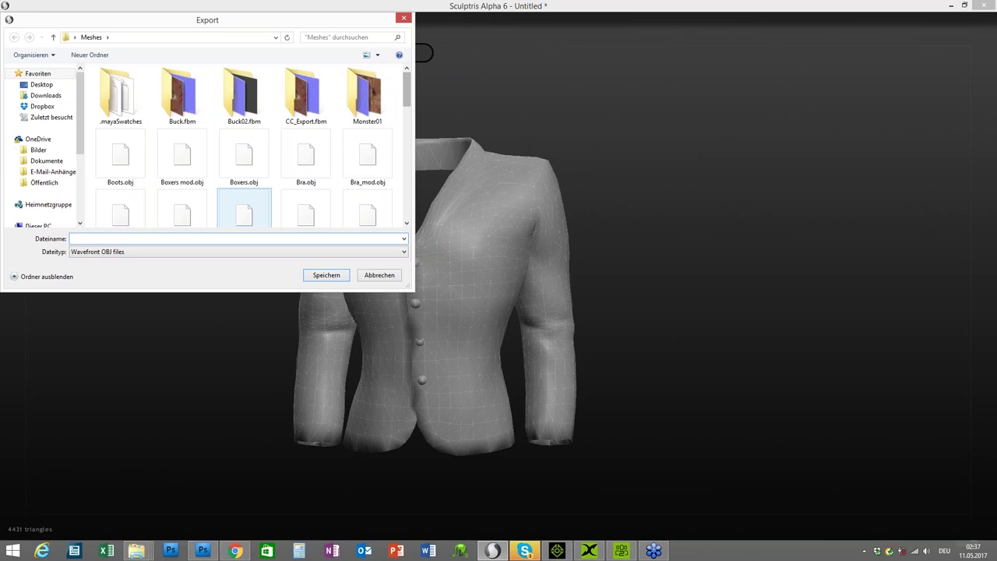
drag(408, 95, 404, 109)
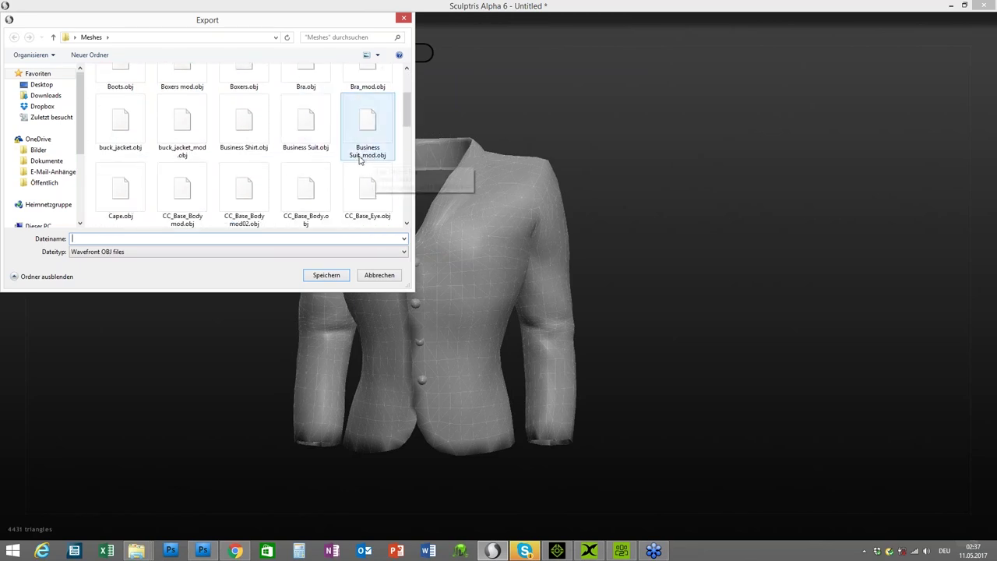
click(368, 138)
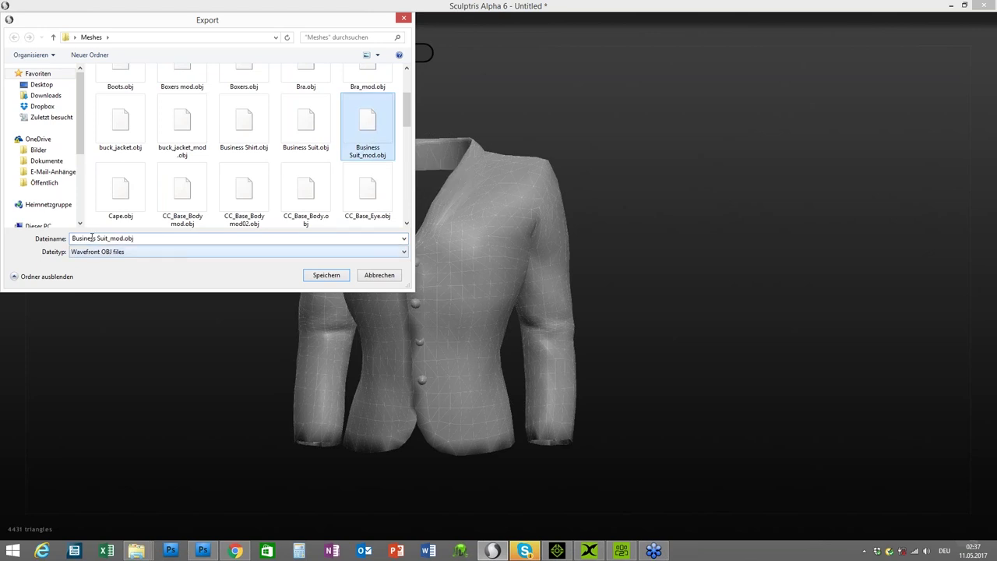
click(118, 239)
click(124, 238)
drag(125, 239, 113, 241)
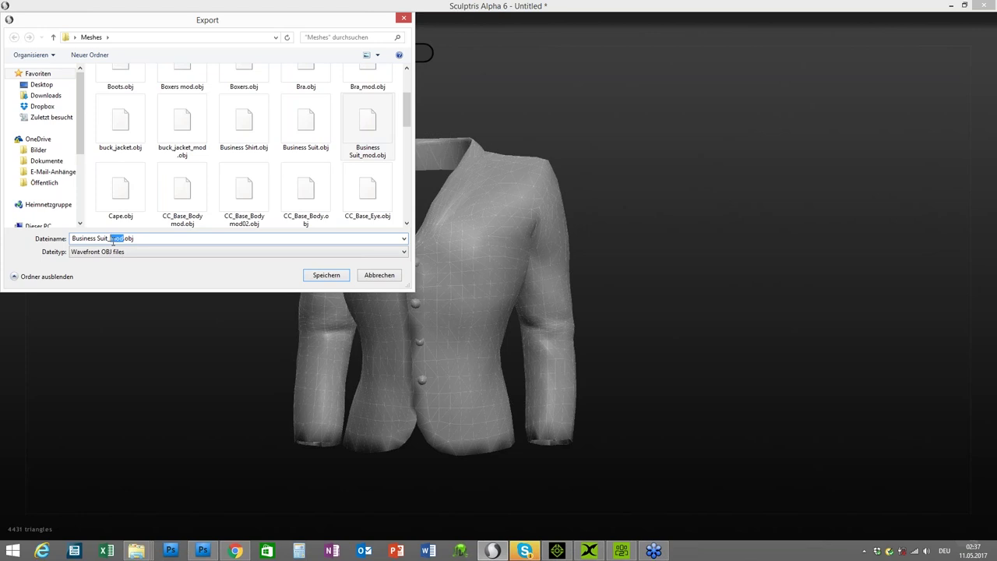
click(336, 277)
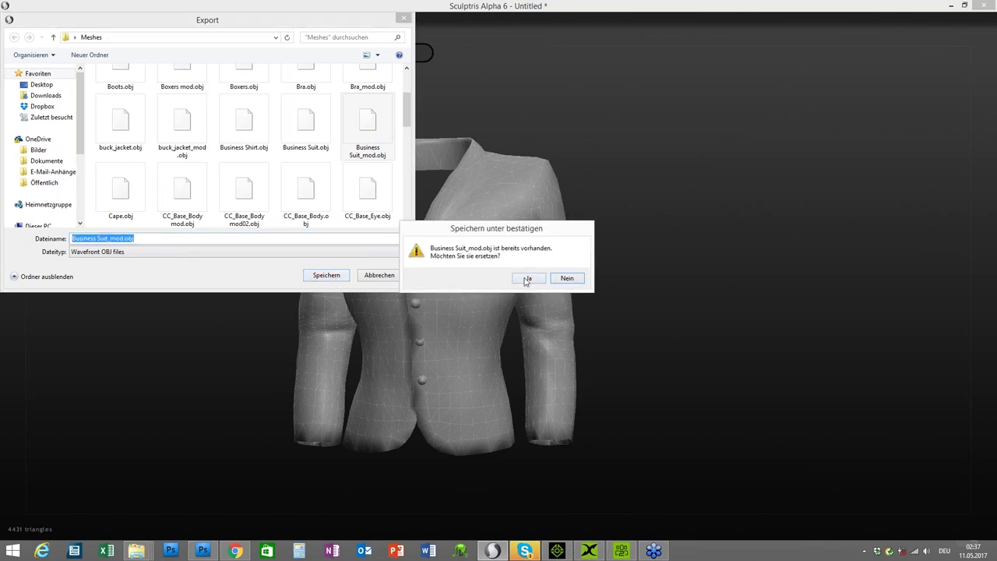
click(529, 279)
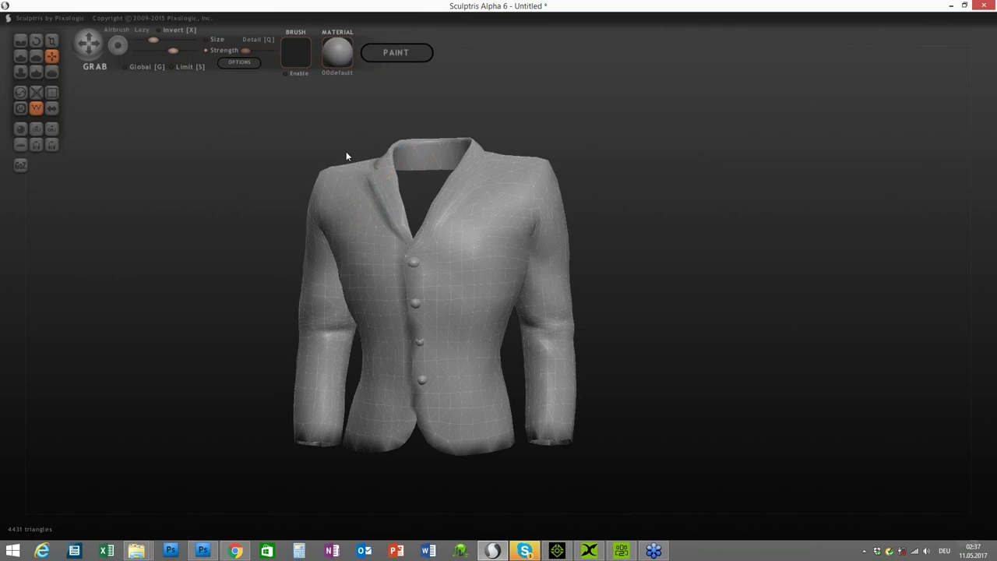
Switch to 3DXchange and replace the Business Suit mesh with Business Suit_mod.obj, keeping the original UV.
click(950, 6)
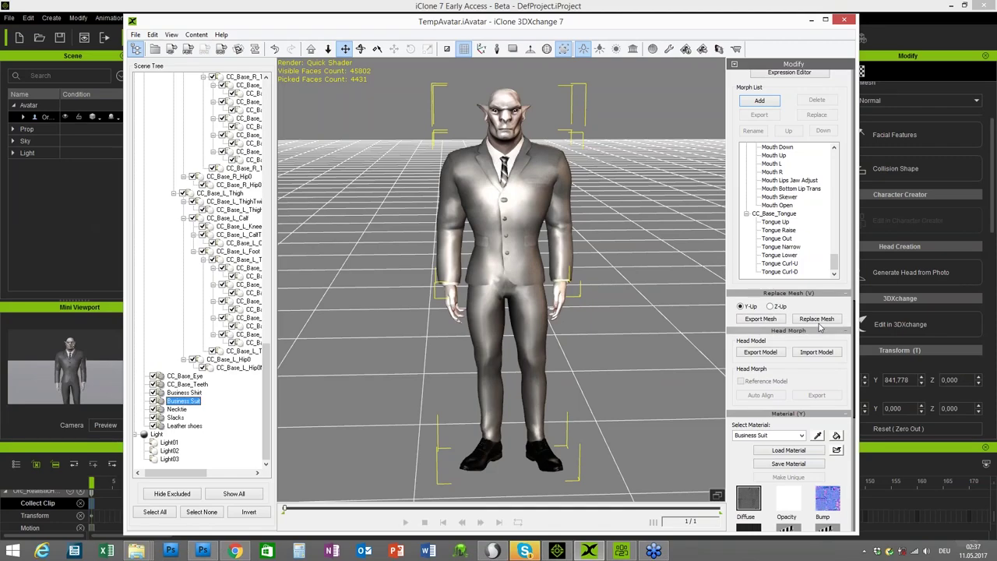
click(817, 319)
scroll(605, 125, down, 2)
scroll(606, 124, down, 1)
click(375, 199)
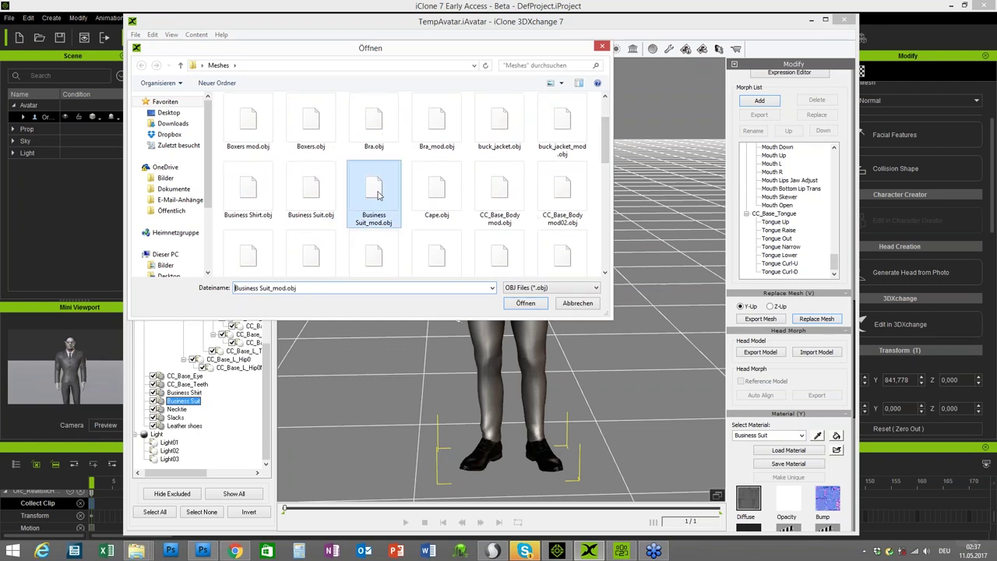
click(523, 305)
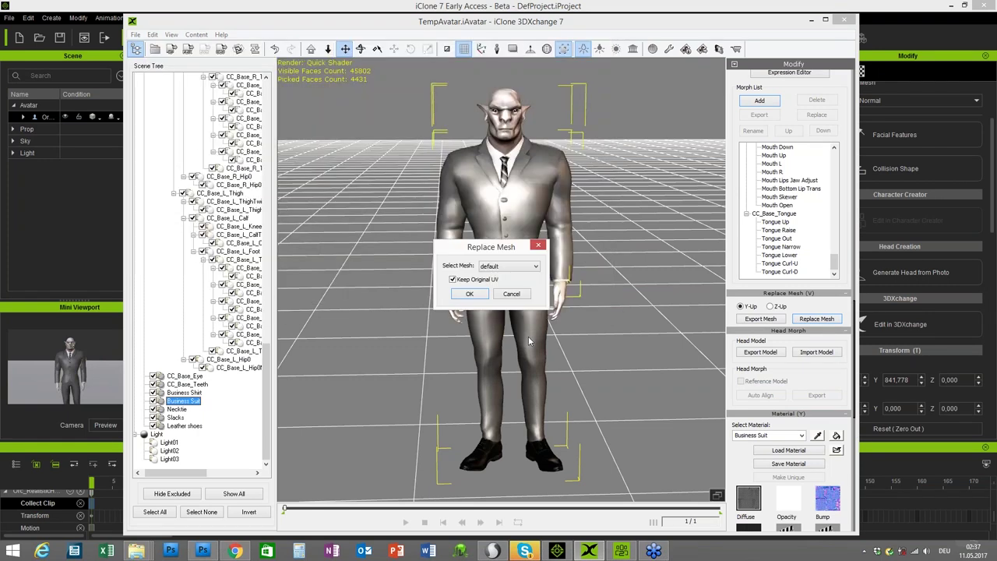
click(475, 296)
right_drag(593, 294, 611, 285)
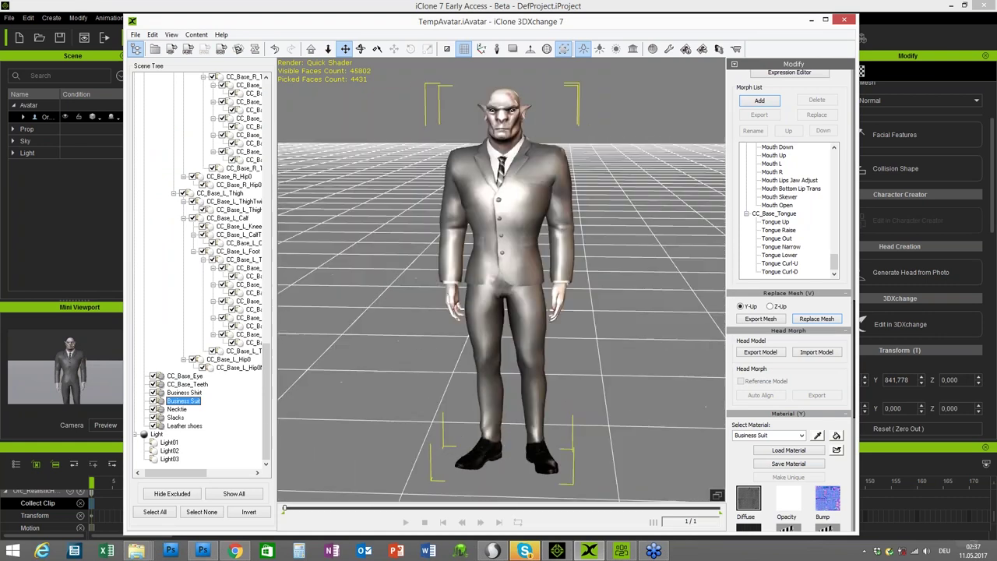
Switch to iClone and move the existing orc avatar sideways along the red axis, away from the scene's centre.
click(844, 19)
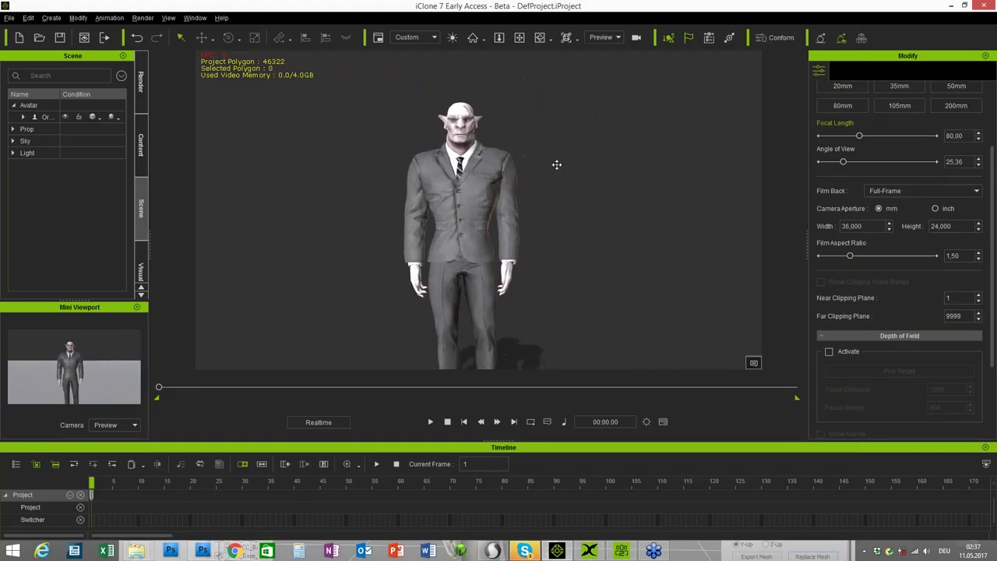
click(453, 187)
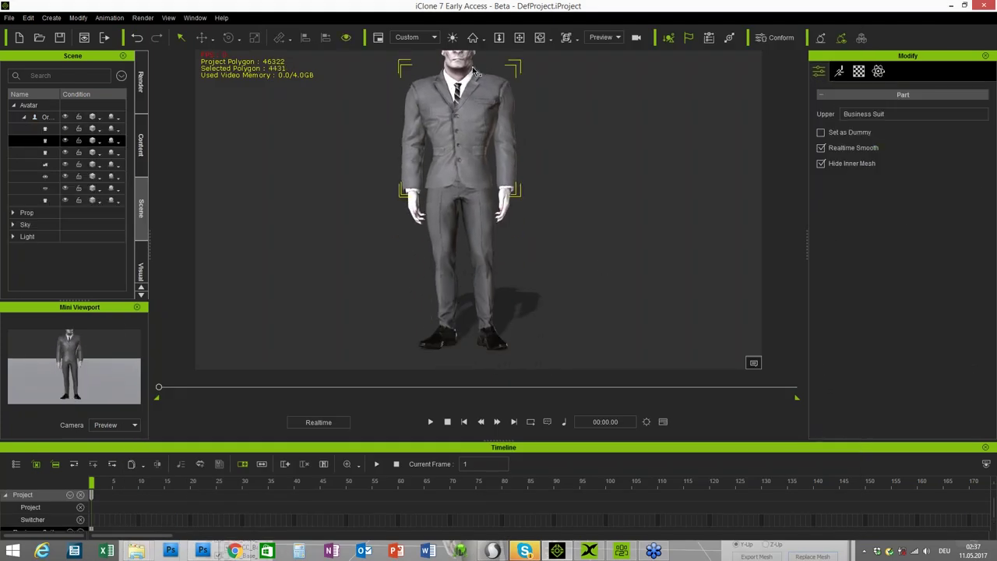
click(683, 186)
scroll(650, 191, down, 2)
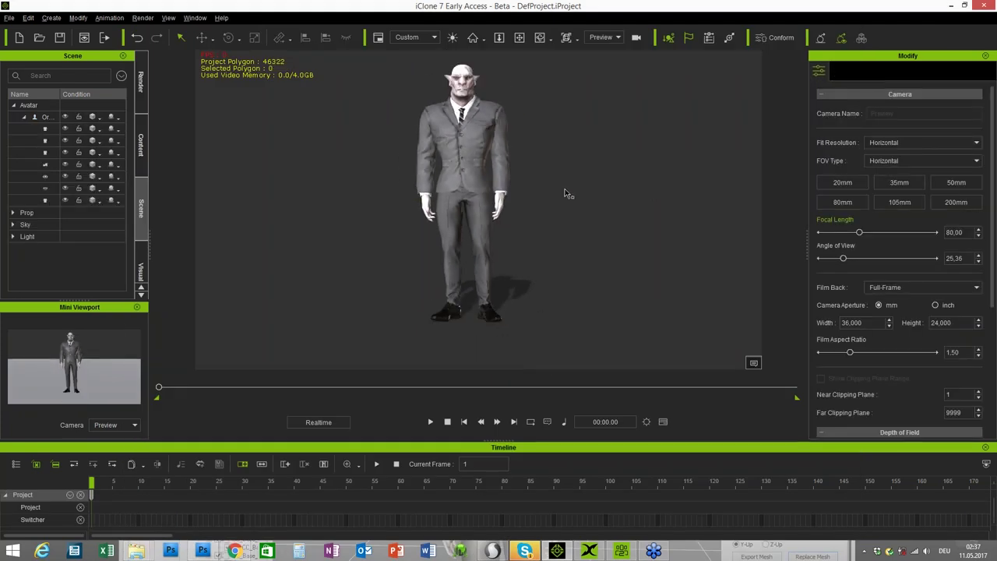
click(470, 93)
key(w)
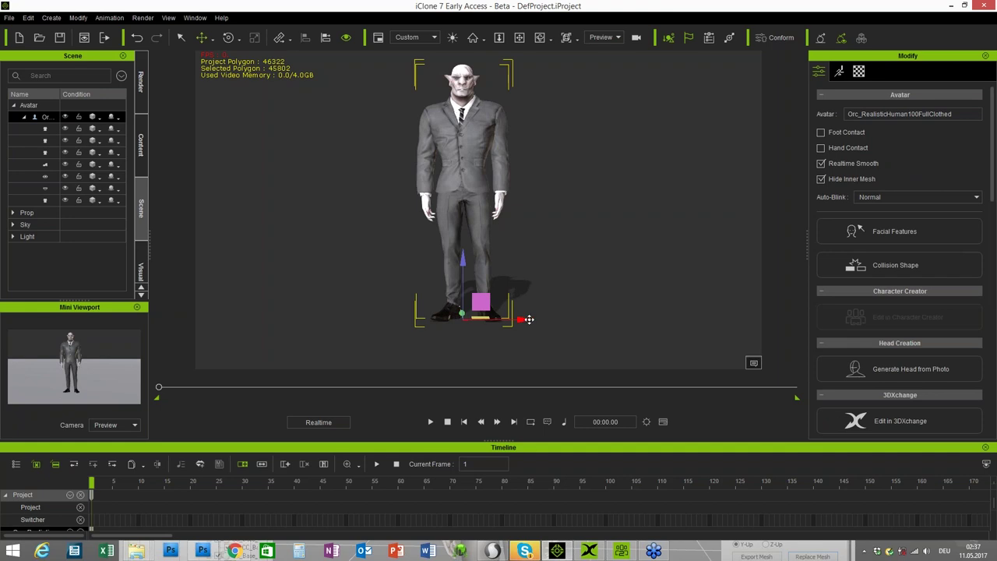
drag(528, 320, 448, 327)
click(641, 256)
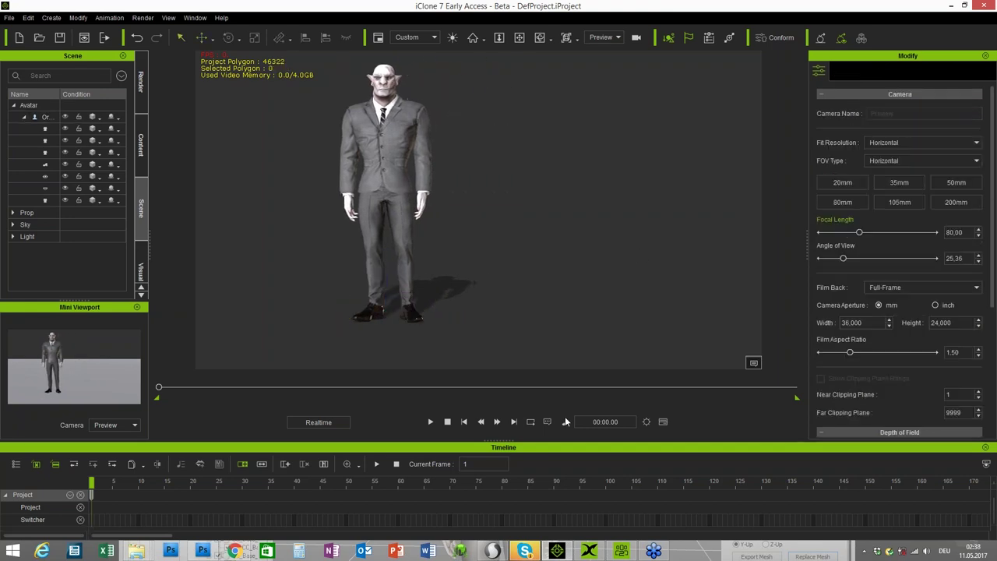
Return to 3DXchange, apply the modified avatar to iClone, and view the iClone scene.
click(557, 551)
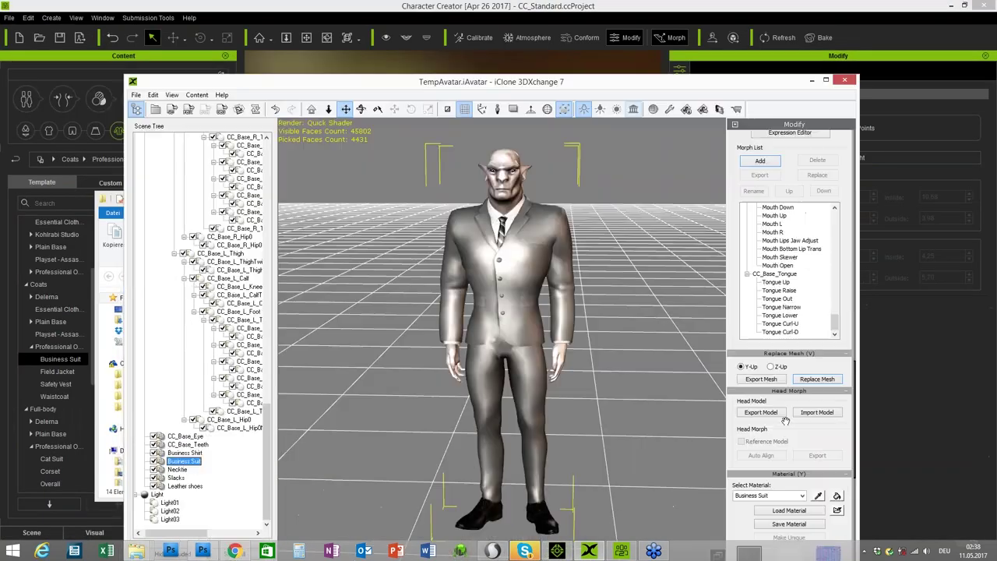
scroll(793, 159, up, 3)
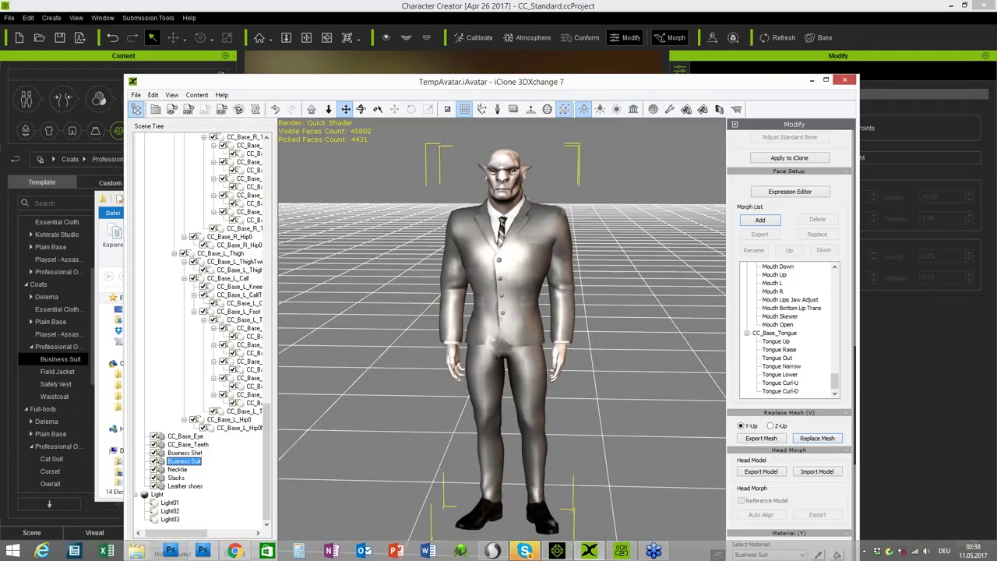
click(794, 156)
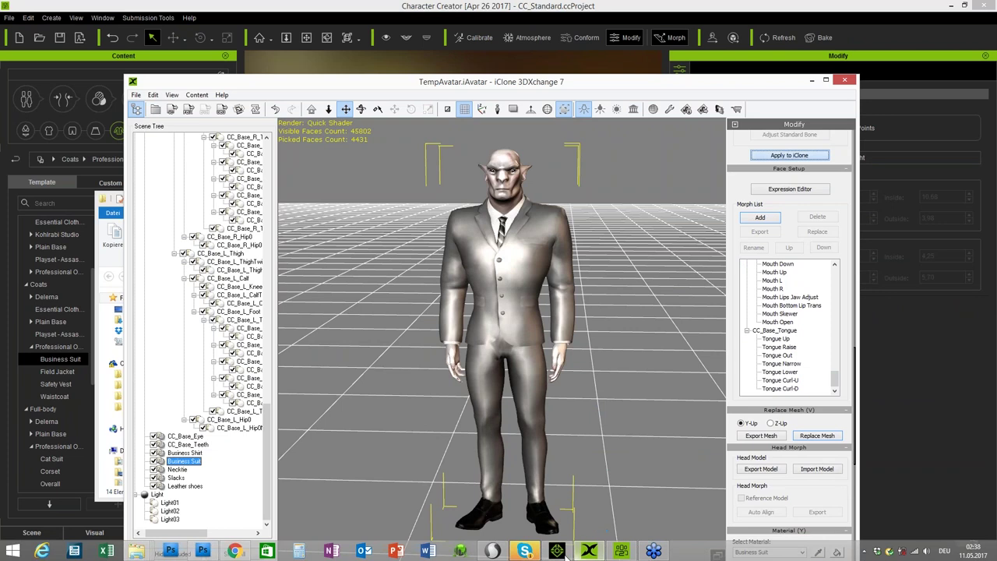
mouse_move(592, 553)
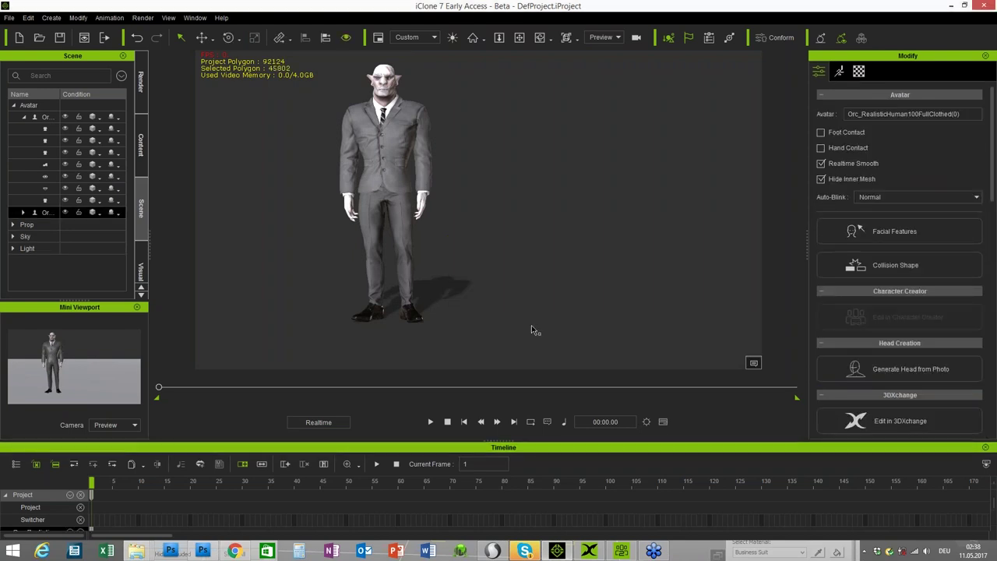
scroll(471, 236, down, 4)
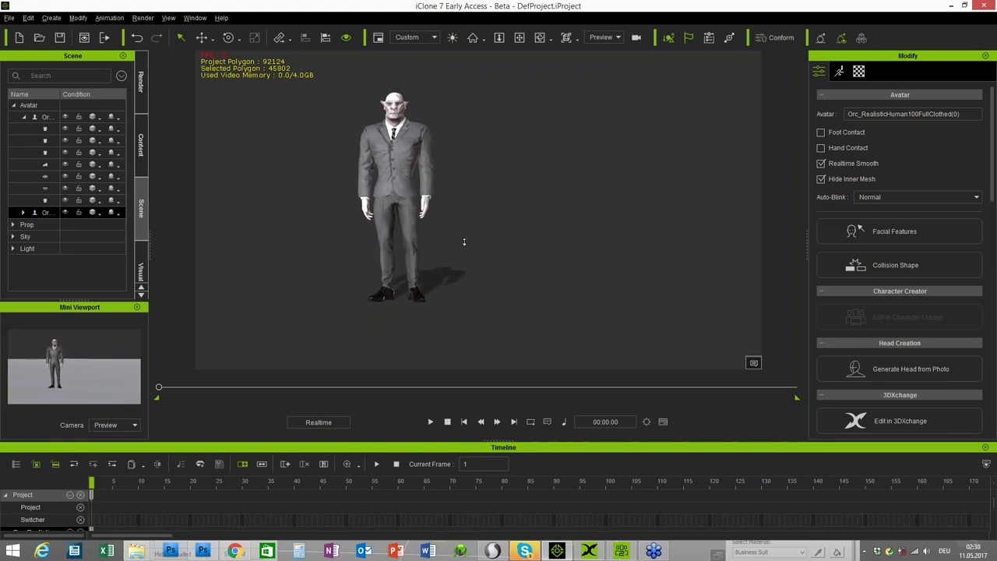
Move the original orc avatar along the red axis until it stands directly beside the newly imported T-posed avatar.
scroll(488, 285, down, 2)
middle_drag(504, 289, 377, 296)
scroll(583, 274, down, 5)
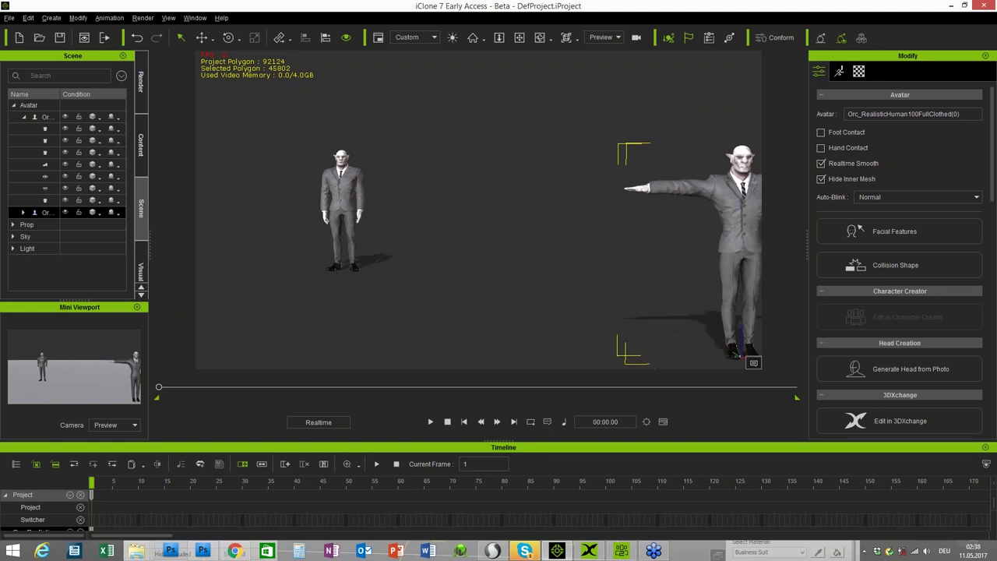
right_drag(545, 234, 331, 212)
click(288, 161)
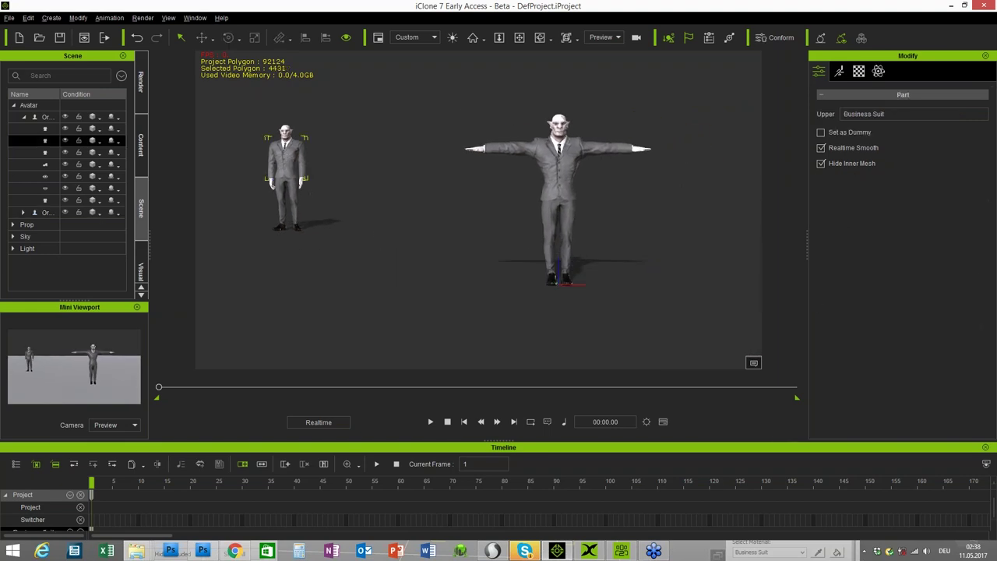
middle_drag(356, 225, 350, 272)
click(52, 119)
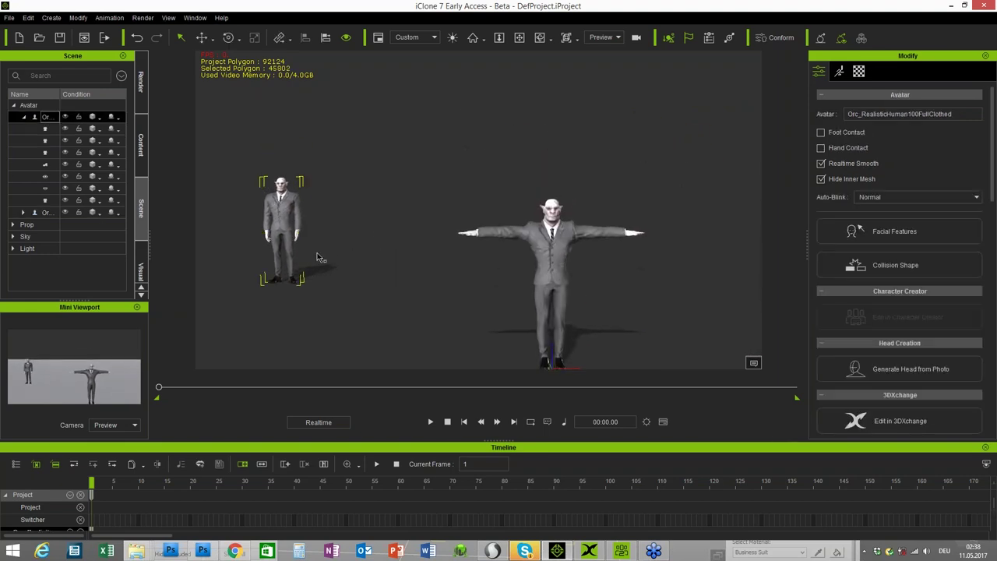
key(w)
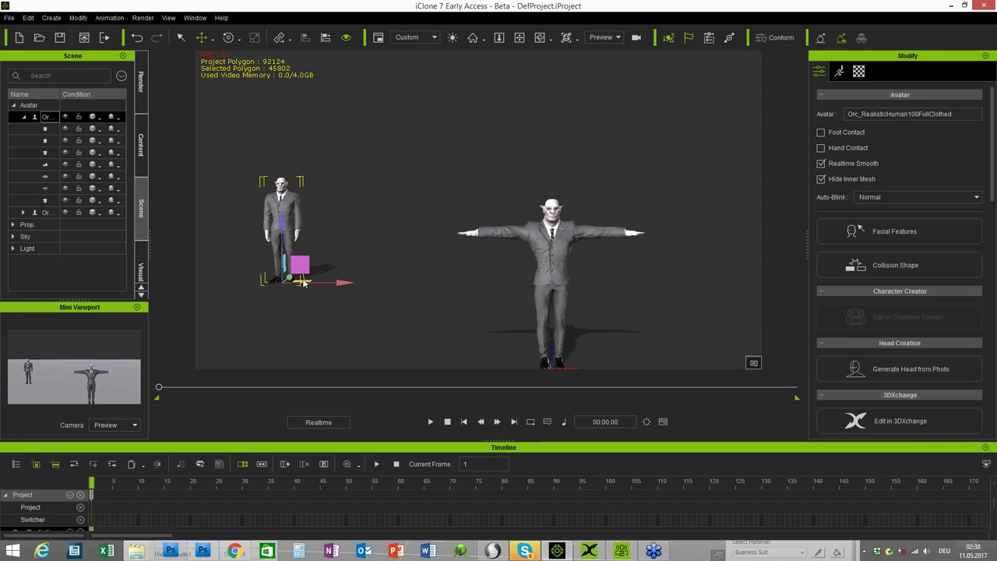
drag(304, 285, 503, 366)
Import the 0-default-stand.iMotion pose from the G5 Male folder onto the new T-posed avatar.
click(554, 224)
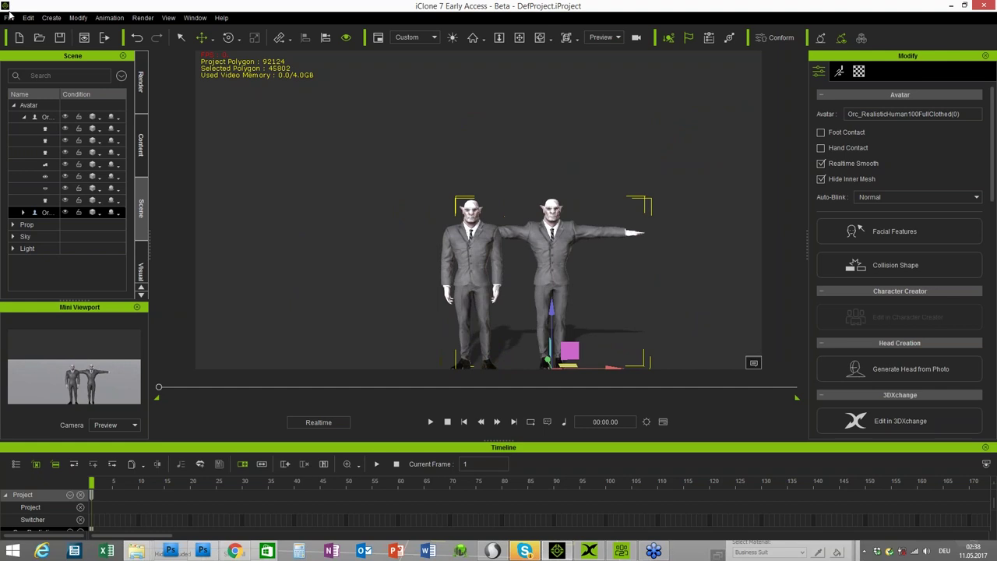
click(9, 17)
mouse_move(50, 92)
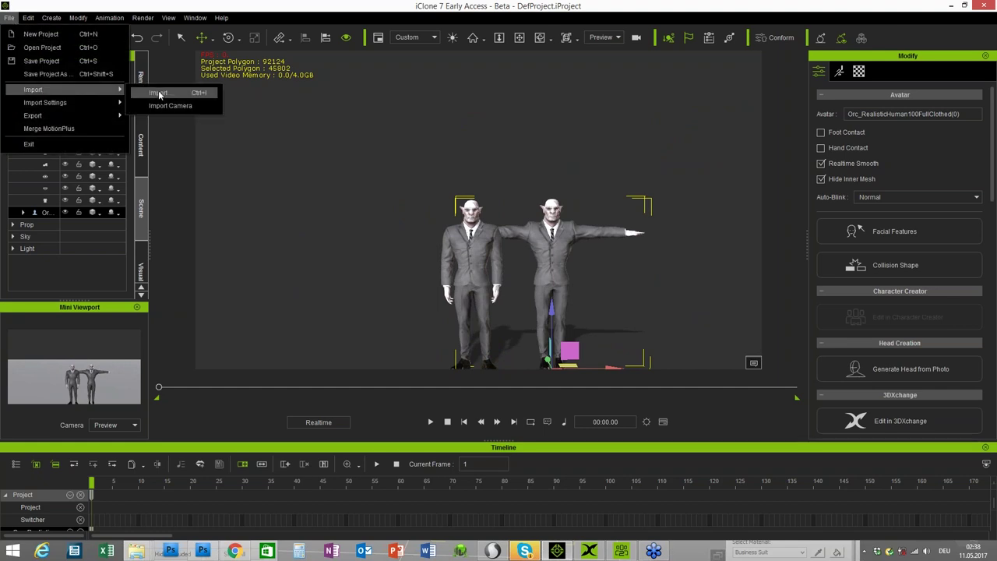
click(168, 103)
click(448, 225)
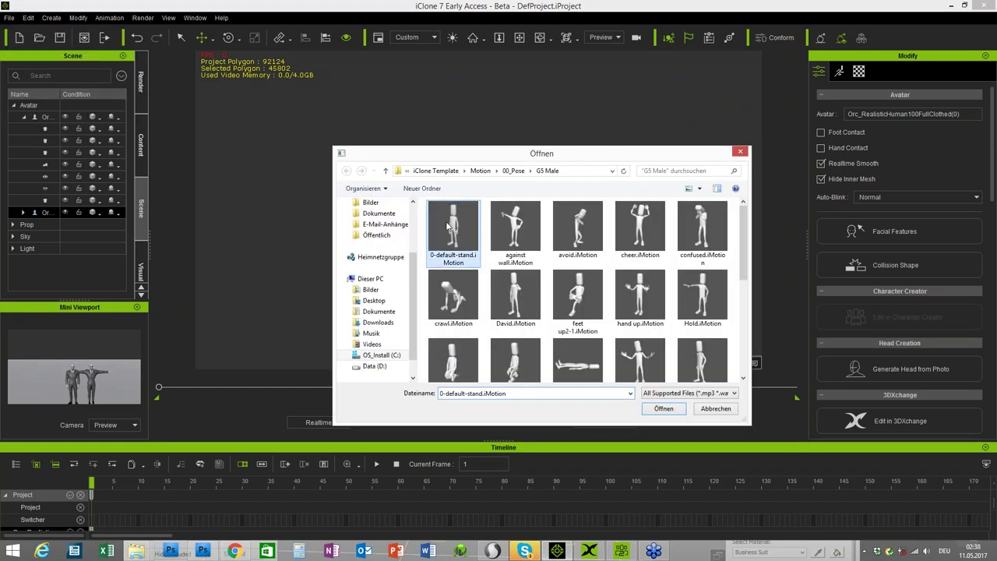
click(661, 410)
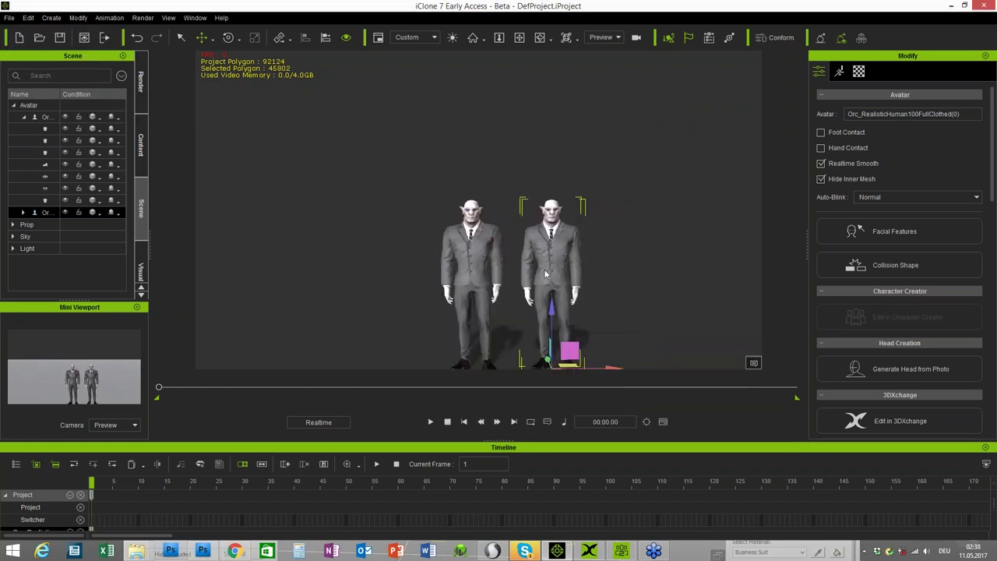
Compare the suit jackets of the two standing orc avatars close up, checking shoulders, sleeves and overall fit from several angles.
scroll(651, 251, up, 5)
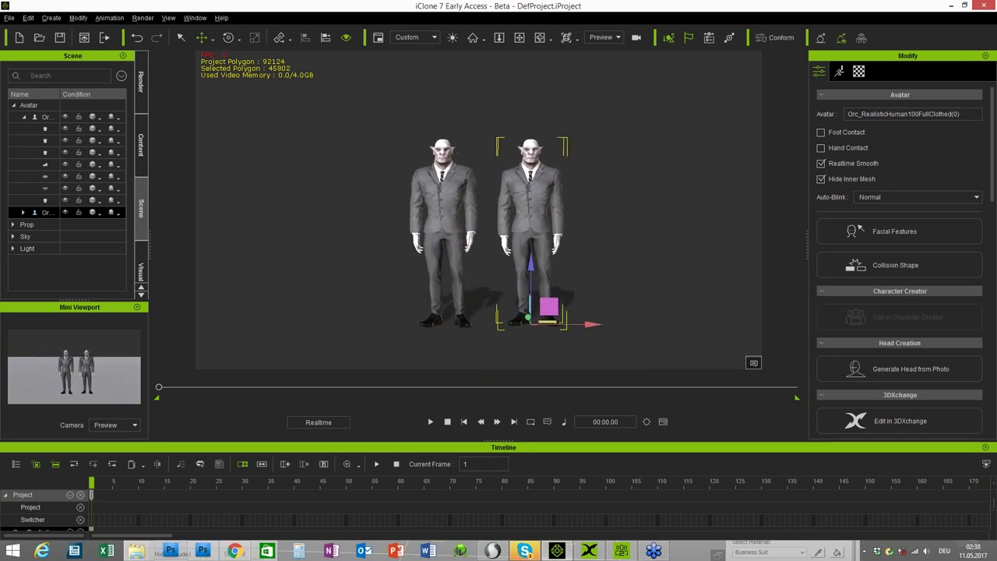
scroll(663, 253, up, 3)
scroll(663, 253, up, 3)
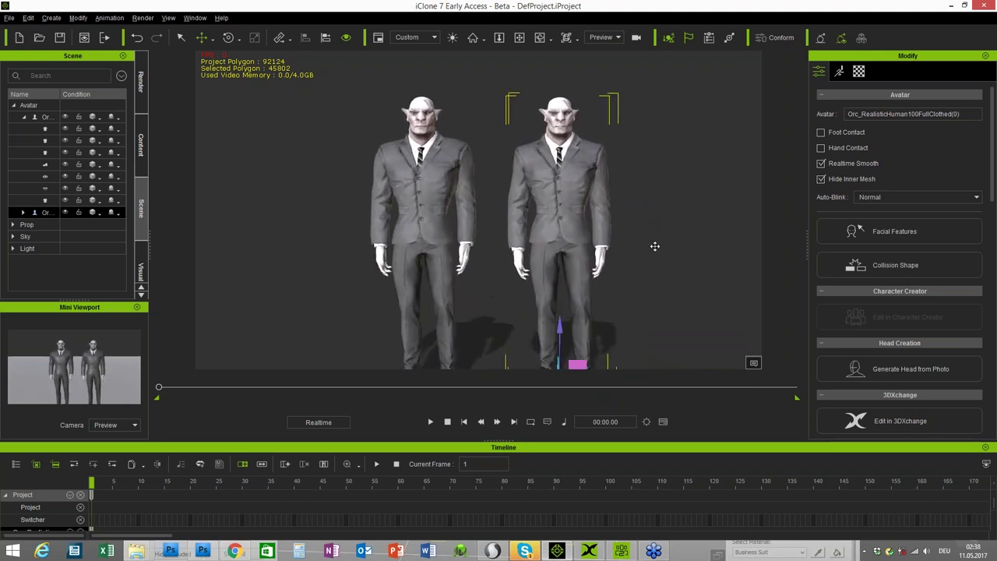
scroll(663, 253, up, 2)
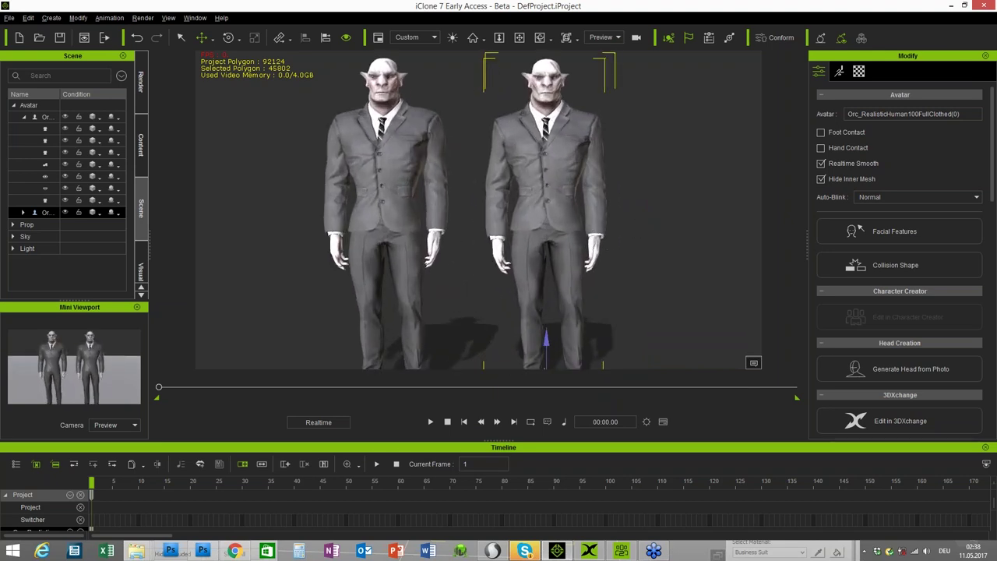
scroll(657, 226, up, 2)
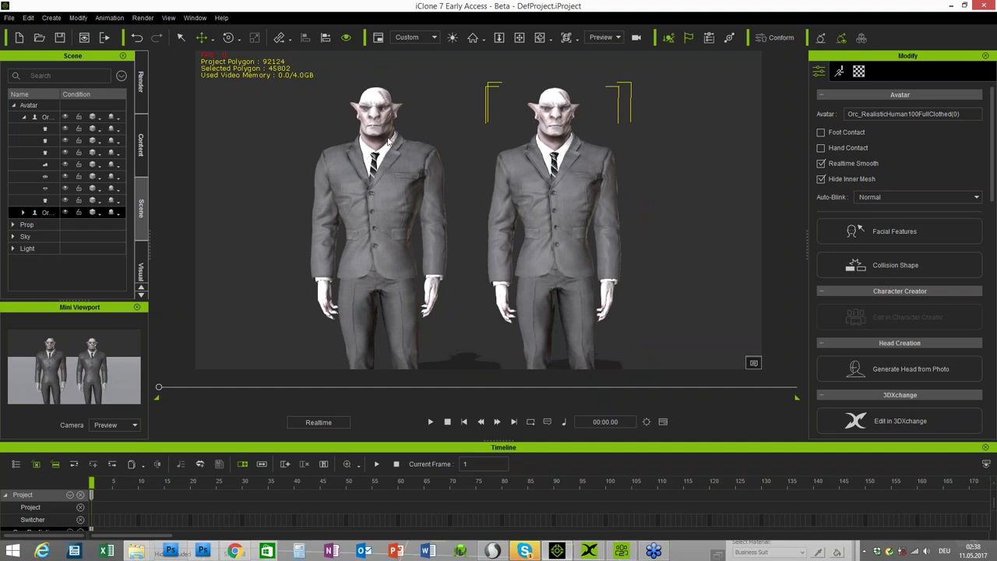
scroll(663, 222, up, 5)
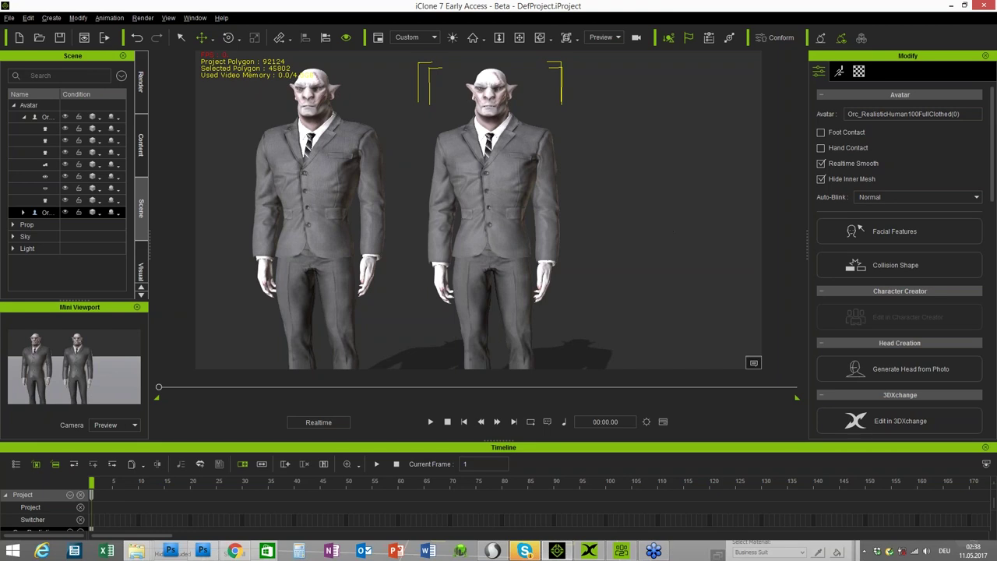
middle_drag(630, 251, 486, 142)
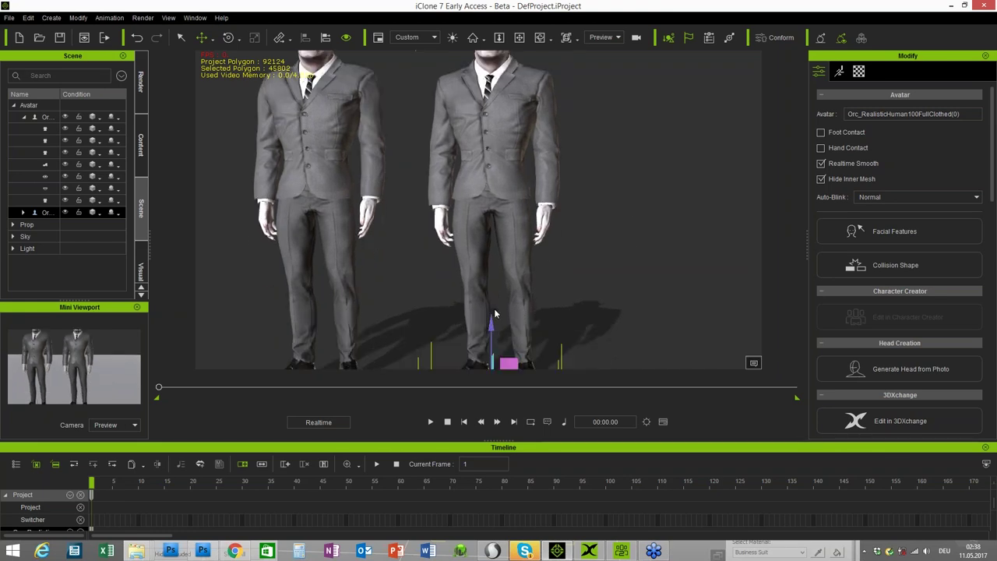
middle_drag(634, 250, 691, 264)
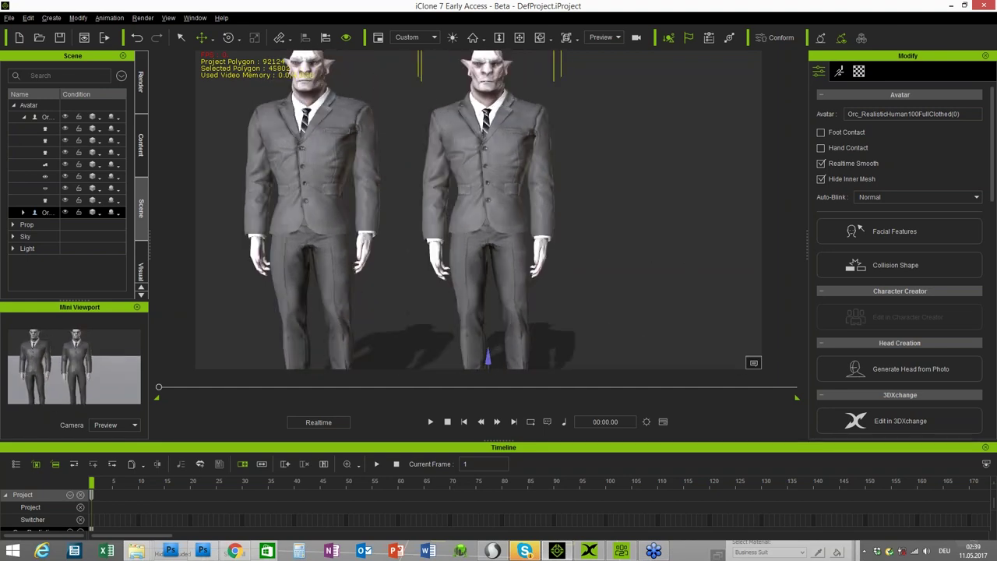
middle_drag(413, 242, 546, 553)
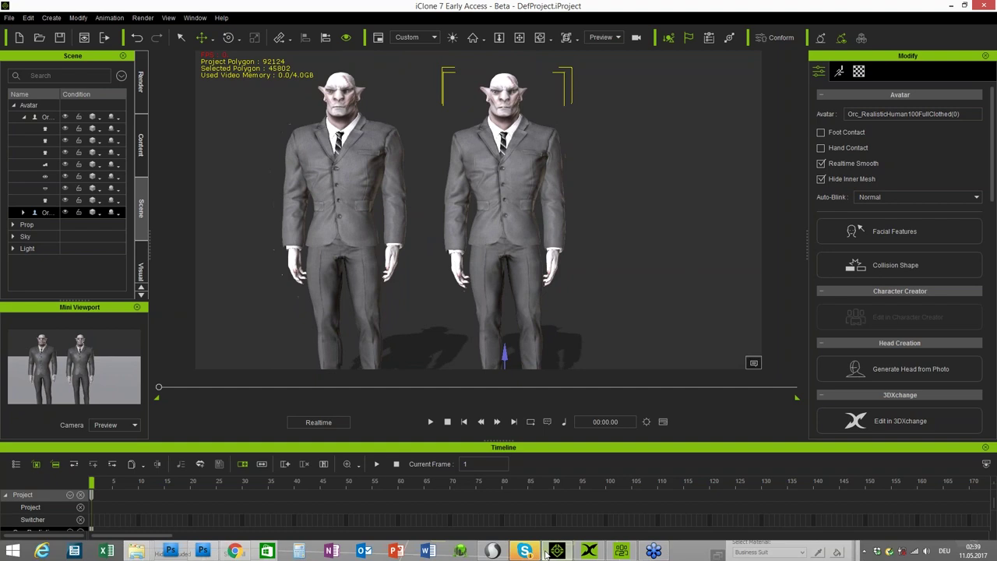
mouse_move(592, 552)
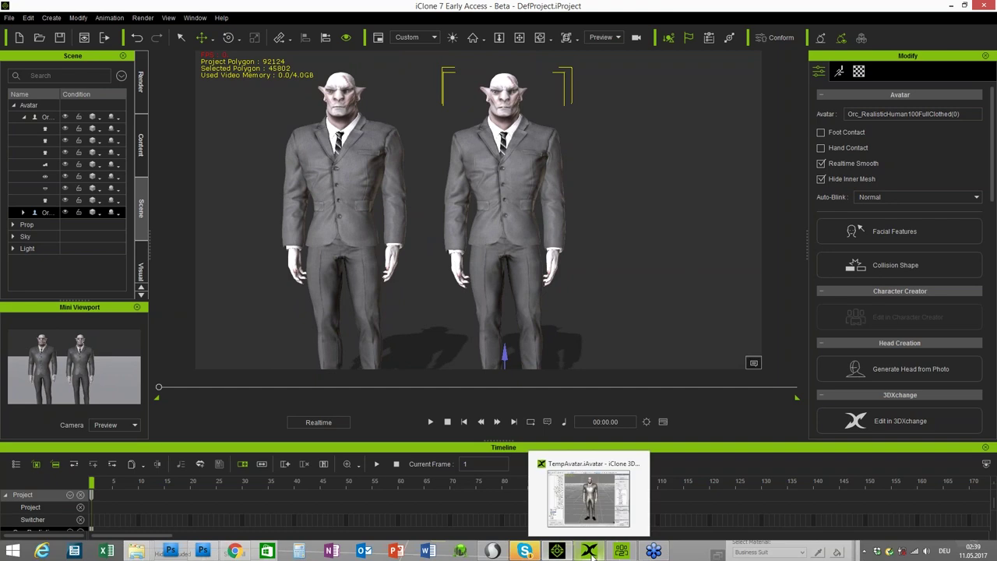
mouse_move(493, 551)
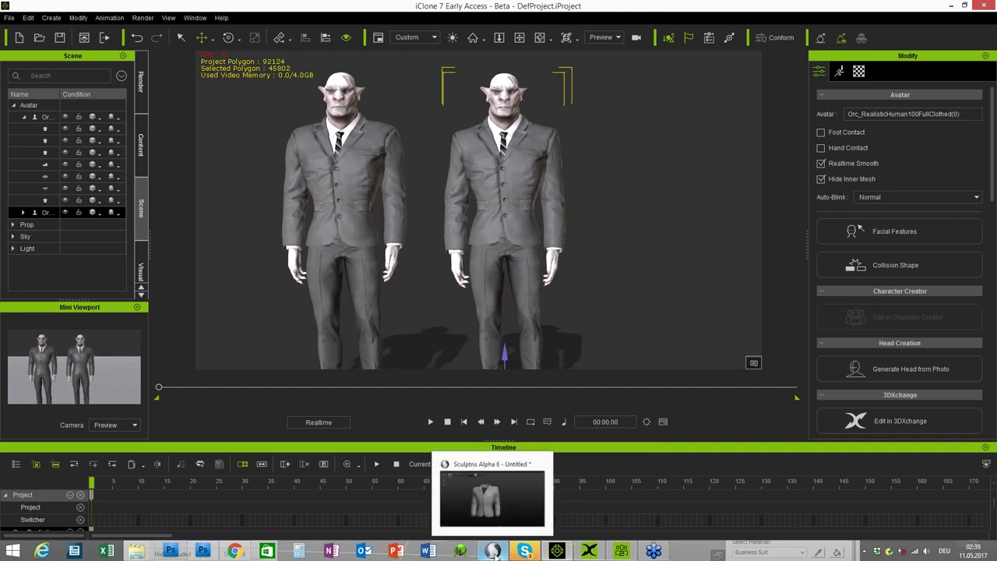
middle_drag(610, 253, 629, 236)
right_drag(630, 236, 593, 285)
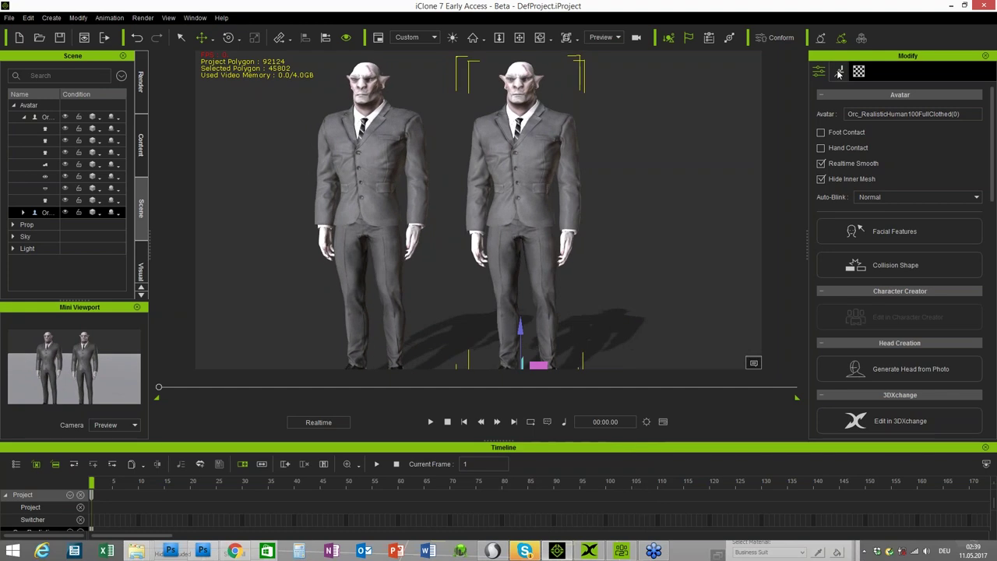
Open Motion Puppet for the new avatar and preview the second male 01_Ex… motion of the Talk category.
click(839, 73)
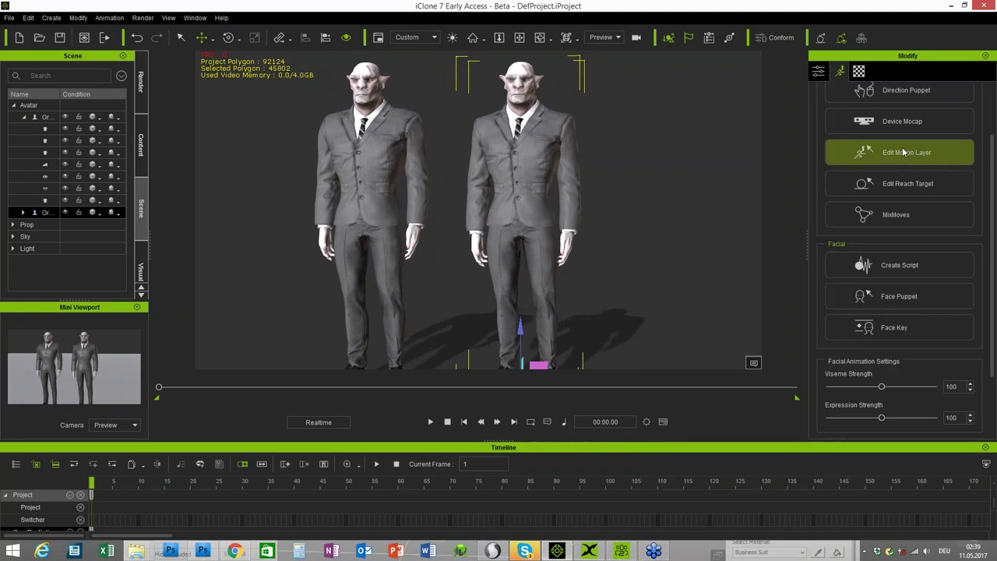
click(907, 90)
key(Escape)
scroll(896, 156, up, 2)
click(903, 128)
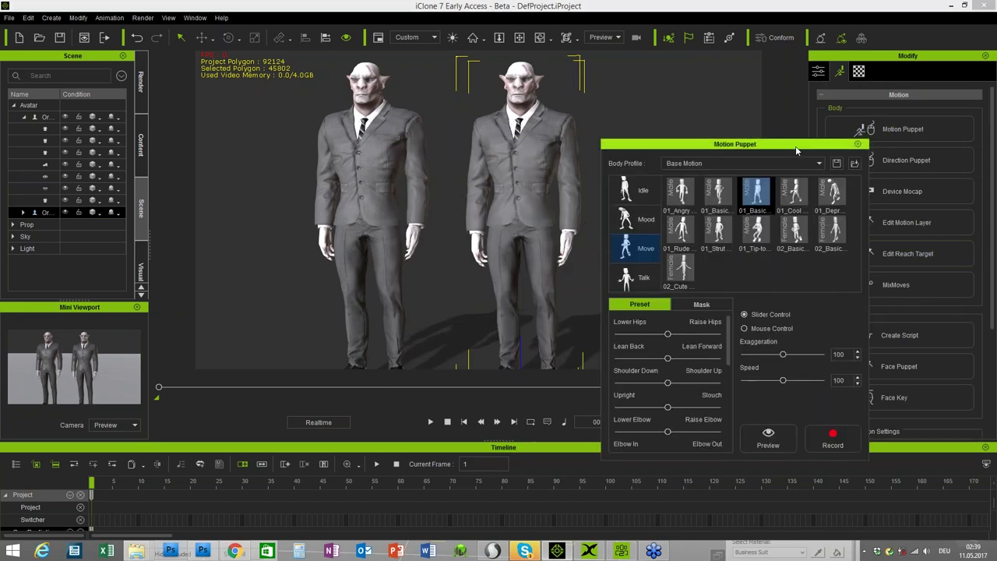
drag(795, 140, 298, 136)
click(147, 258)
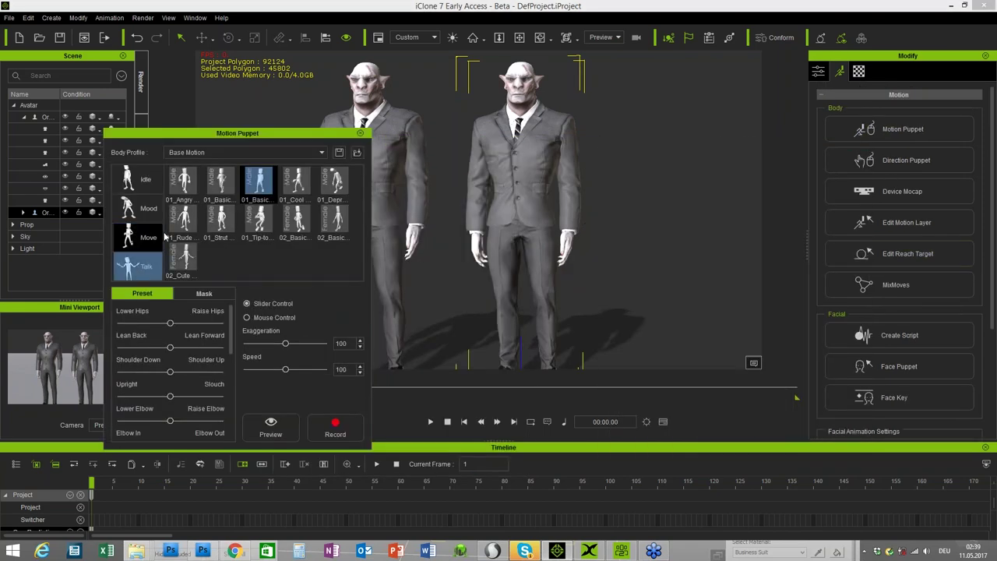
click(220, 181)
click(286, 435)
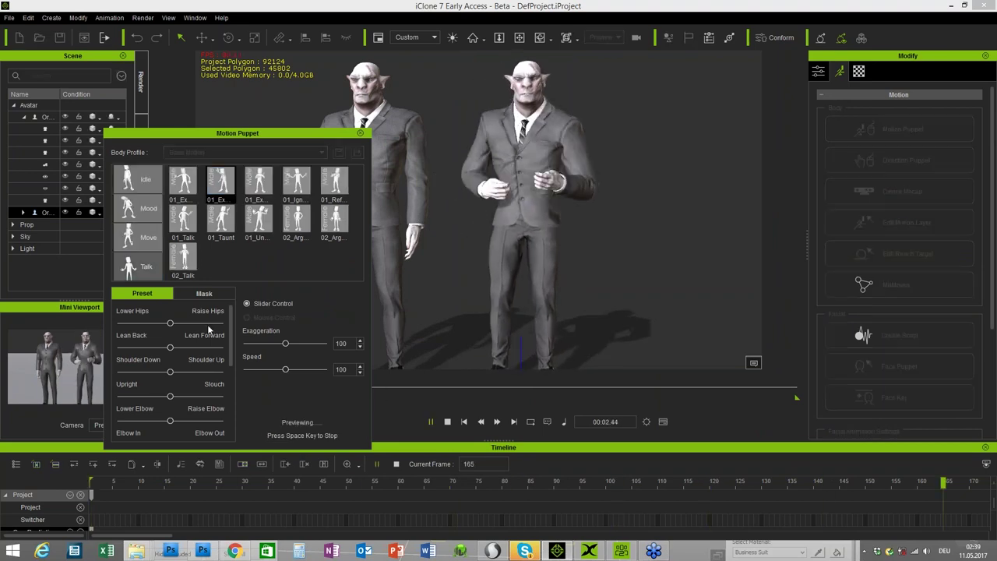
Adjust the puppet preset towards Shoulder Up, check the avatar from the side, and stop the preview.
drag(171, 372, 196, 371)
right_drag(467, 117, 520, 113)
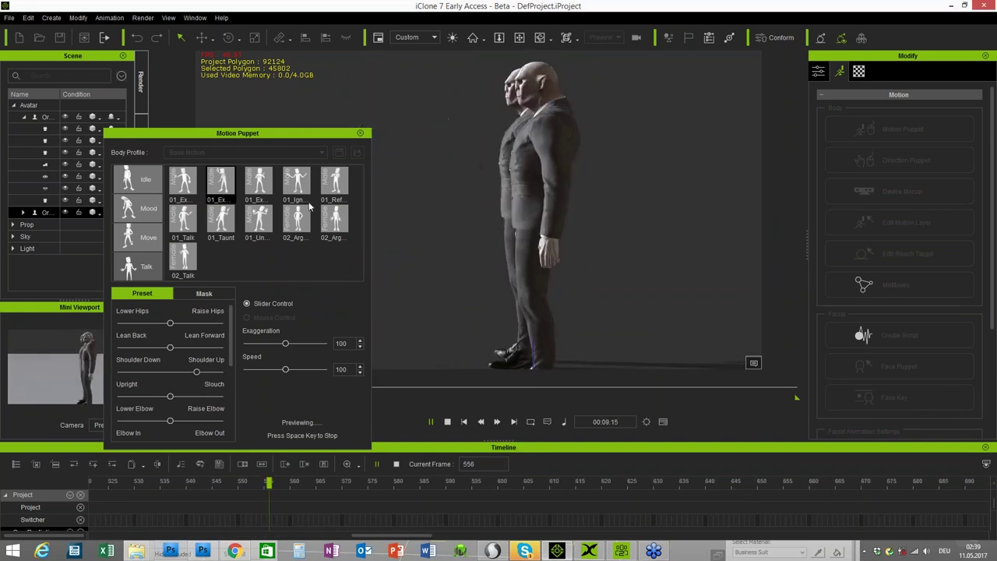
key(space)
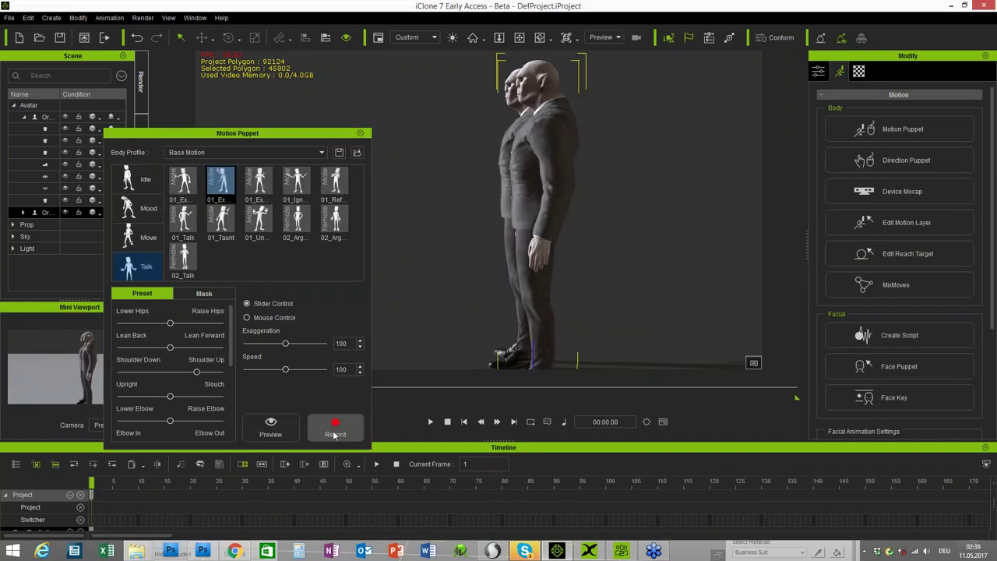
Record about three seconds of the talk motion on the avatar, close Motion Puppet, and return to the first frame.
click(332, 430)
key(space)
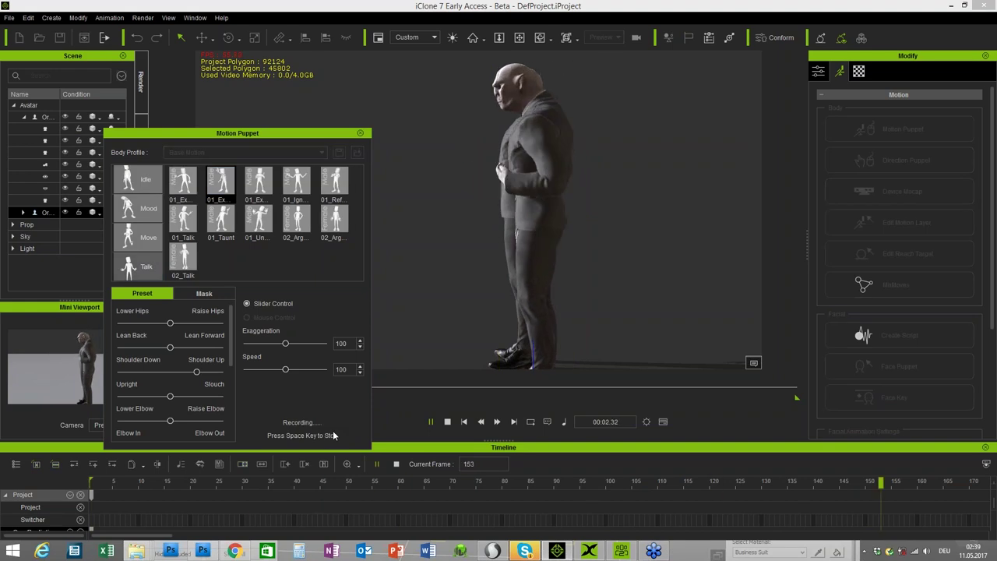
key(space)
click(361, 134)
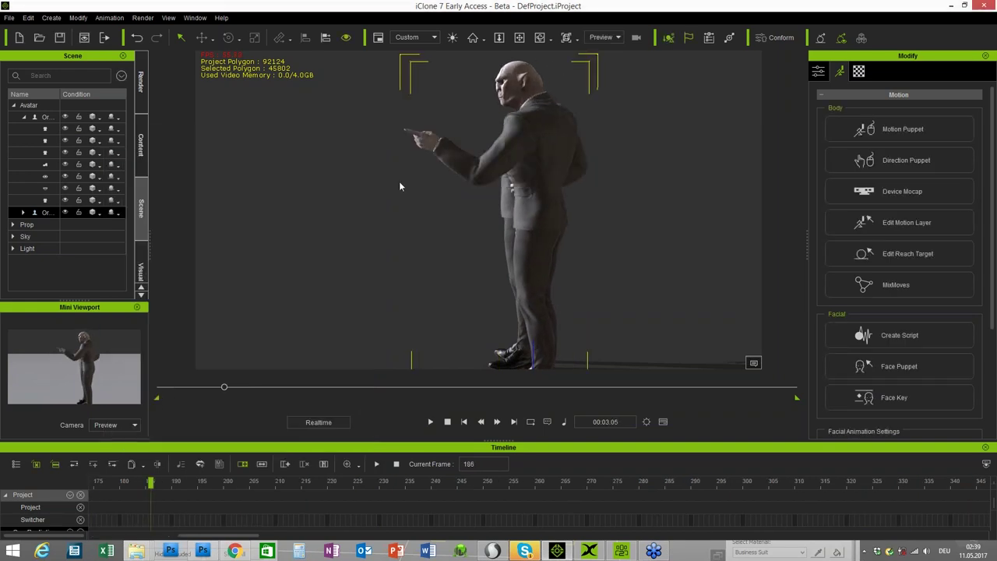
click(448, 422)
Open Edit Motion Layer and shift the new avatar's left shoulder slightly along the green axis.
right_drag(345, 263, 561, 272)
click(907, 223)
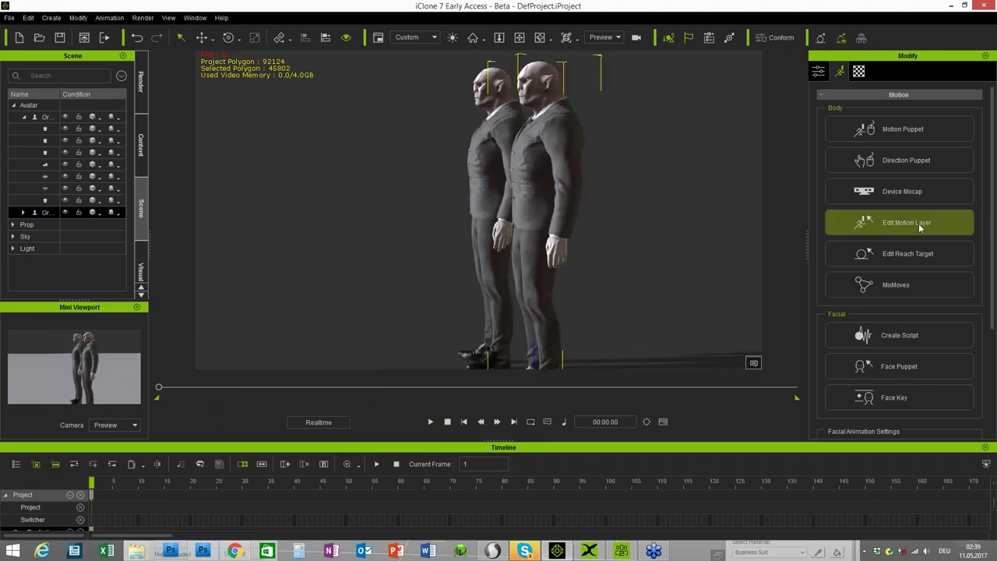
click(165, 322)
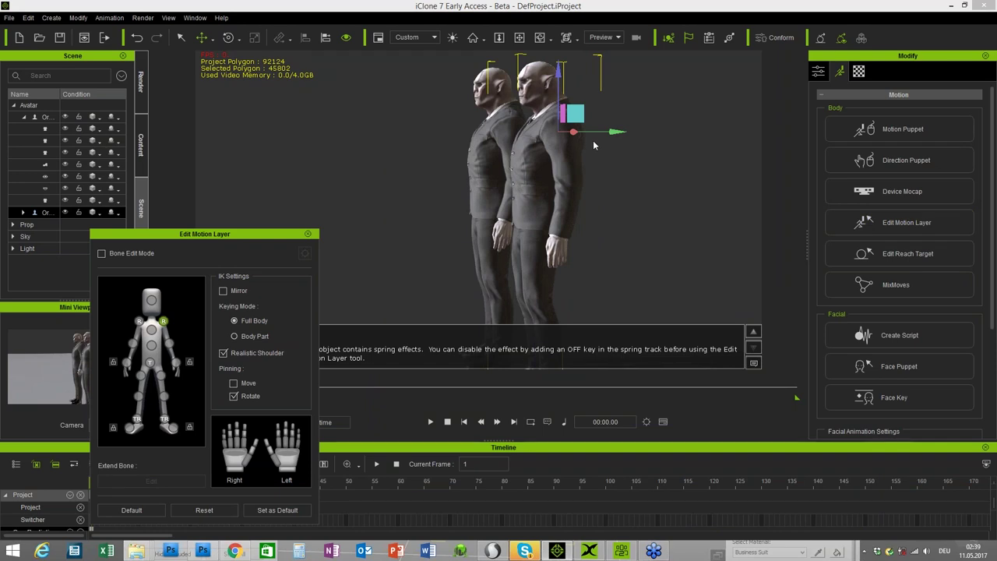
drag(630, 132, 617, 133)
Play back the edited talk motion from the front and close the Edit Motion Layer editor.
right_drag(616, 133, 654, 199)
click(431, 421)
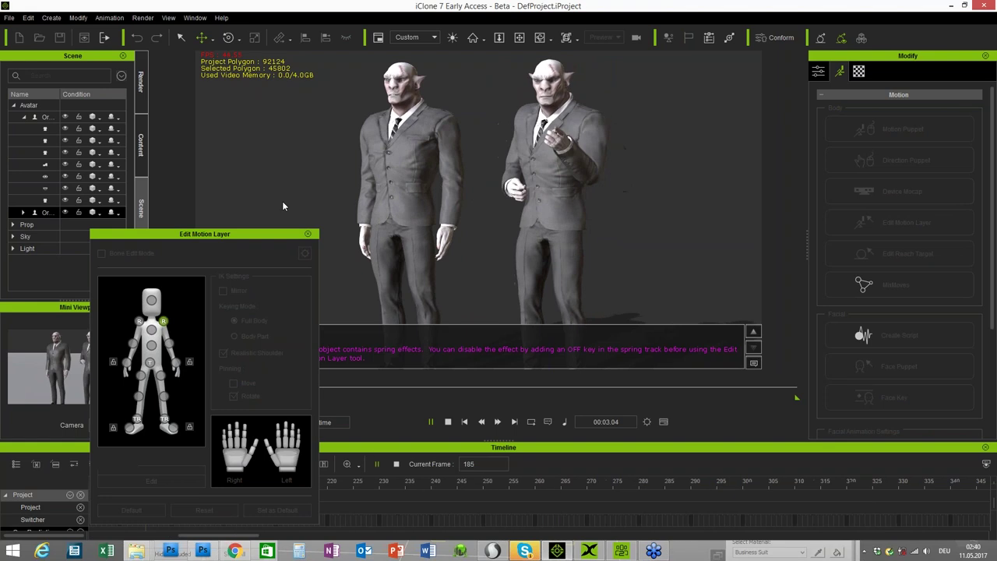
click(310, 233)
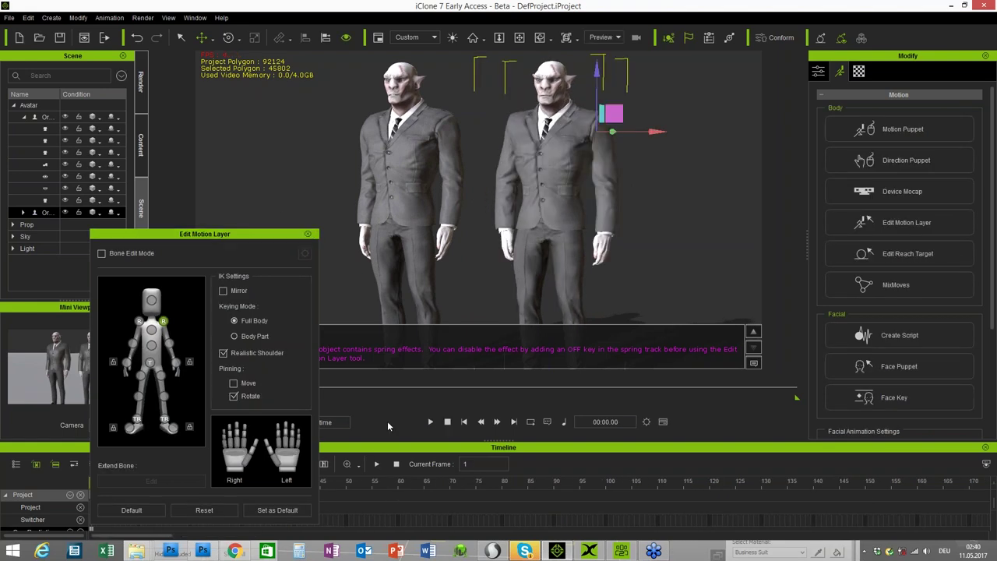
click(310, 234)
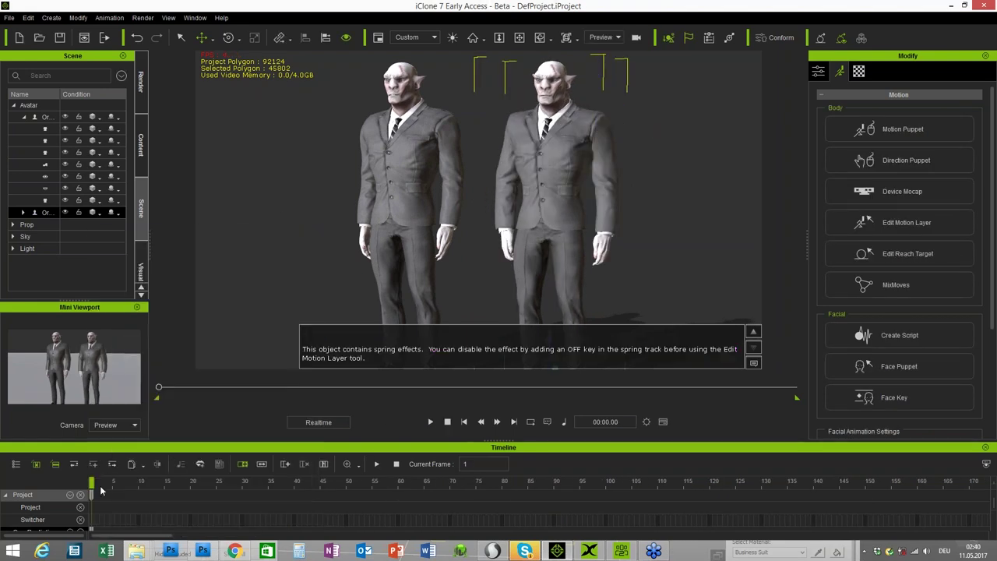
Scrub the animation to about frame 174 and bring up the image-based lighting settings with enough width to show their values.
drag(147, 486, 991, 460)
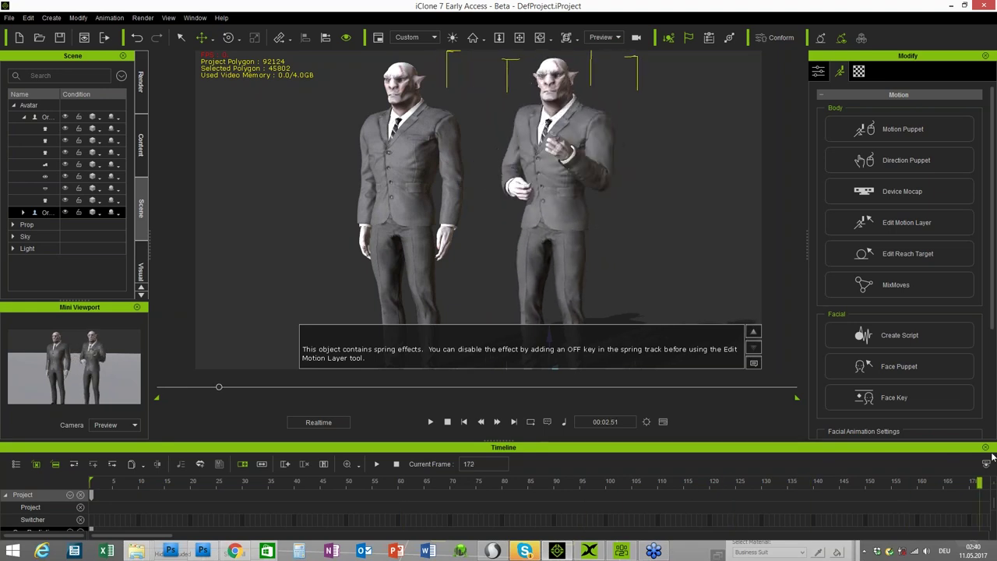
click(142, 269)
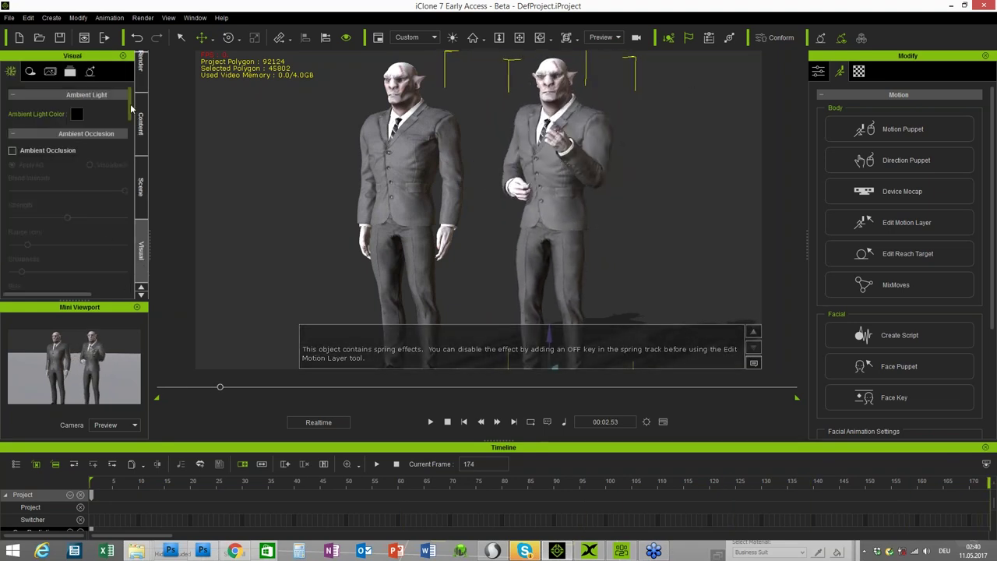
scroll(130, 156, down, 10)
scroll(136, 180, down, 6)
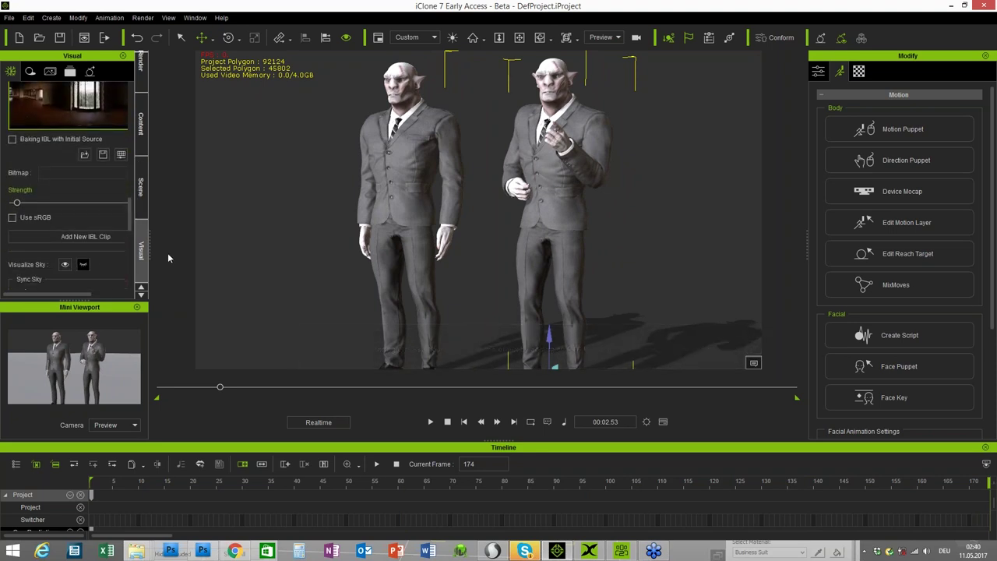
drag(148, 247, 194, 246)
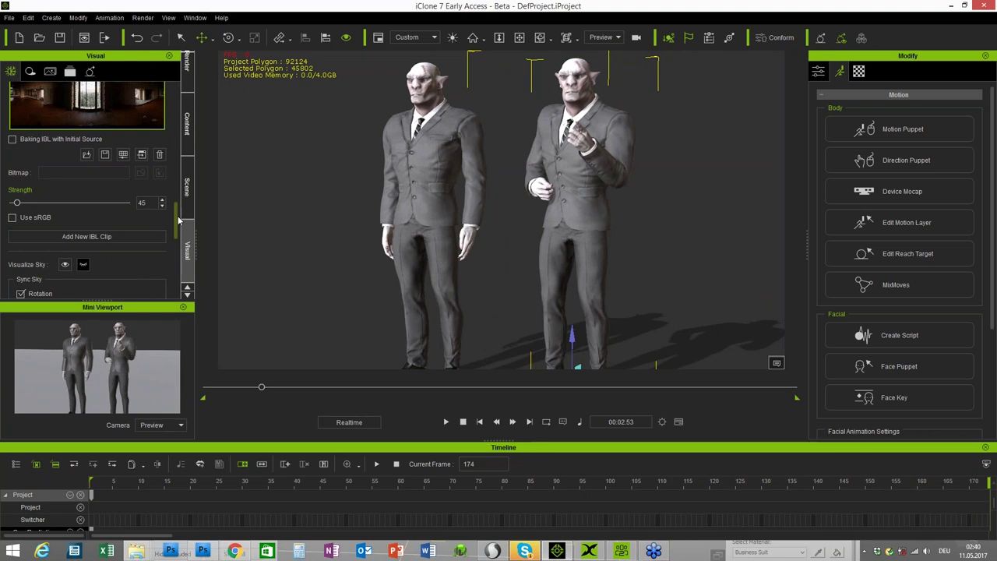
Load 06_02.hdr from the CC2 folder as the image-based lighting source.
scroll(176, 226, down, 2)
scroll(177, 228, up, 4)
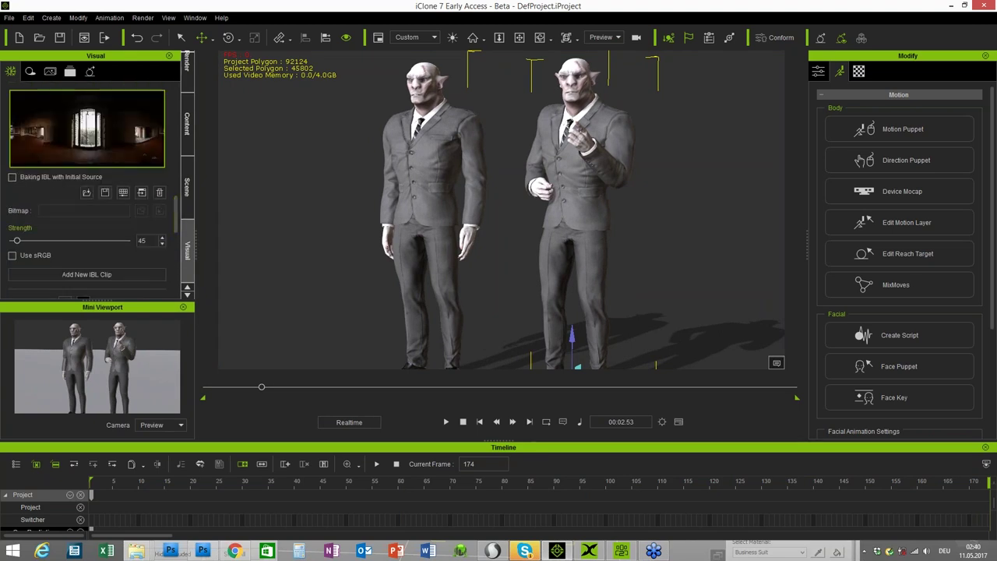
click(87, 129)
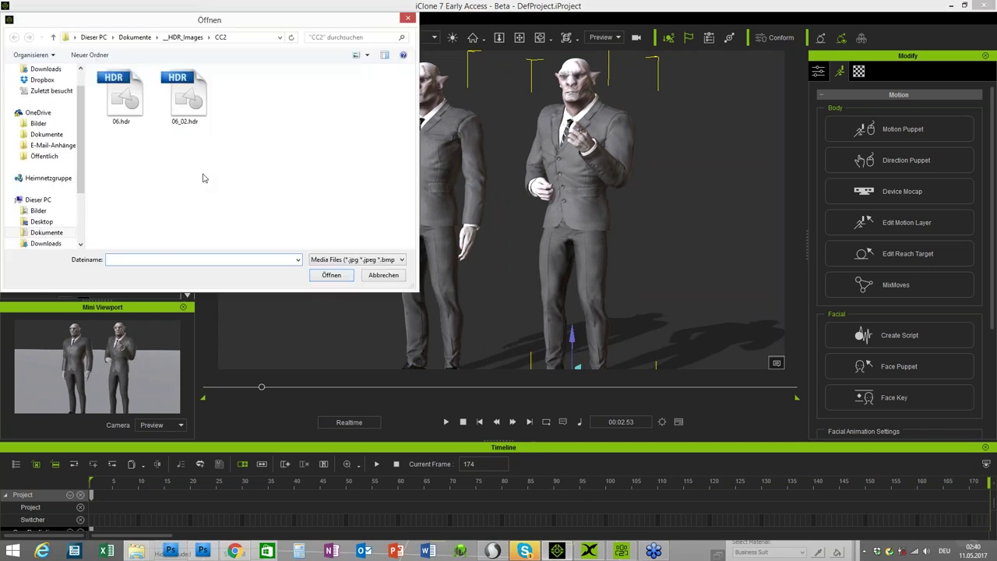
click(179, 99)
click(329, 279)
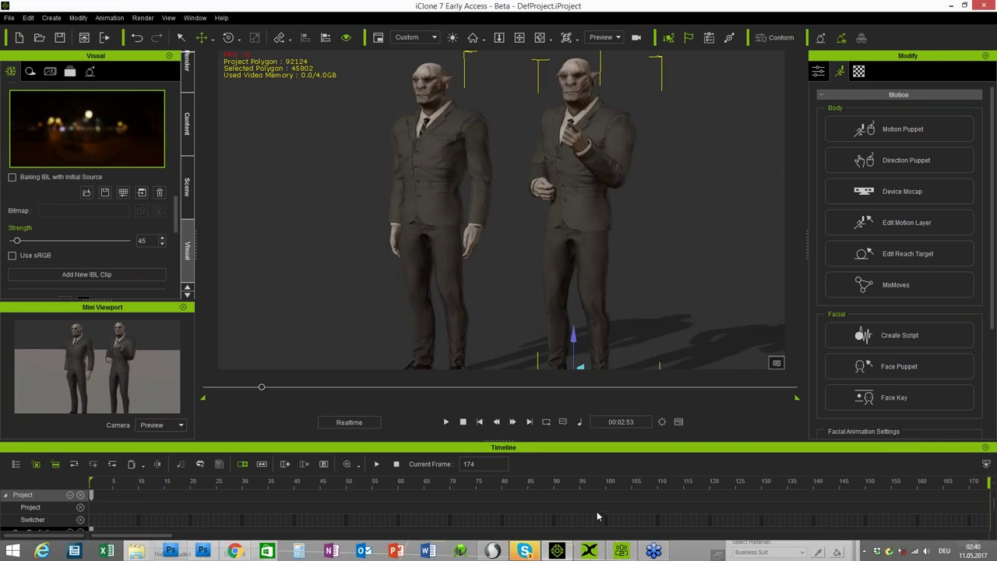
Switch to Character Creator, check its image-based lighting settings and the saved HDR files, and return to iClone.
click(621, 552)
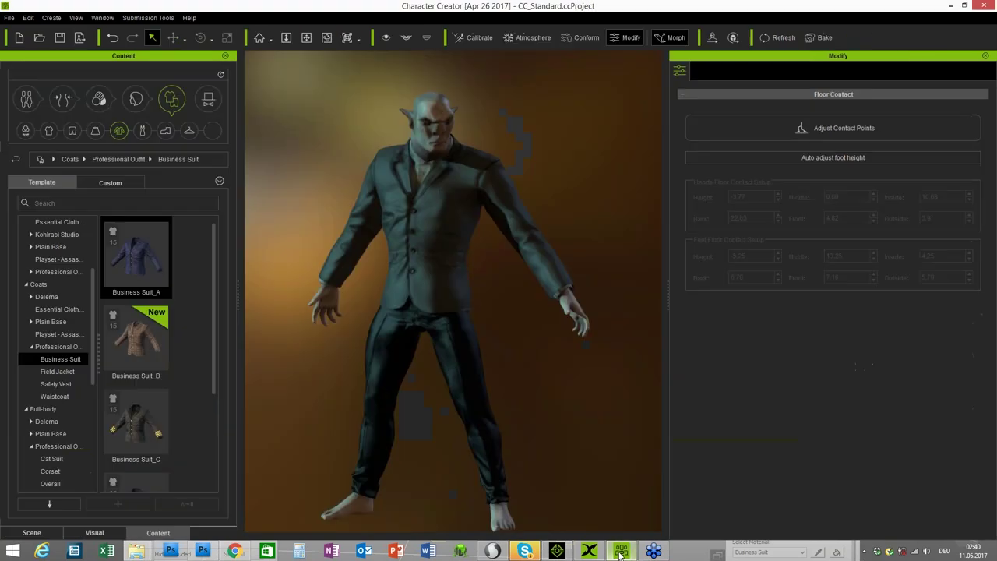
click(95, 533)
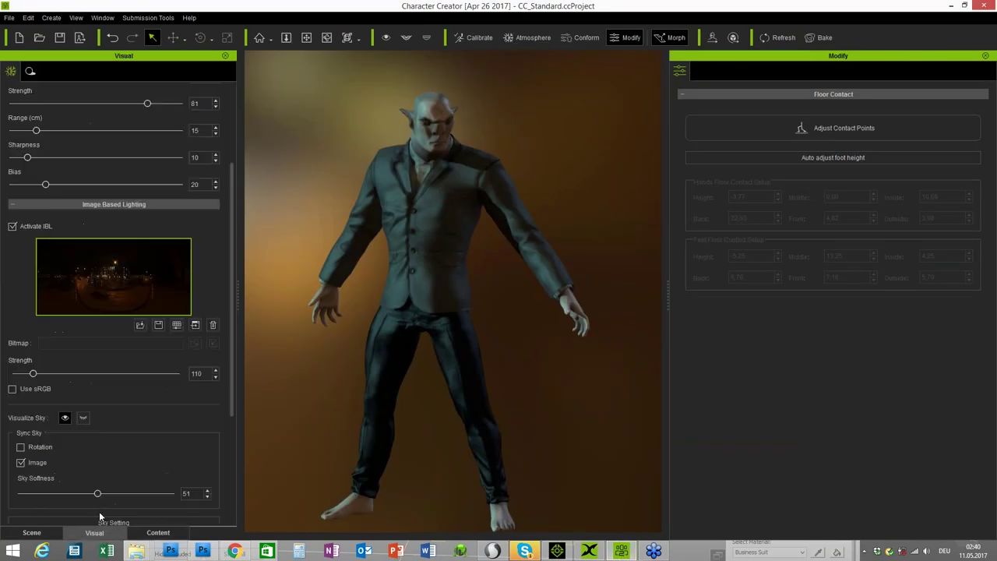
click(160, 328)
click(159, 326)
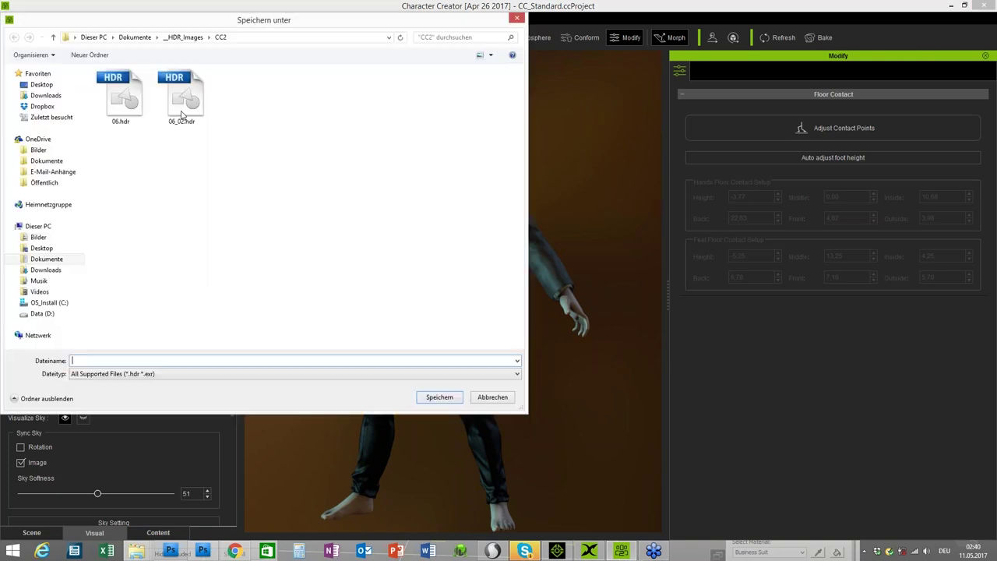
click(492, 398)
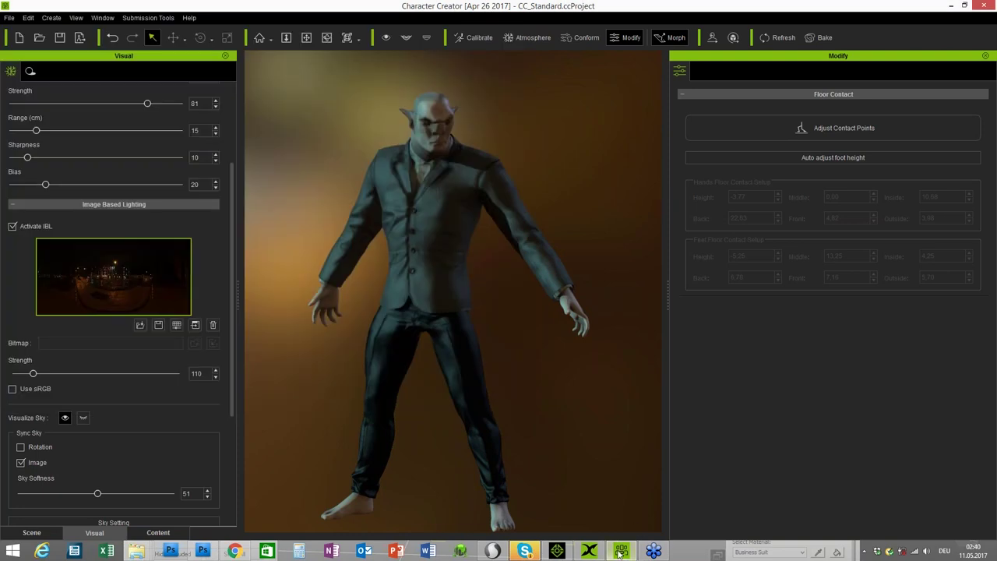
mouse_move(589, 553)
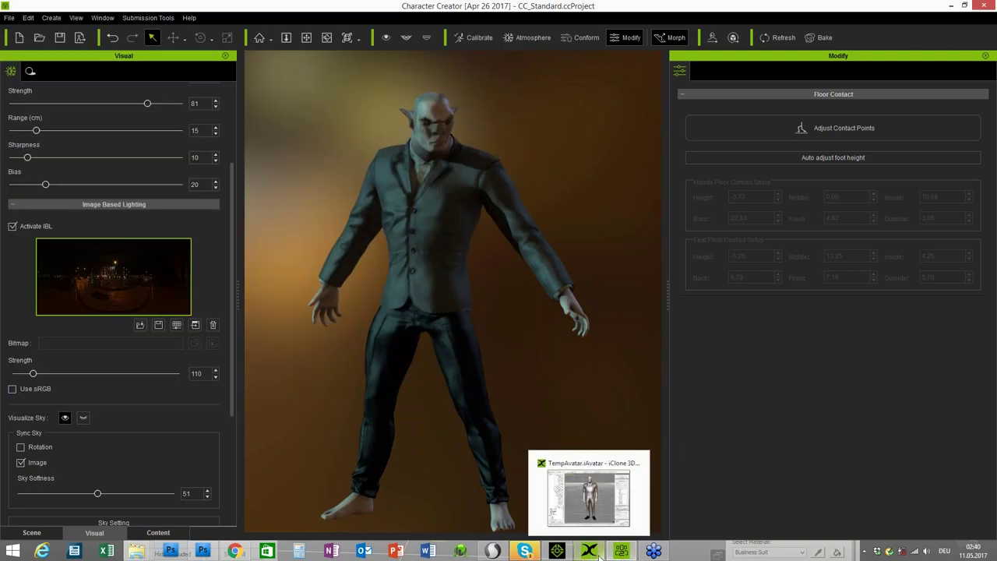
click(560, 551)
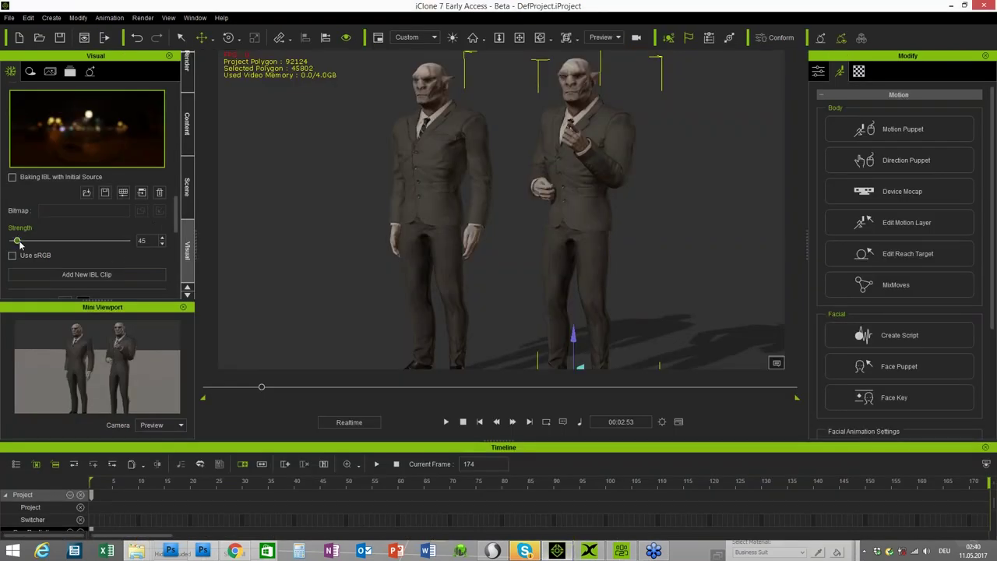
Set the image-based lighting strength to about 142 and enable ambient occlusion with a strength of about 71.
mouse_move(19, 243)
mouse_down()
mouse_move(40, 244)
mouse_move(32, 256)
mouse_up()
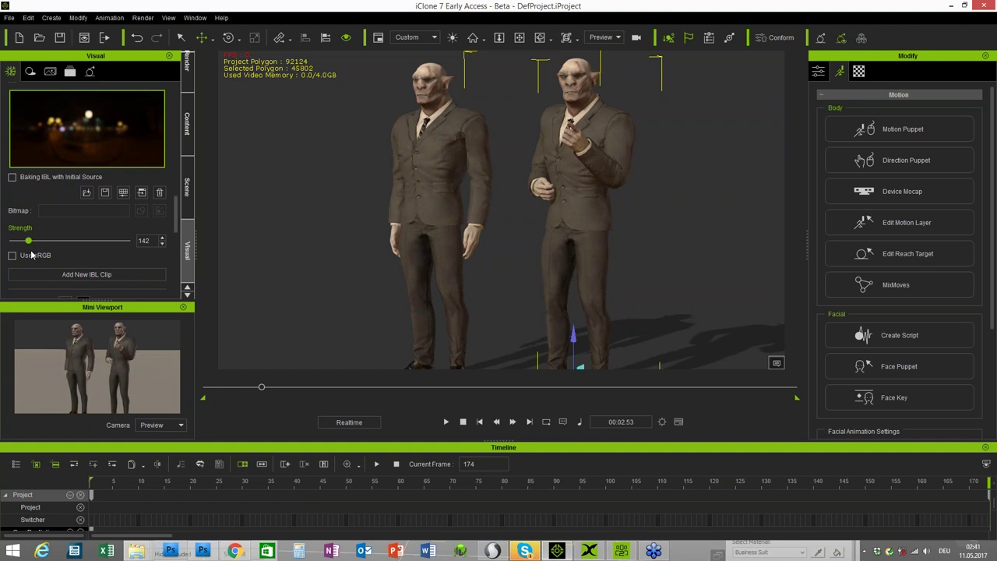
drag(173, 217, 178, 102)
click(12, 151)
drag(70, 220, 93, 219)
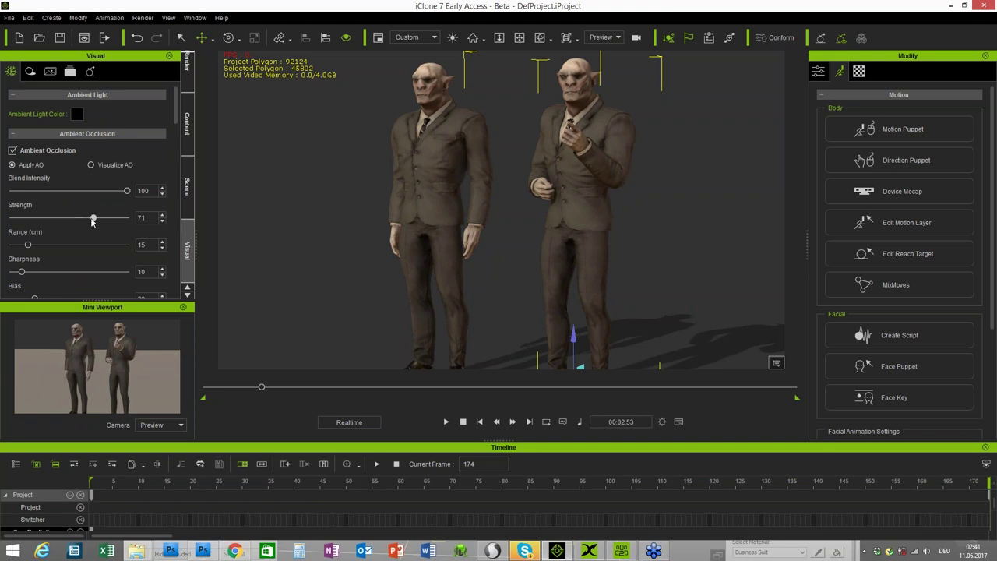
Change the Key light's color to light cyan #55ffff.
click(187, 187)
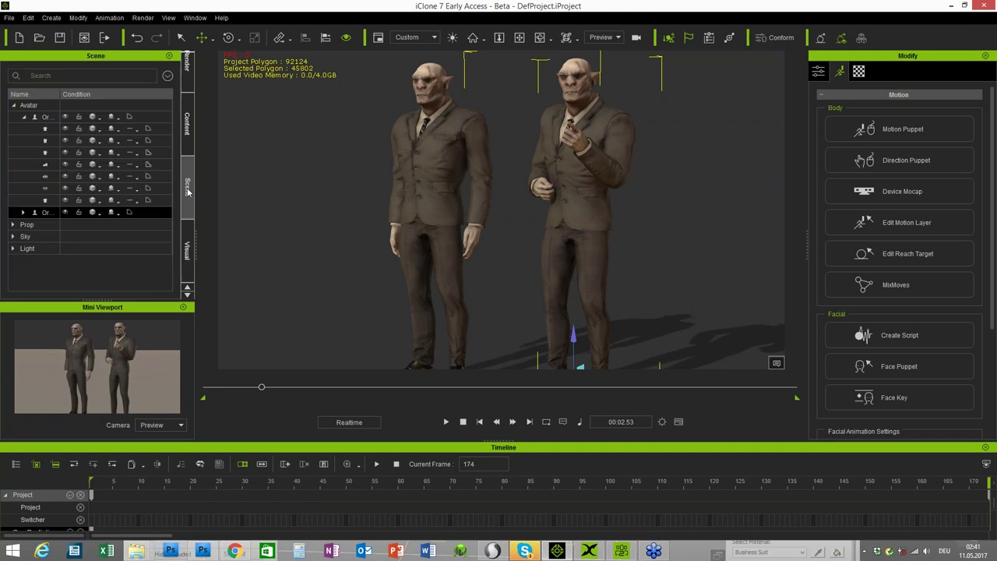
click(13, 248)
click(94, 276)
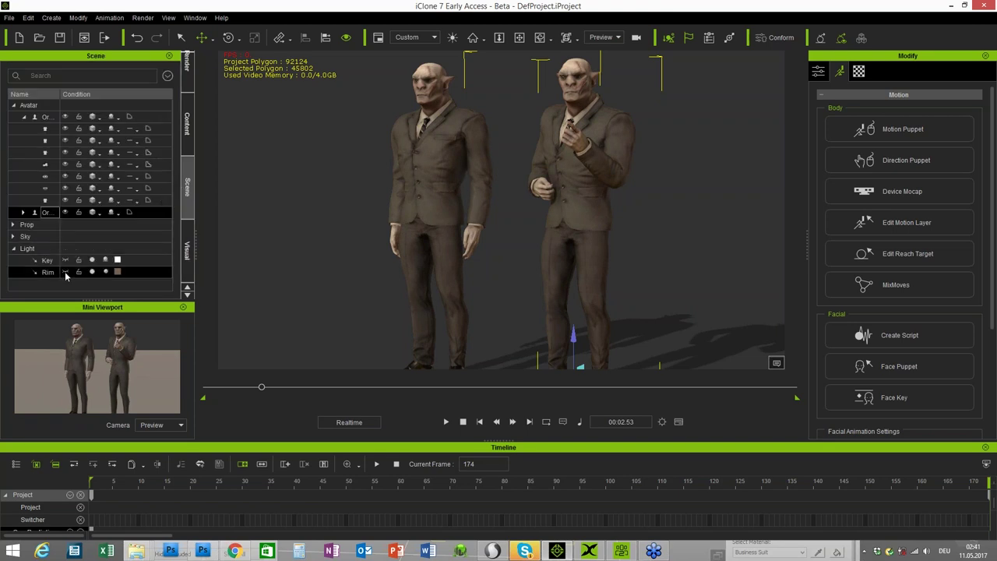
click(64, 263)
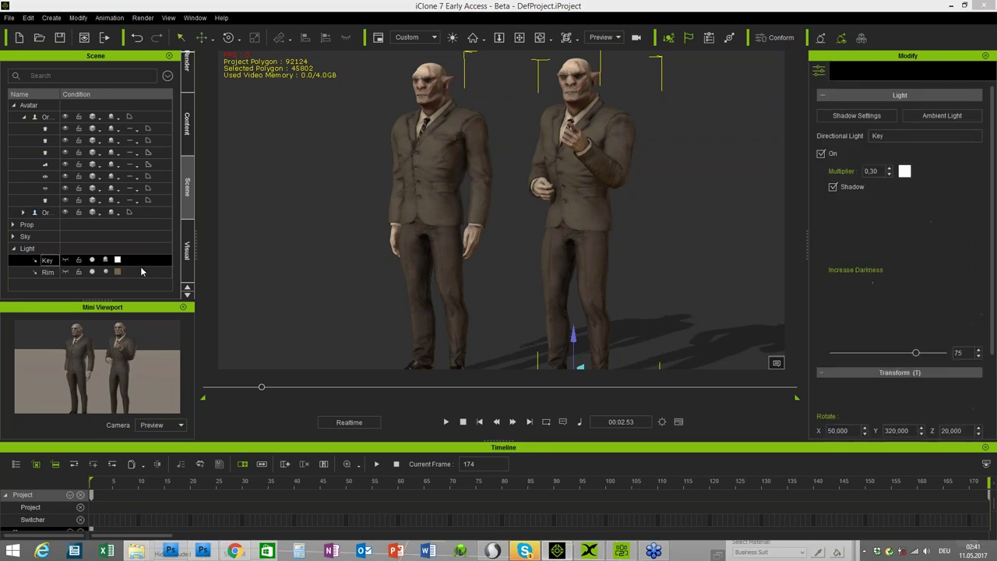
click(117, 260)
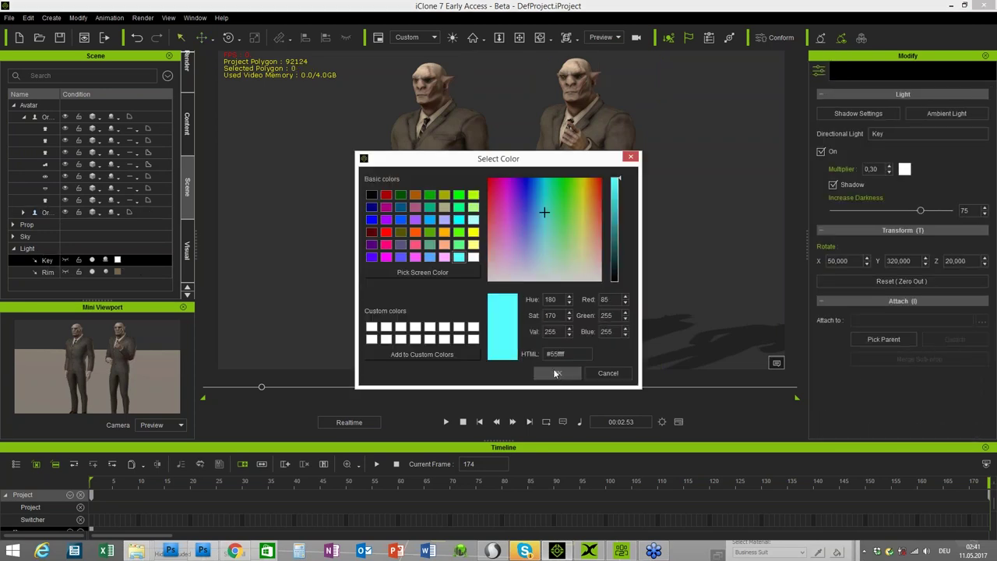
click(557, 372)
Change the Rim light's color to light blue #55aaff and set its multiplier to 1.
click(64, 273)
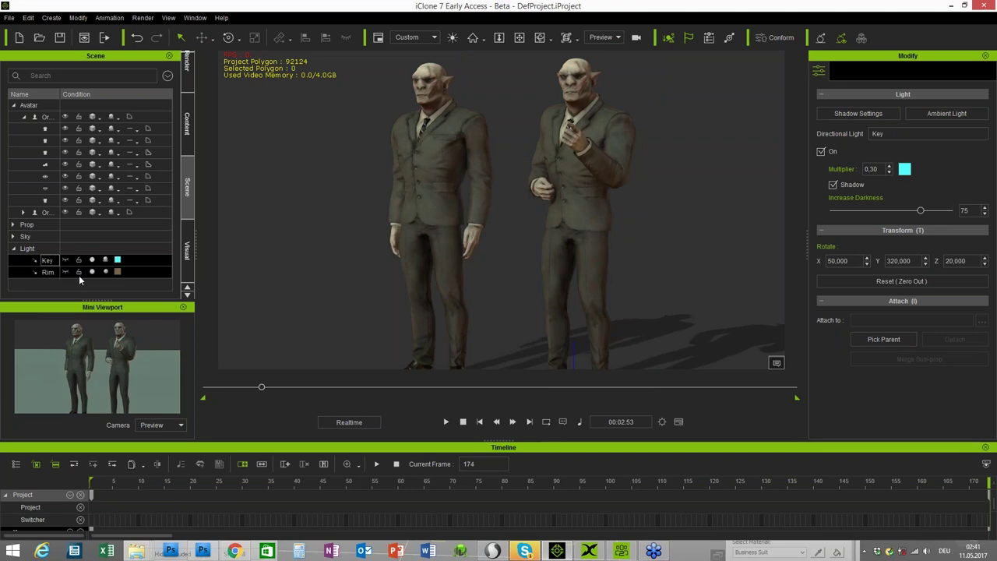
click(118, 272)
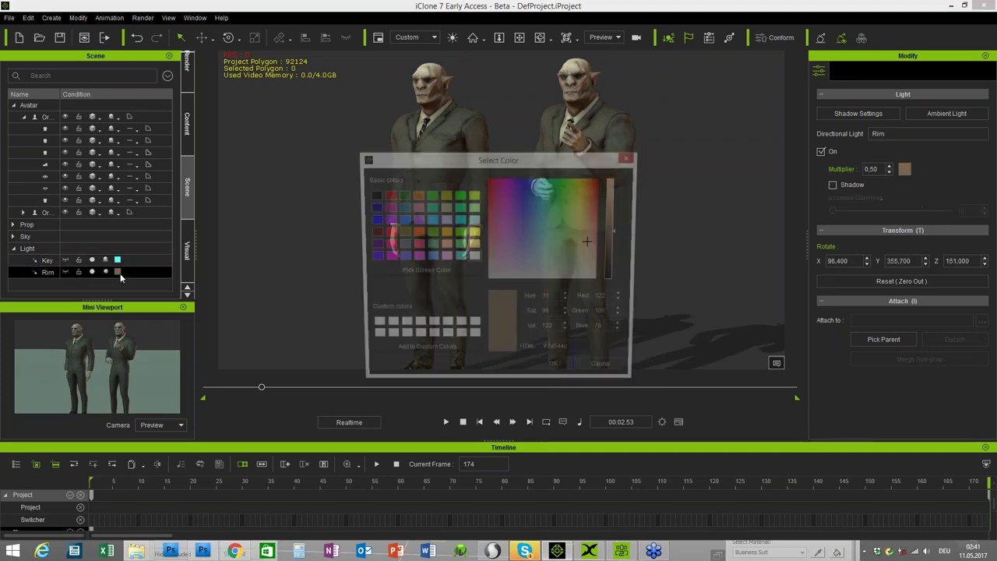
click(429, 257)
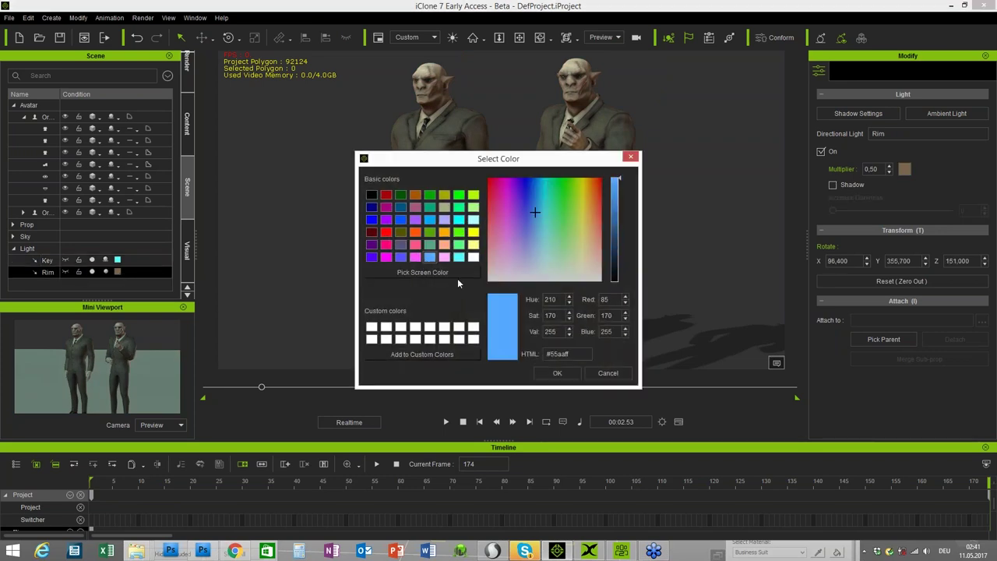
click(553, 373)
click(871, 169)
text(1)
key(Return)
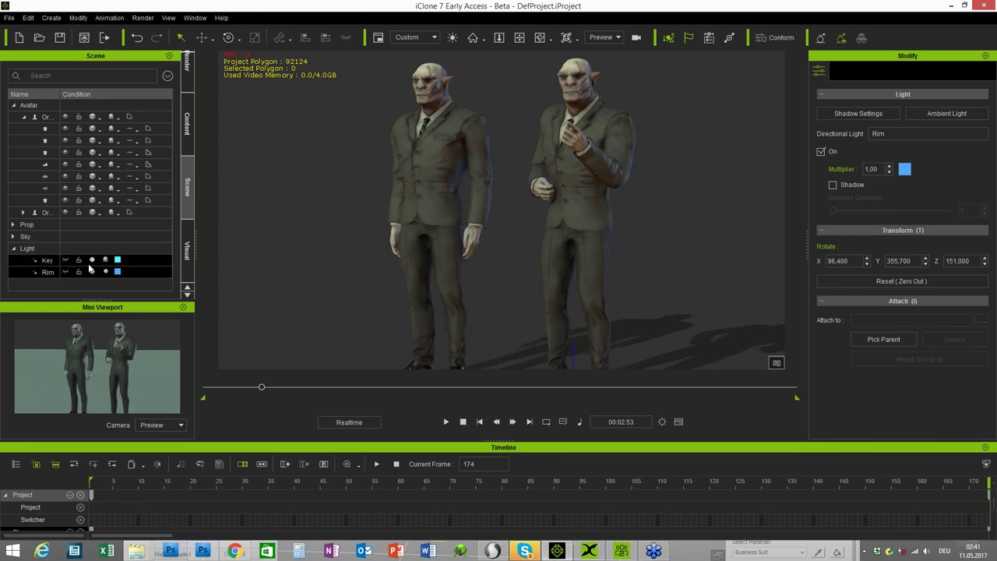
Rotate the Rim light to about X 68.8, Y 354.6, Z 148.3 and the Key light to about X 61, Y 303.7, Z 351.5.
double_click(49, 272)
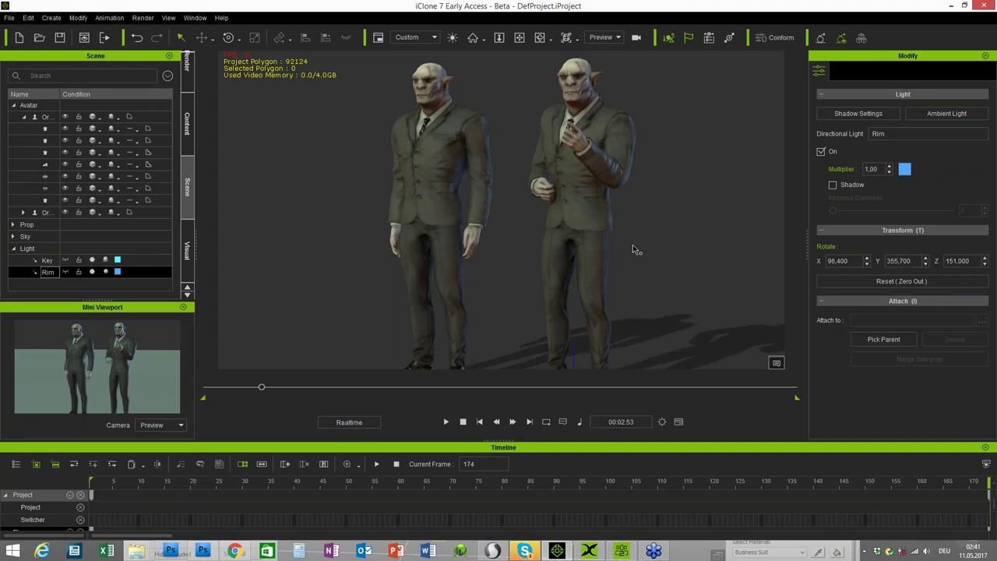
click(65, 272)
key(e)
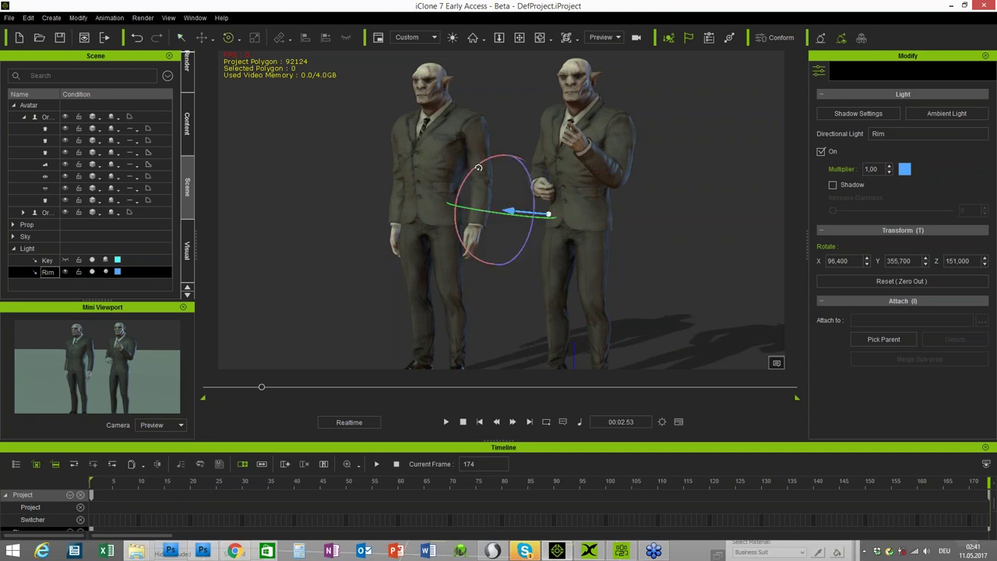
drag(474, 173, 502, 224)
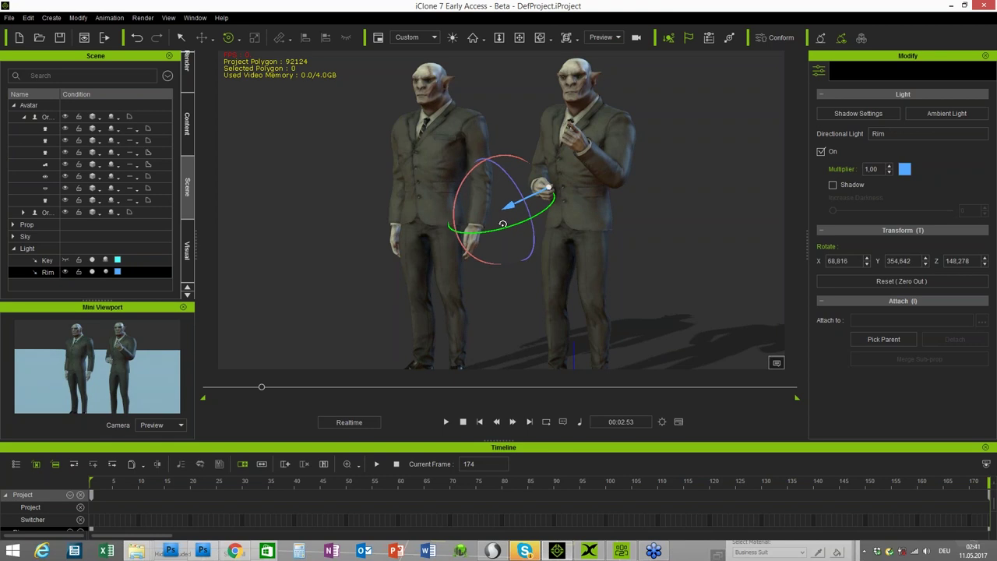
click(48, 261)
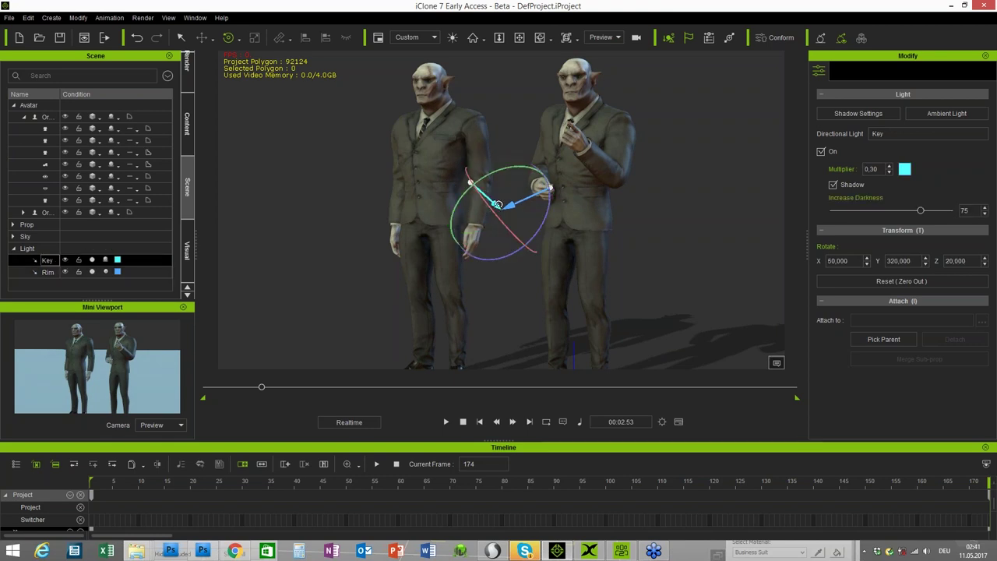
drag(493, 217, 489, 166)
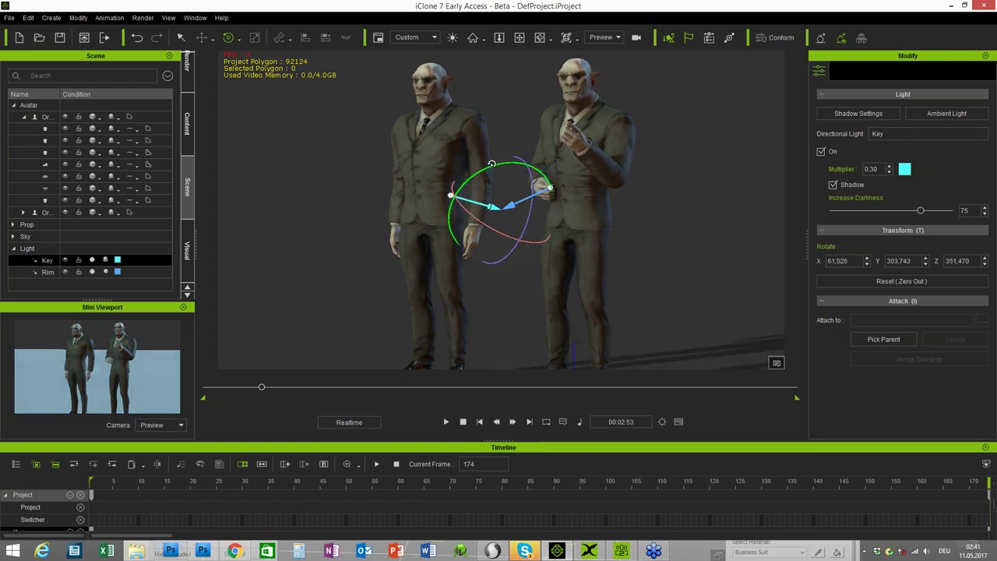
Examine both suited orc avatars under the adjusted lighting, up close and from several angles.
right_drag(489, 166, 636, 249)
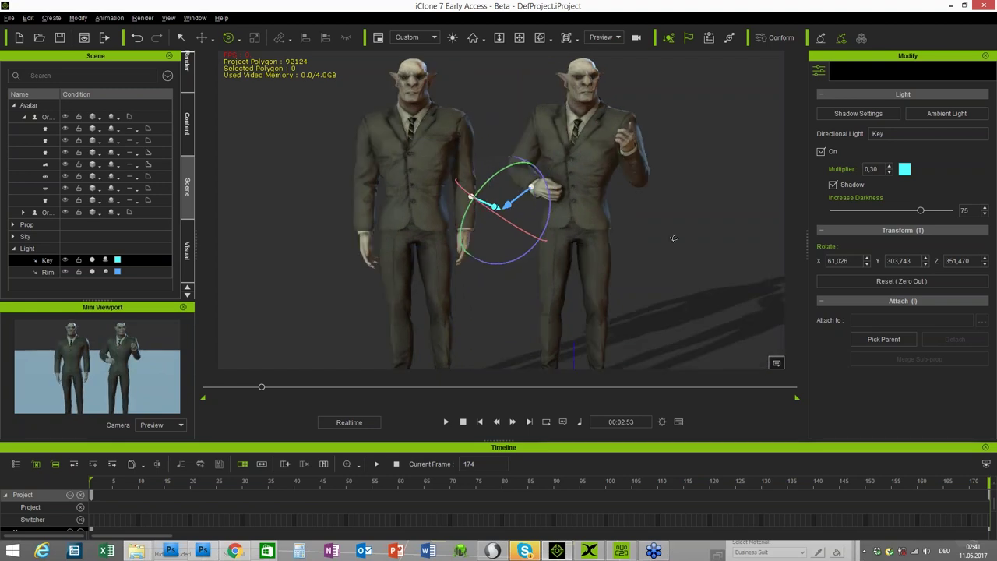
scroll(639, 188, up, 5)
scroll(639, 189, down, 3)
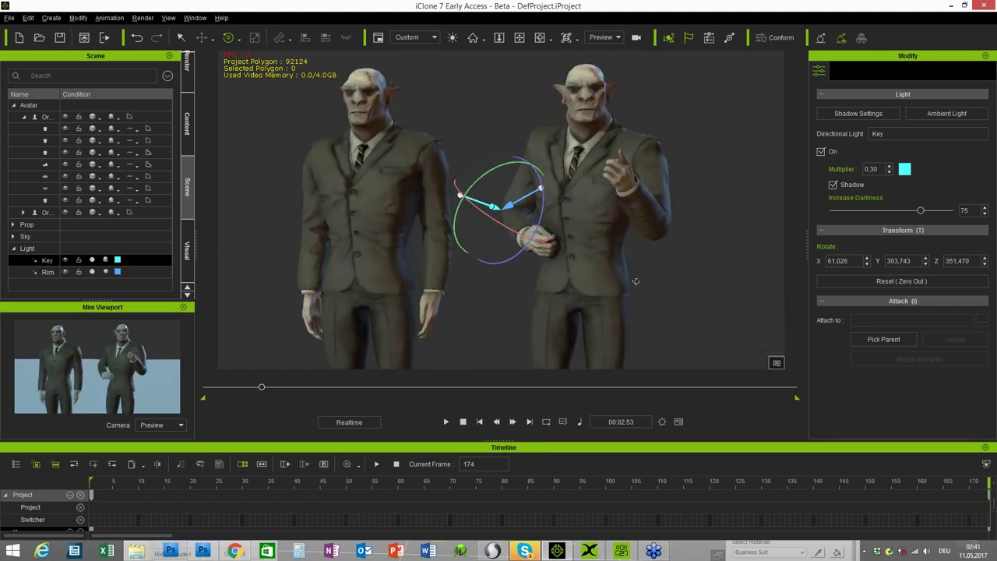
right_drag(636, 281, 579, 282)
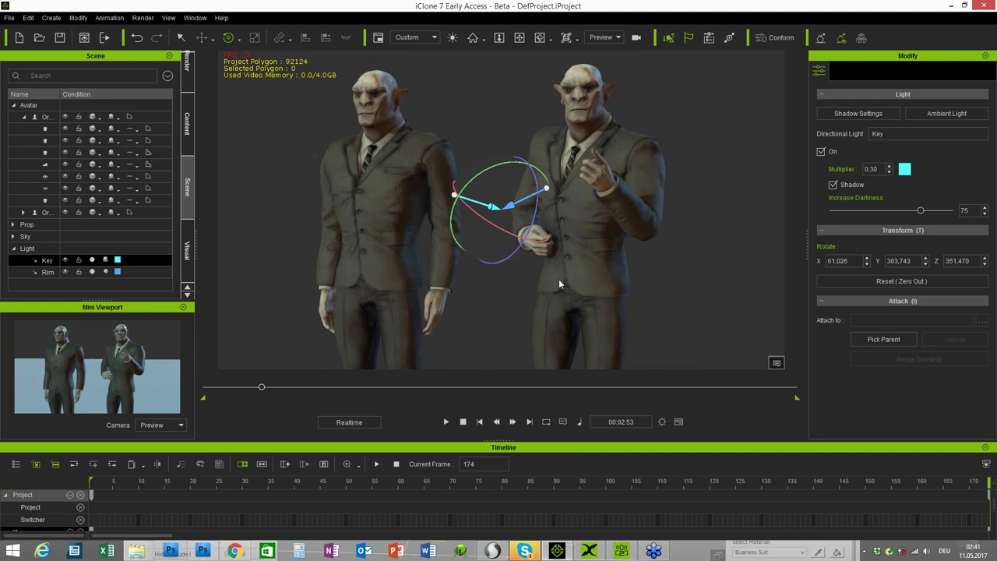
scroll(727, 279, up, 3)
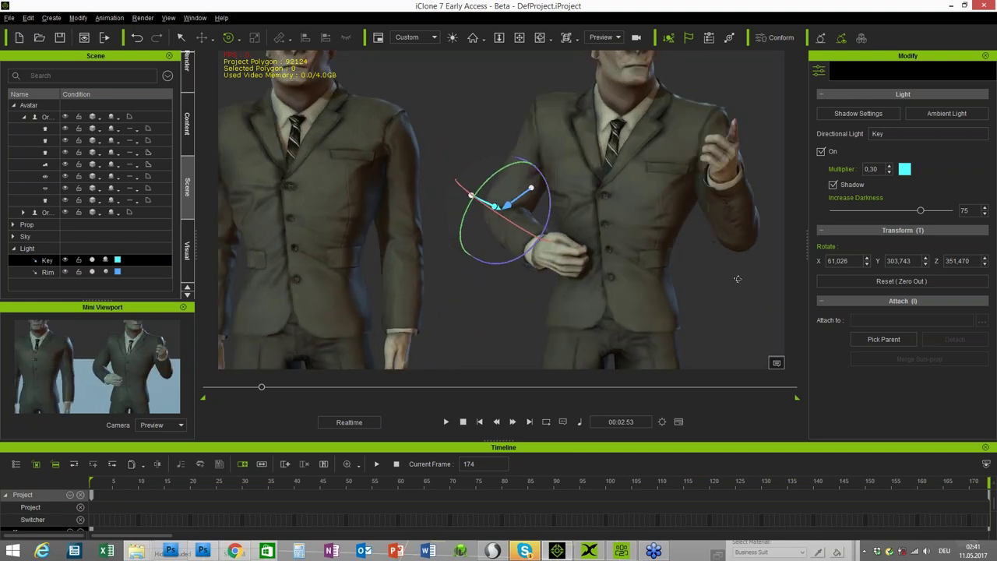
scroll(728, 279, down, 3)
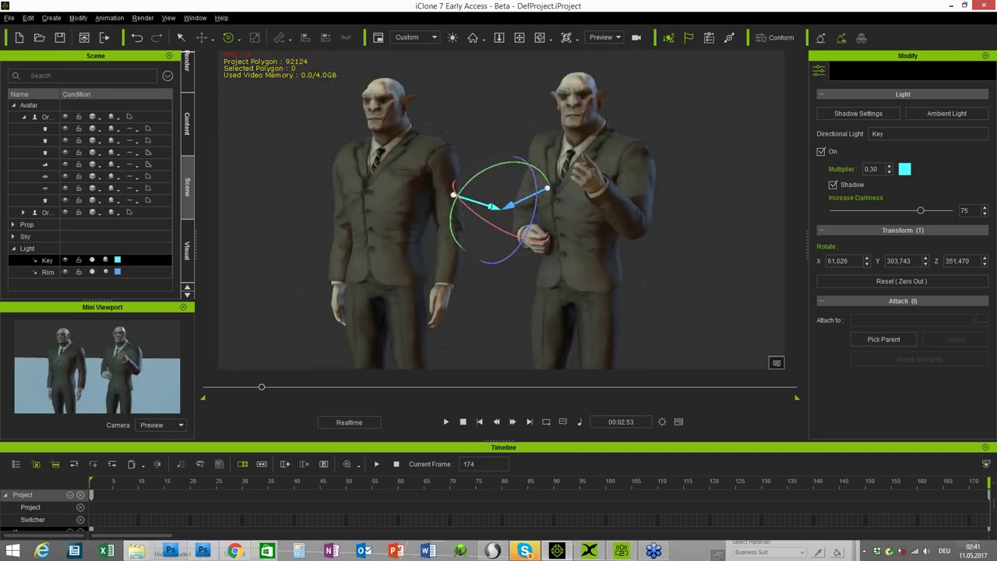
scroll(624, 271, down, 2)
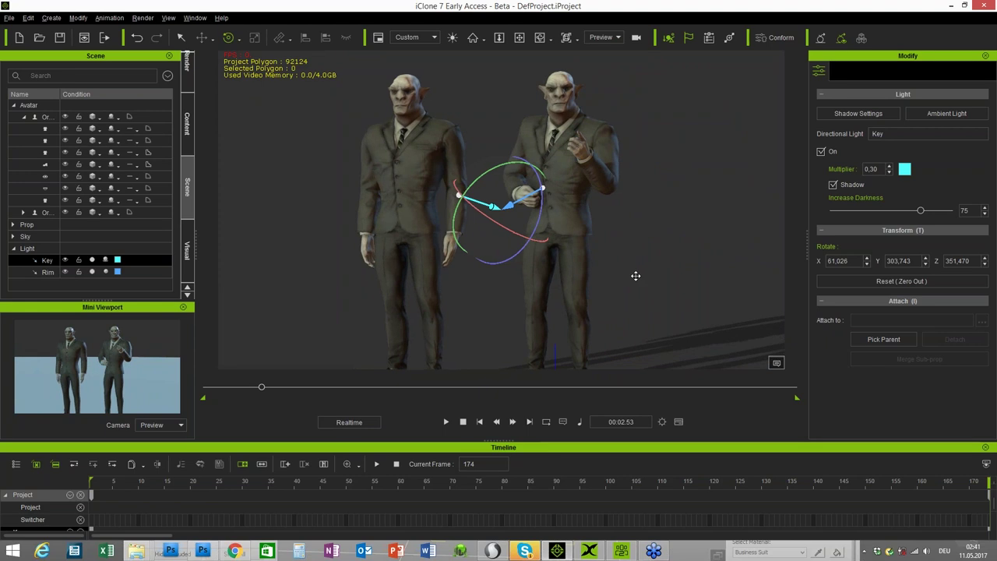
scroll(636, 276, down, 3)
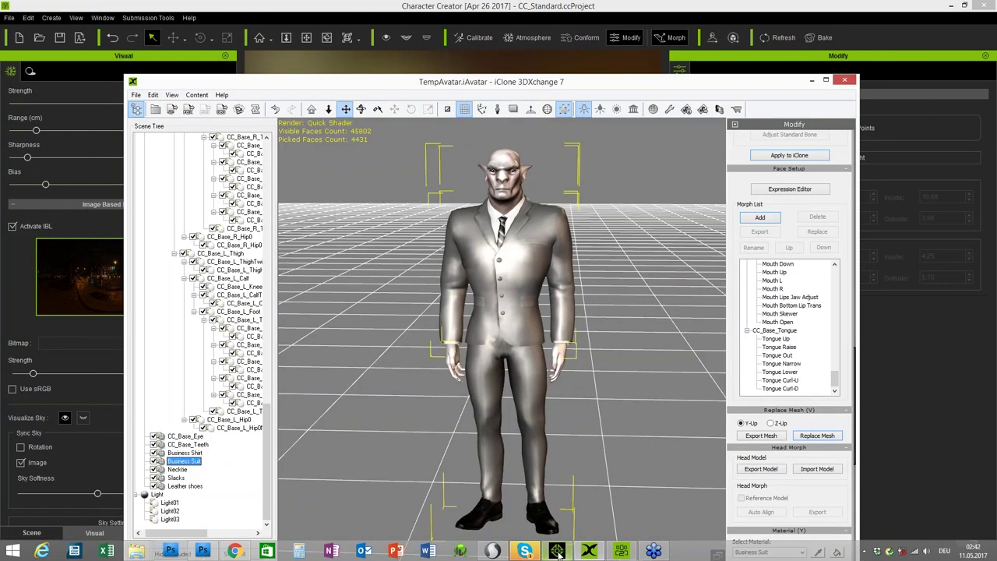
Return to Character Creator, show the Key light's gizmo, and rotate the light to about X 67.6, Y 4, Z 346.4.
click(811, 83)
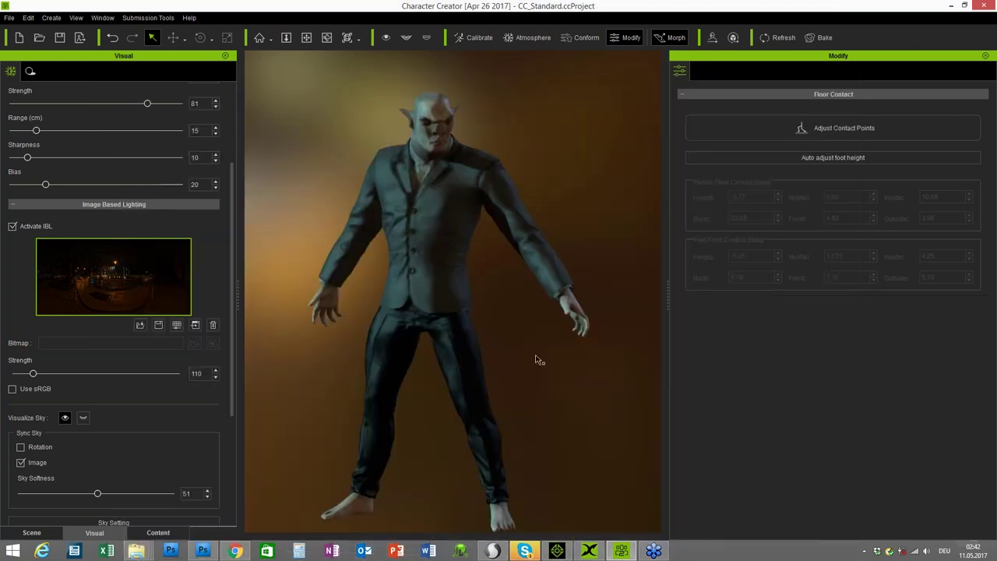
right_drag(613, 356, 538, 292)
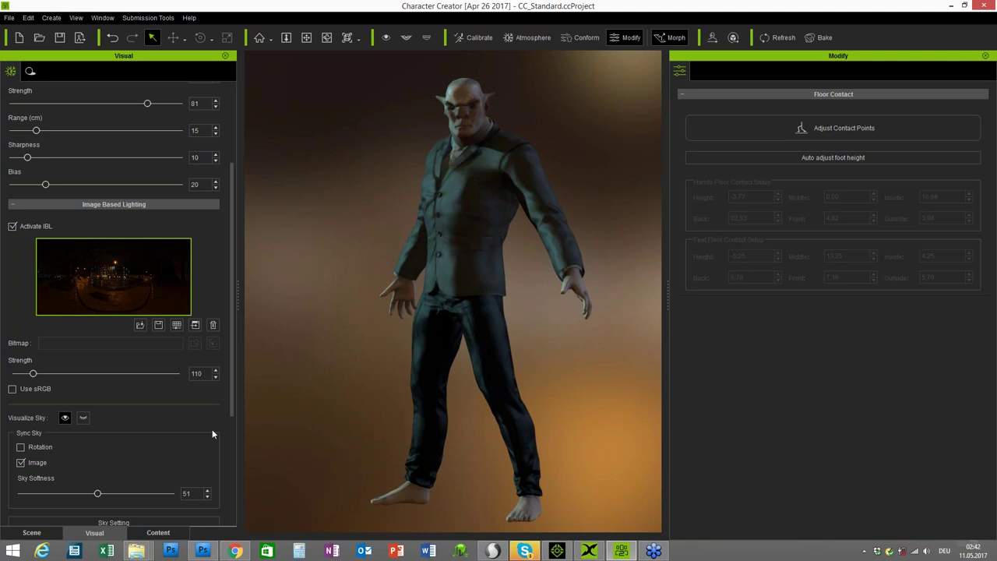
click(31, 532)
click(40, 202)
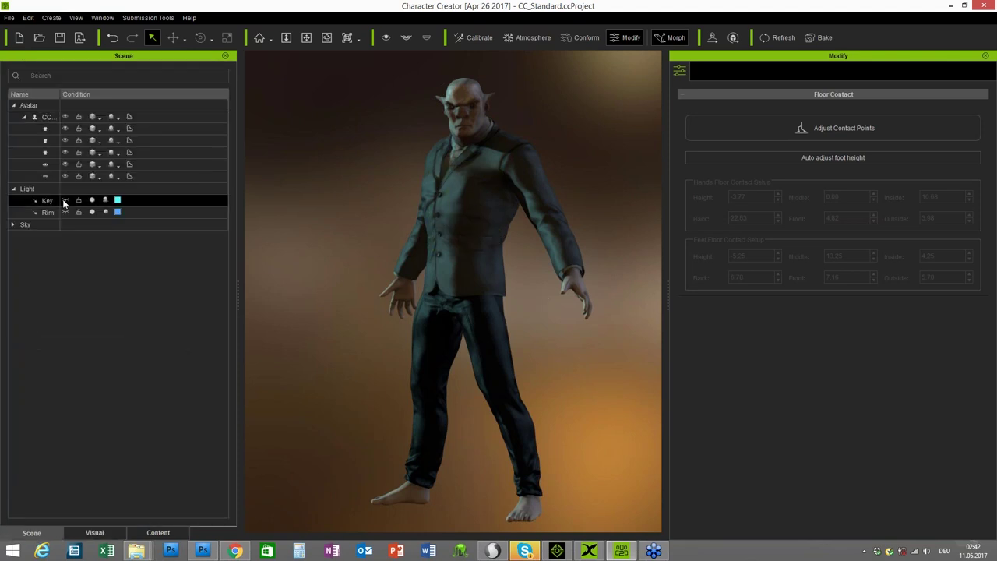
click(44, 204)
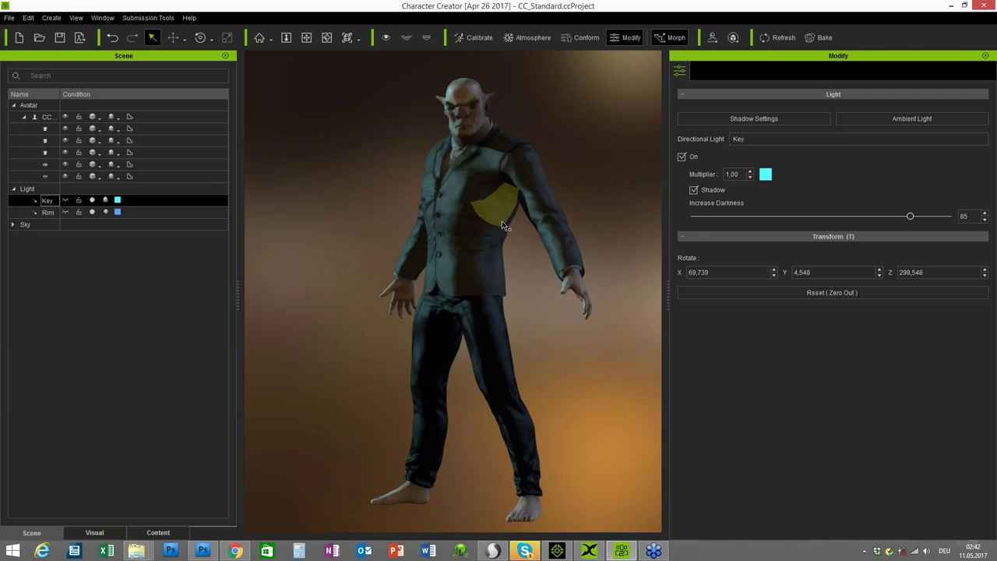
key(e)
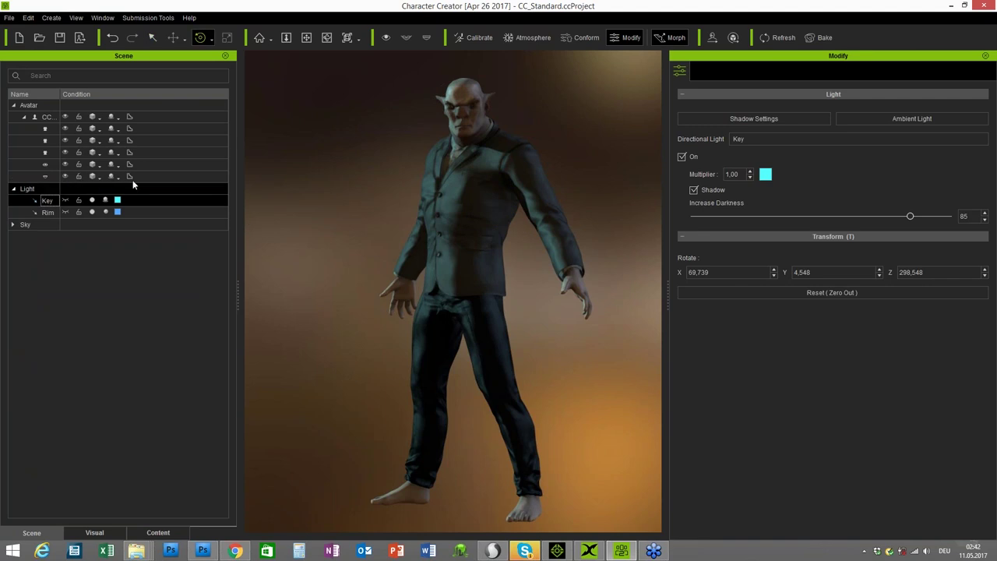
drag(422, 278, 426, 240)
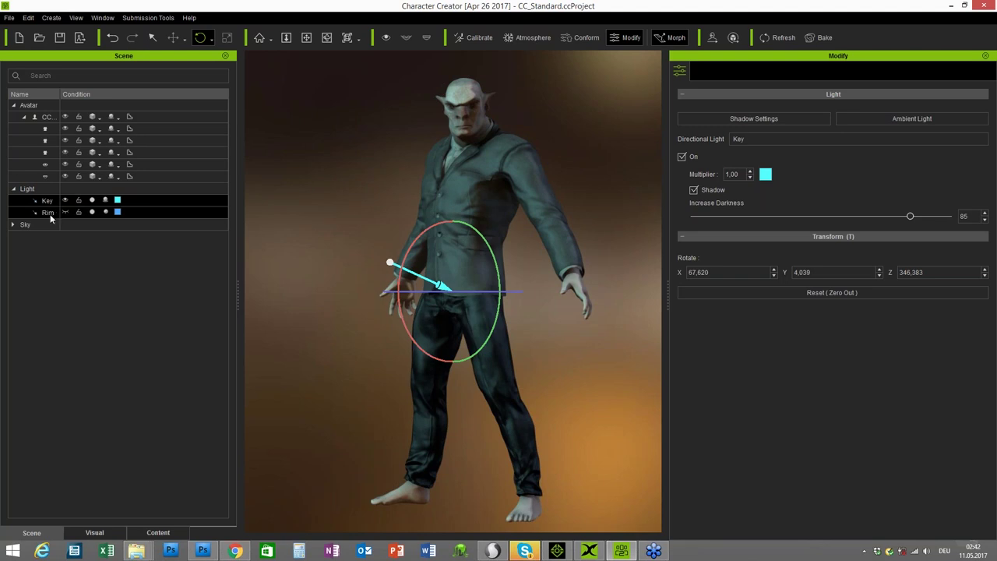
Show the Rim light's gizmo and rotate the light to about X 44.3, Y 26.9, Z 153.4.
click(53, 214)
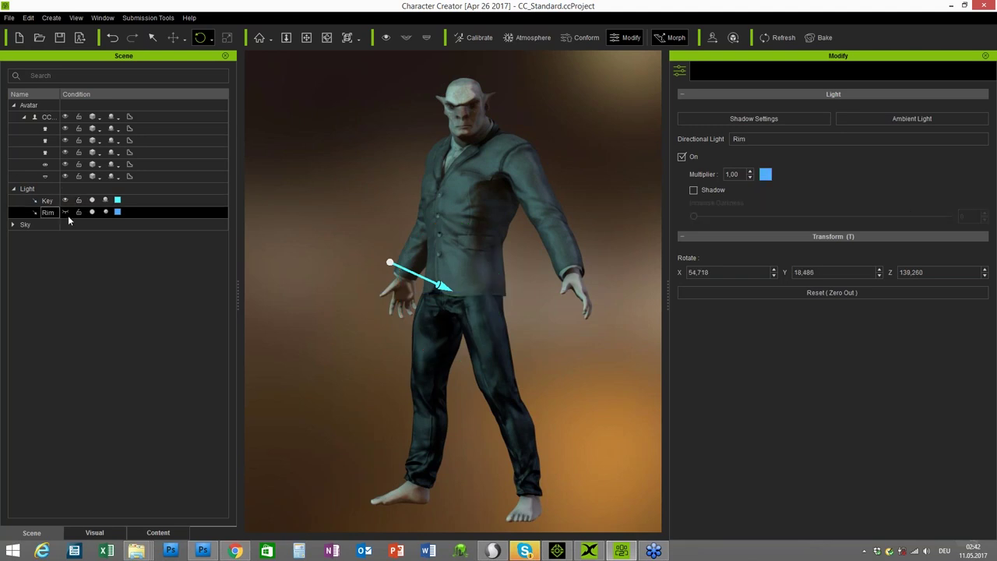
click(65, 214)
key(e)
drag(463, 277, 476, 261)
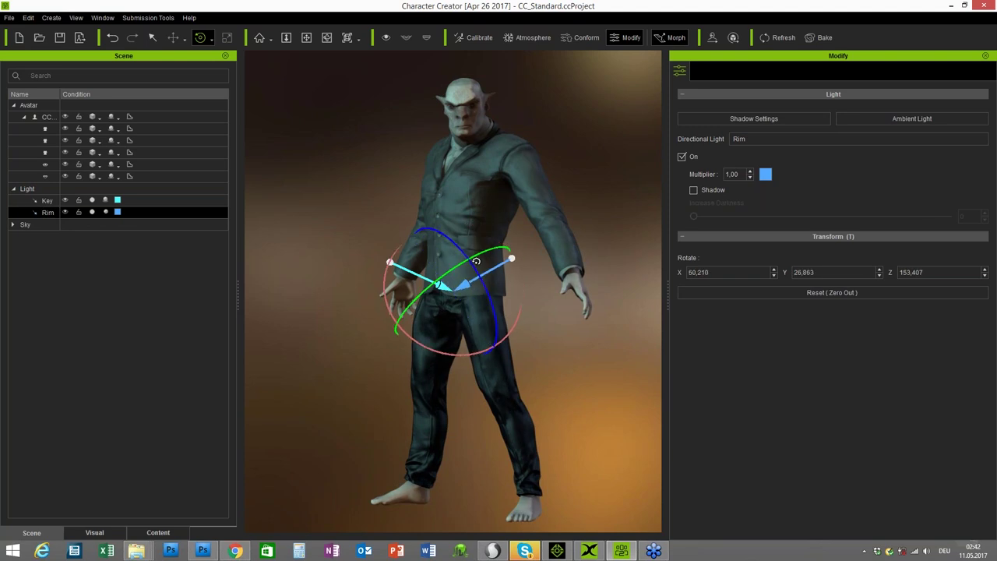
drag(412, 293, 541, 187)
Check the suited orc under the new lighting and hide the Key and Rim light gizmos in the viewport.
scroll(553, 241, up, 2)
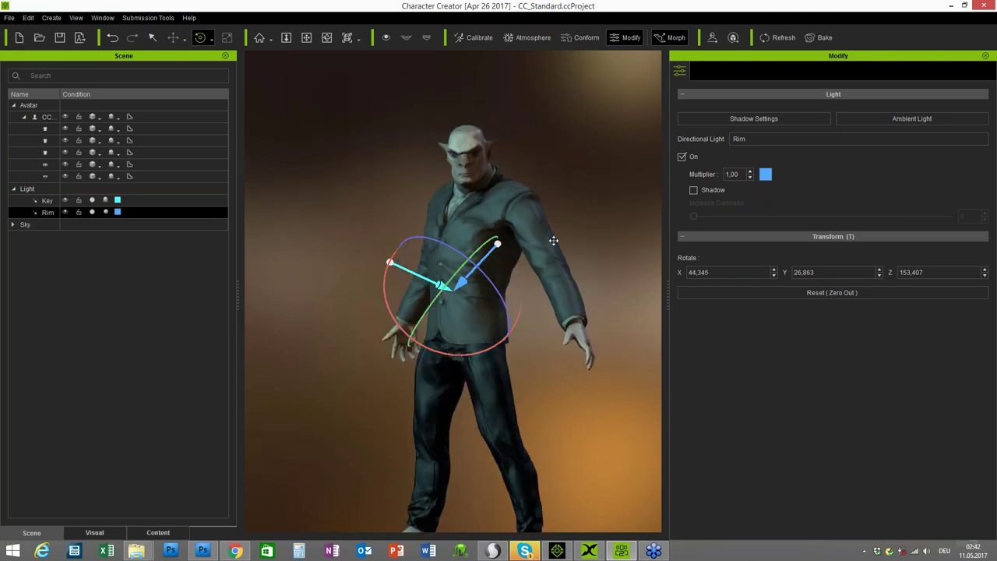
scroll(553, 241, up, 3)
middle_drag(553, 241, 535, 257)
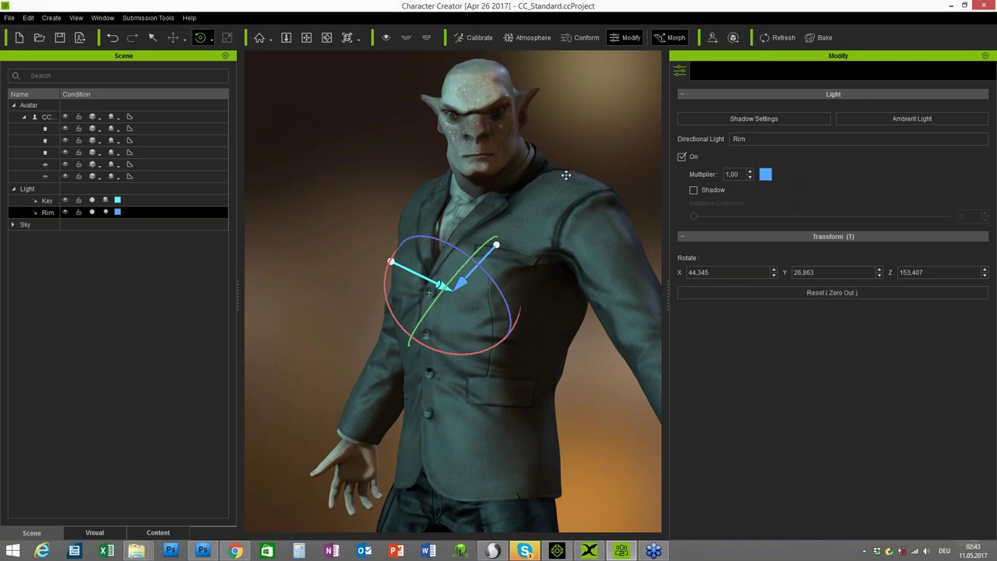
right_drag(564, 180, 494, 290)
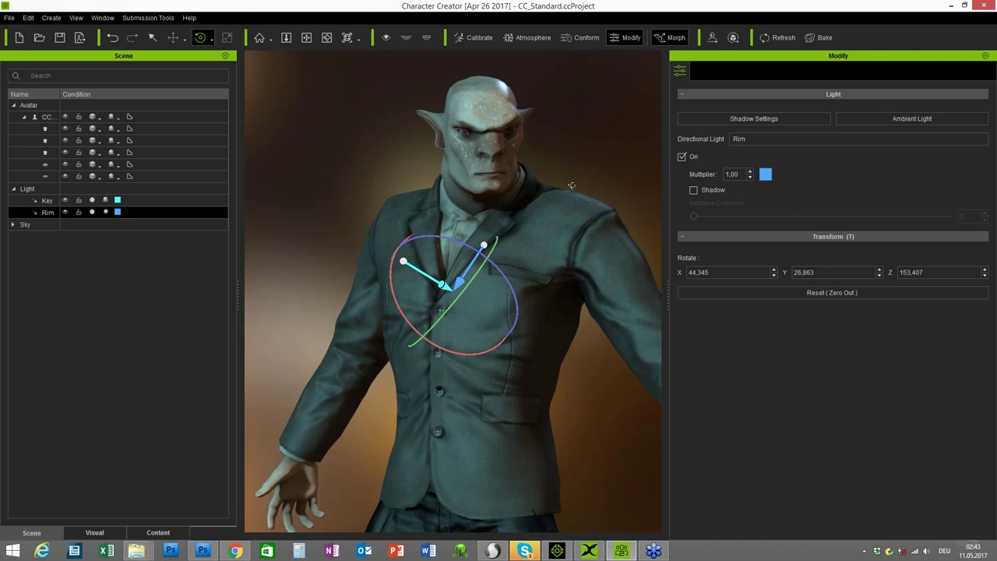
right_drag(555, 205, 523, 199)
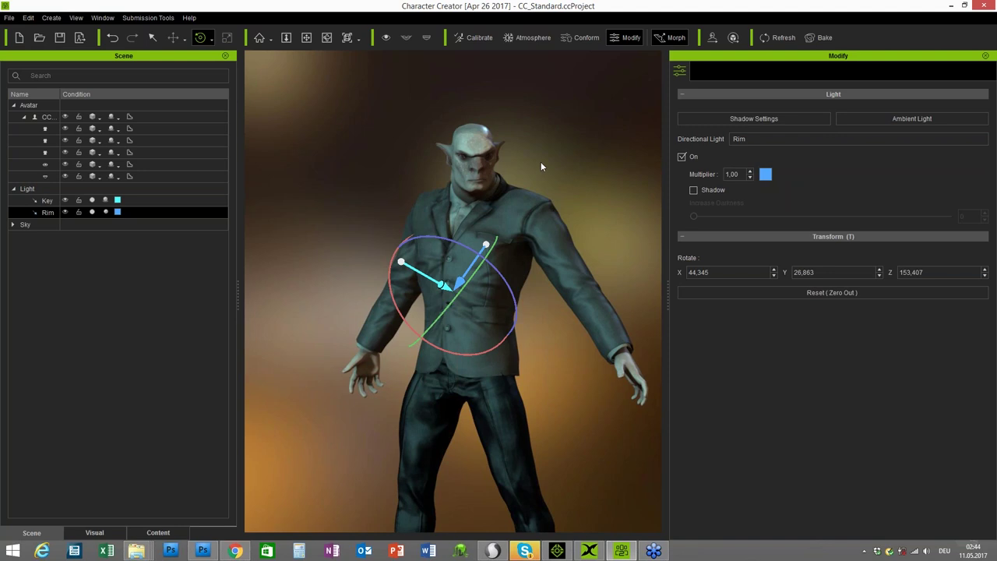
click(66, 201)
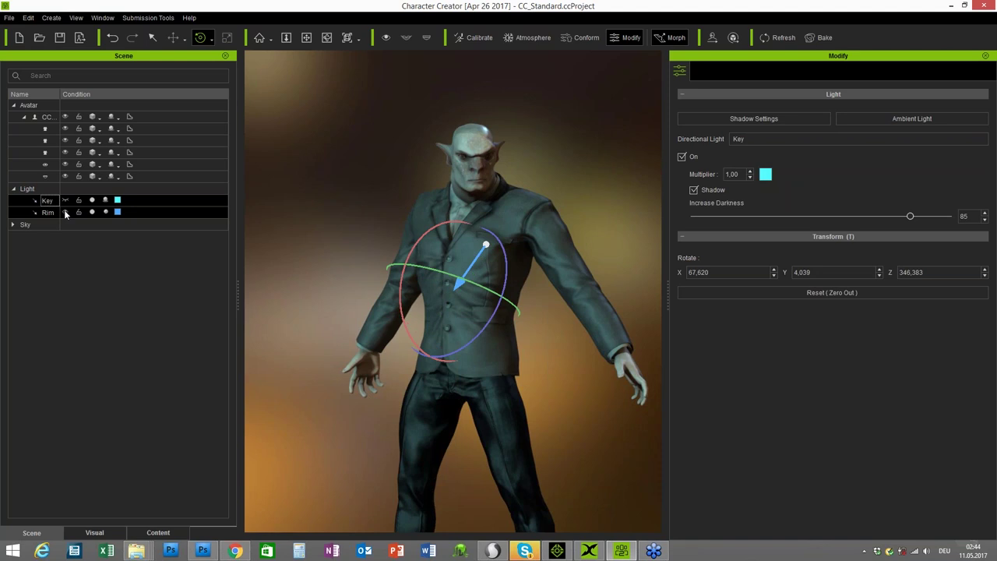
click(65, 212)
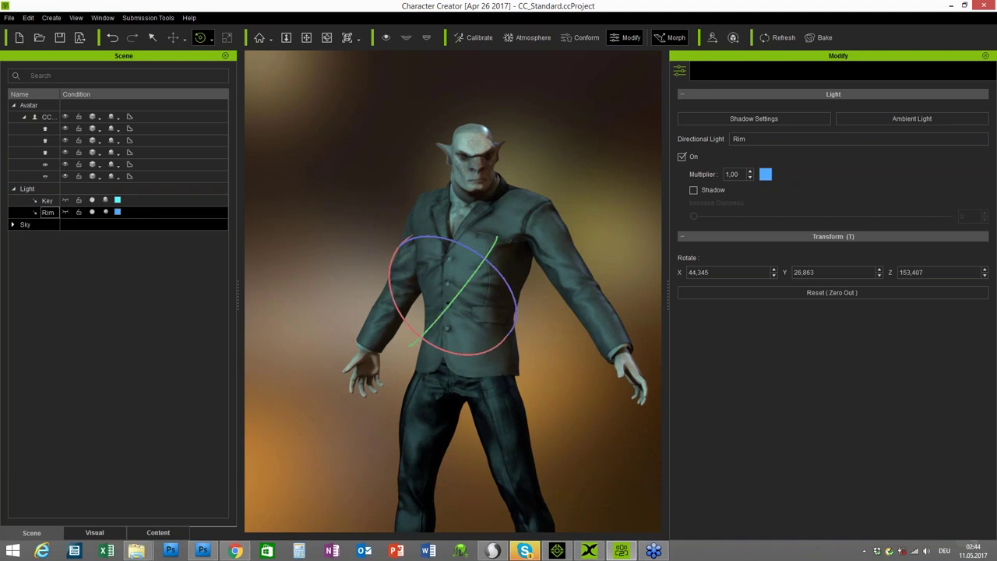
Set the image-based lighting strength to 292 and undock the Modify panel beside the recentered avatar.
click(95, 532)
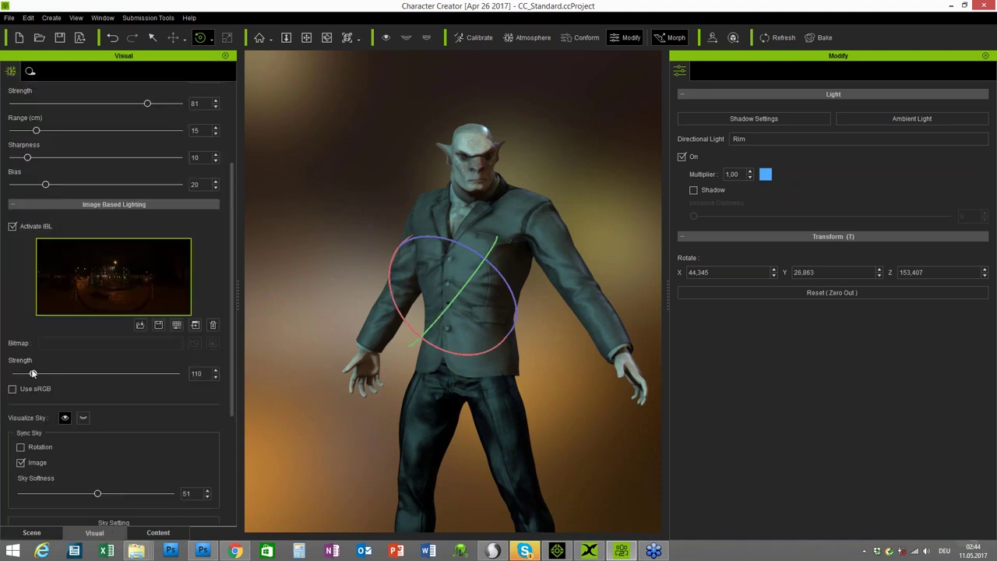
drag(33, 375, 63, 373)
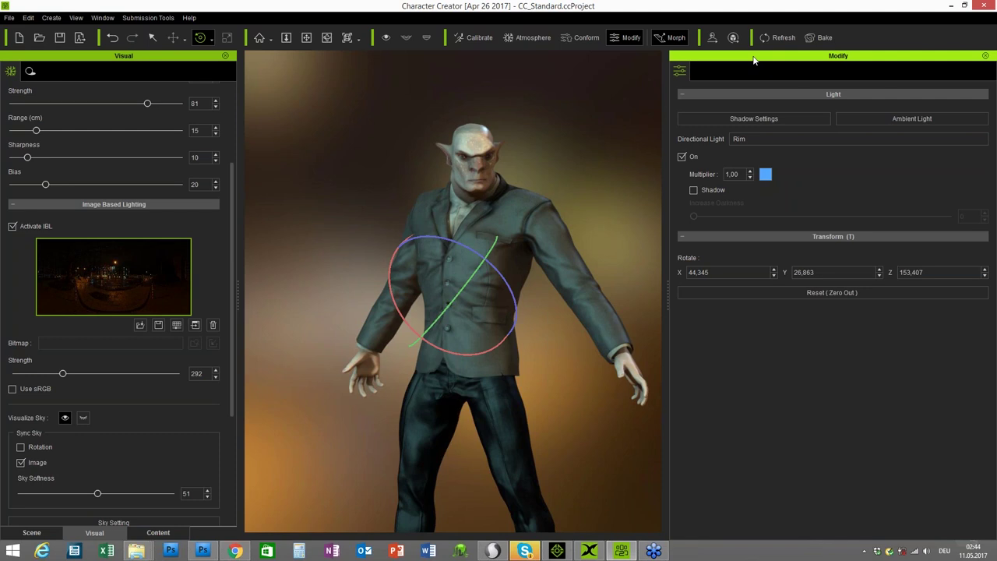
drag(744, 60, 730, 59)
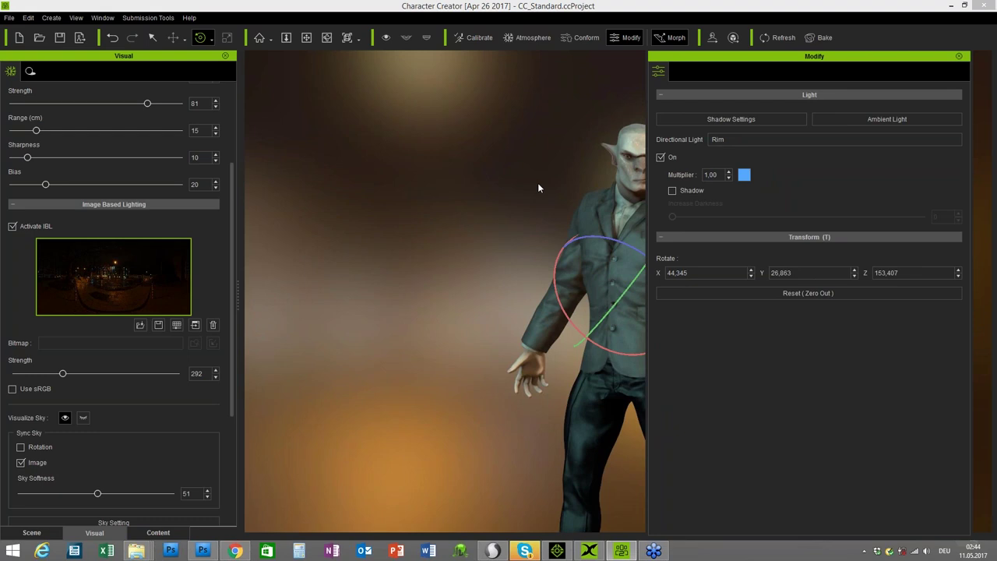
middle_drag(538, 188, 375, 148)
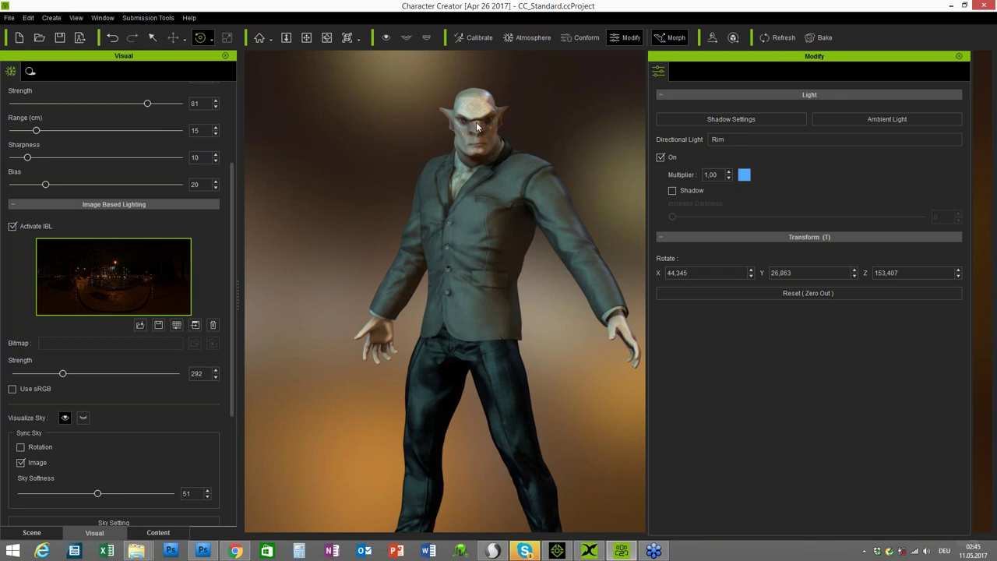
Select the orc avatar, frame its head, and open the texture settings of its Skin_Head material.
click(535, 210)
middle_drag(535, 211, 545, 374)
scroll(560, 468, up, 3)
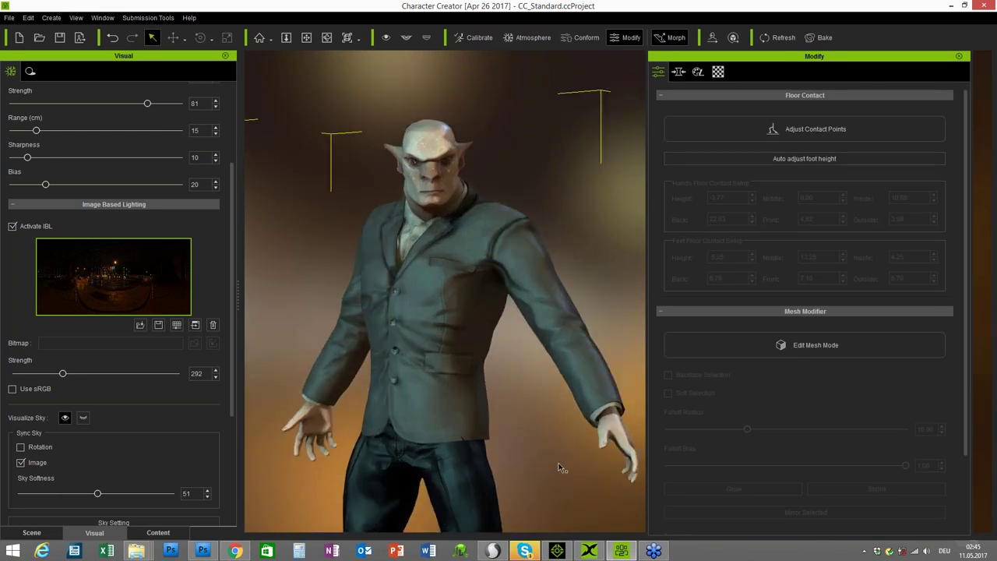
scroll(538, 434, up, 3)
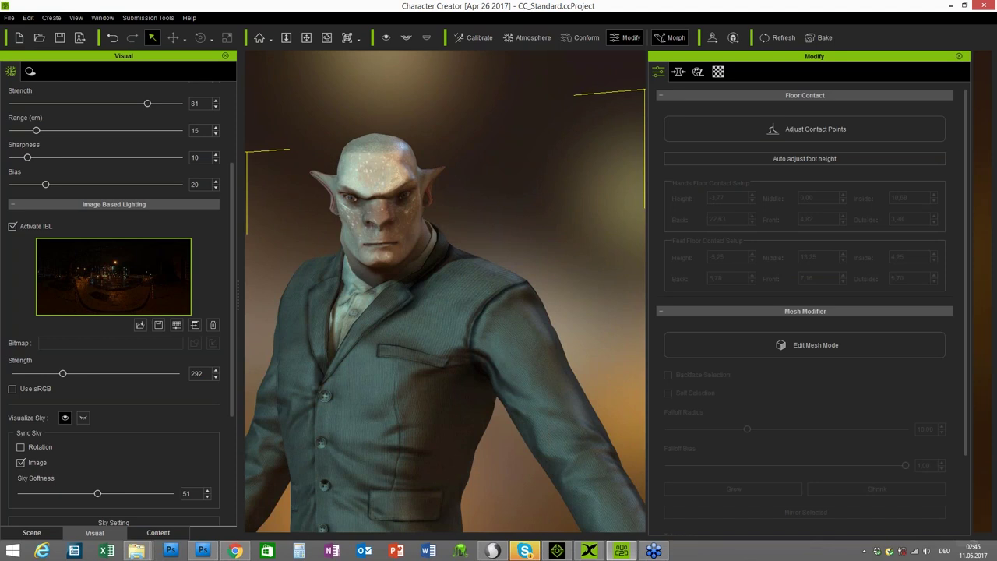
scroll(445, 311, up, 2)
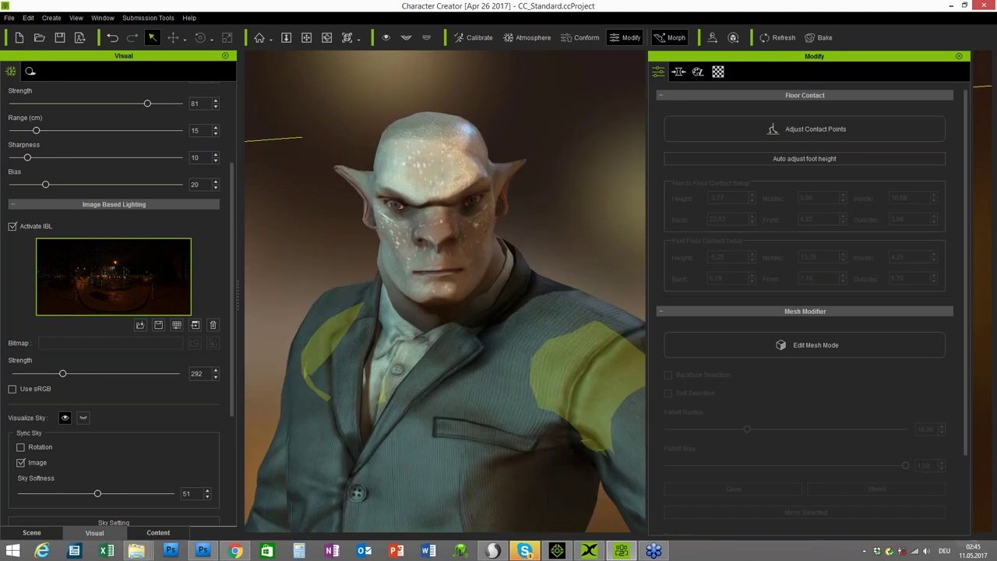
click(718, 72)
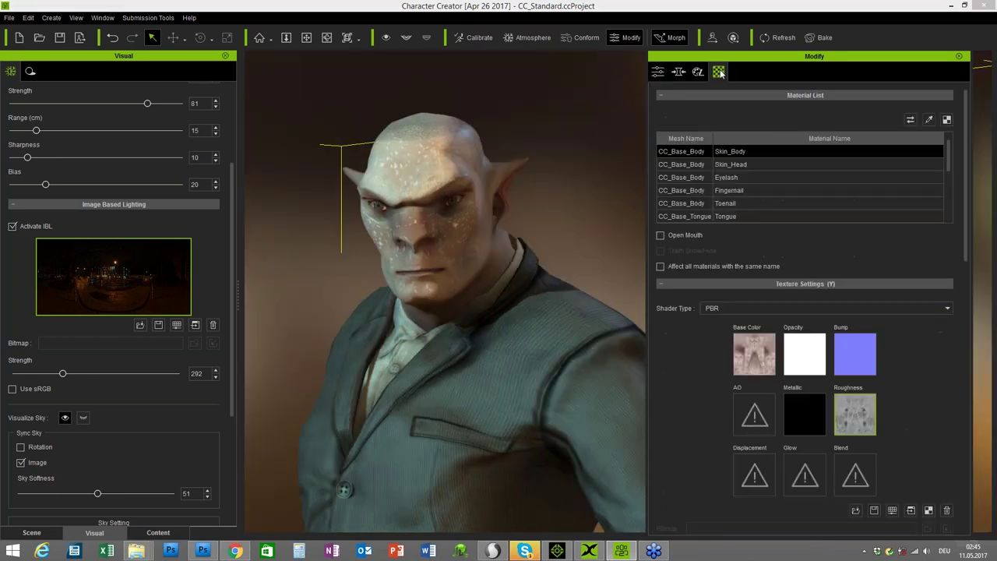
click(730, 164)
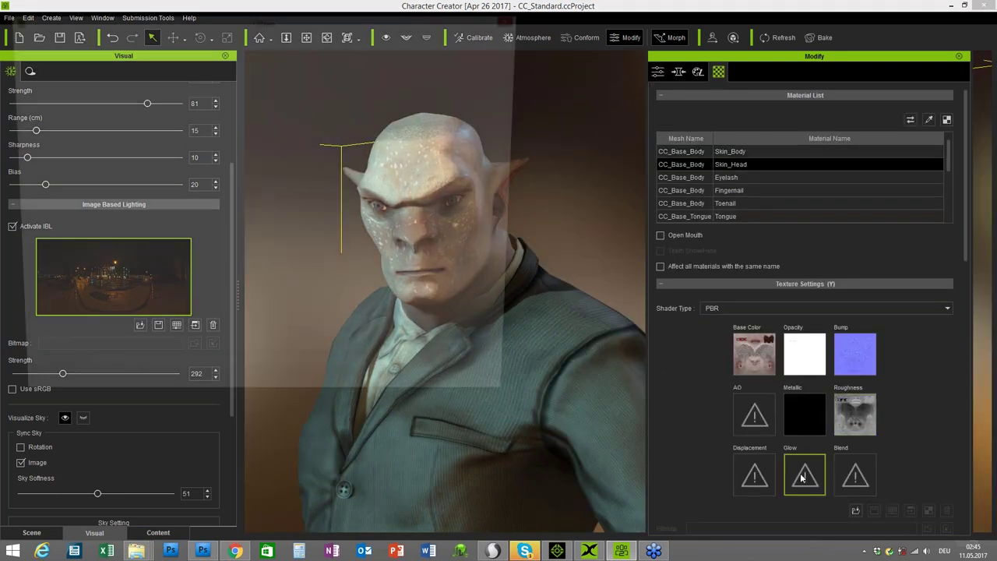
Load the black image with two red spots from the Desktop folder as the Skin_Head material's Glow texture.
double_click(803, 479)
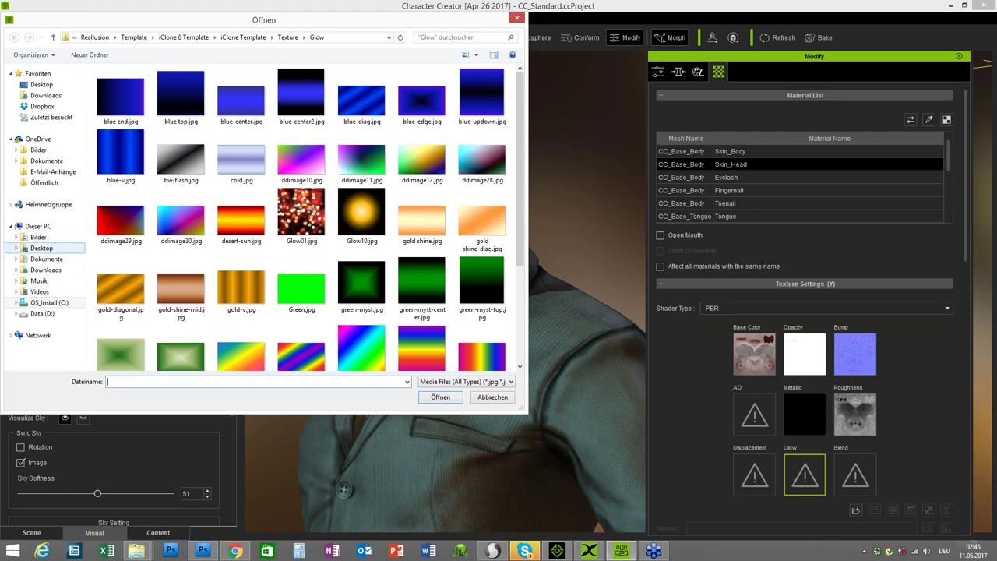
click(42, 248)
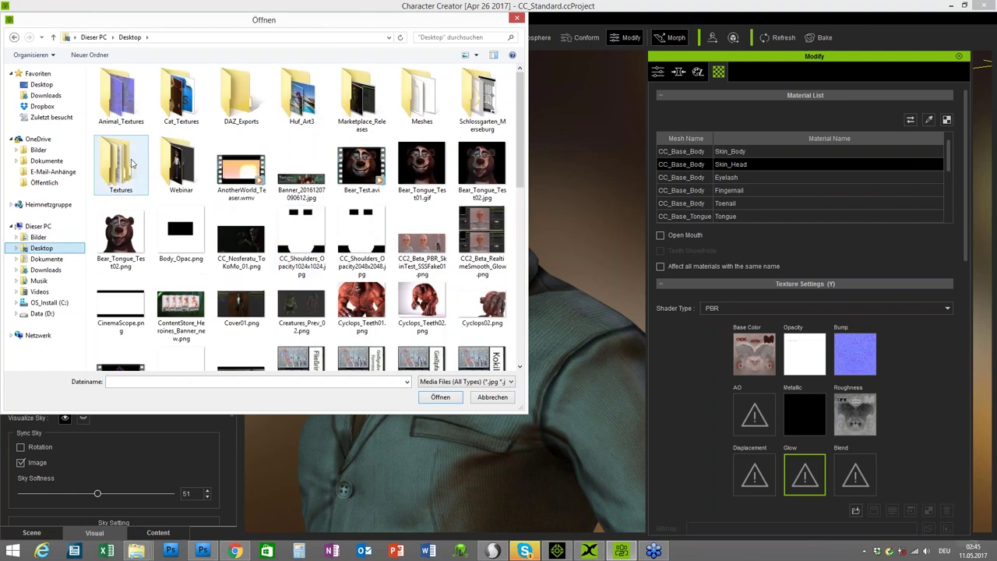
double_click(181, 168)
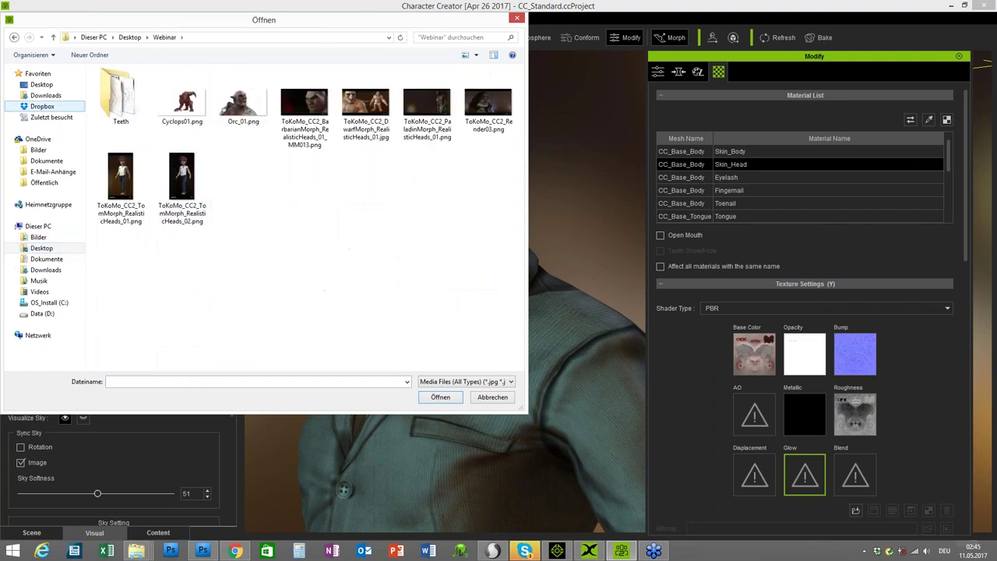
click(14, 36)
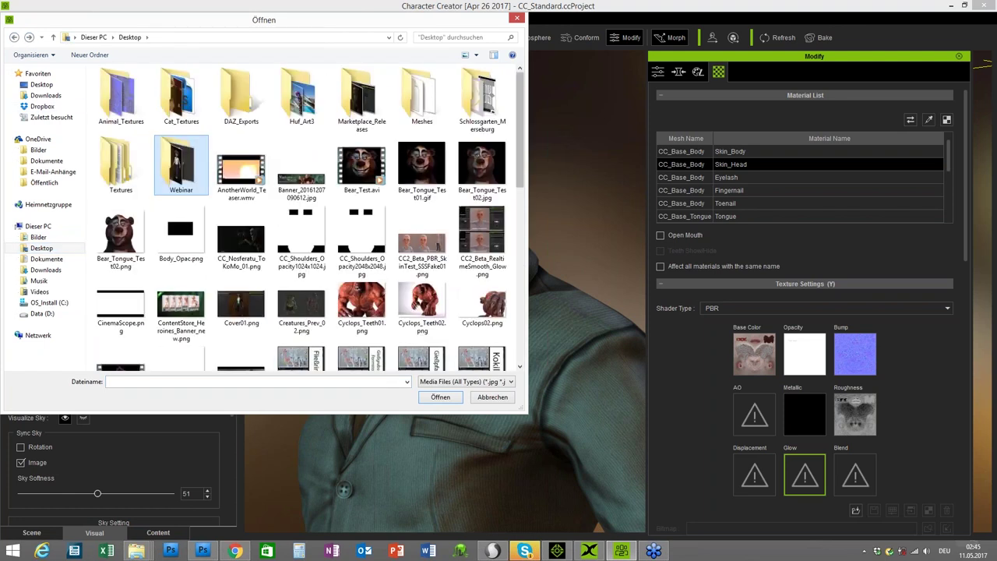
scroll(519, 224, down, 5)
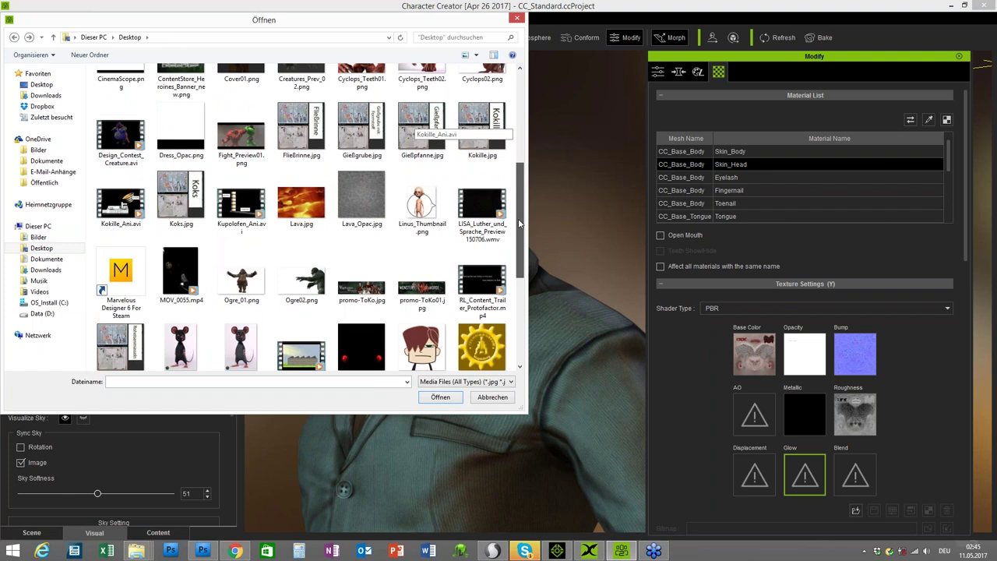
scroll(520, 223, down, 2)
click(362, 300)
click(440, 398)
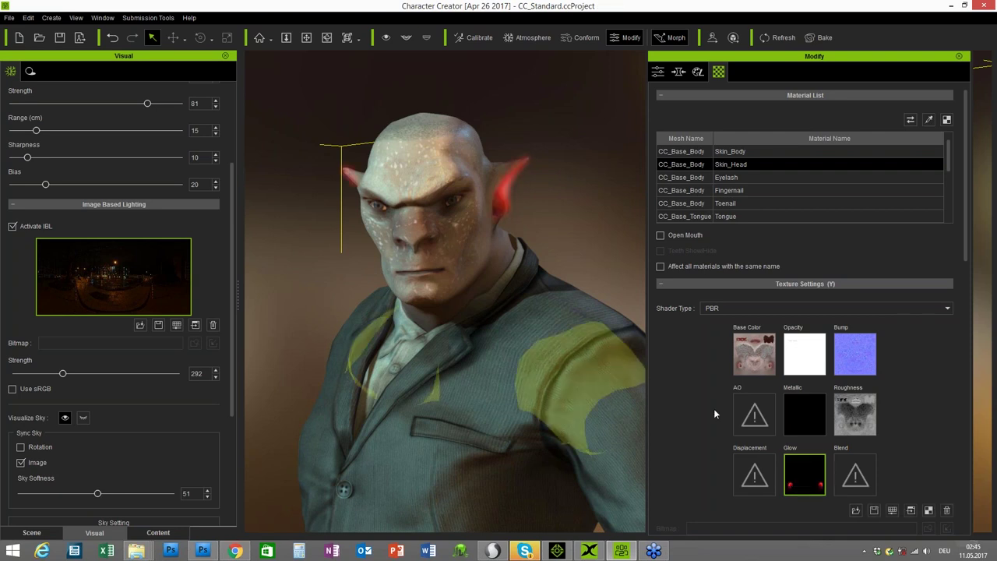
Reduce the strength of the Skin_Head Glow texture to 23, checking the orc's ears from the front and side.
scroll(670, 421, down, 2)
scroll(670, 422, down, 1)
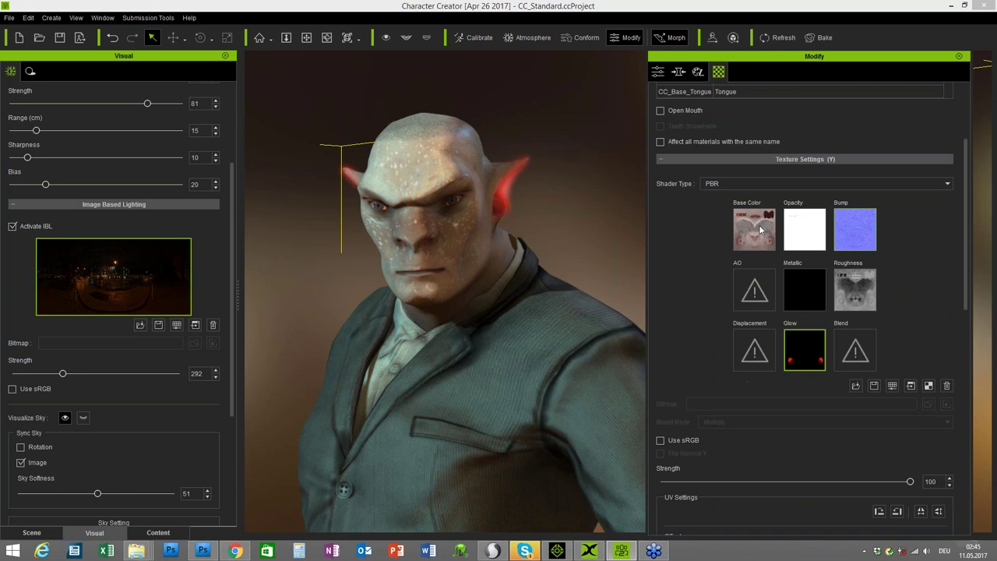
drag(748, 60, 676, 56)
drag(837, 478, 665, 480)
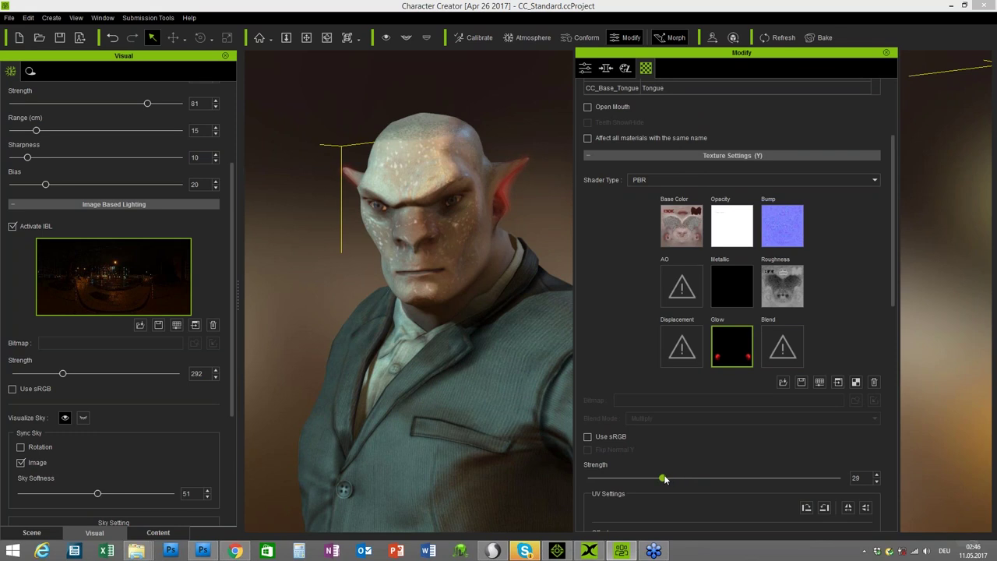
mouse_move(701, 54)
mouse_down()
mouse_move(669, 57)
mouse_move(682, 58)
mouse_up()
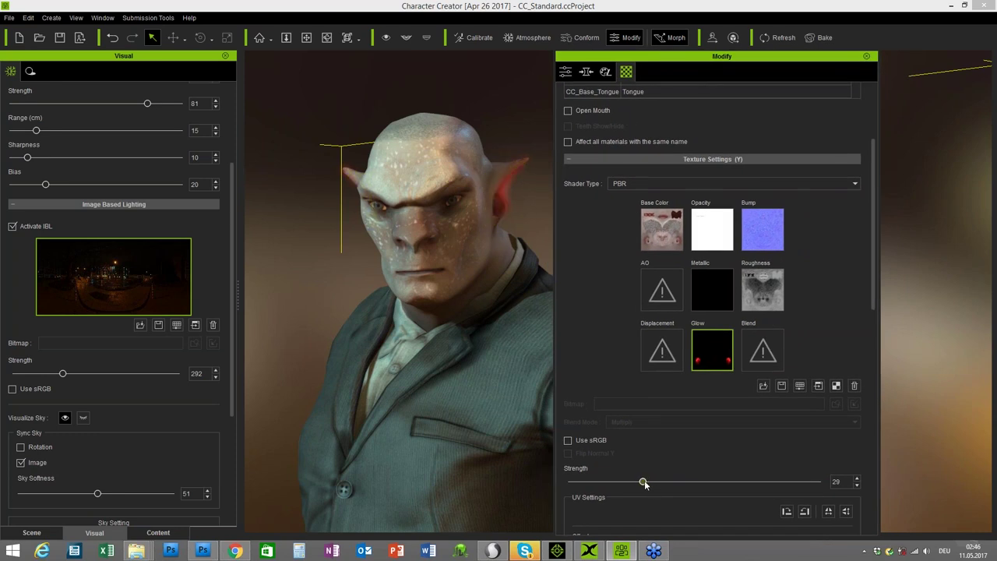
drag(644, 484, 610, 484)
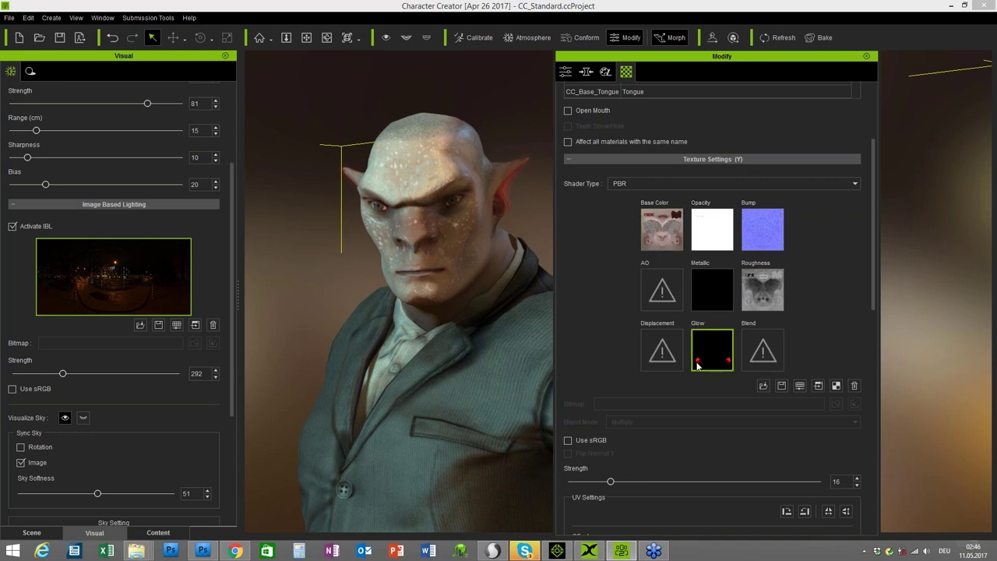
drag(611, 483, 645, 485)
scroll(621, 484, up, 2)
drag(621, 485, 618, 484)
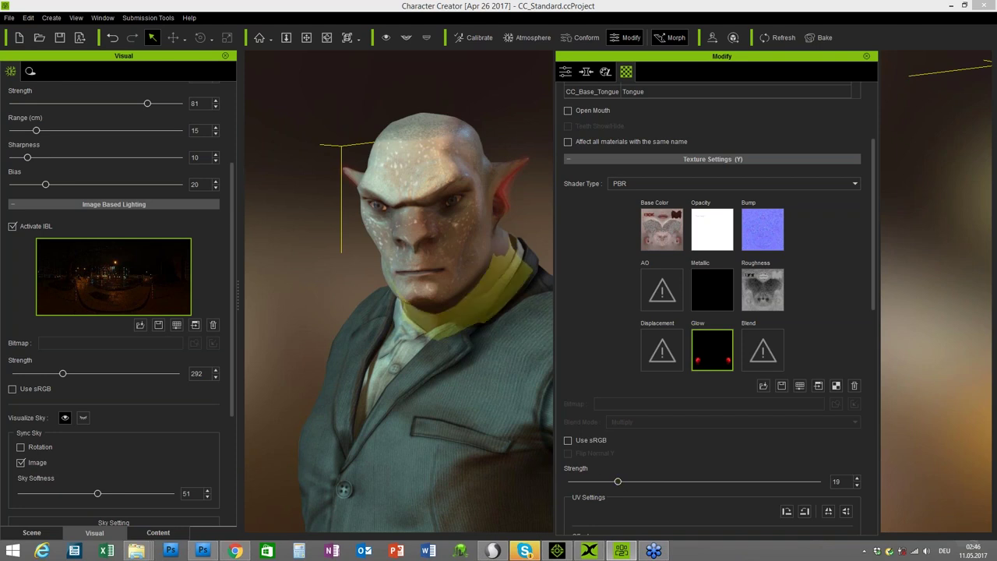
right_drag(514, 304, 467, 327)
drag(618, 482, 629, 488)
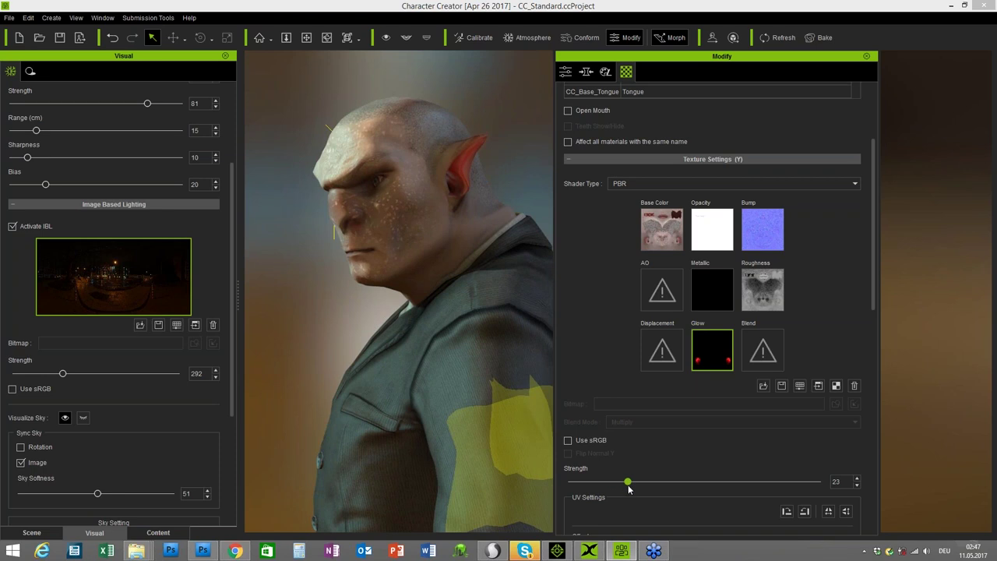
Open the Skin_Head Base Color texture in Photoshop and view the black Glow map with the two red ear spots.
drag(626, 485, 625, 482)
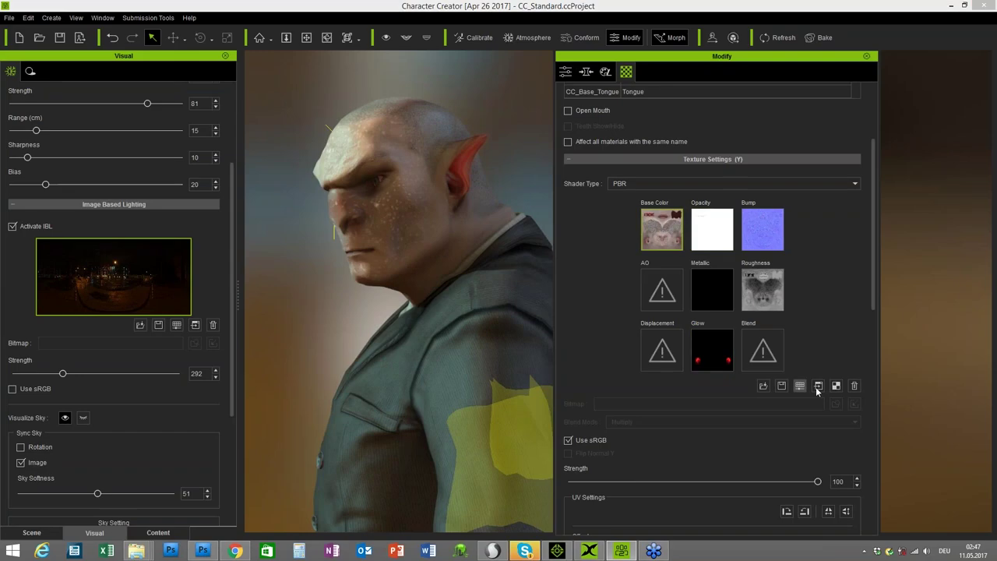
click(818, 386)
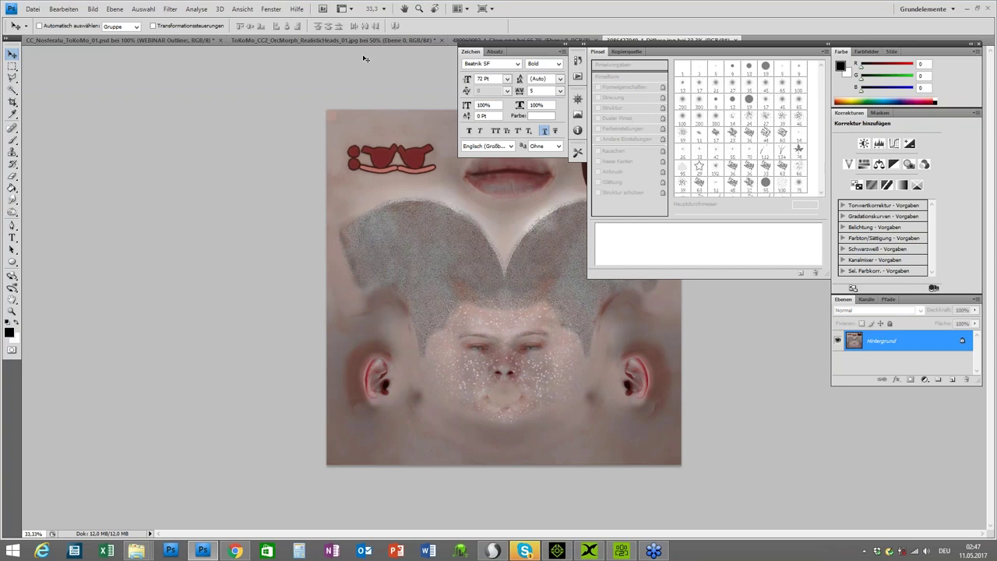
click(499, 40)
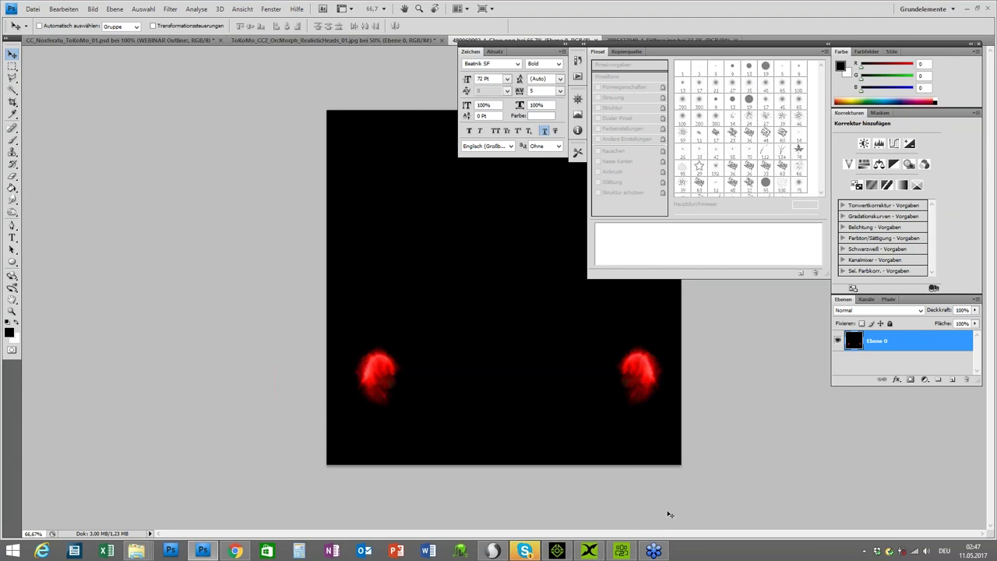
Switch through iClone and 3DXchange back to Character Creator and set the image-based lighting strength to 148.
click(557, 551)
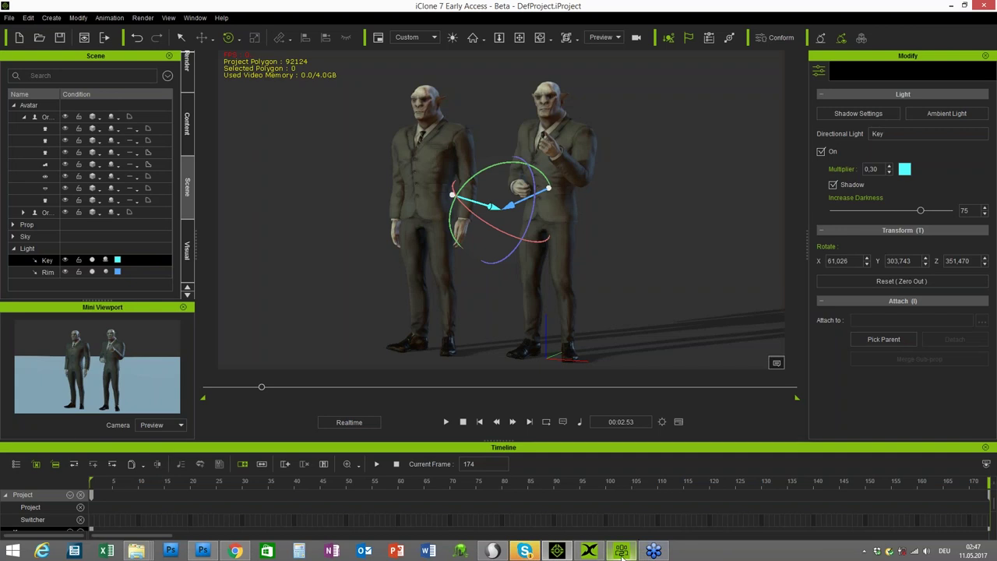
click(593, 552)
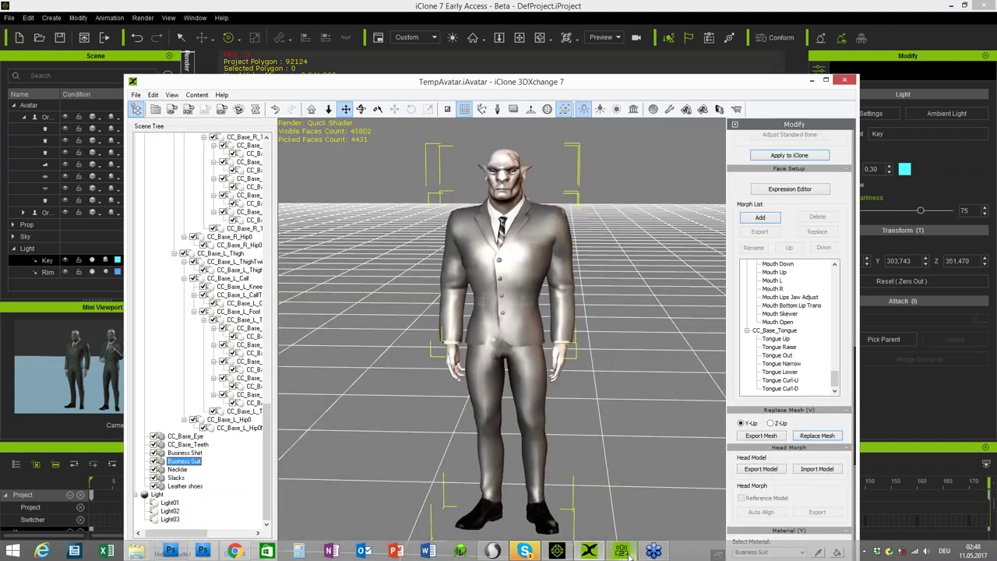
click(625, 554)
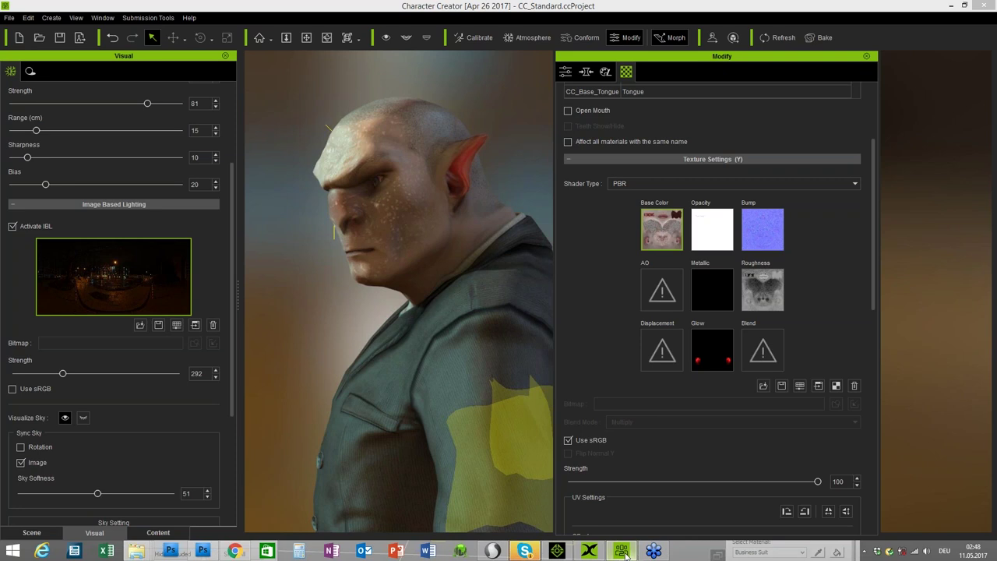
drag(63, 374, 38, 374)
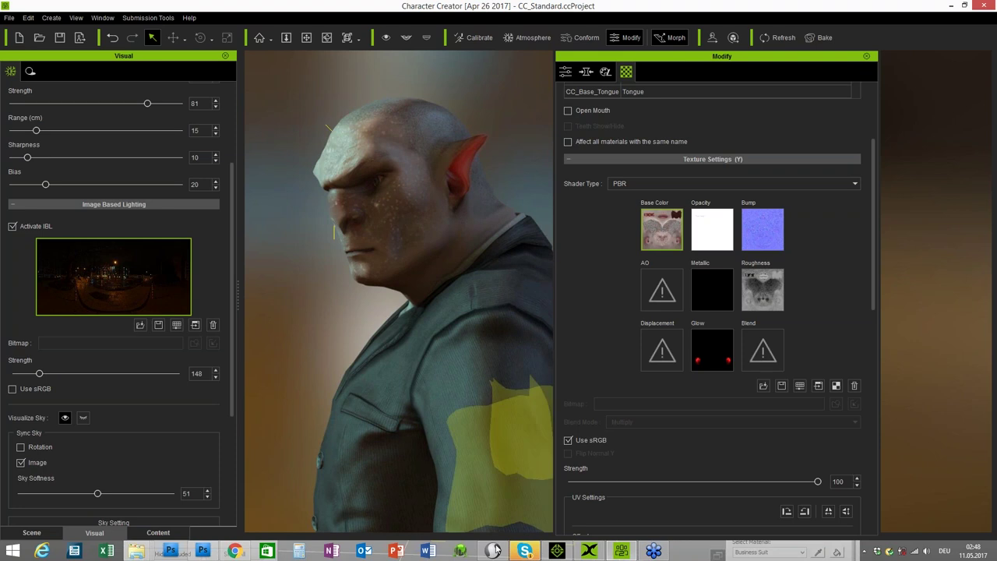
Switch to Sculptris and review the sculpt options for the suit jacket mesh.
mouse_move(497, 550)
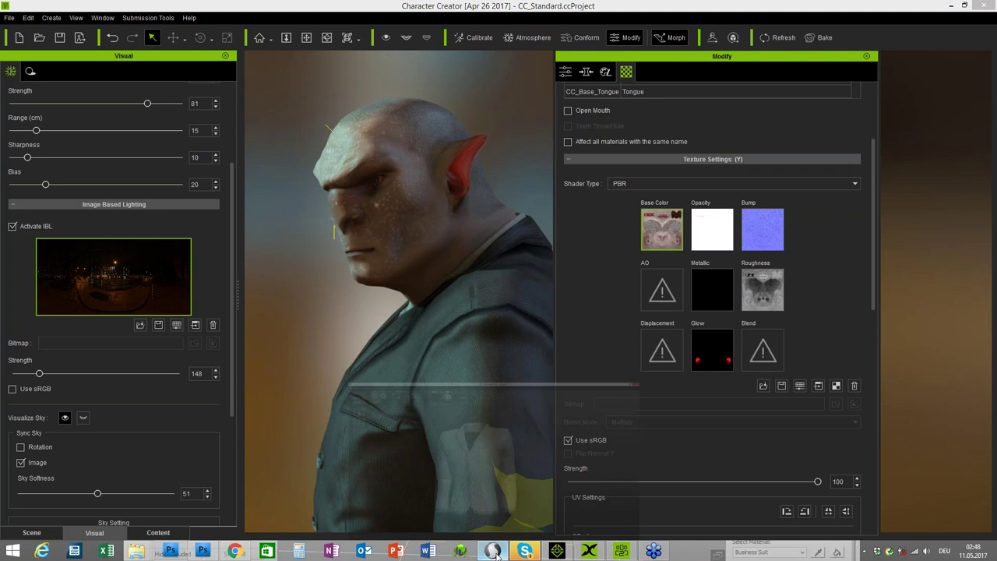
click(494, 550)
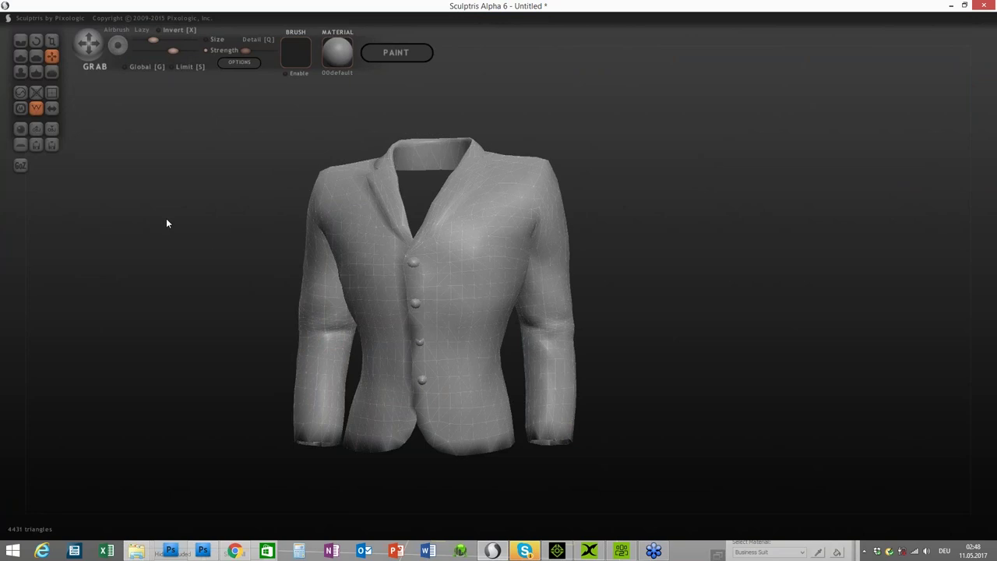
click(238, 64)
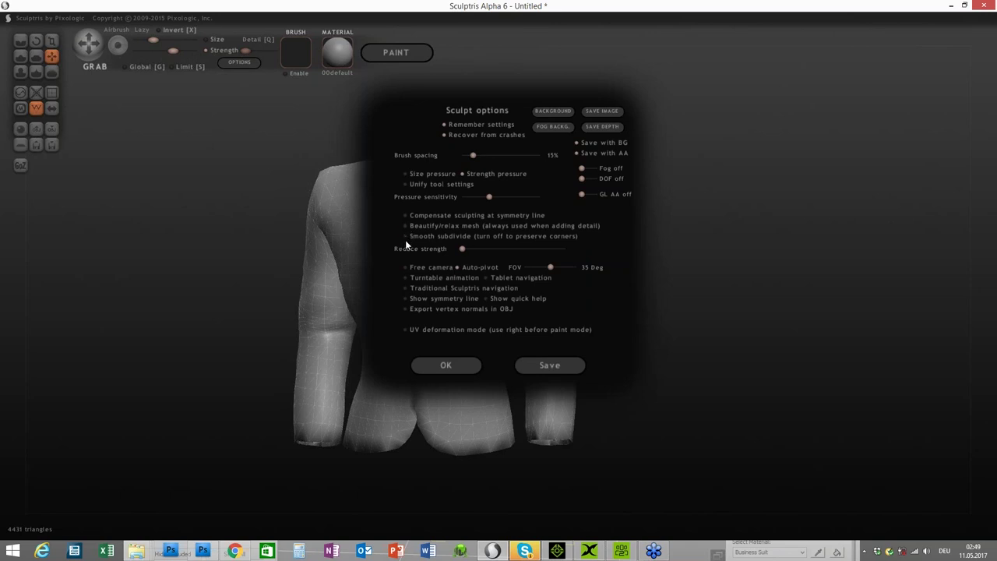
click(461, 367)
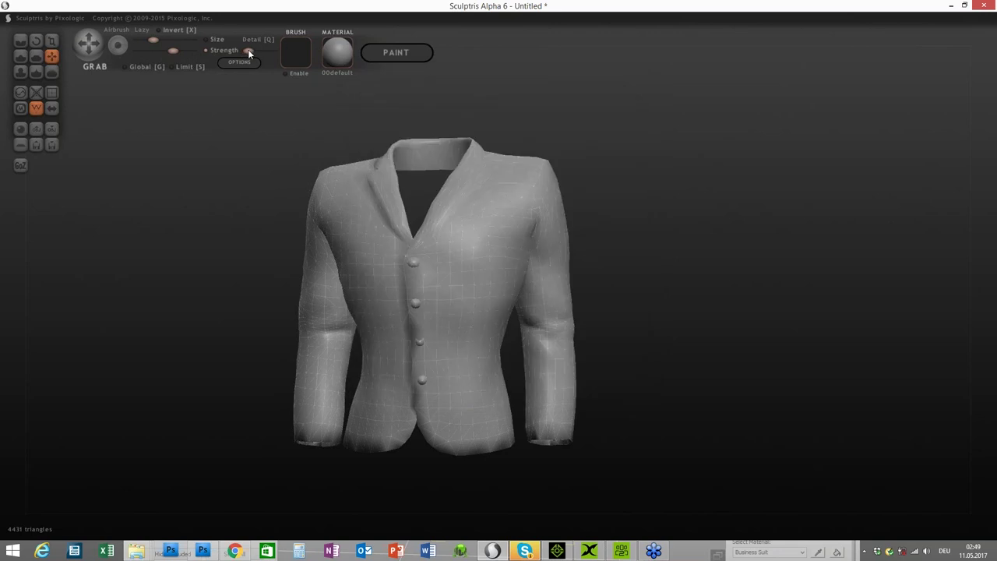
Try pulling up one shoulder of the jacket with the Grab tool at a higher Detail setting, and undo the strokes.
drag(251, 51, 258, 54)
key(space)
drag(523, 160, 523, 150)
drag(525, 161, 536, 147)
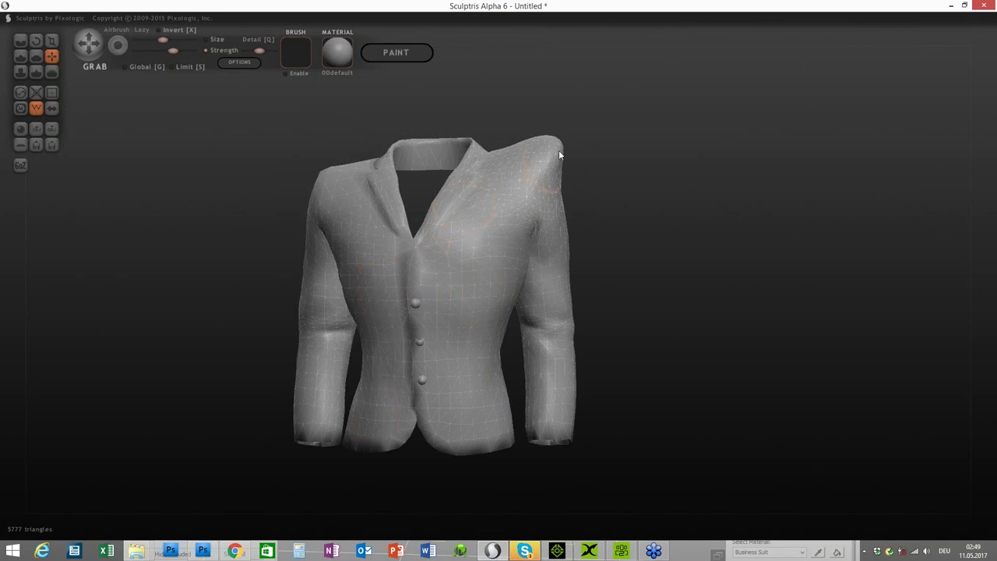
drag(552, 150, 537, 159)
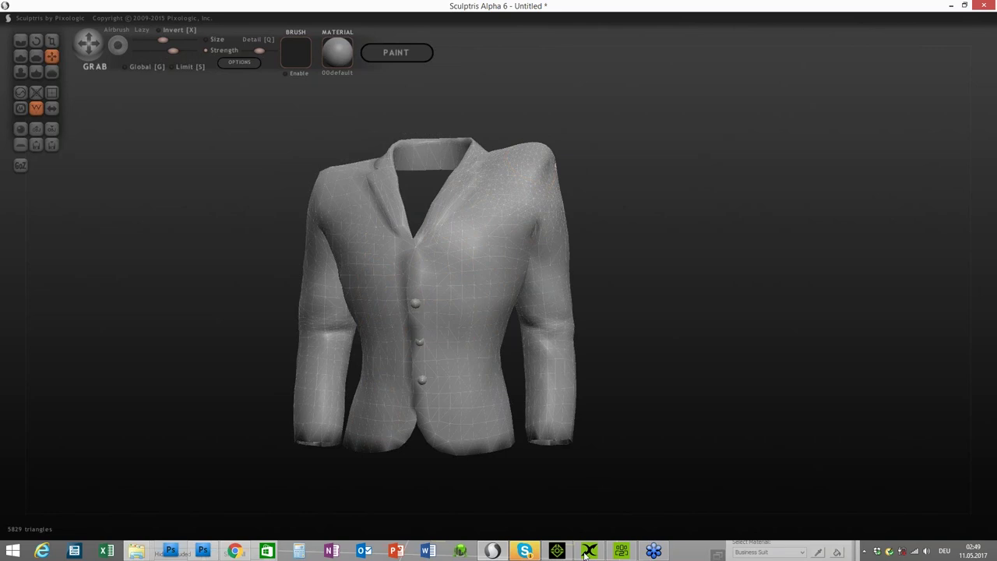
mouse_move(571, 551)
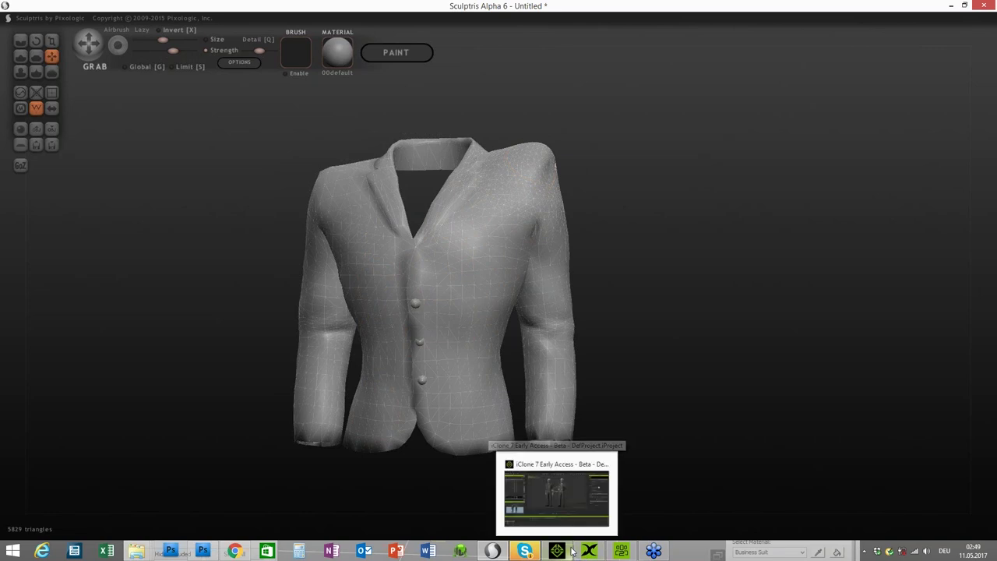
key(ctrl+z)
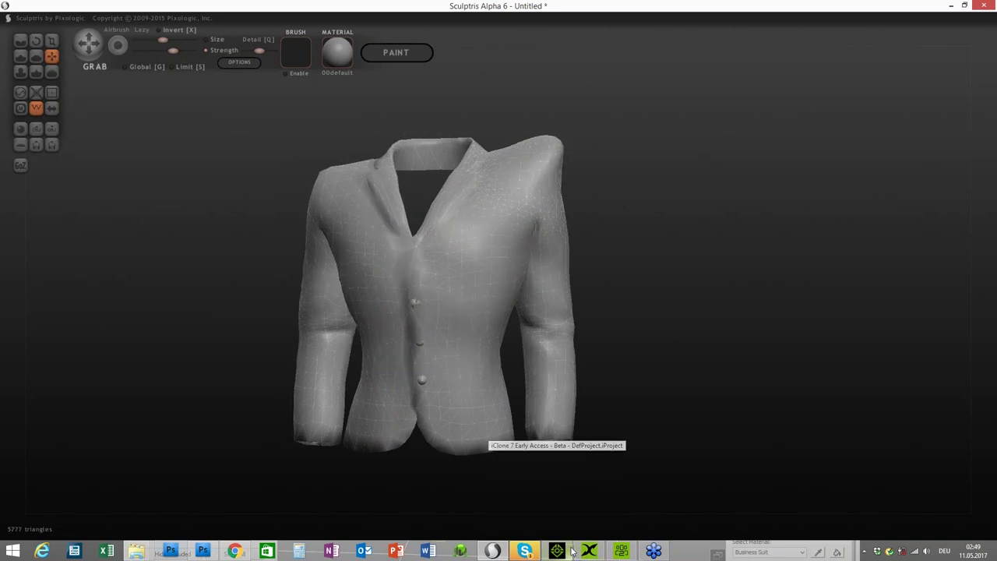
key(ctrl+z)
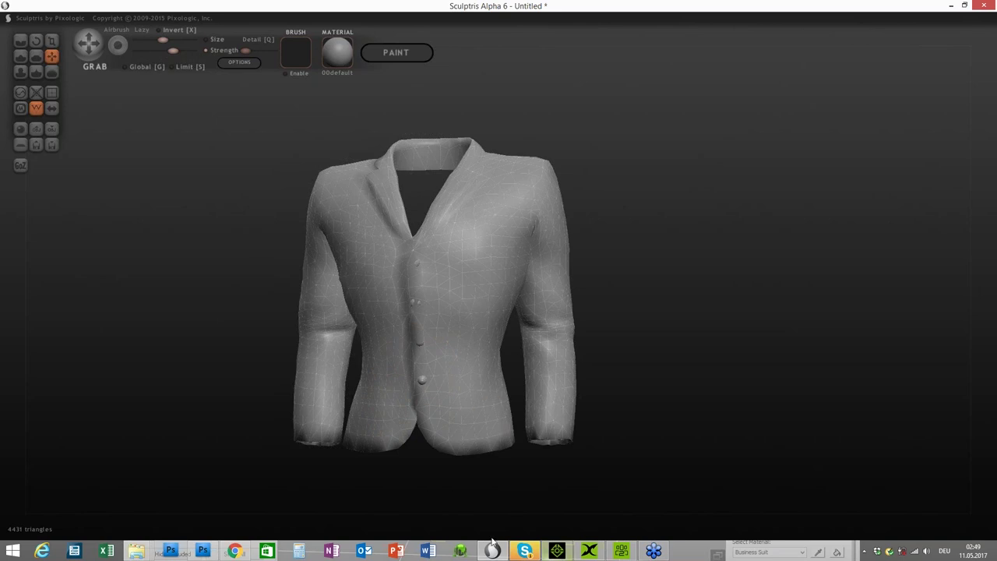
Switch back to Character Creator and hide the side panels so the viewport fills the window.
click(620, 553)
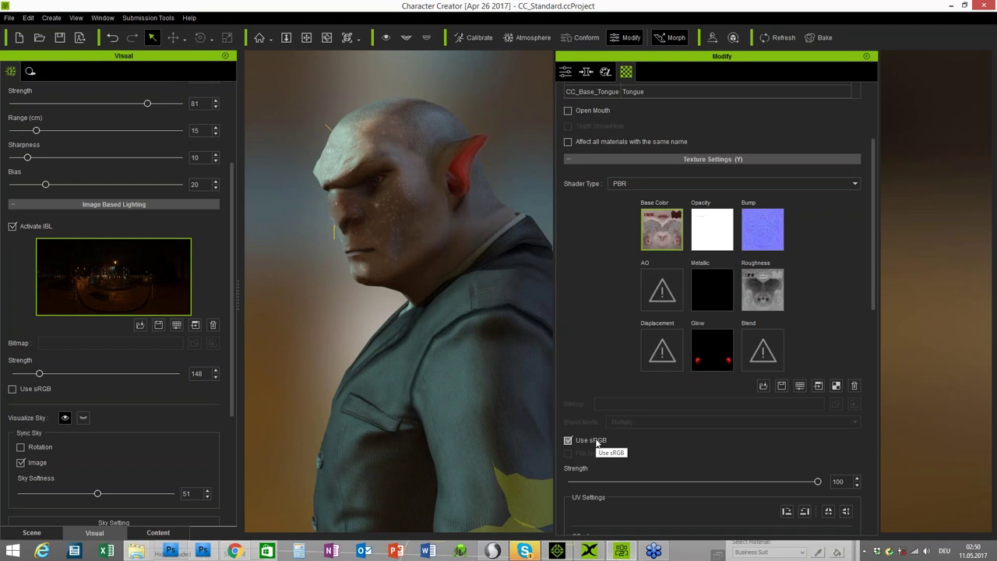
key(F4)
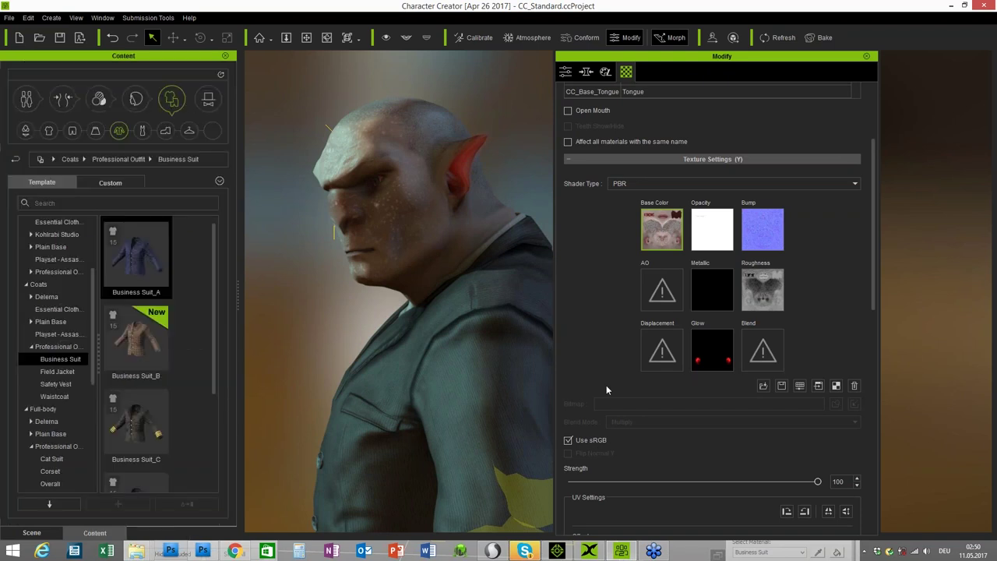
key(F6)
key(F7)
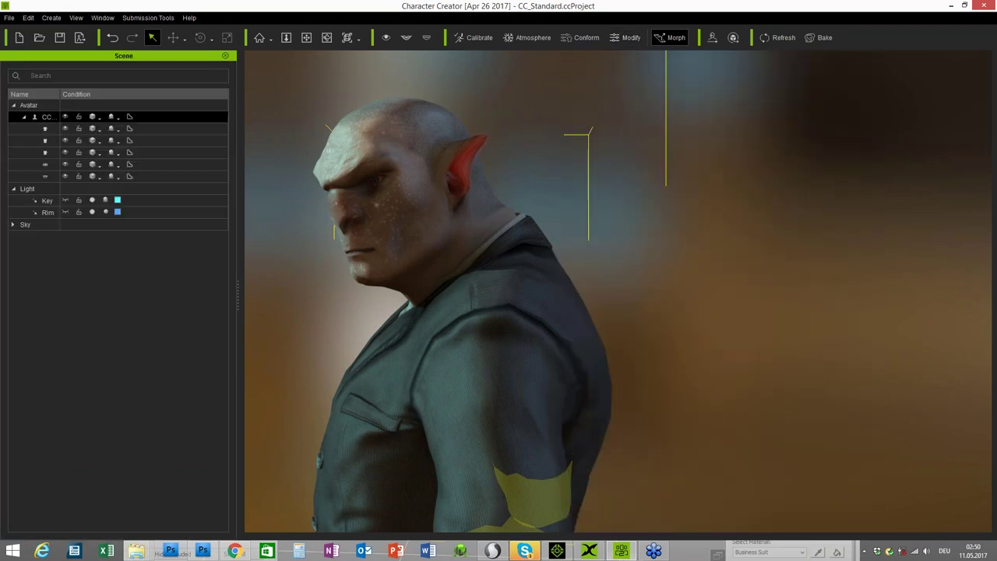
key(F6)
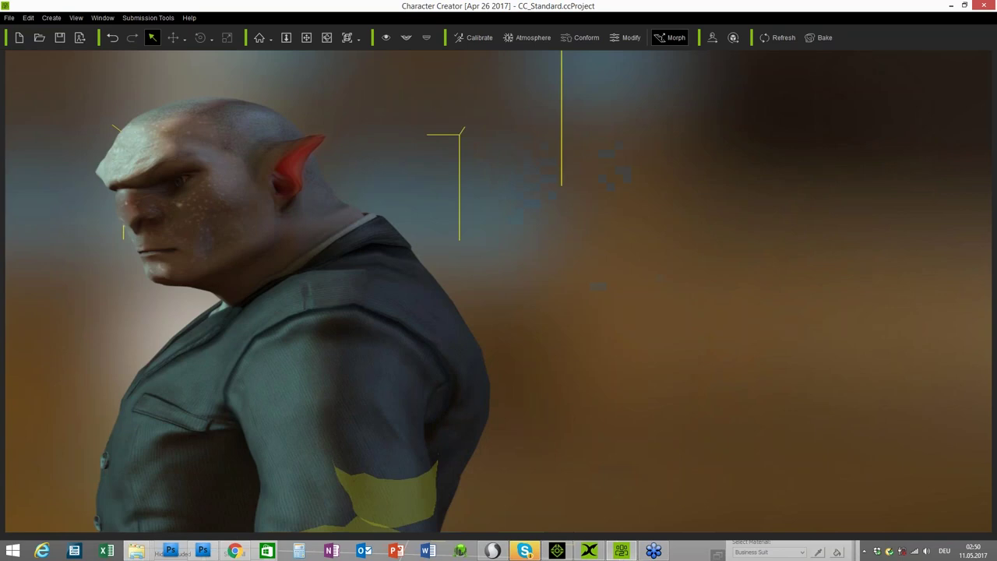
Frame the suited orc in a three-quarter view and select the avatar.
right_drag(624, 340, 625, 382)
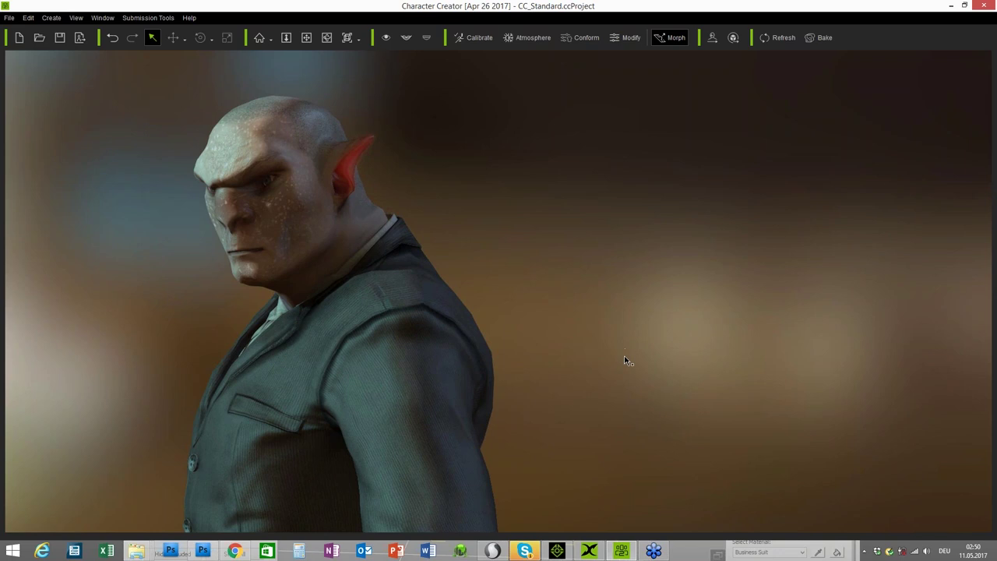
mouse_move(625, 361)
right_down()
mouse_move(623, 340)
mouse_move(616, 349)
right_up()
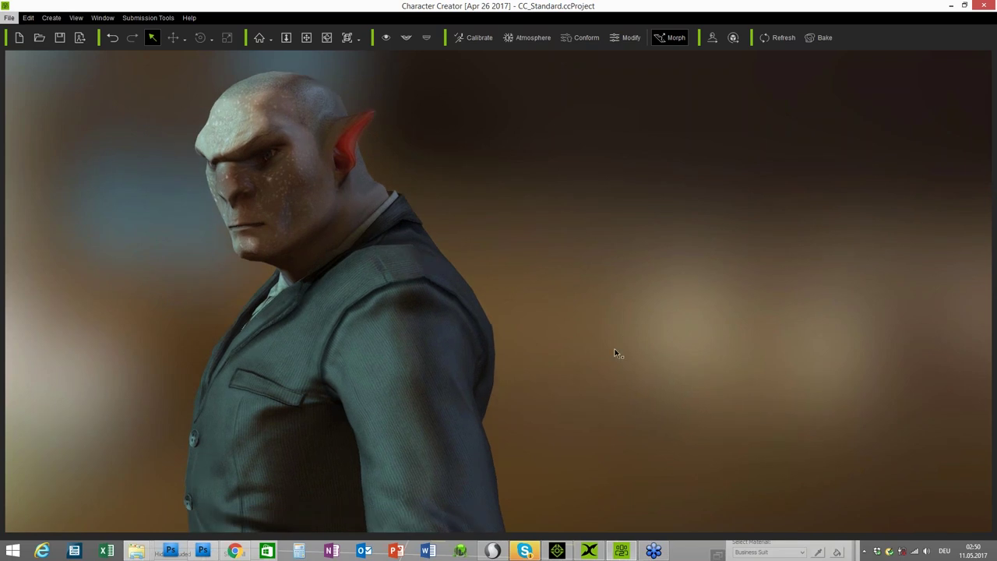
click(293, 161)
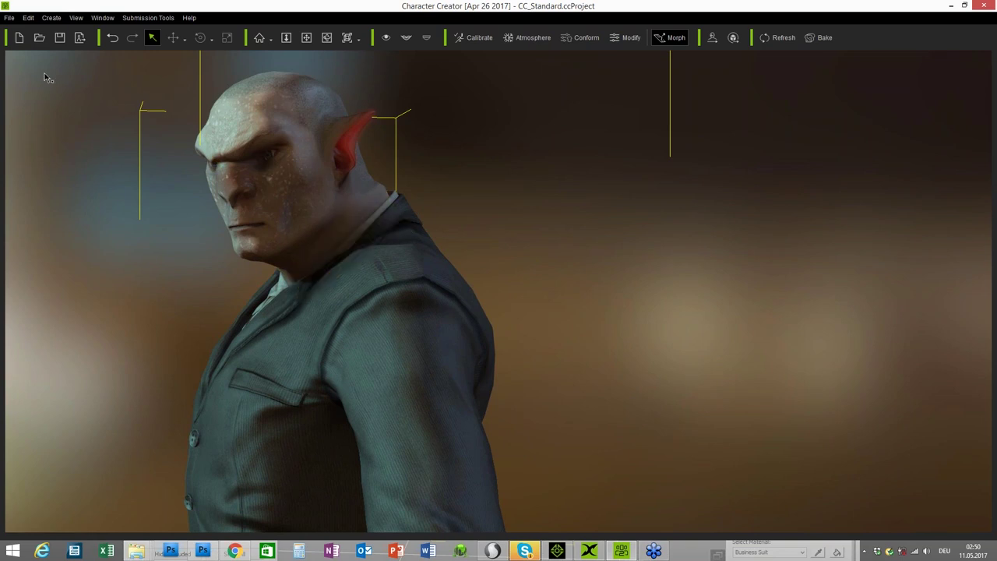
click(29, 18)
click(80, 148)
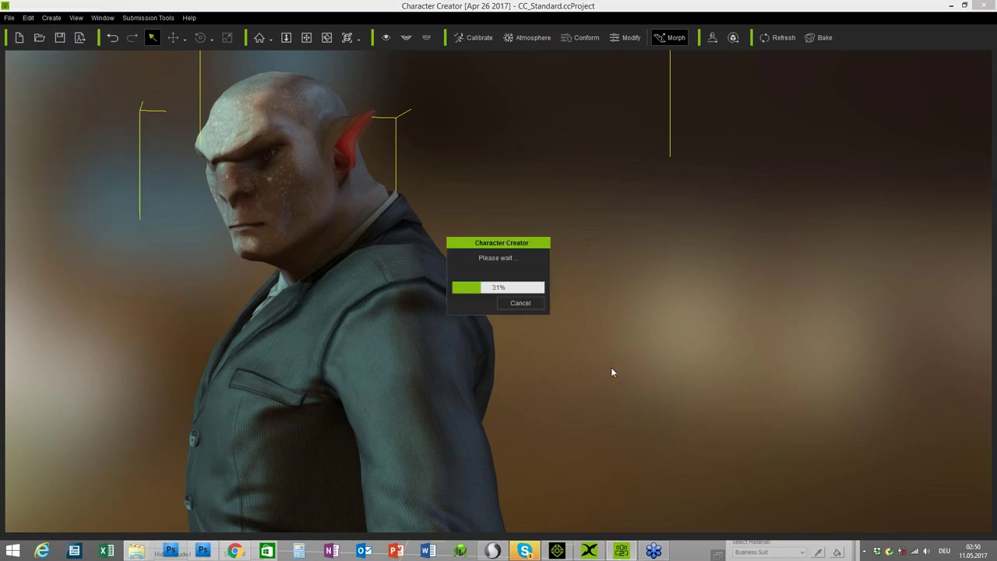
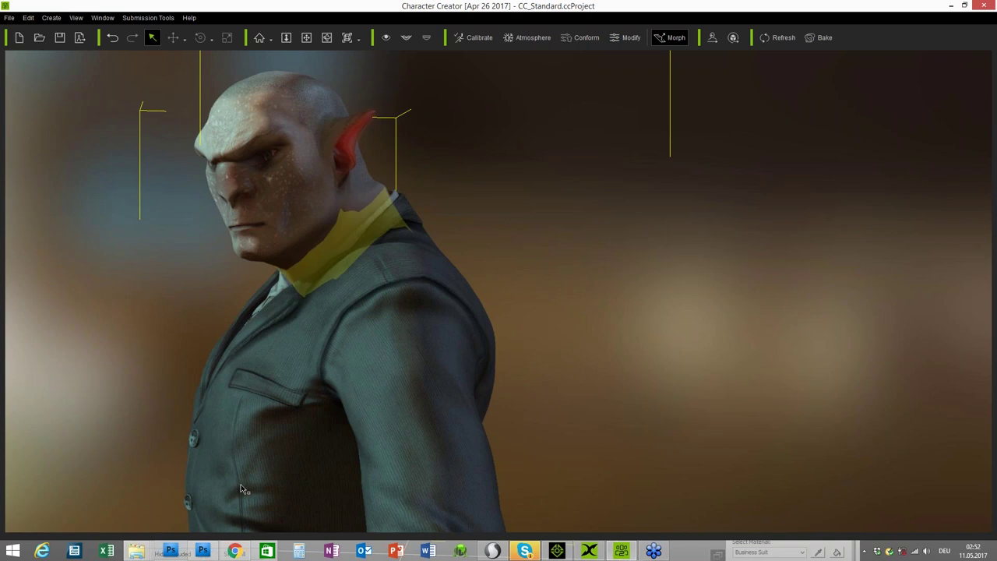
Switch to Chrome and open google.de in a new tab.
click(235, 550)
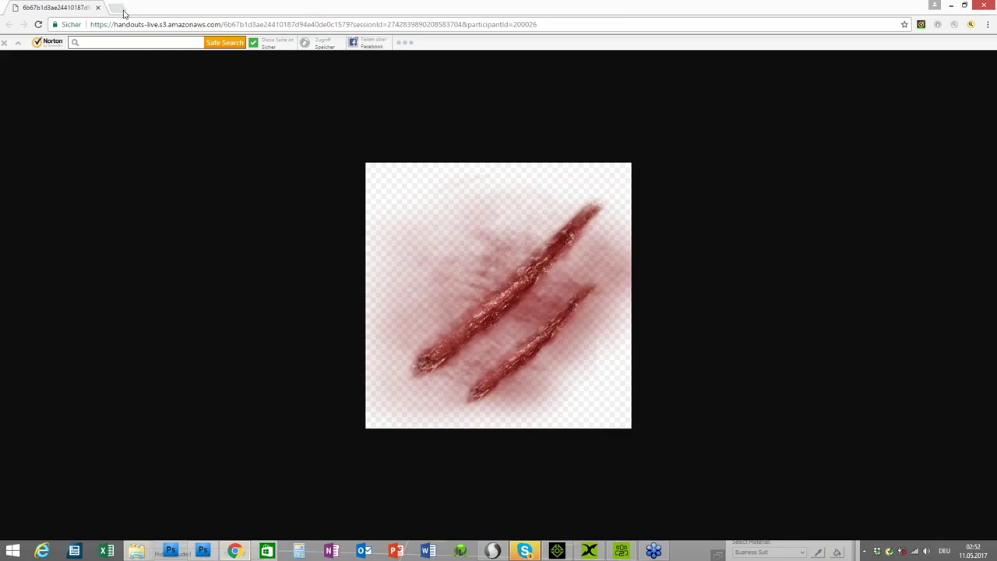
click(123, 11)
text(google.de)
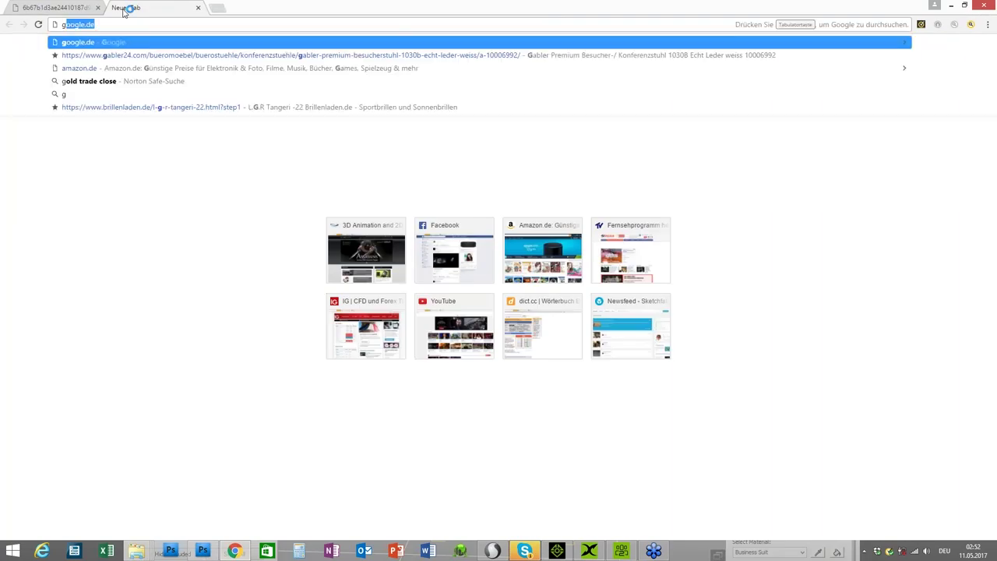
key(Return)
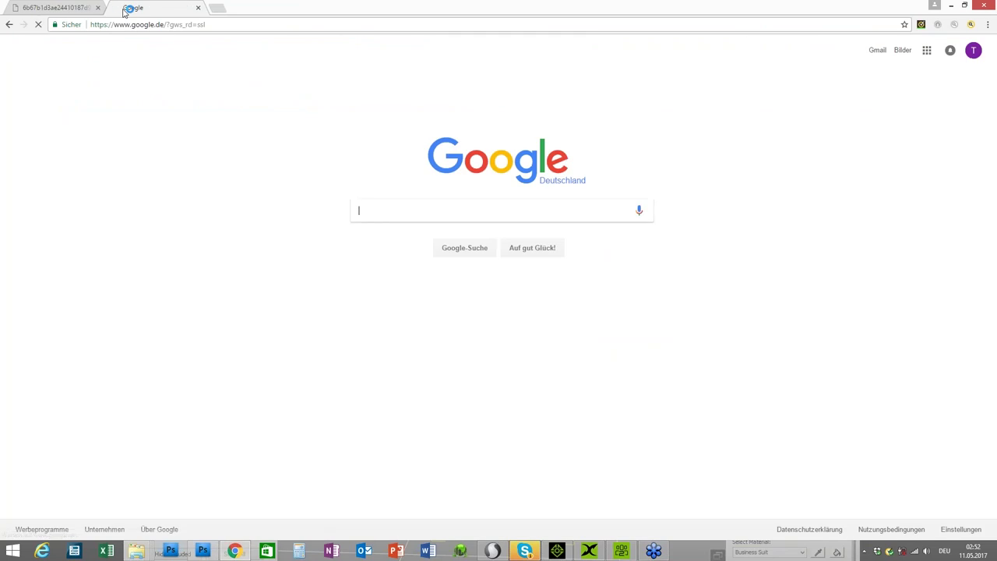
Search Google for Sculptris, open Pixologic's Sculptris page, and locate the free download.
text(scul)
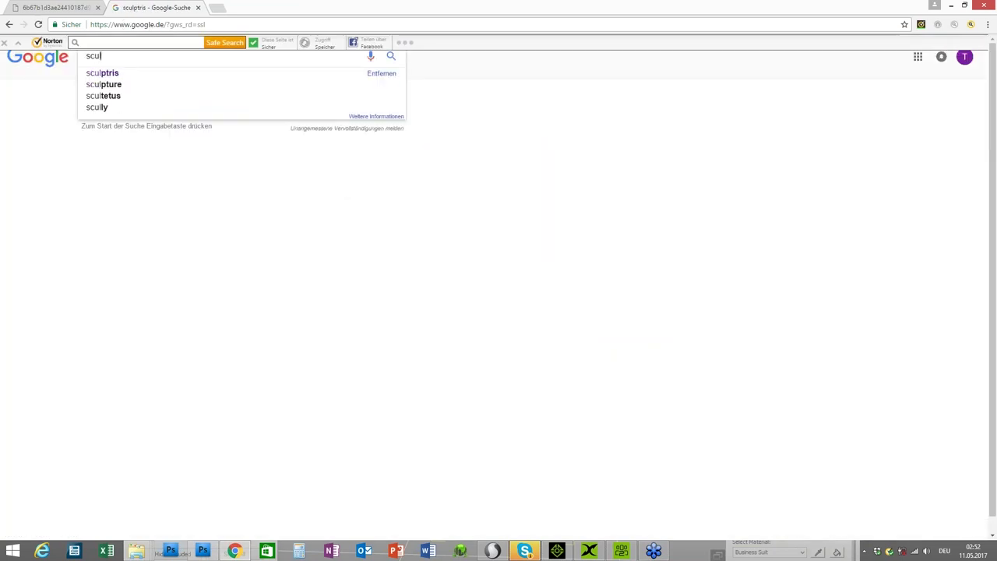
text(ptru)
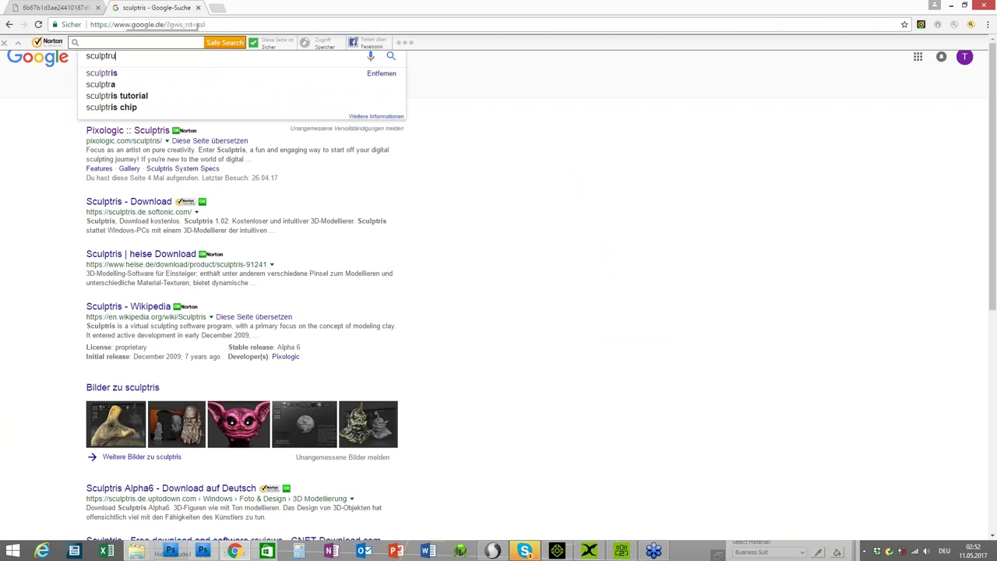
text(s)
click(128, 165)
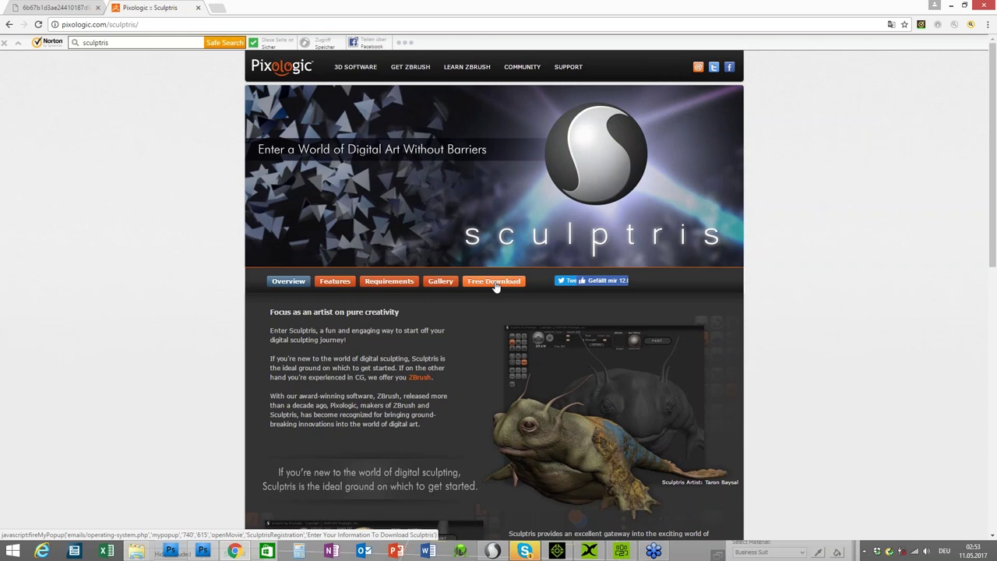
click(496, 286)
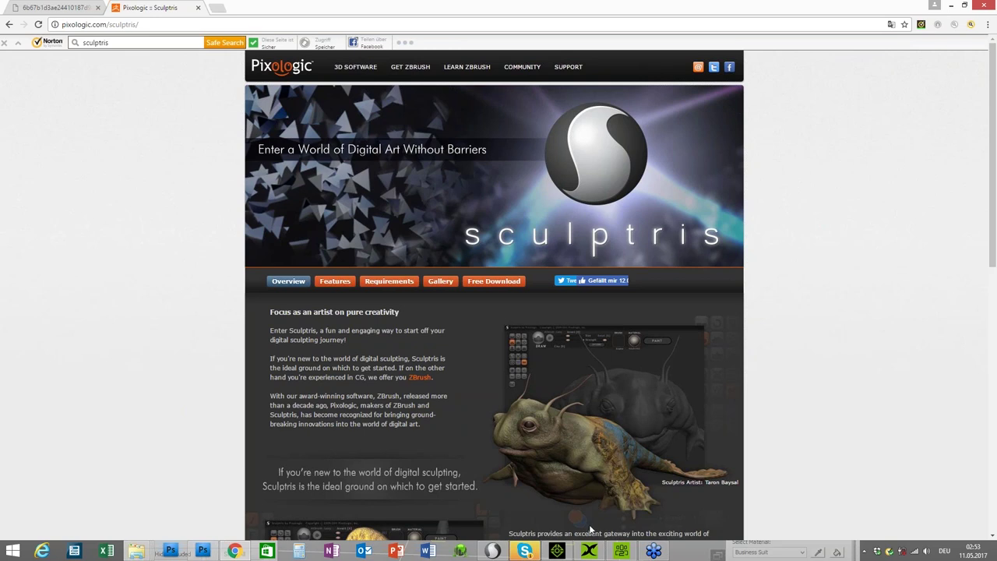
Switch by way of Character Creator to the iClone 7 project with the two suited orc avatars.
mouse_move(600, 554)
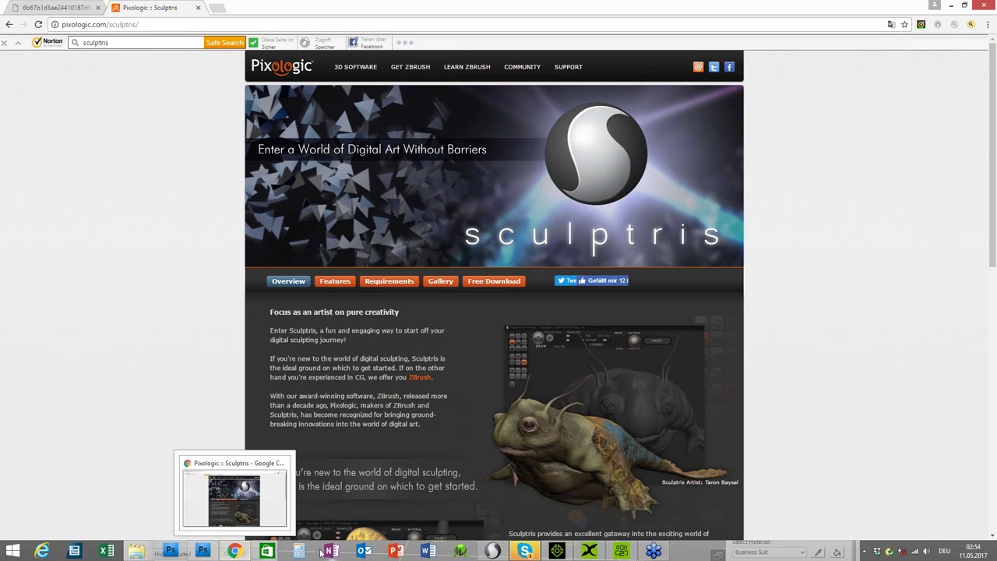
click(628, 551)
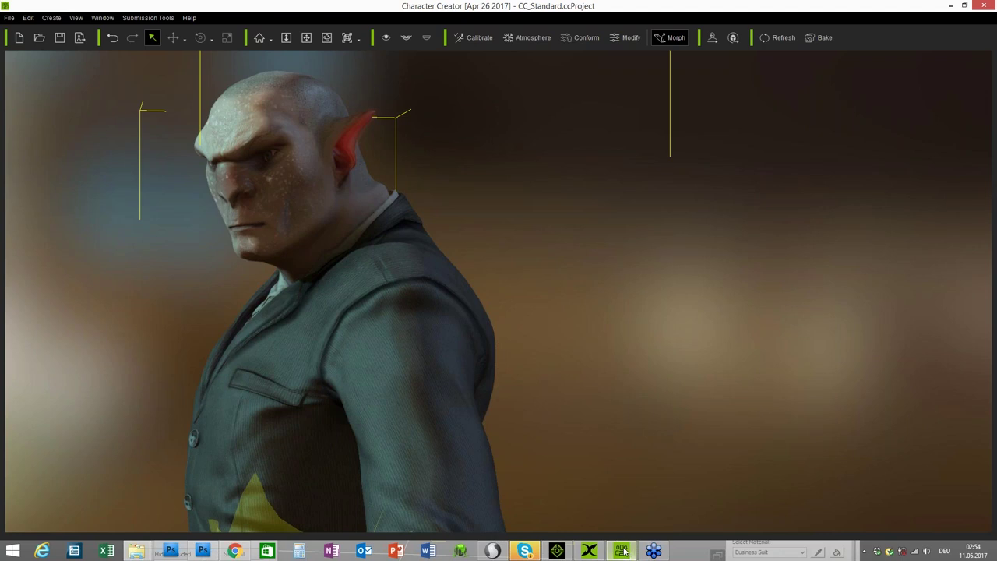
click(558, 551)
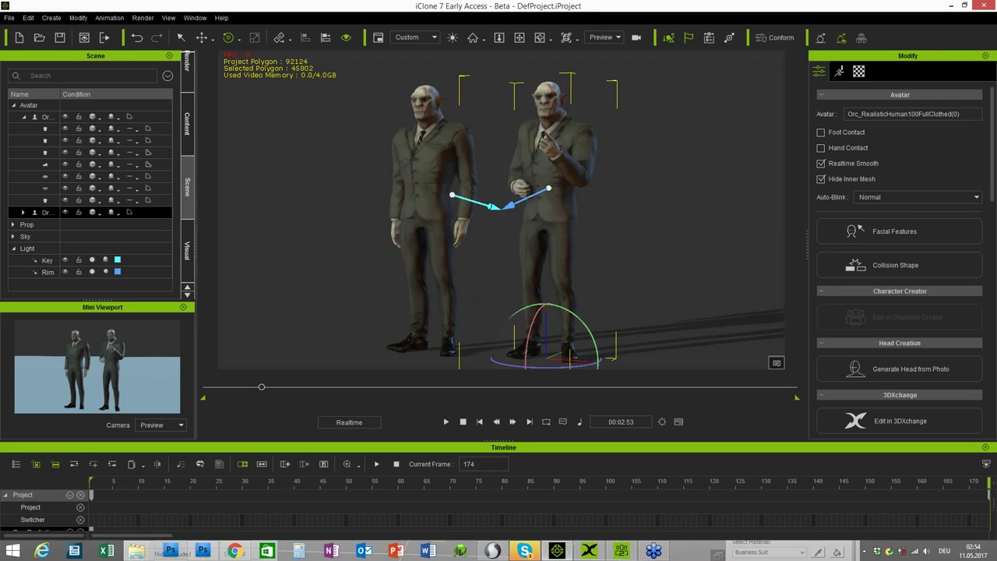
Save the selected orc to iClone's custom Avatar library under the name Avatar.
click(190, 134)
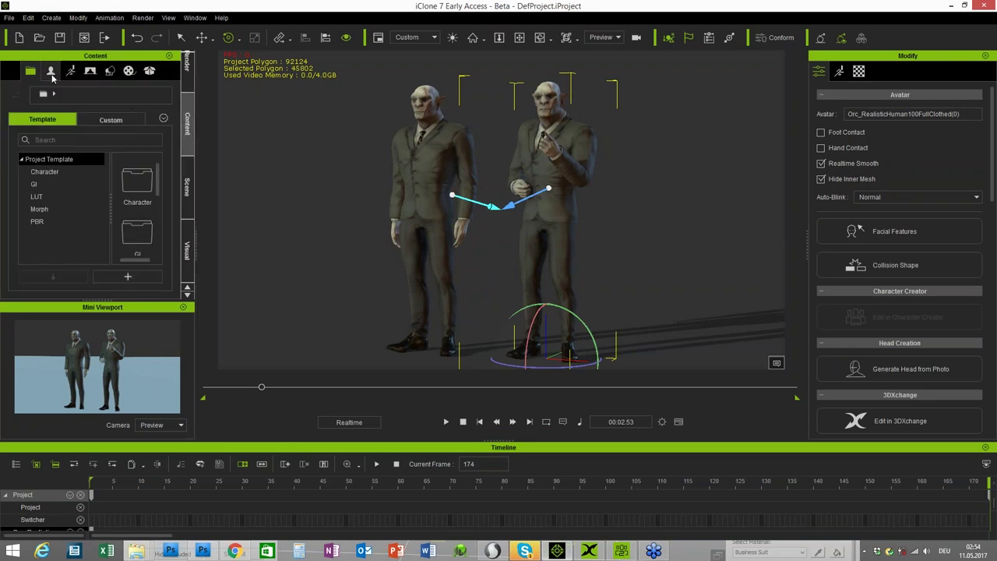
click(51, 72)
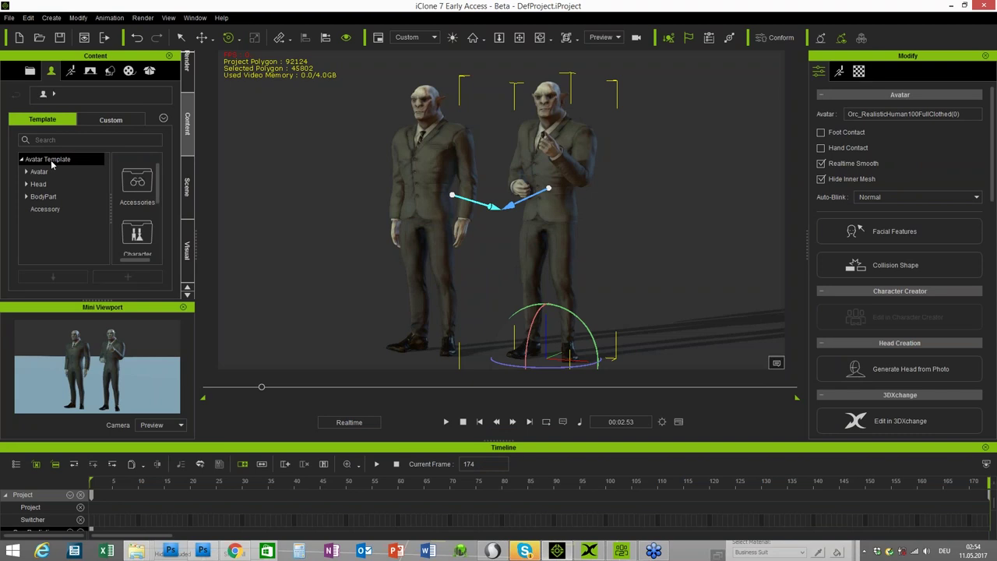
click(116, 122)
click(41, 171)
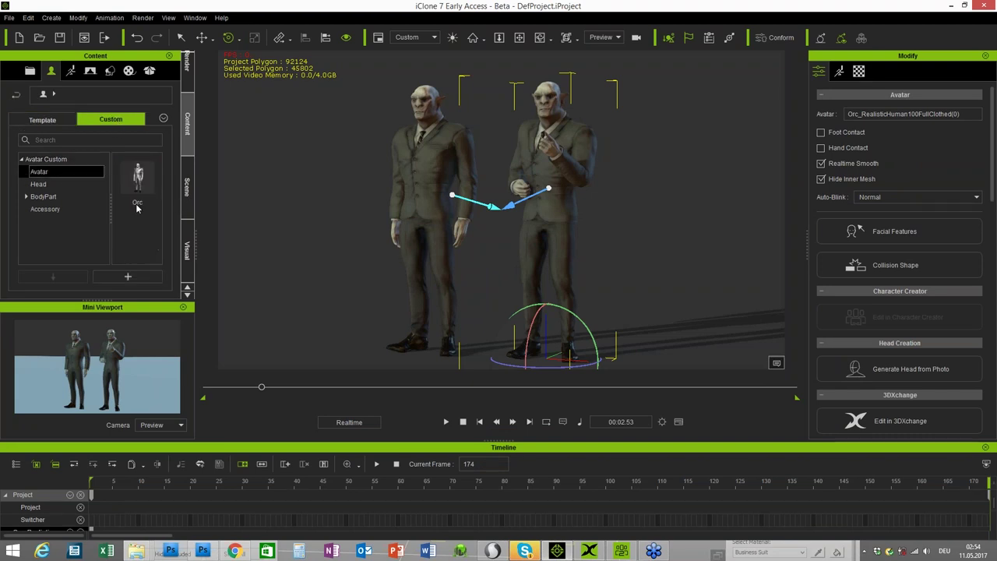
click(127, 276)
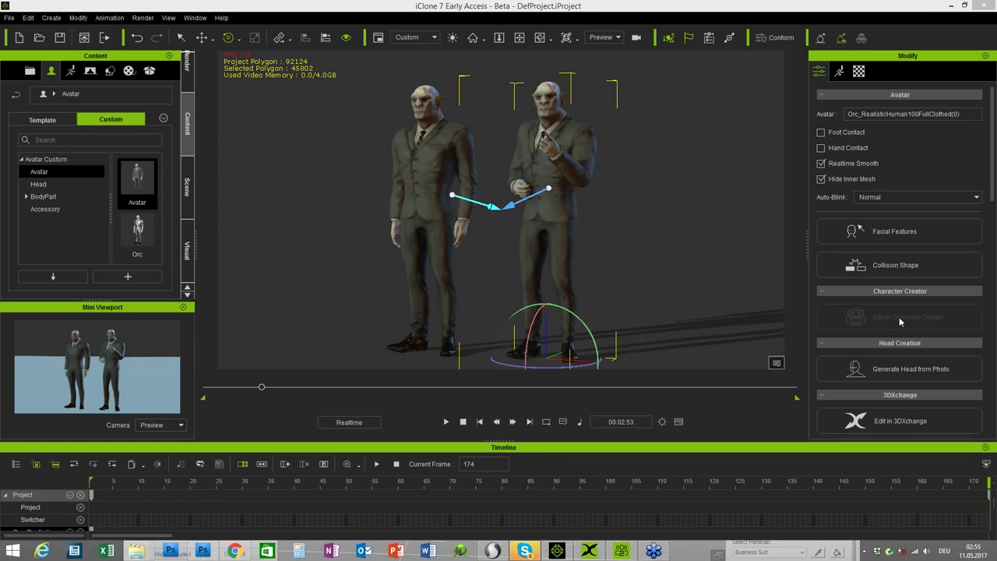
Load the saved Avatar into Character Creator in place of the current project.
double_click(139, 182)
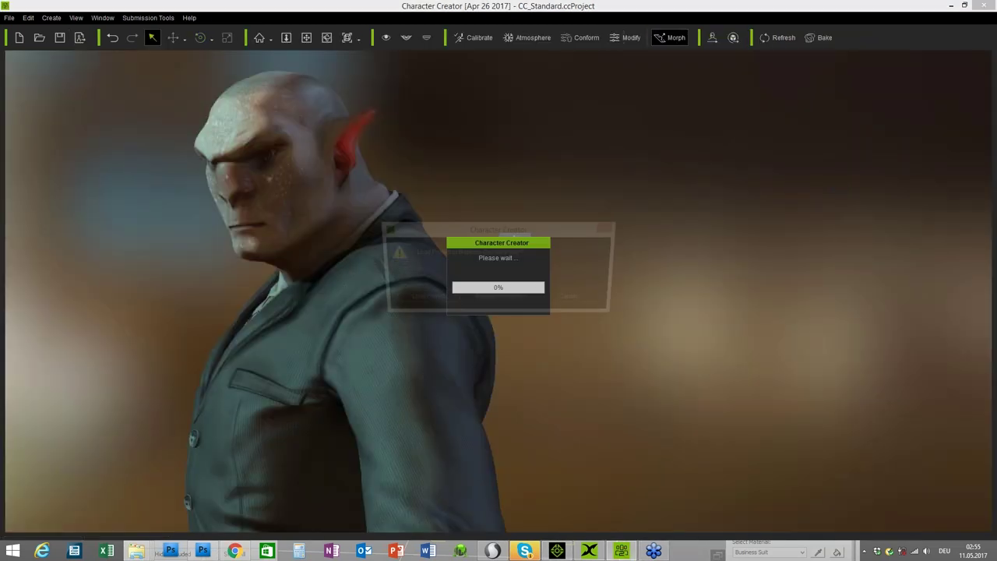
click(421, 300)
click(492, 302)
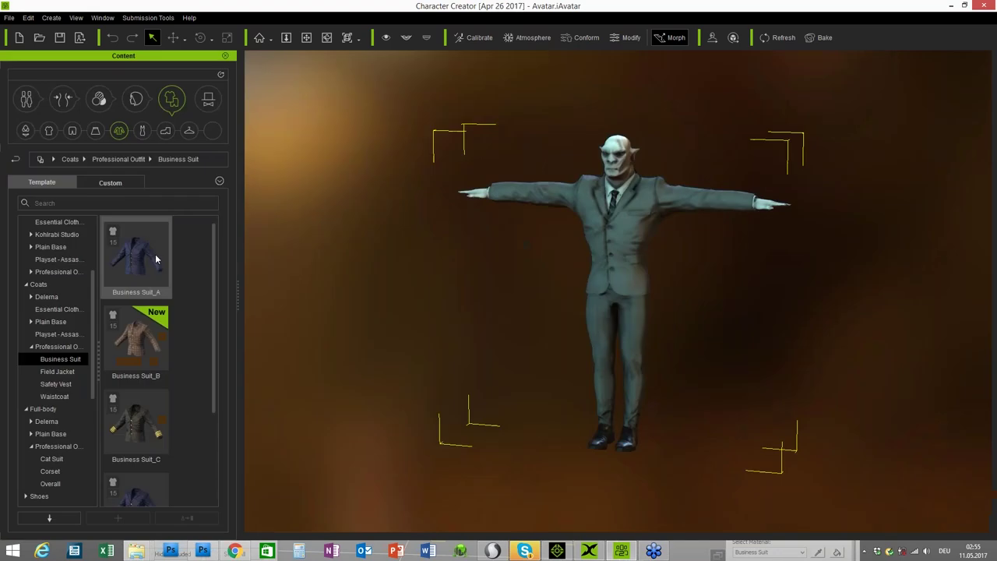
Save the avatar's Business Suit to the custom Coats library under the name Suit.
click(115, 182)
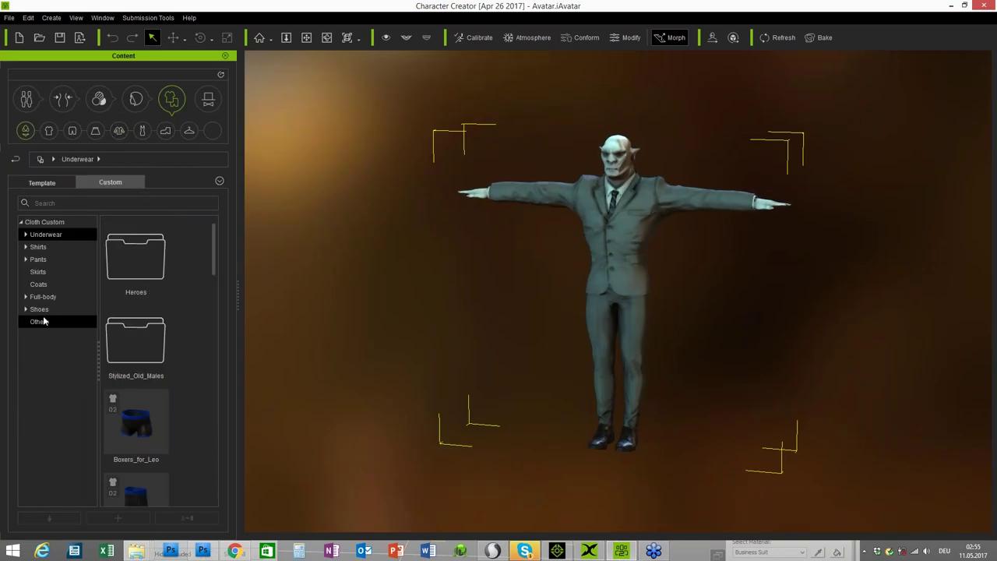
click(39, 285)
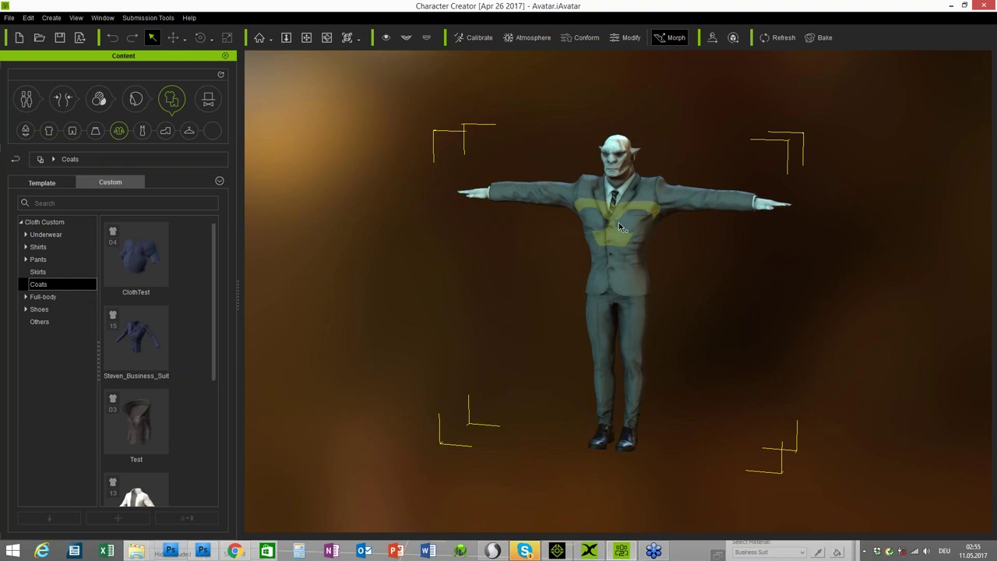
click(626, 37)
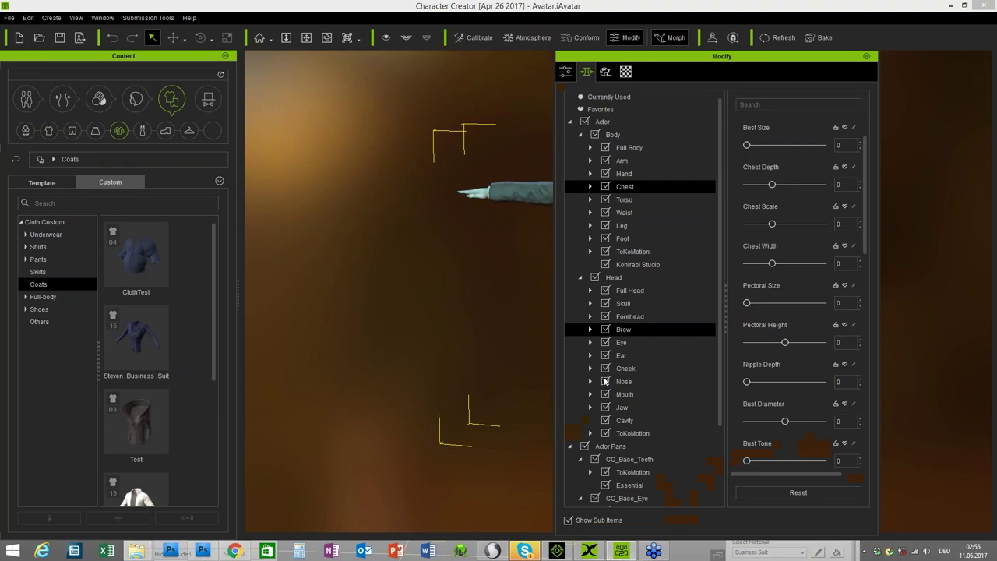
scroll(620, 389, down, 5)
click(620, 461)
drag(807, 70, 934, 69)
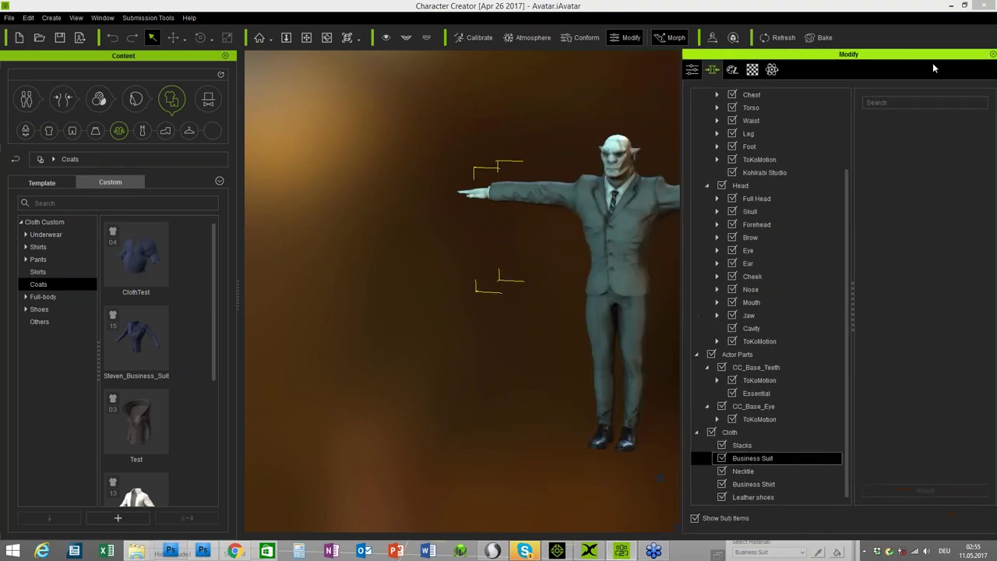
click(125, 517)
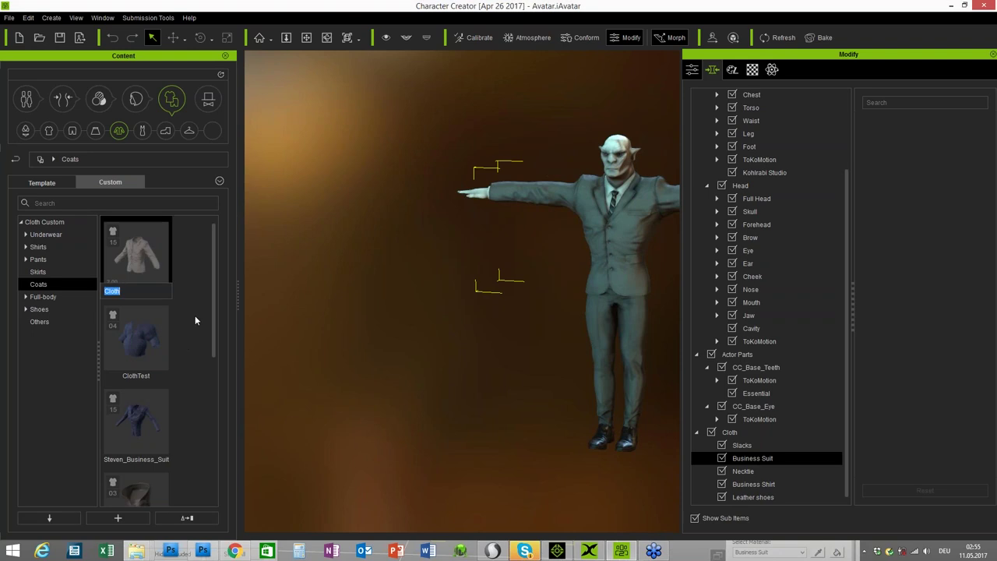
text(Suit)
key(Return)
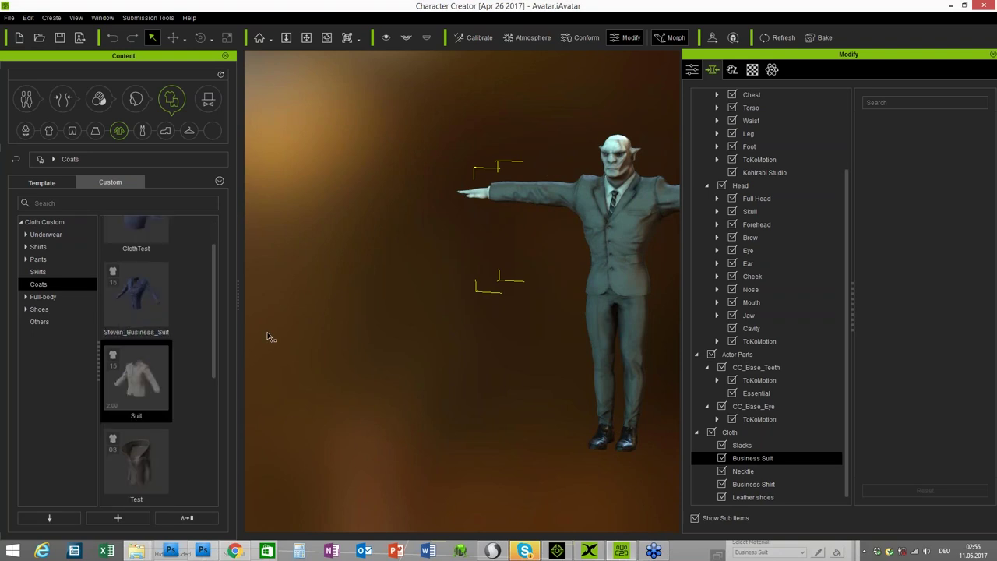
click(136, 380)
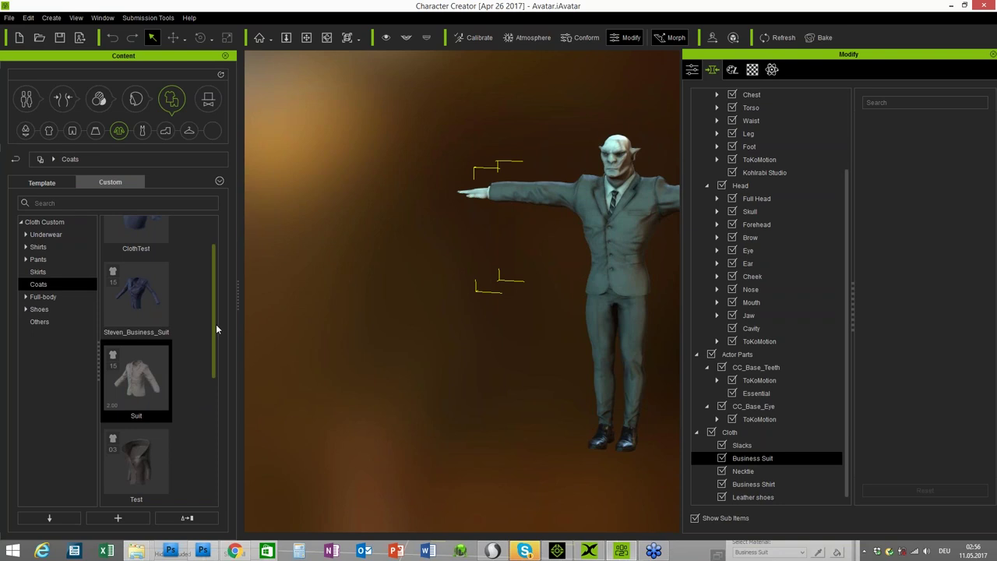
mouse_move(216, 328)
mouse_down()
mouse_move(216, 307)
mouse_move(220, 324)
mouse_up()
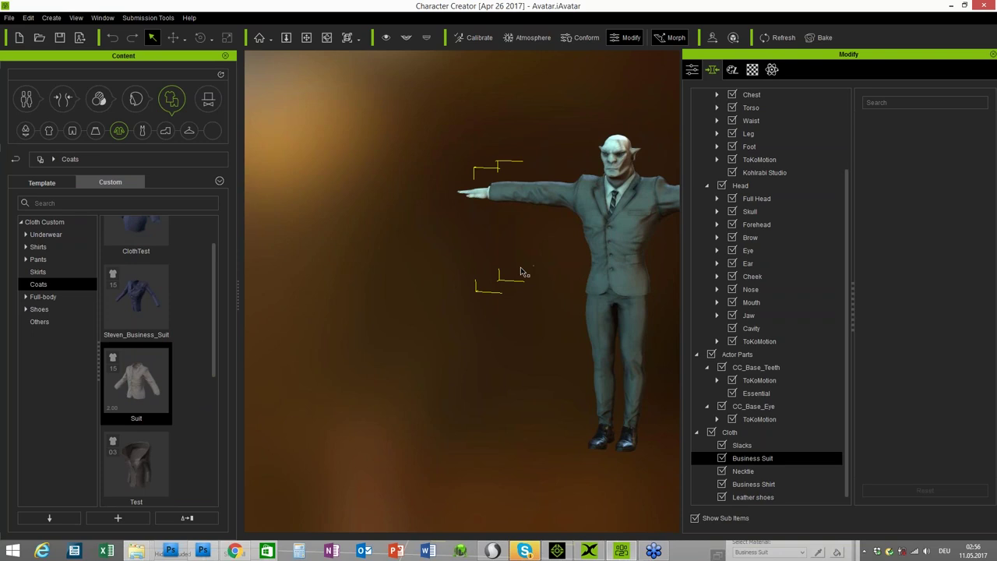
Centre the avatar in a front view, look at the iClone project, and return to Character Creator.
middle_drag(533, 265, 365, 290)
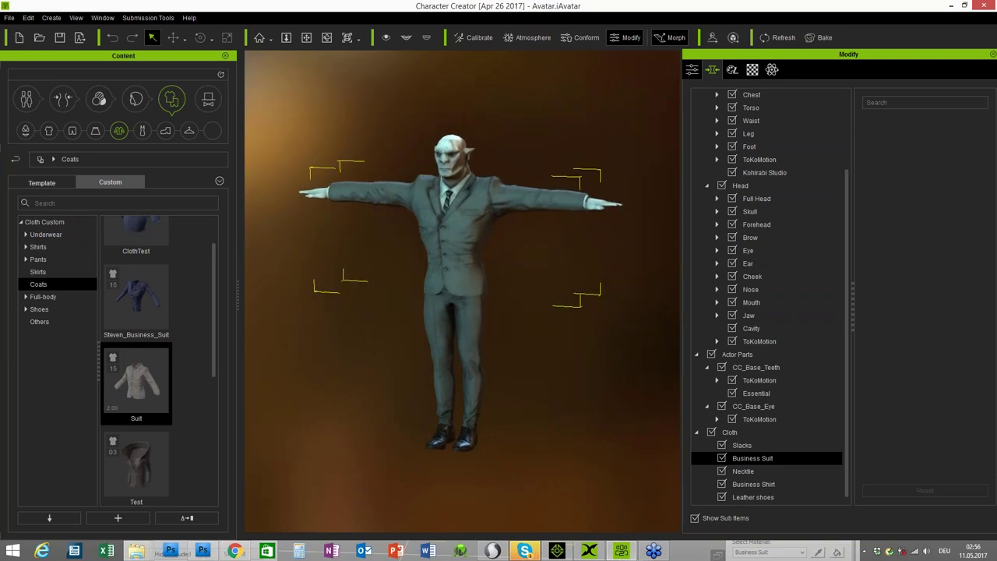
right_drag(405, 288, 458, 276)
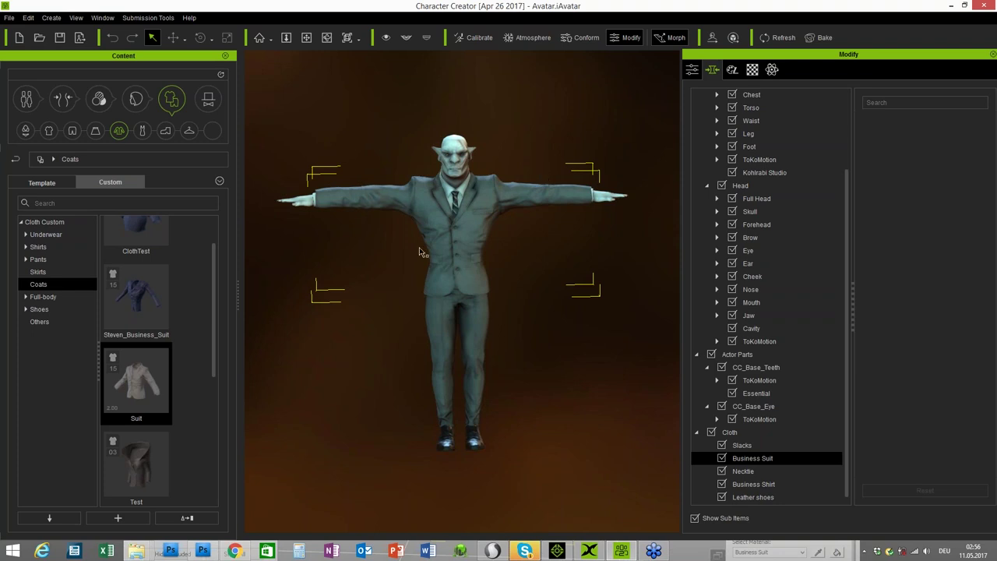
click(557, 551)
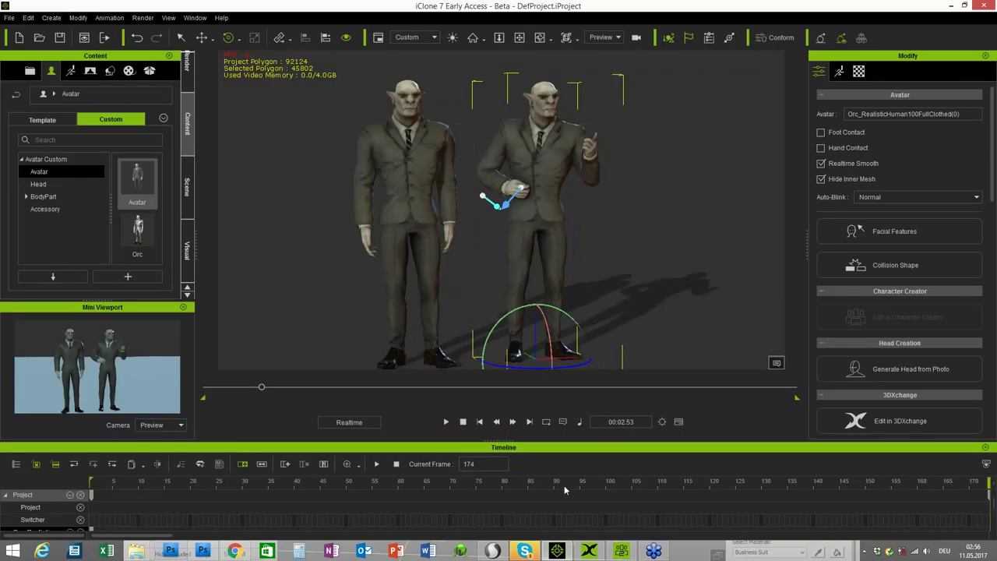
click(622, 553)
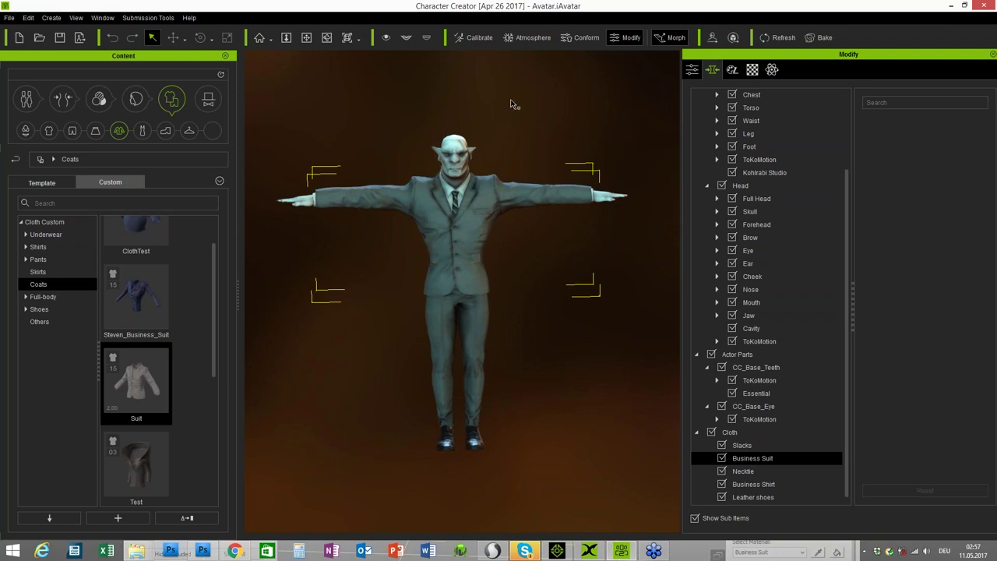
Put the orc in male pose 01 with Calibrate, inspect the suit up close, and end calibration.
click(482, 43)
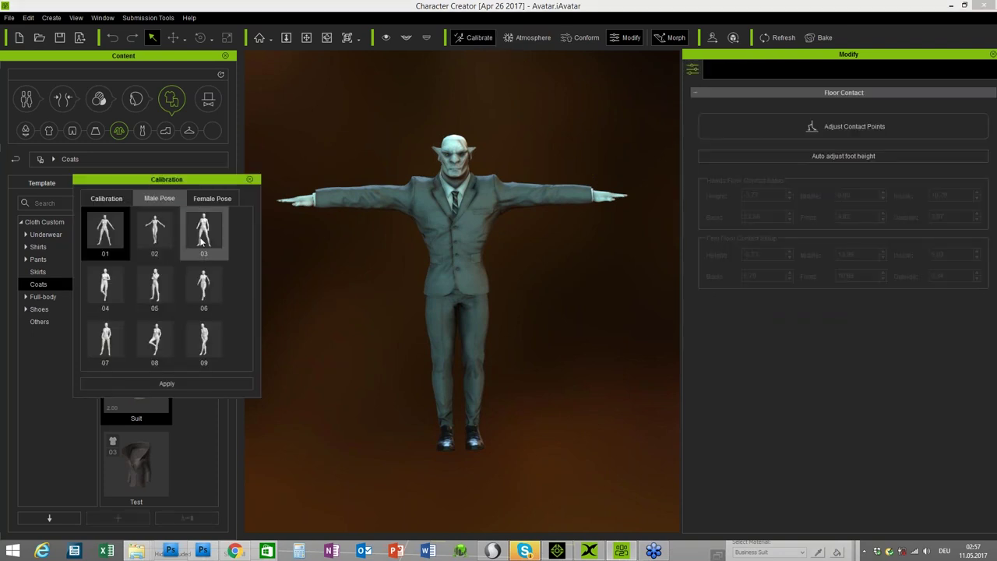
click(120, 222)
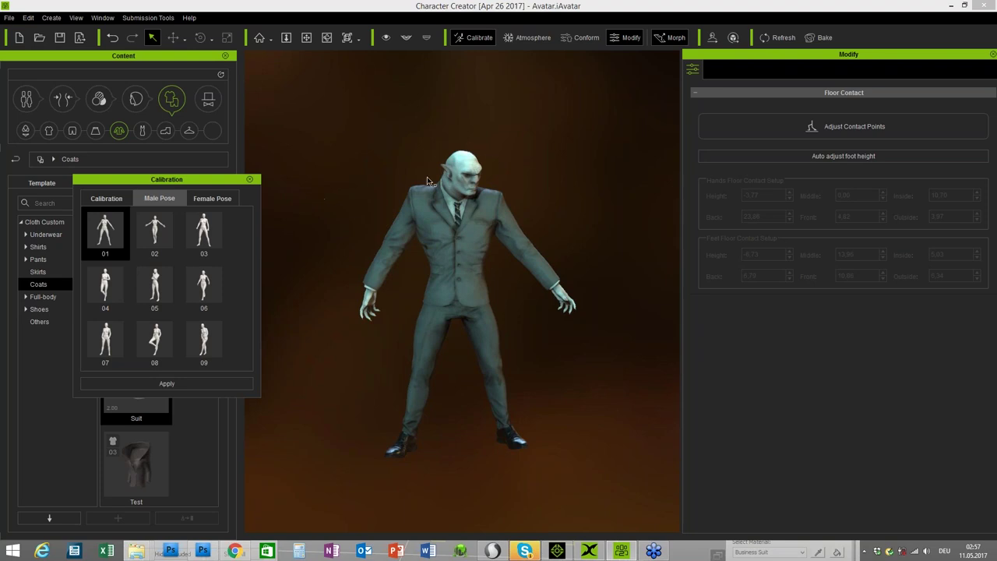
scroll(429, 247, up, 5)
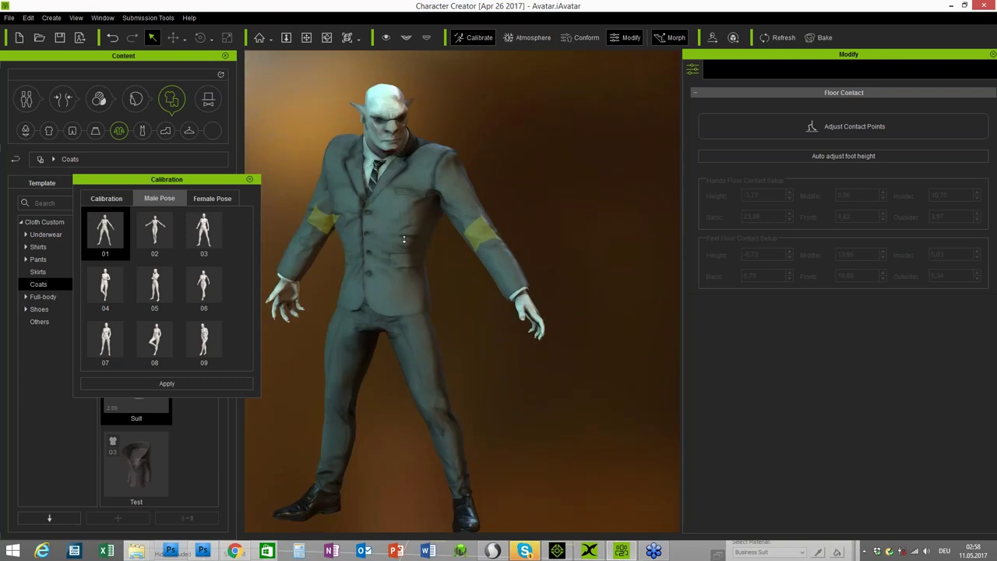
scroll(404, 239, up, 2)
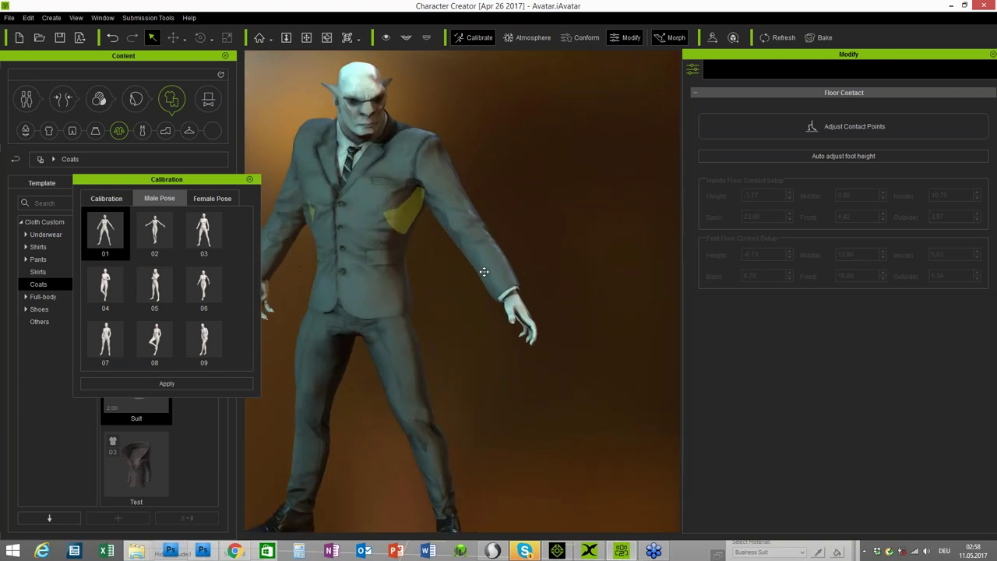
right_drag(405, 240, 495, 289)
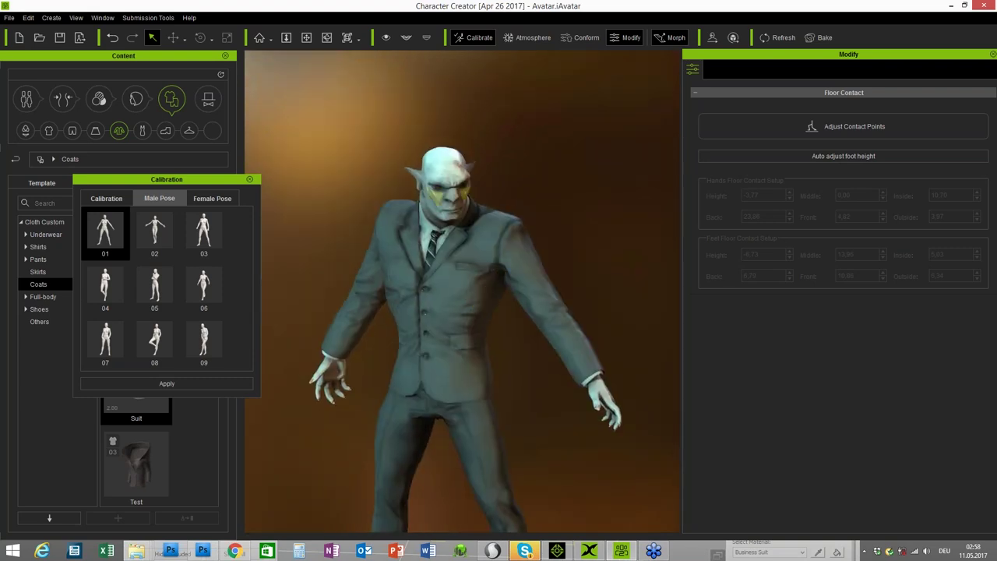
scroll(414, 192, up, 3)
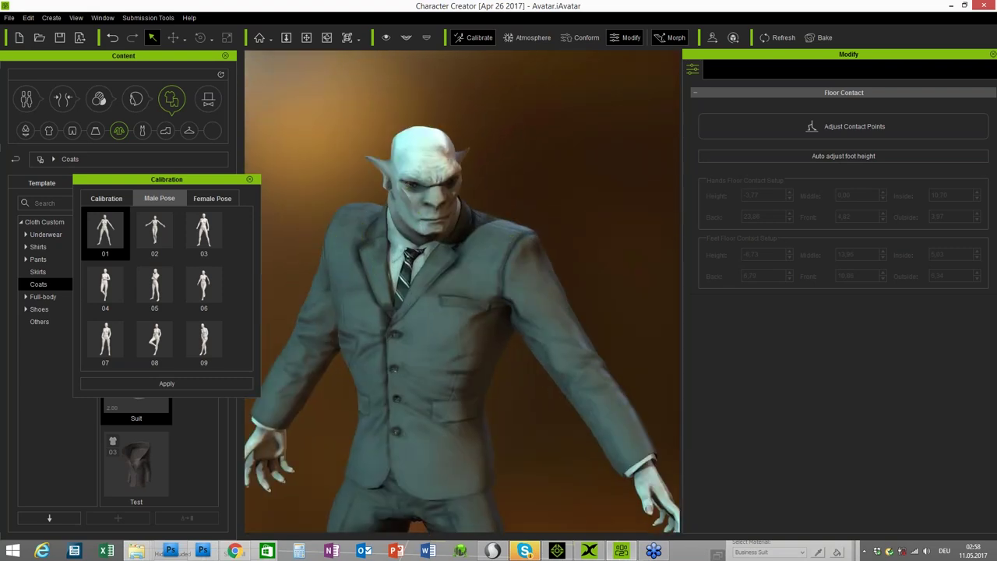
right_drag(414, 192, 418, 173)
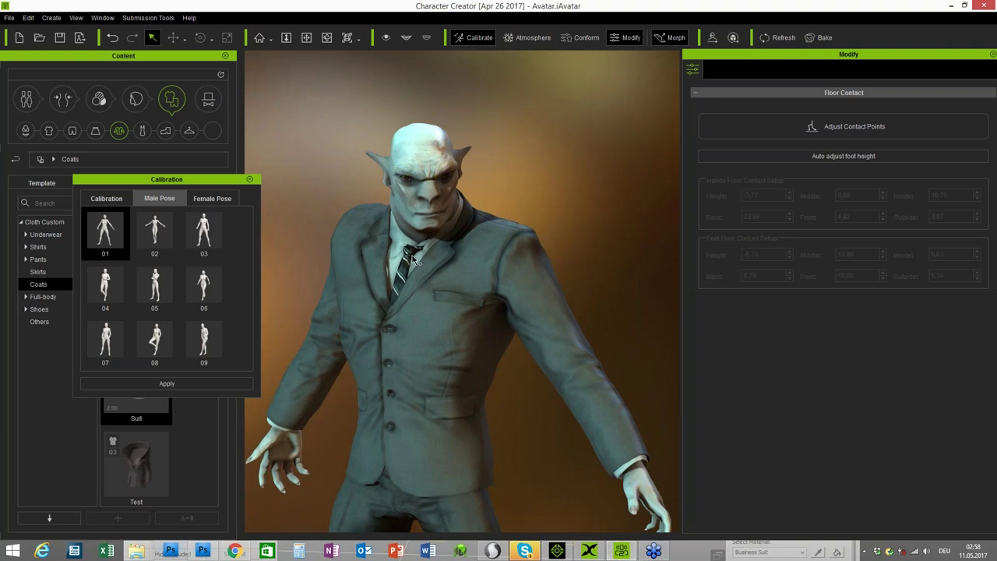
right_drag(414, 260, 374, 233)
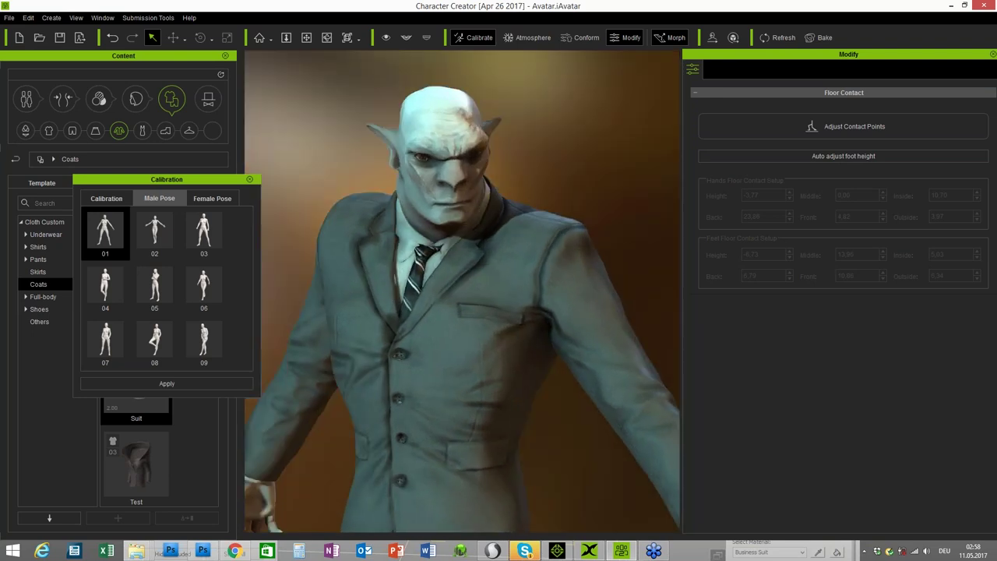
click(474, 37)
right_drag(500, 233, 476, 204)
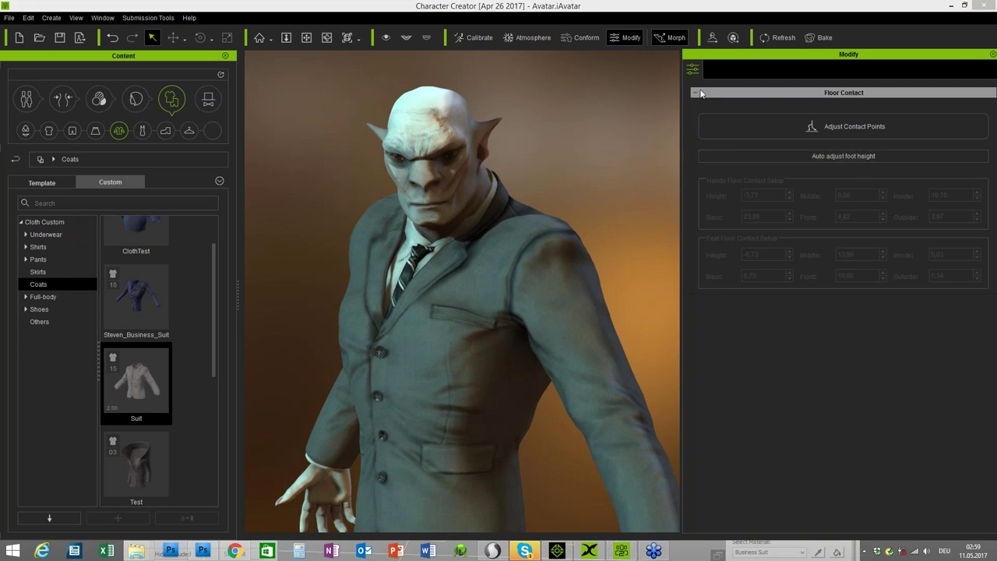
Select the avatar, show its appearance settings, and apply the custom skin Orc_Skin_01 to it.
click(455, 209)
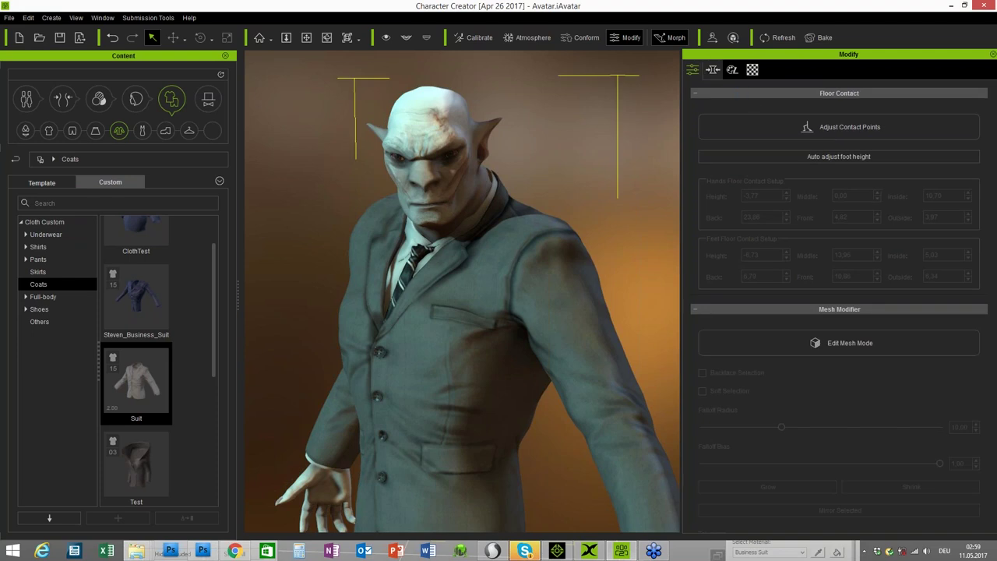
click(713, 69)
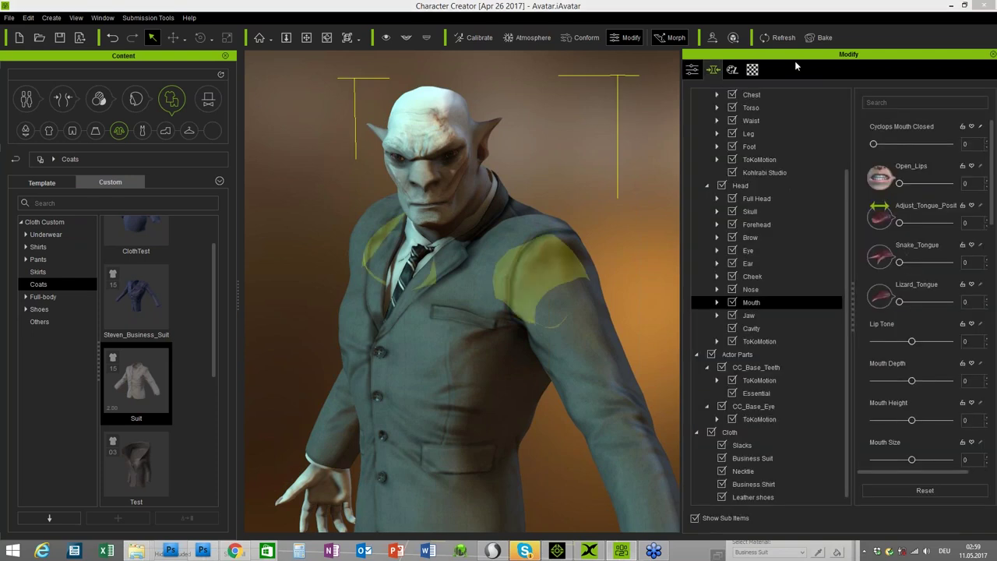
click(733, 70)
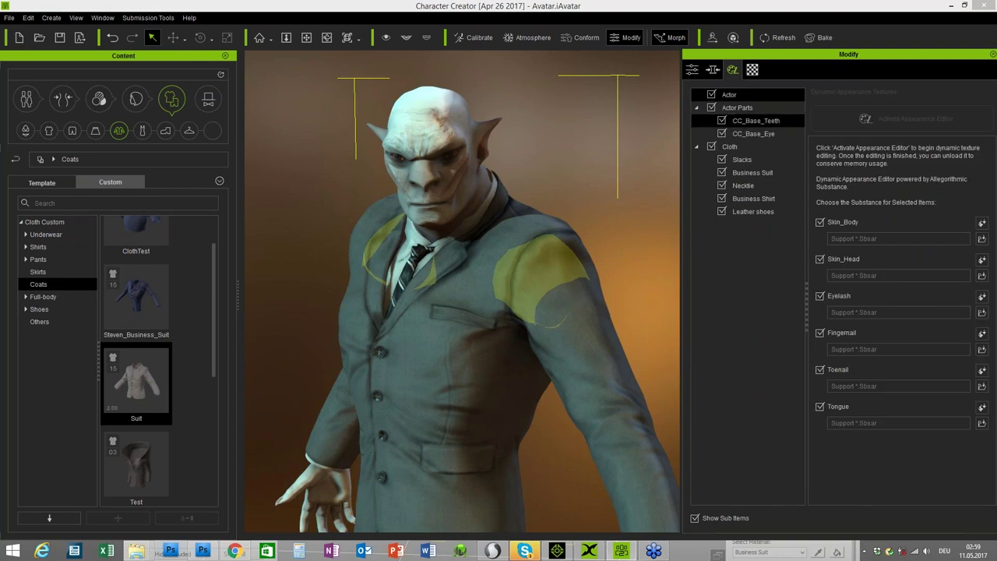
click(99, 99)
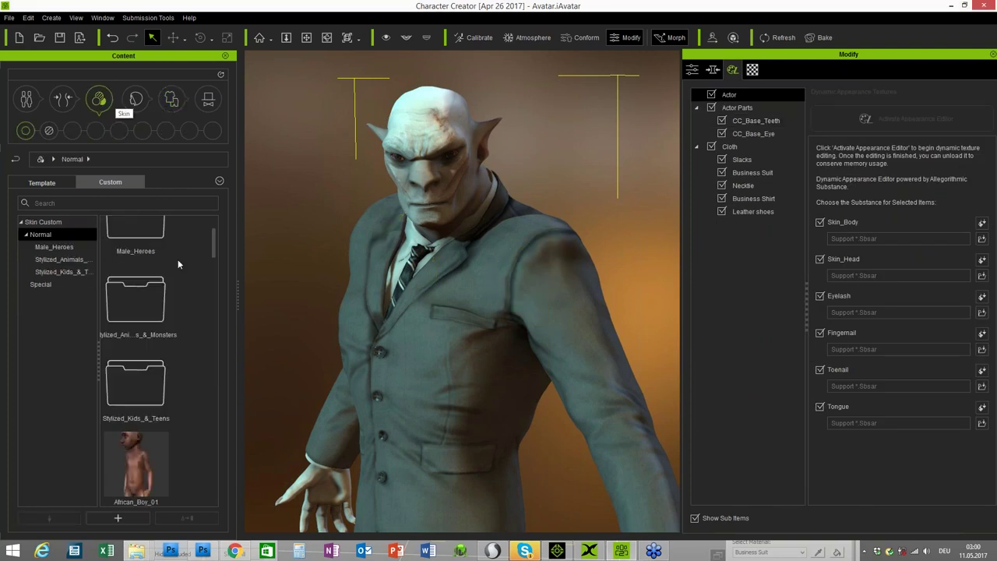
drag(221, 256, 234, 462)
drag(251, 309, 435, 158)
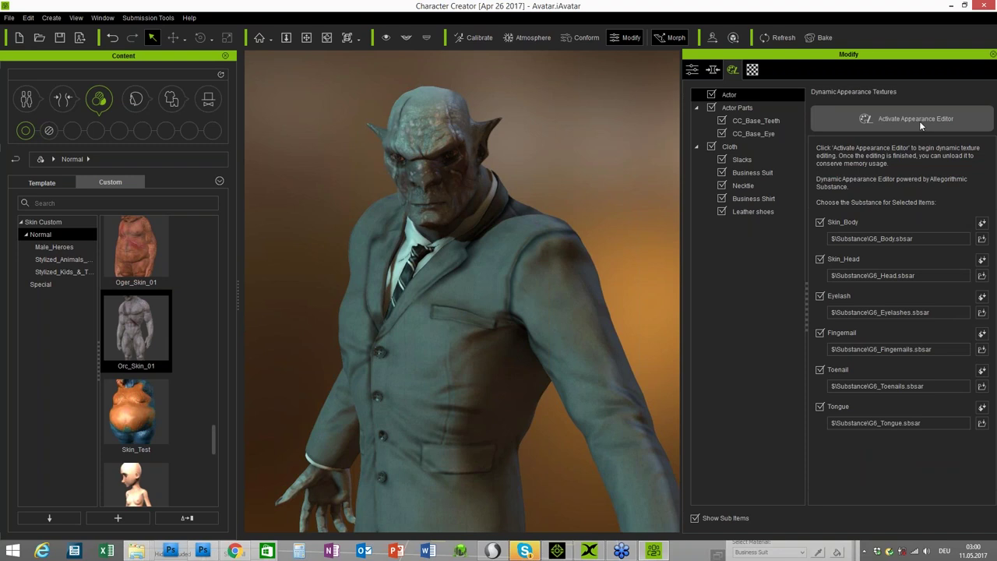
Activate the Appearance Editor for the actor and expand the Head Decal 1 settings.
click(920, 121)
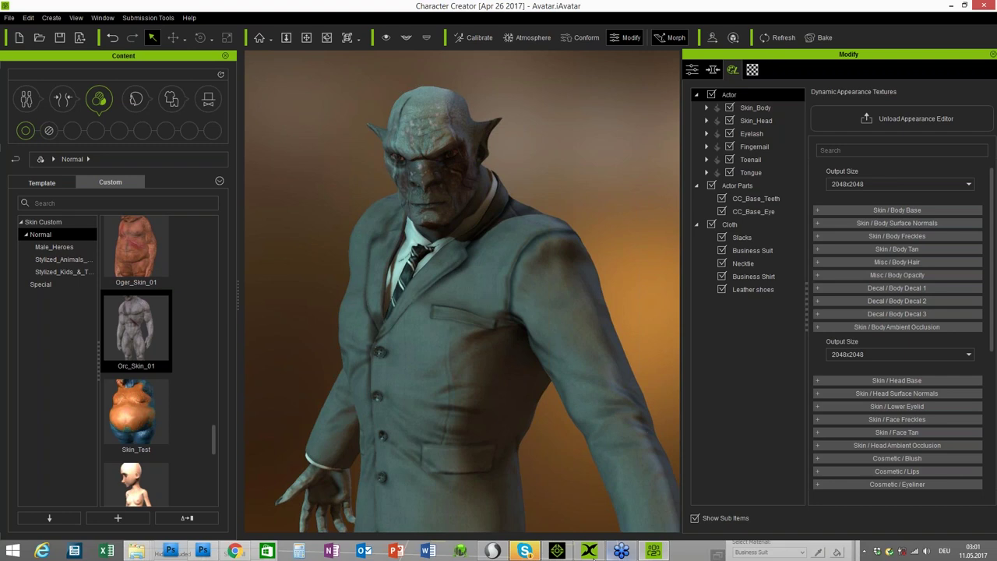
mouse_move(587, 555)
drag(994, 190, 995, 321)
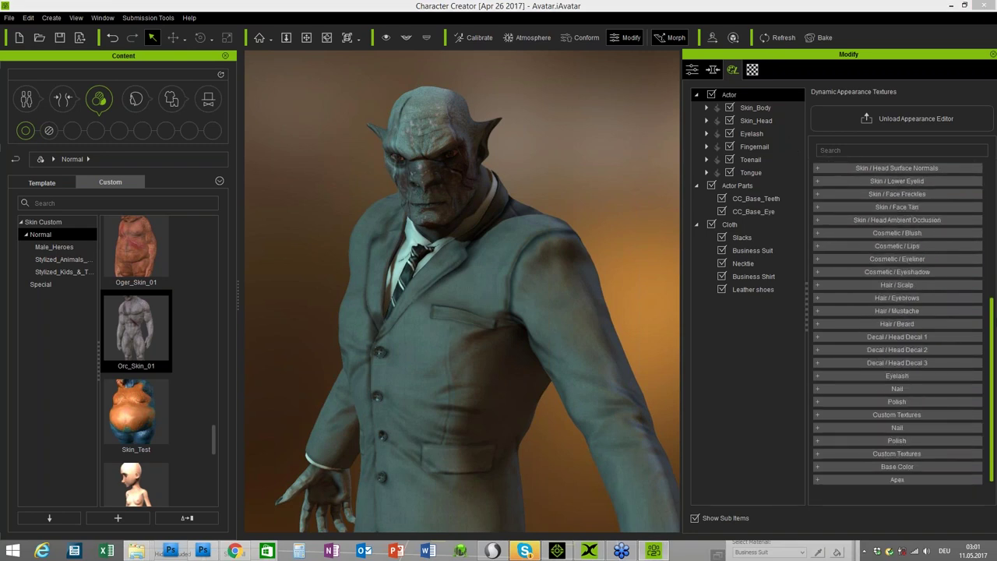
click(819, 337)
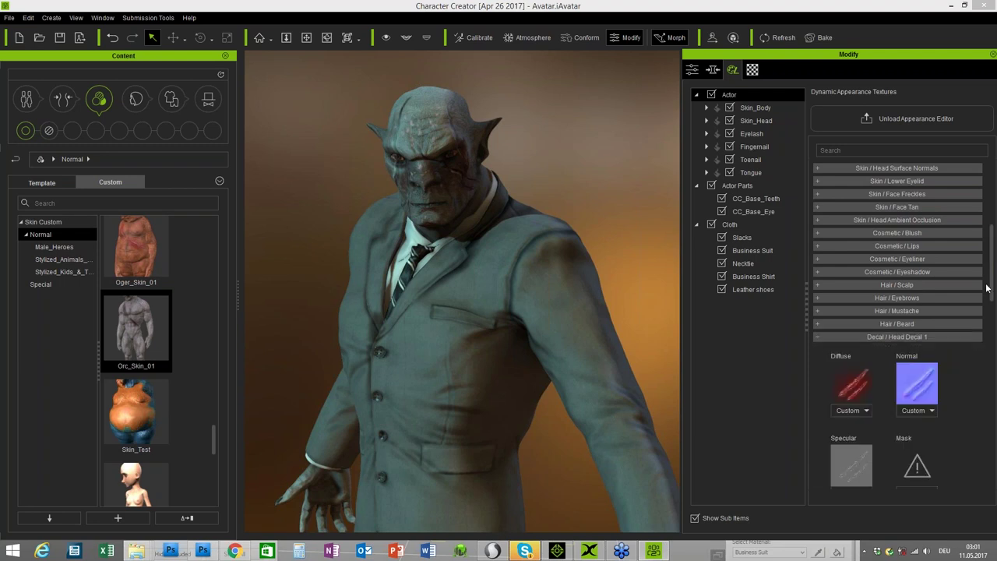
Open the image chooser for Head Decal 1's diffuse texture, close it without loading a file, and review the decal's settings.
scroll(987, 304, down, 3)
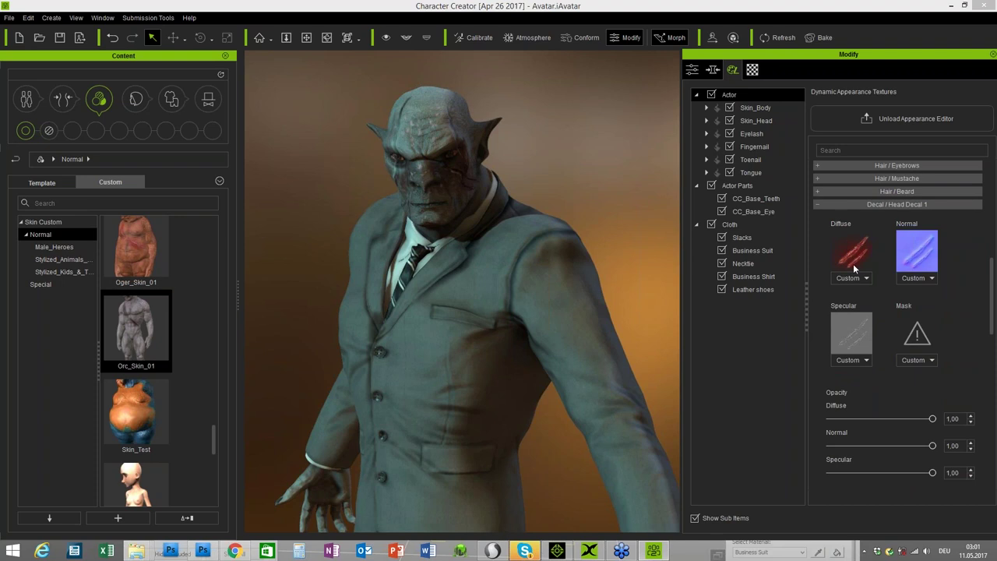
click(853, 253)
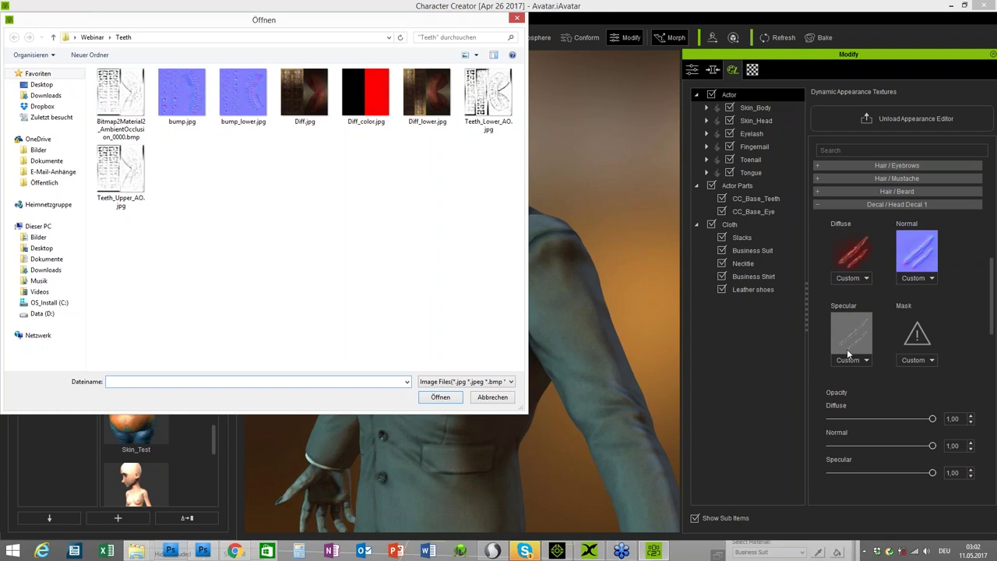
double_click(427, 92)
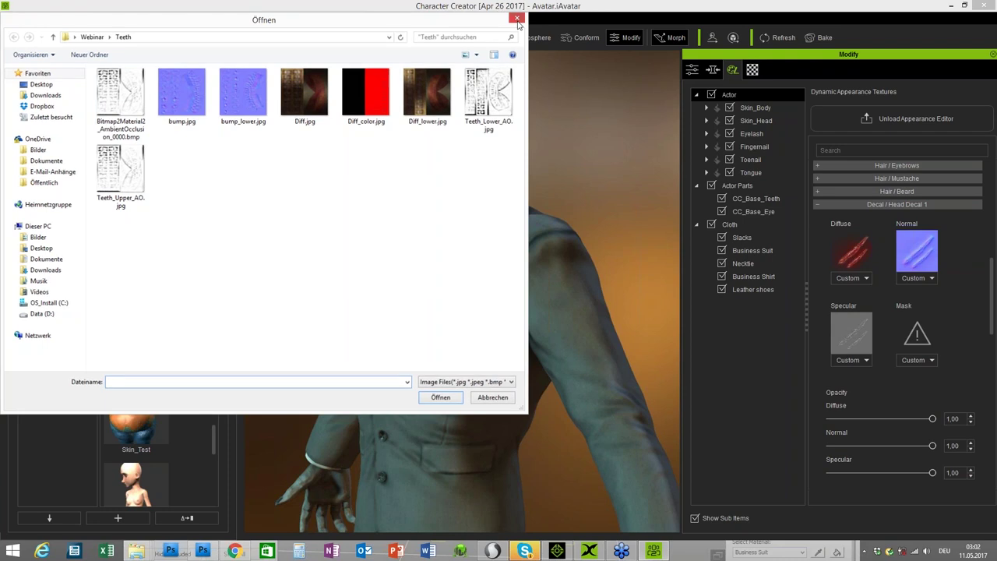
scroll(991, 300, down, 5)
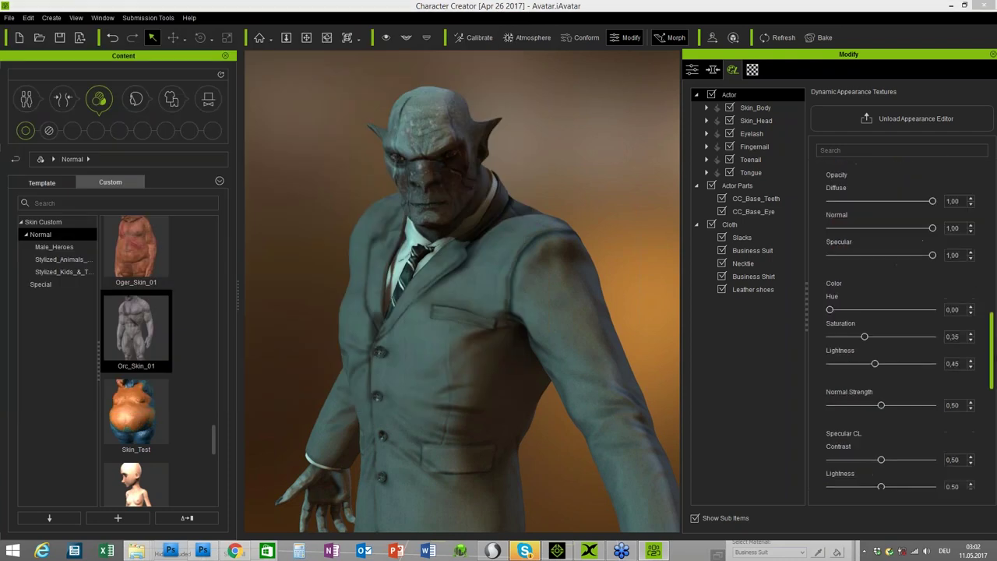
scroll(865, 344, down, 5)
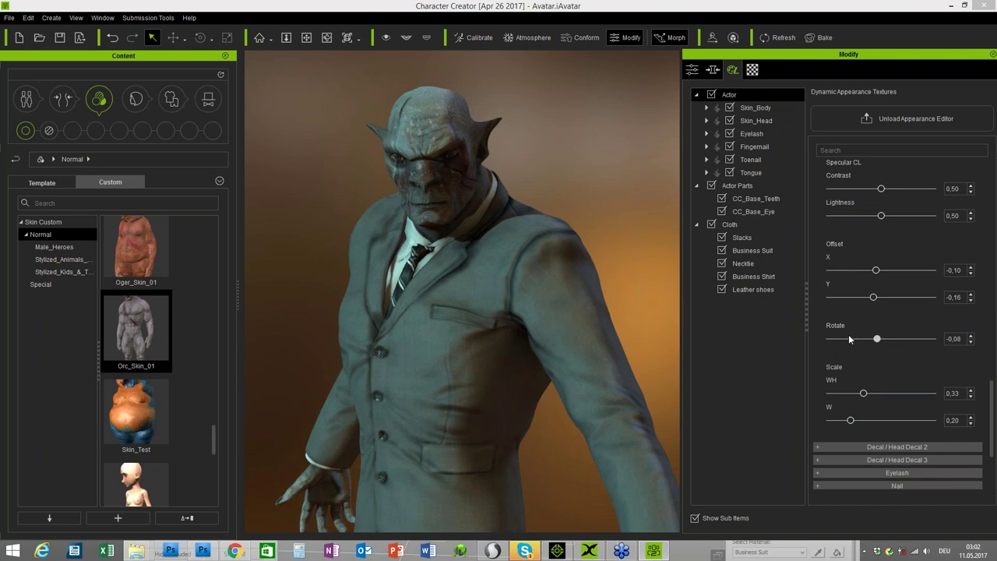
Undo the last decal change and set the texture Output Size listed after Skin / Body Ambient Occlusion to 1024x1024.
key(ctrl+z)
drag(991, 388, 994, 195)
click(854, 238)
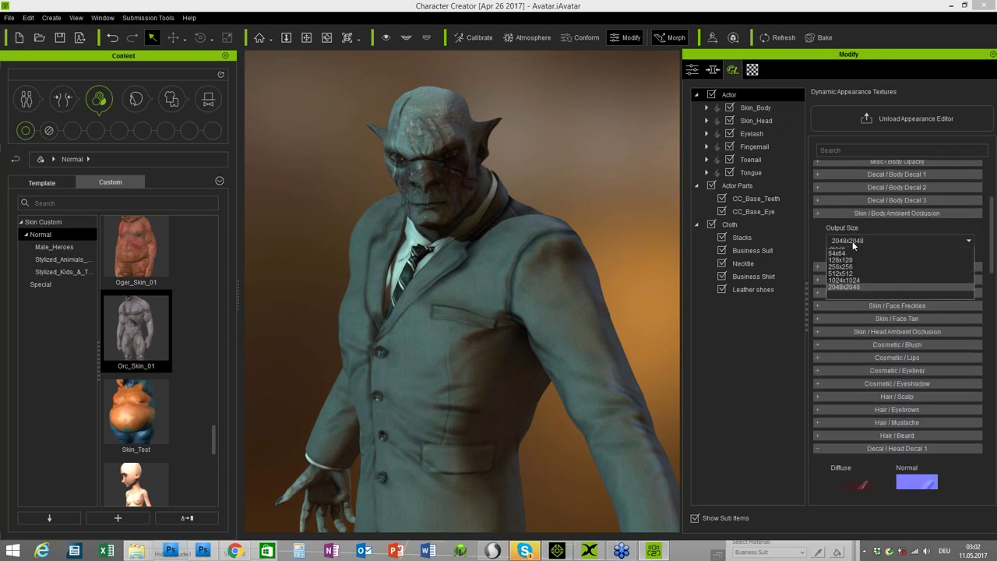
click(845, 303)
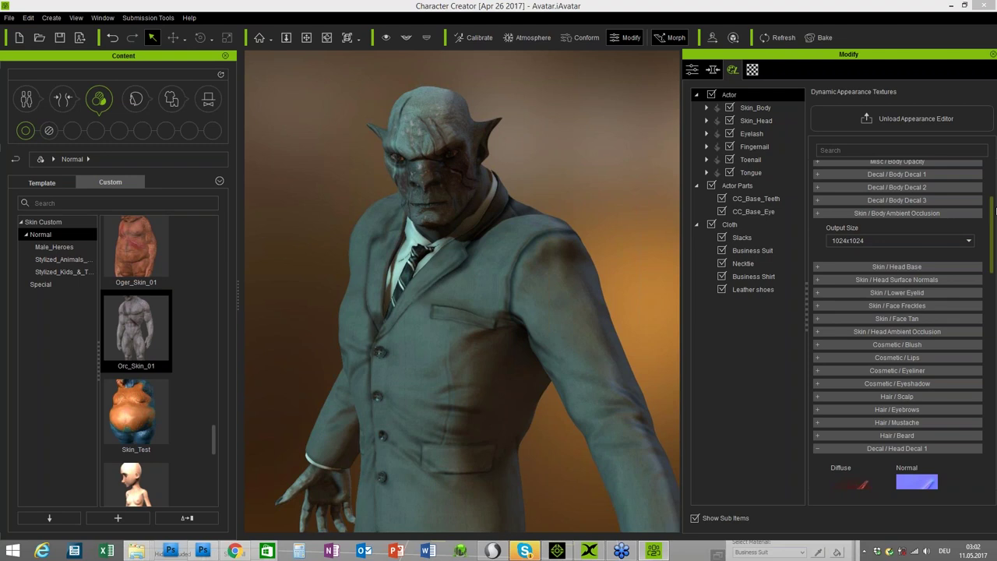
Adjust Head Decal 1 to offset Y -0.13, rotation -0.61, scale WH 0.57 and W 0.47.
drag(994, 214, 994, 392)
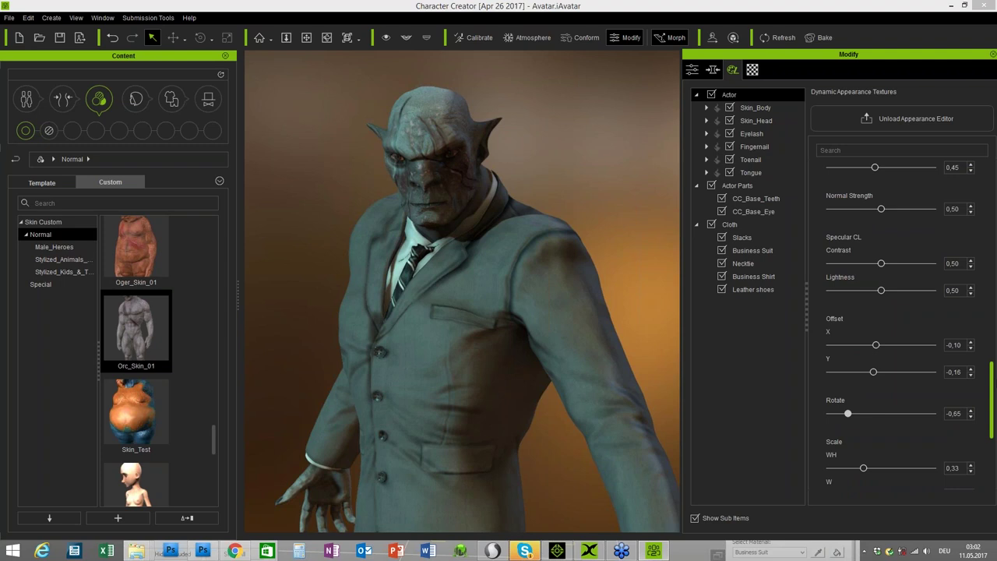
scroll(854, 370, down, 2)
drag(848, 364, 852, 364)
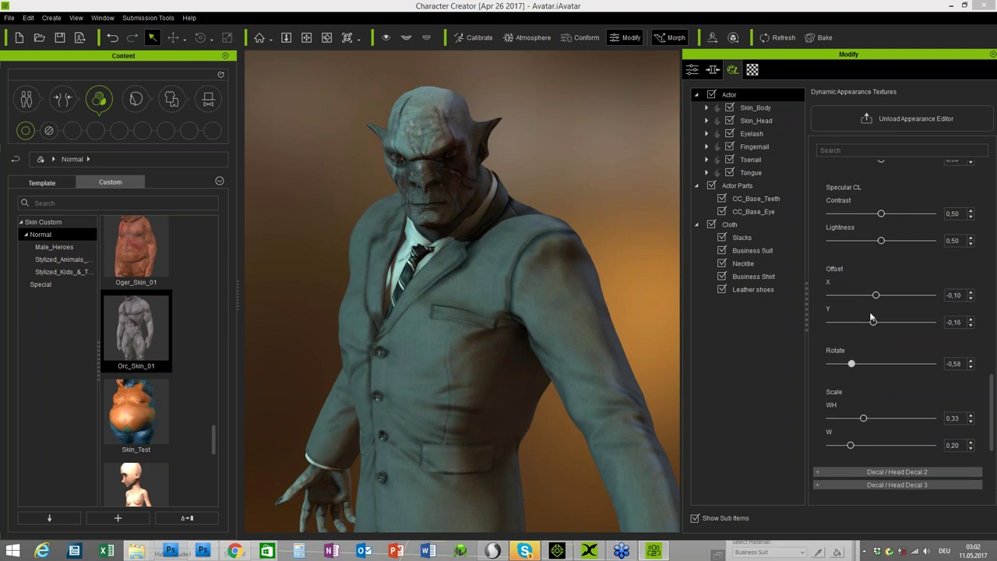
drag(877, 294, 875, 328)
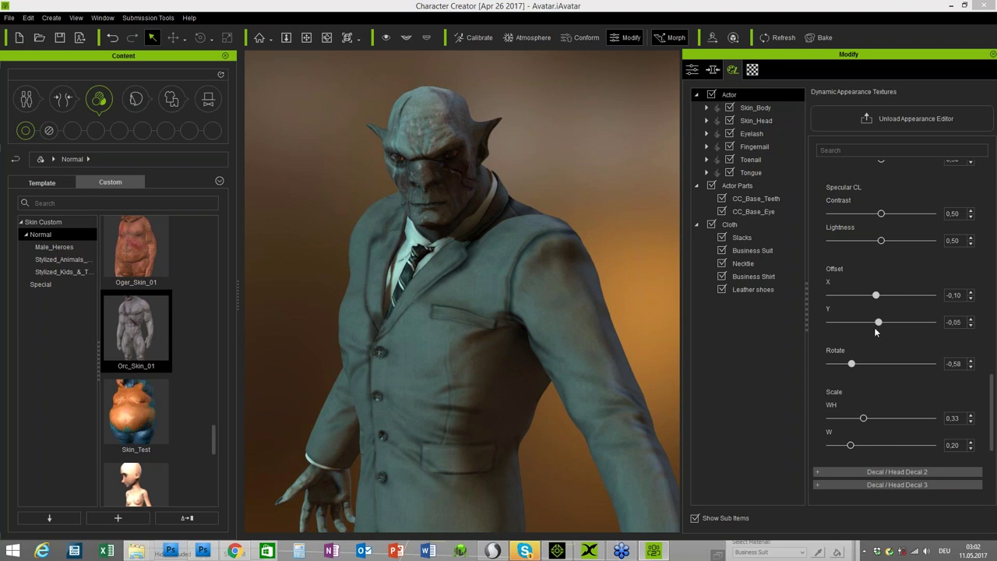
drag(864, 418, 889, 418)
drag(851, 447, 878, 445)
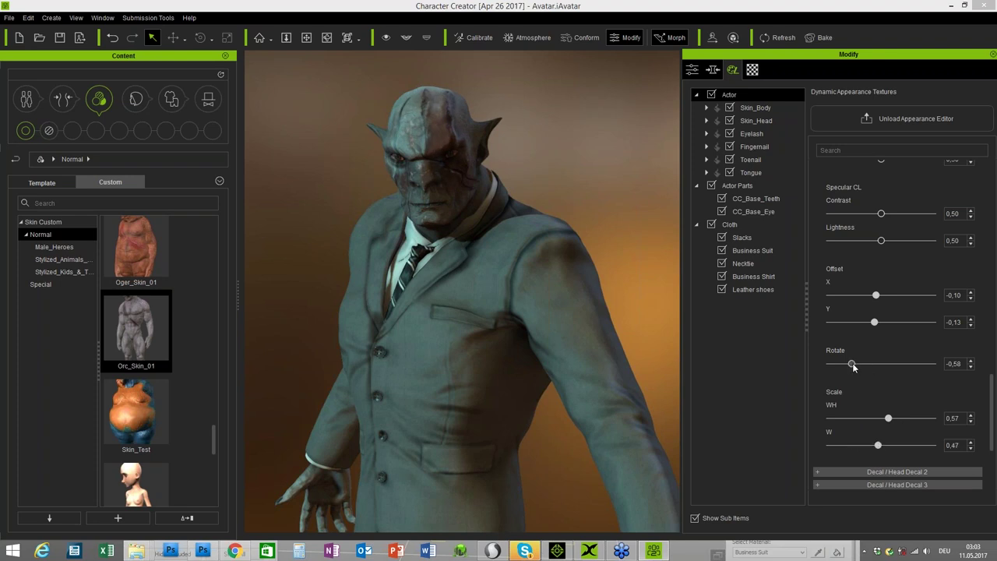
drag(856, 368, 853, 368)
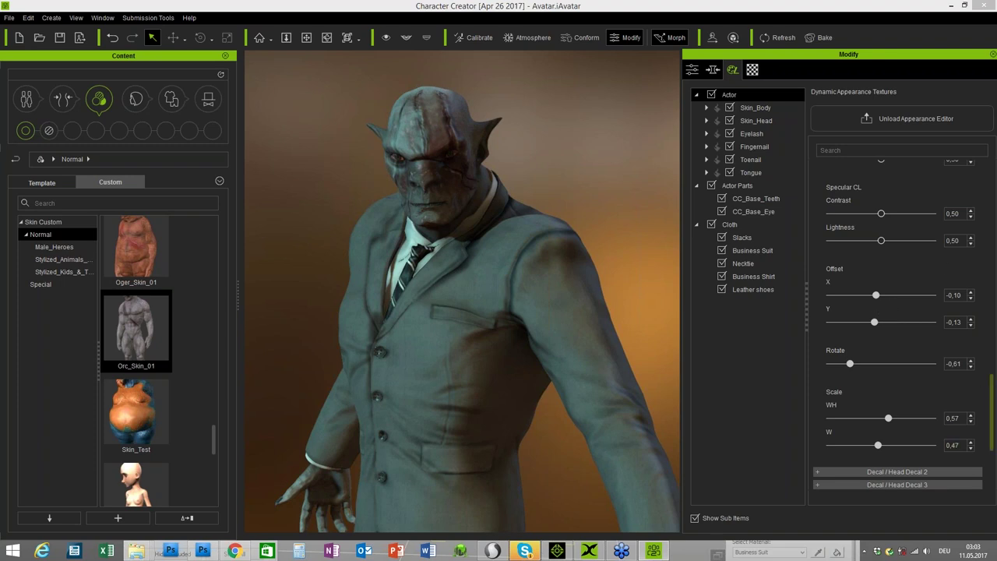
Expand Head Decal 2 and adjust it to offset X 0.09, Y -0.14, rotation 0.03, scale WH 0.59 and W 0.27.
scroll(994, 394, down, 3)
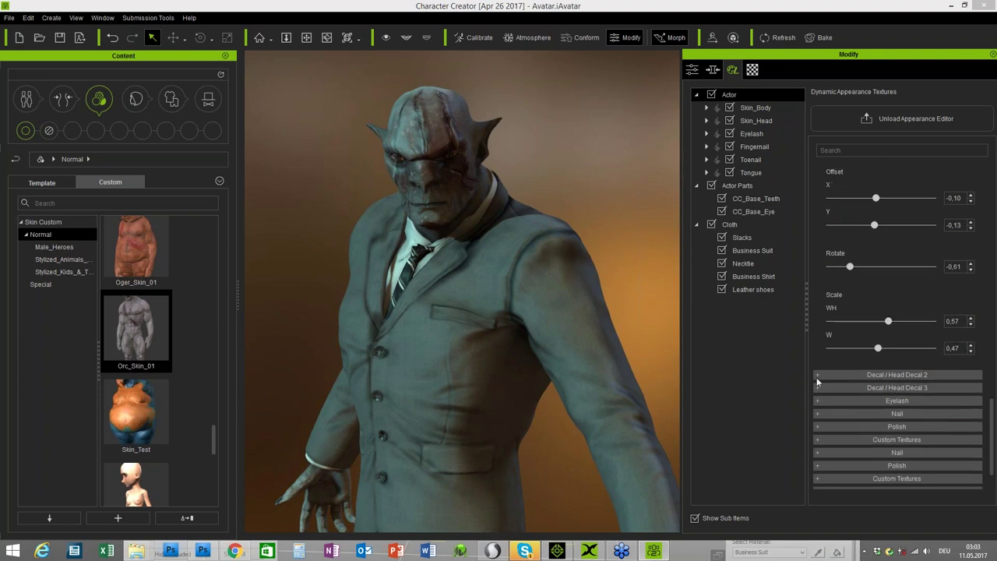
click(818, 375)
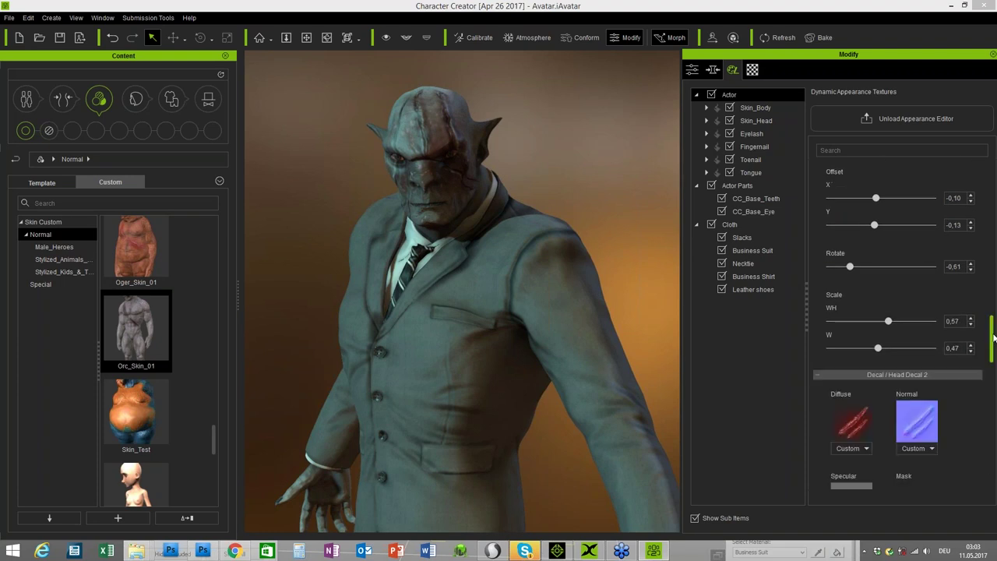
scroll(993, 347, down, 1)
scroll(994, 346, down, 9)
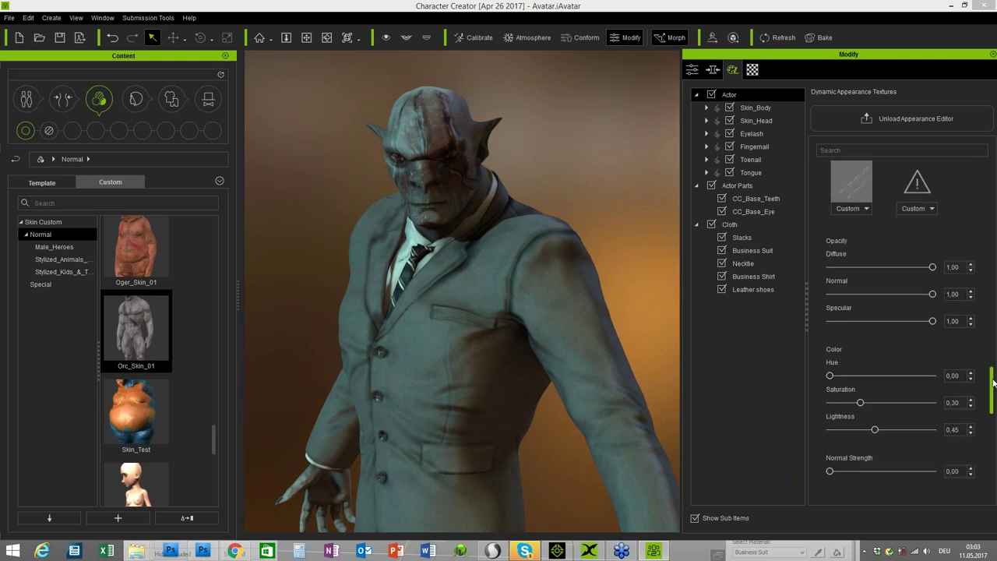
scroll(994, 381, down, 2)
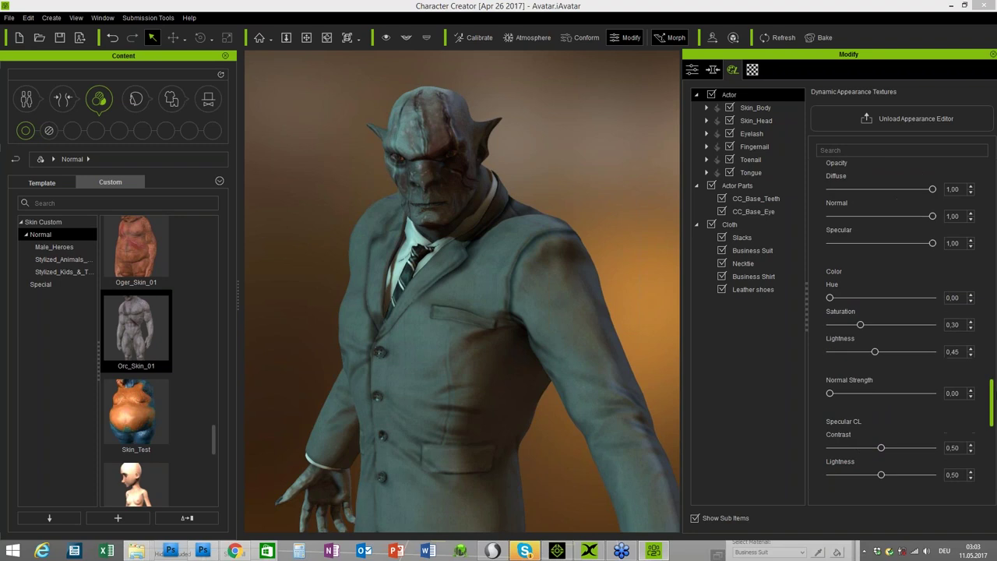
scroll(891, 406, down, 5)
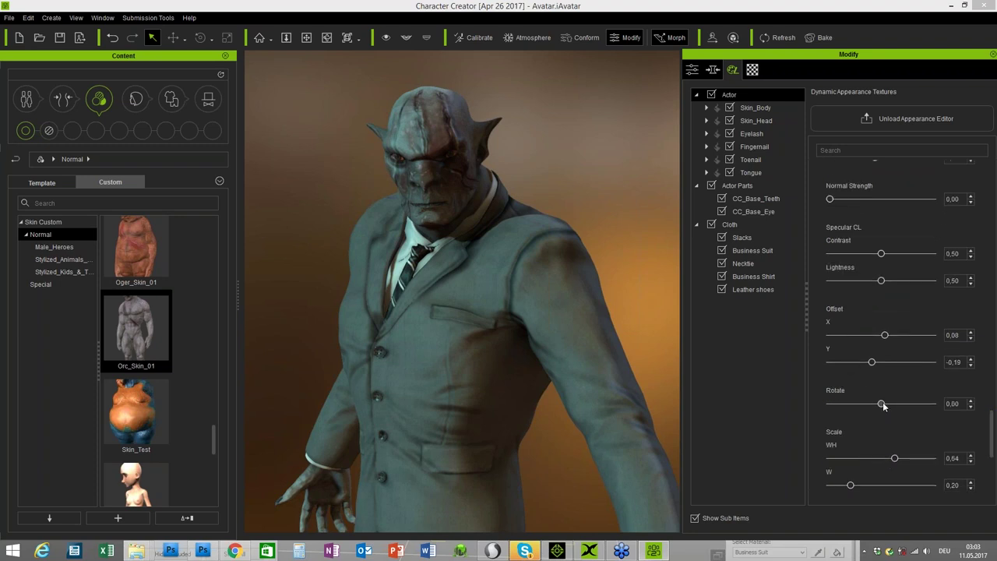
drag(882, 404, 885, 403)
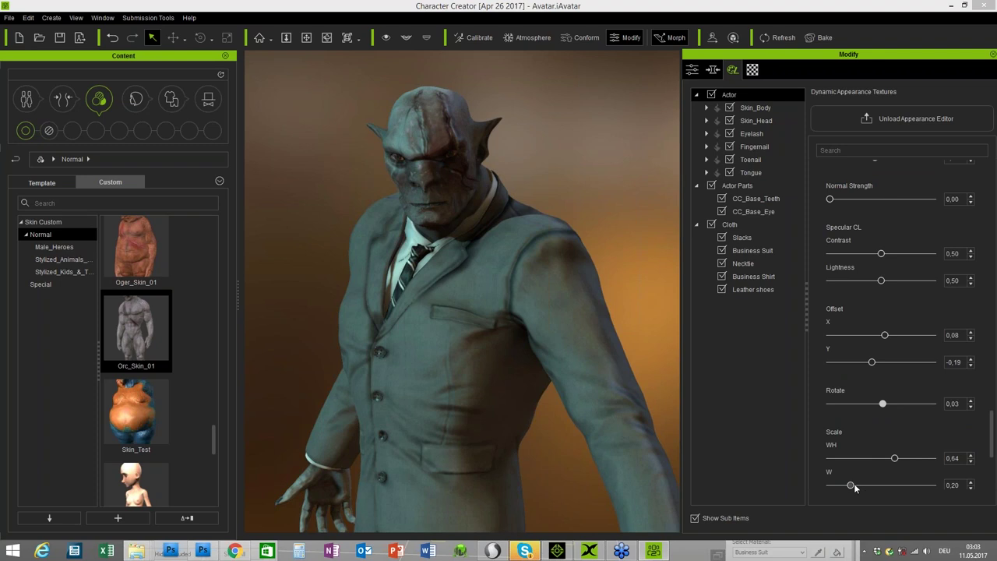
drag(894, 460, 860, 486)
drag(872, 363, 885, 340)
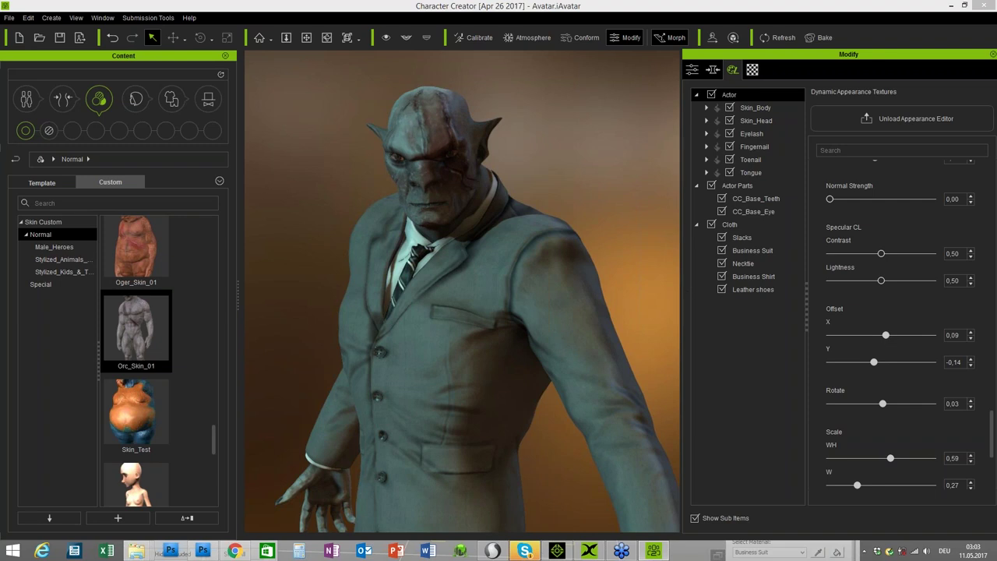
Inspect the scarred head and the material textures, and unload the Appearance Editor.
middle_drag(520, 284, 550, 282)
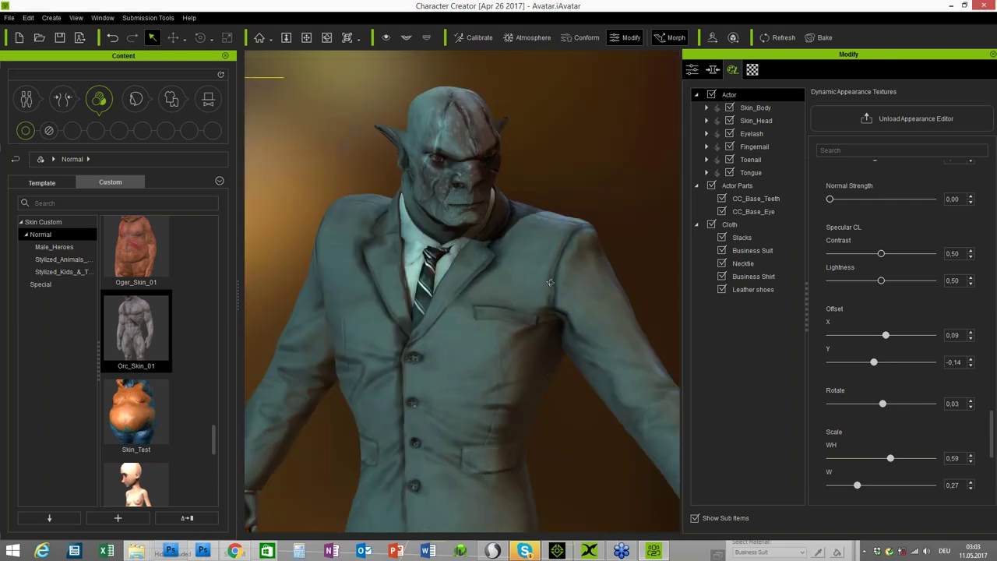
right_drag(550, 282, 478, 223)
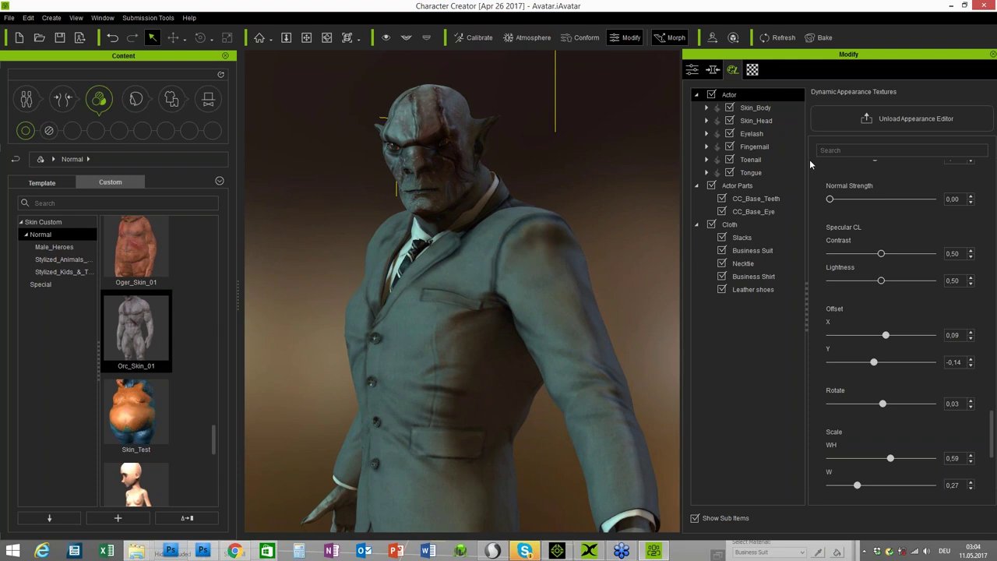
click(753, 70)
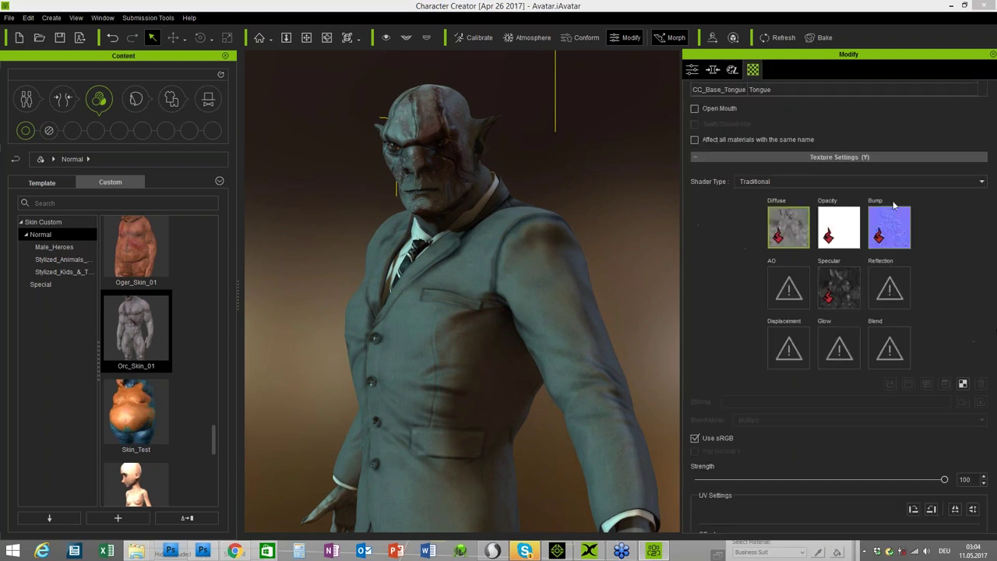
click(732, 70)
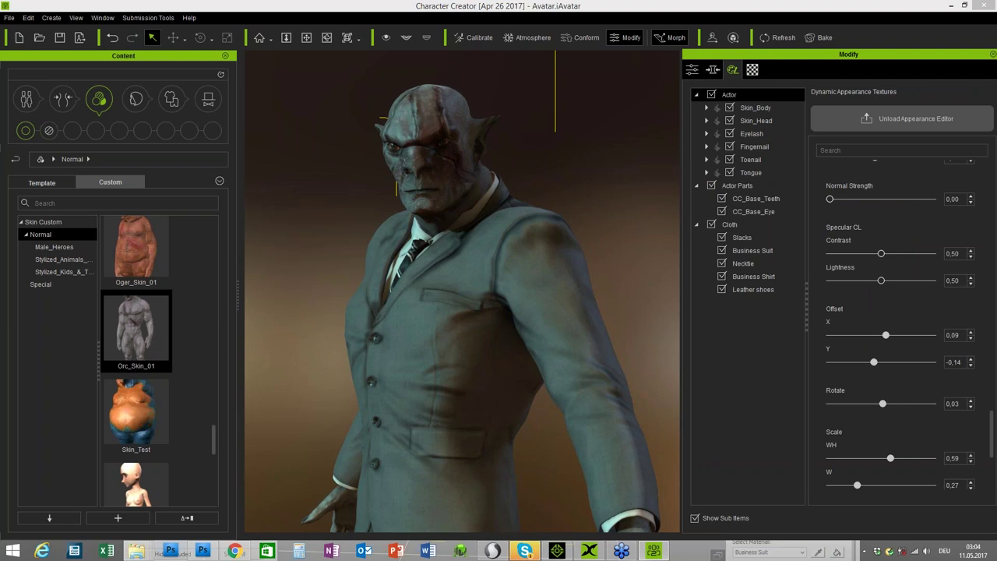
click(918, 117)
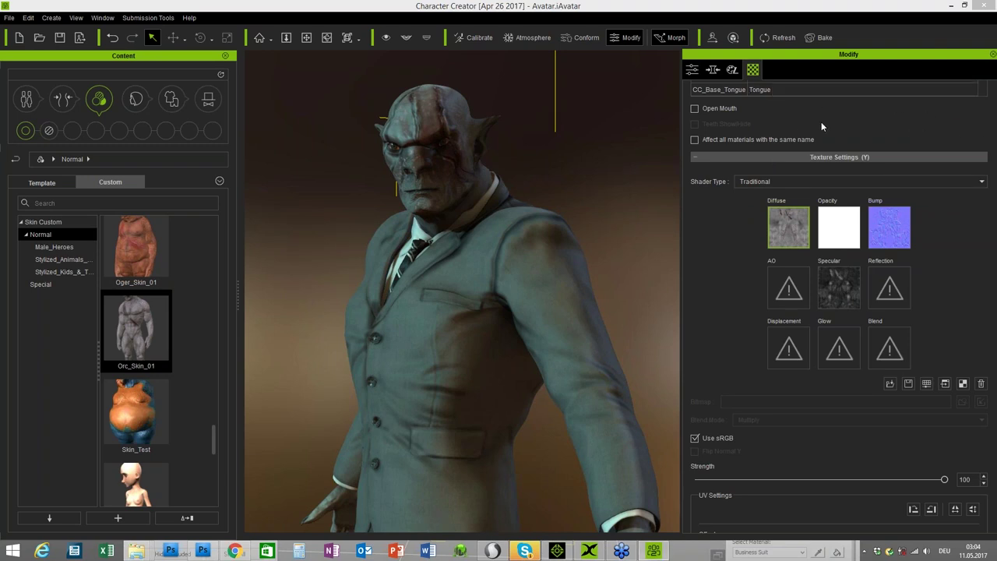
Go through the orc's material list and examine the shader type and texture maps of different materials.
scroll(821, 121, up, 2)
scroll(804, 174, down, 2)
scroll(804, 173, up, 2)
click(802, 173)
scroll(801, 169, down, 2)
click(802, 153)
scroll(811, 148, down, 2)
scroll(834, 117, up, 4)
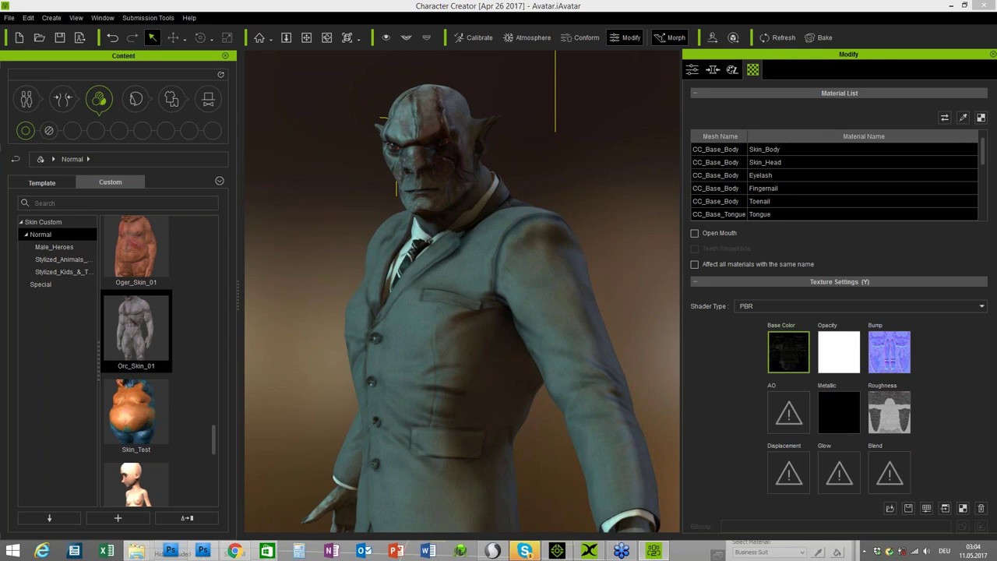
Start a new project with the default character and look over its material and texture settings.
click(18, 37)
click(497, 300)
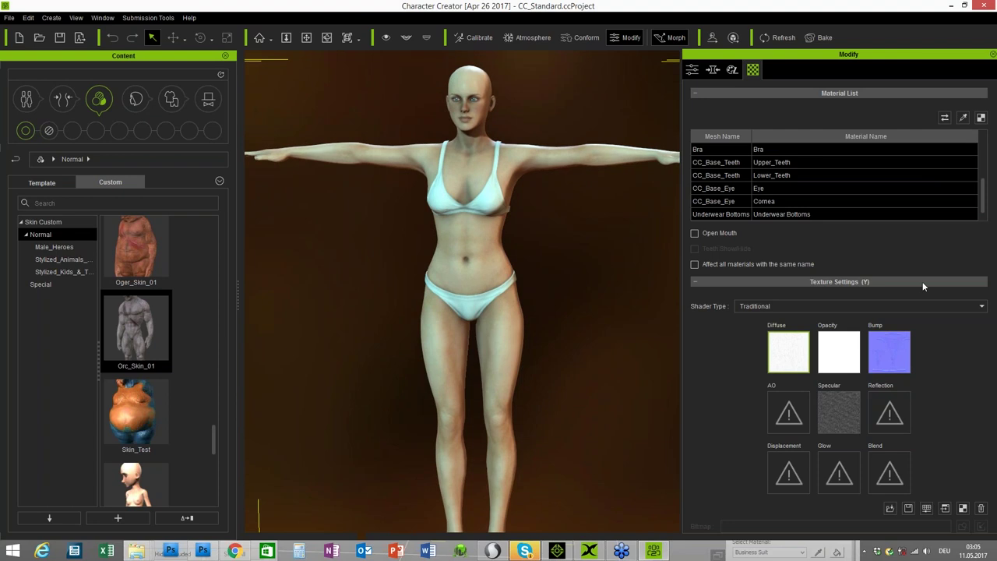
scroll(833, 383, down, 10)
scroll(860, 345, down, 1)
scroll(861, 351, up, 5)
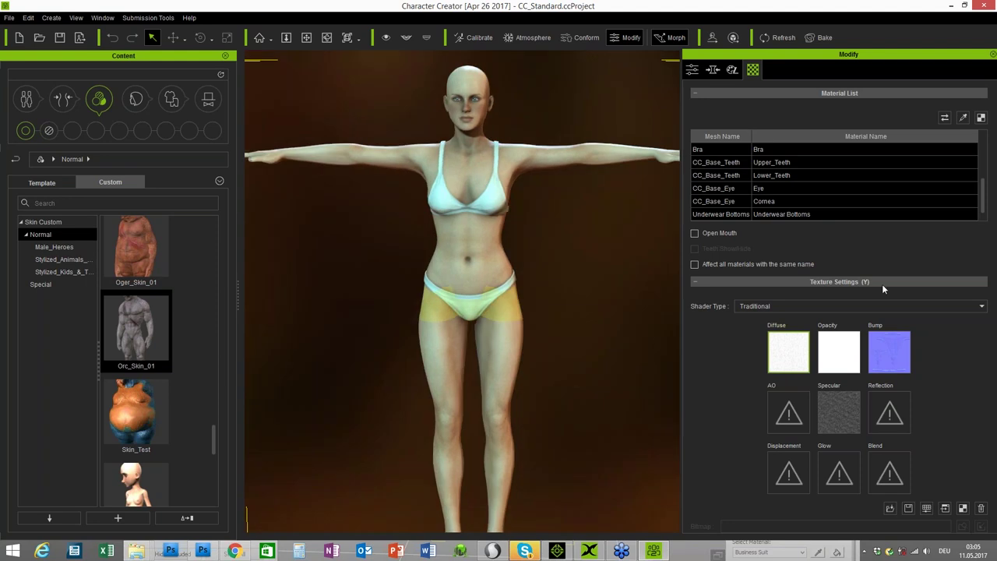
scroll(936, 413, down, 4)
scroll(936, 413, up, 3)
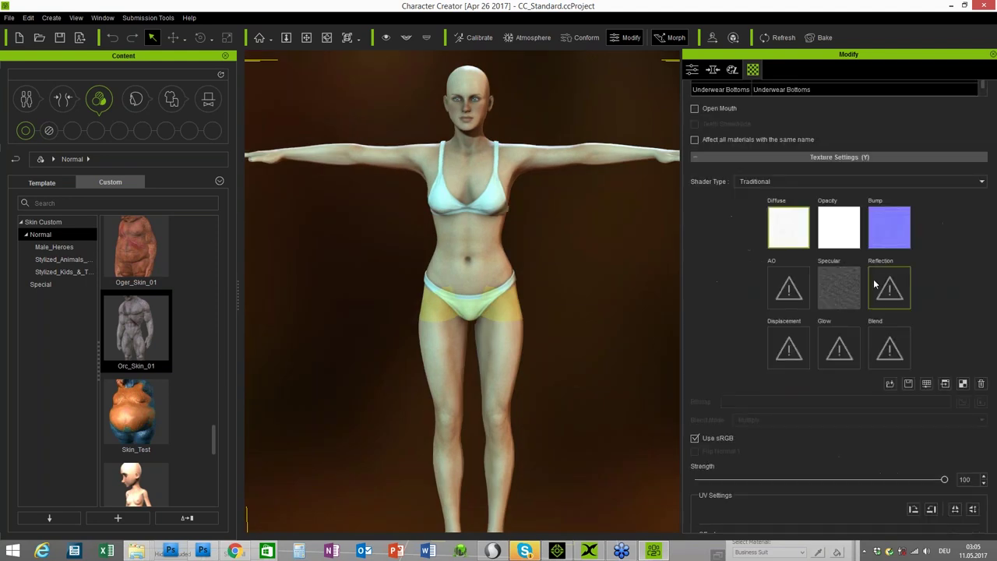
Show the character's morphs, open the Morph Slider Editor, and switch the category to Head and back to Body.
click(712, 70)
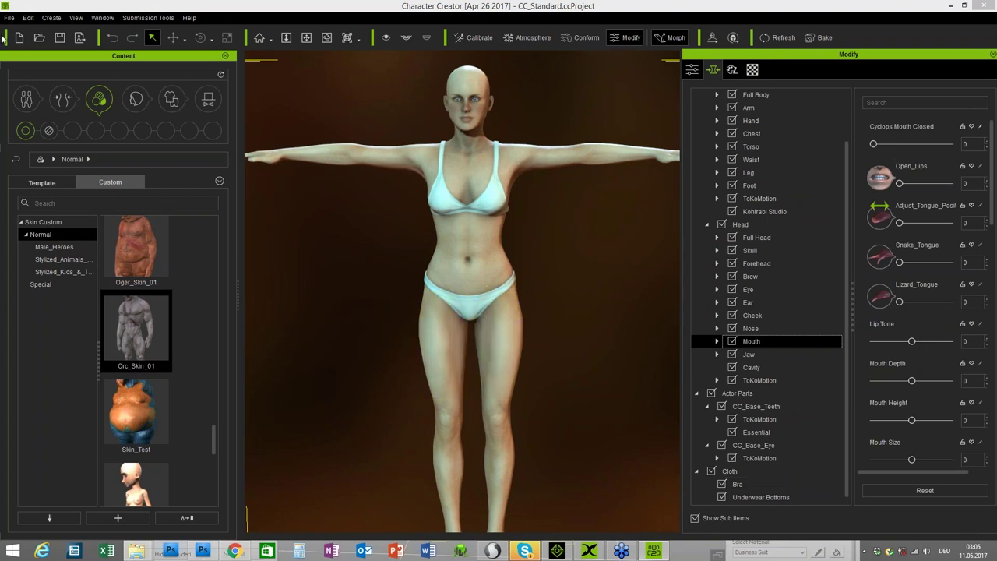
click(52, 17)
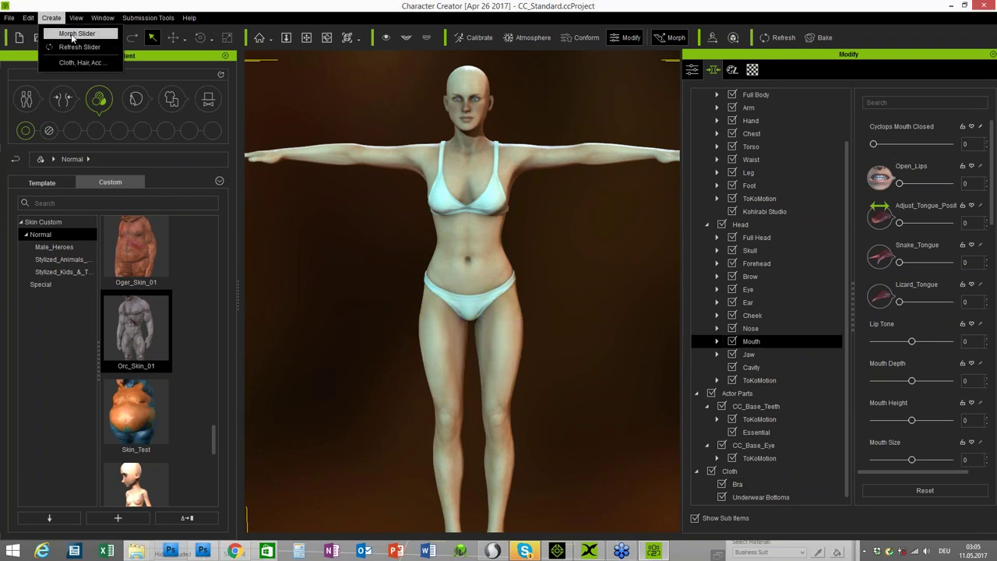
click(73, 34)
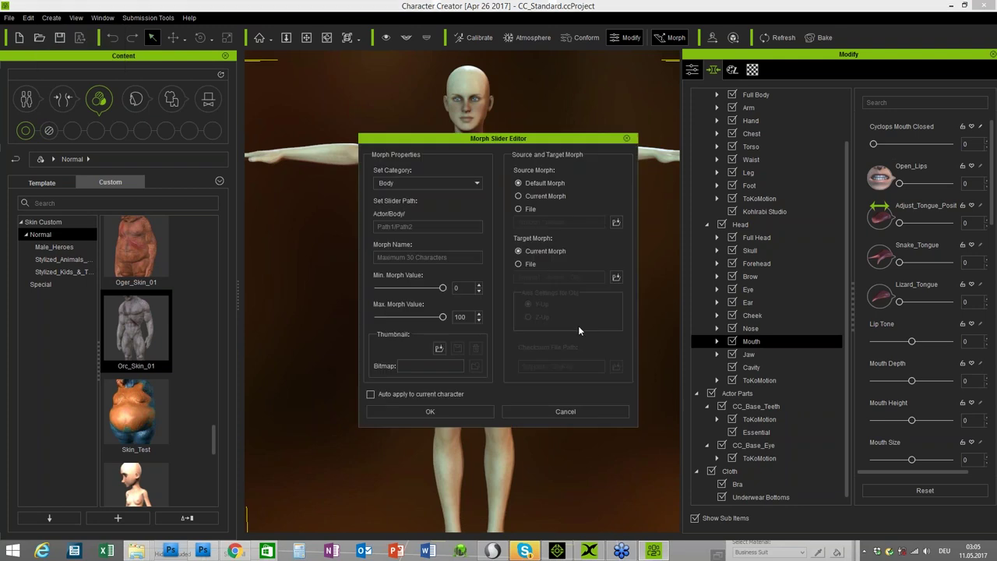
click(395, 183)
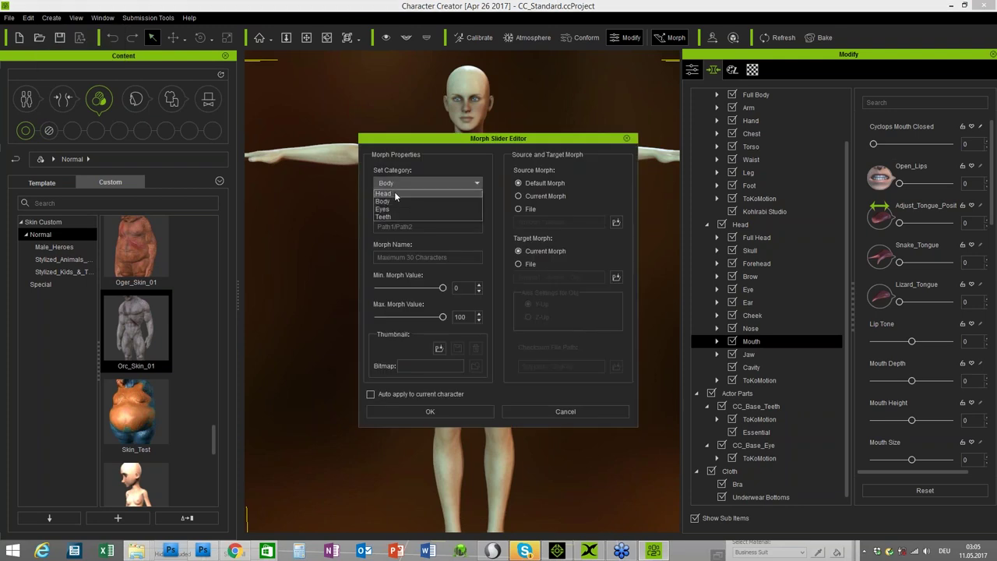
click(395, 194)
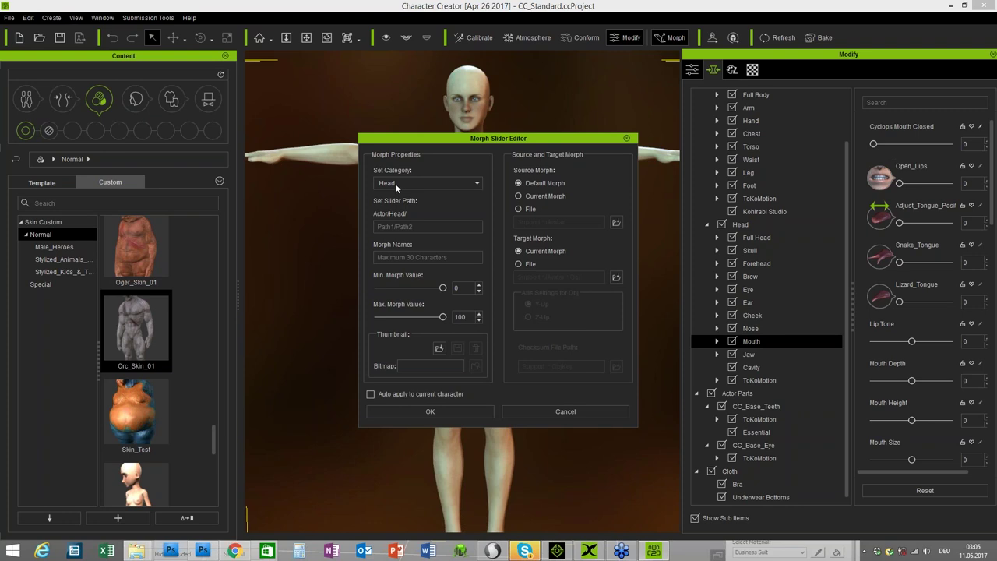
click(395, 184)
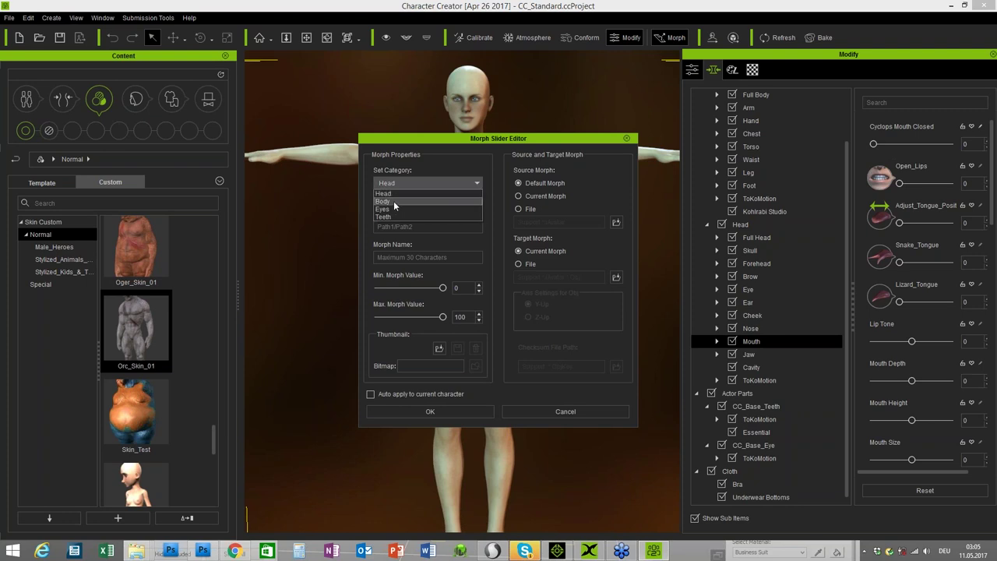
click(395, 206)
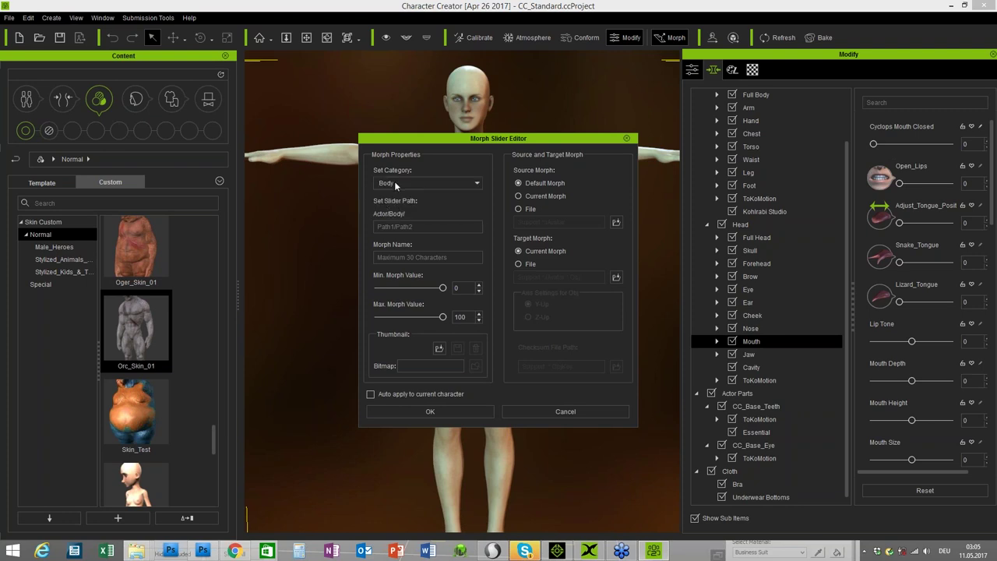
Set the morph slider's category to Head, move the editor clear of the character and look over the morph list.
scroll(395, 184, up, 1)
drag(440, 141, 330, 148)
drag(227, 146, 184, 152)
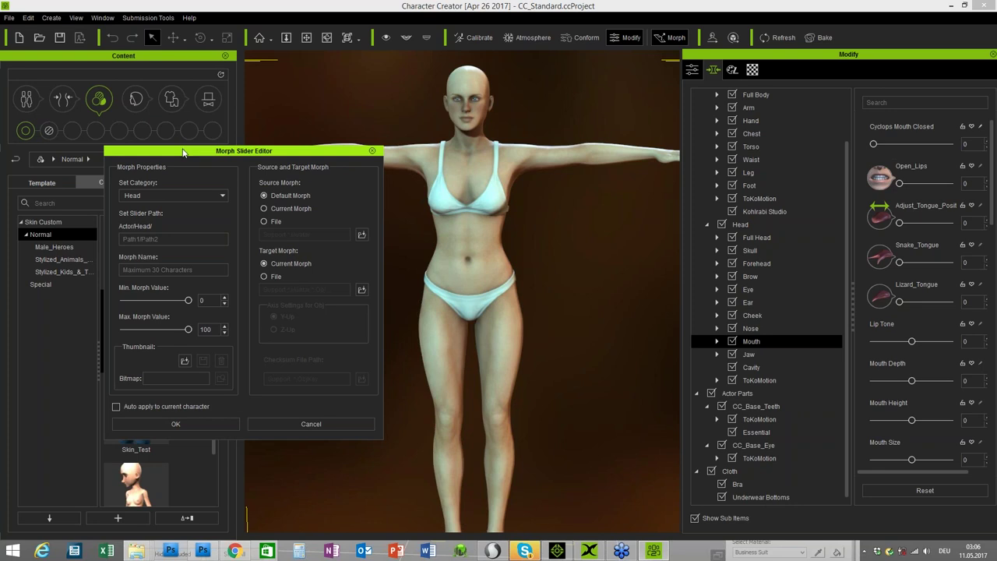
click(906, 492)
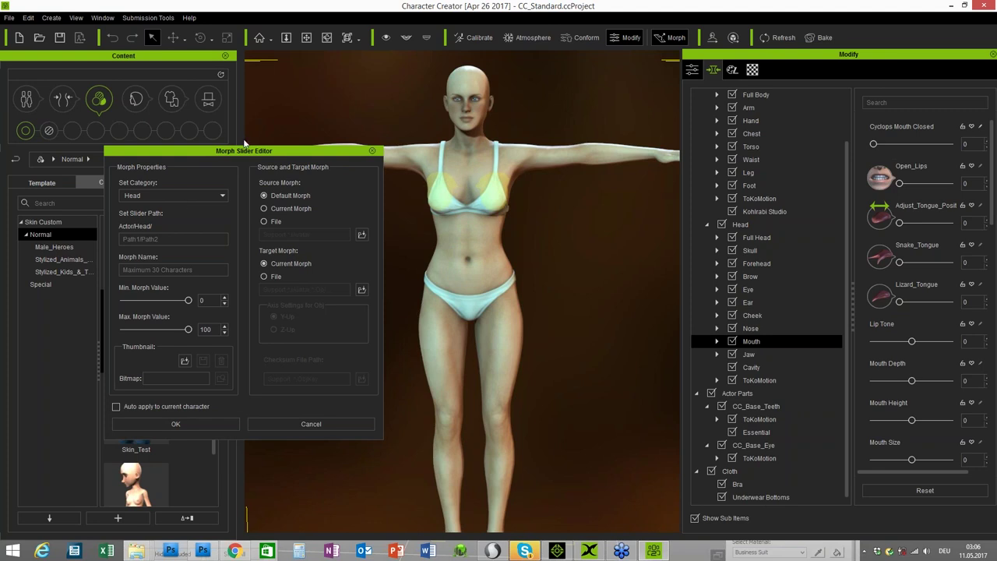
scroll(848, 188, up, 2)
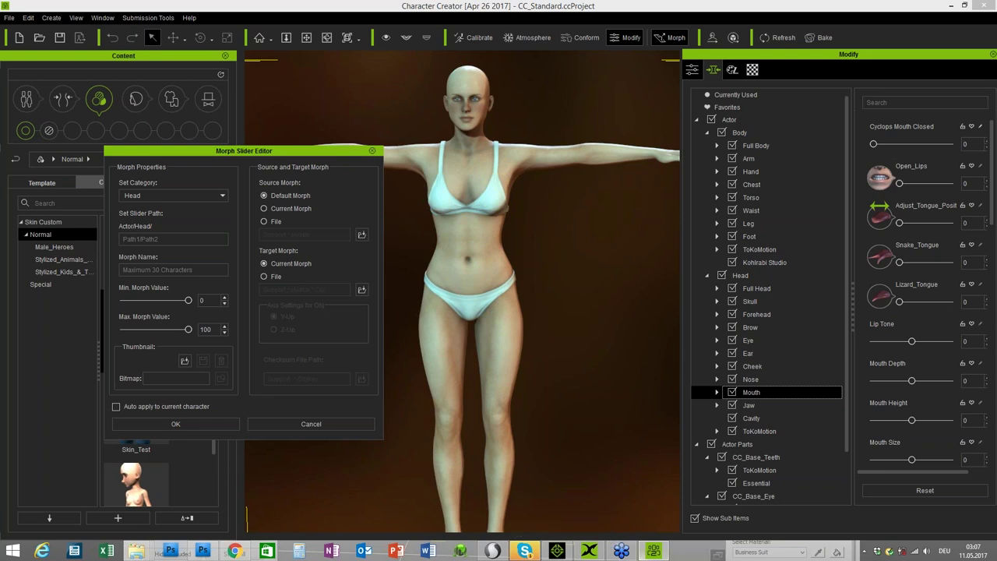
Switch to iClone 7, bring the custom avatar named Avatar into Character Creator and load it as a project.
mouse_move(590, 553)
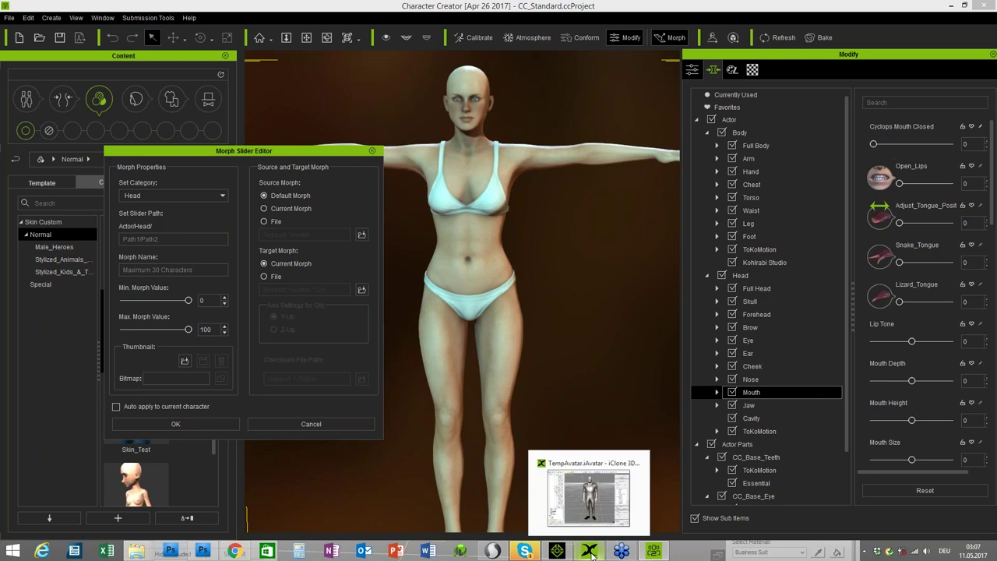
mouse_move(556, 552)
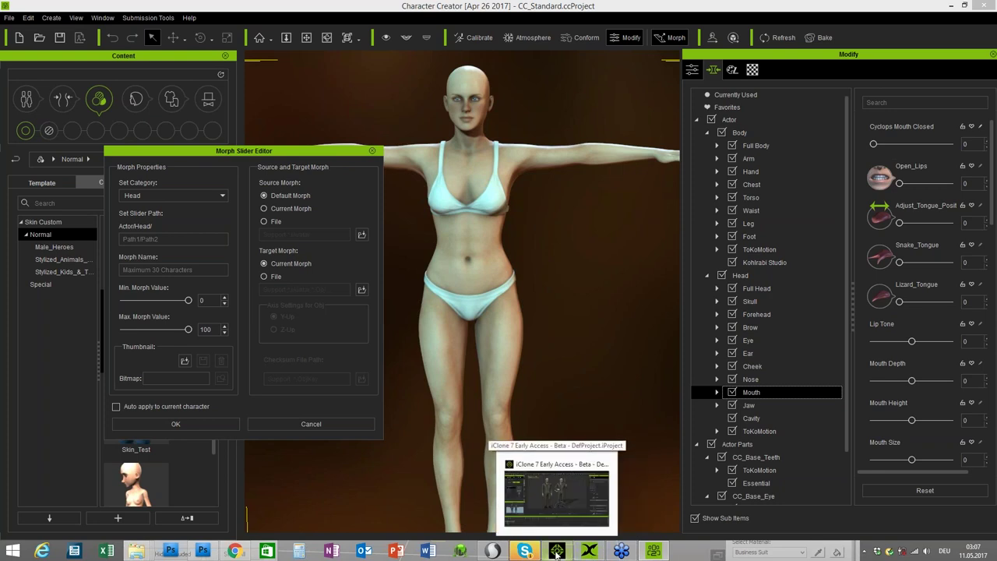
click(556, 553)
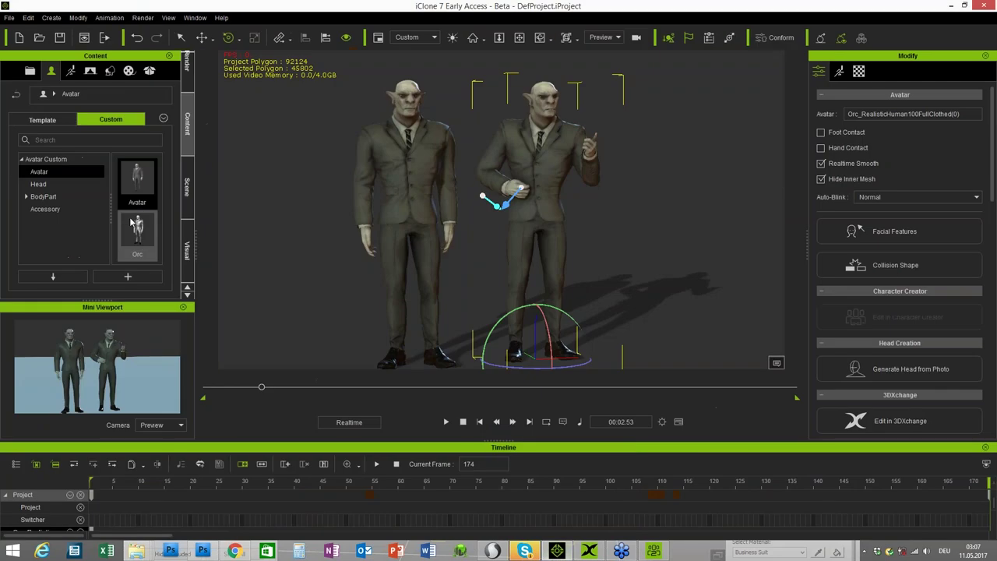
drag(135, 179, 52, 381)
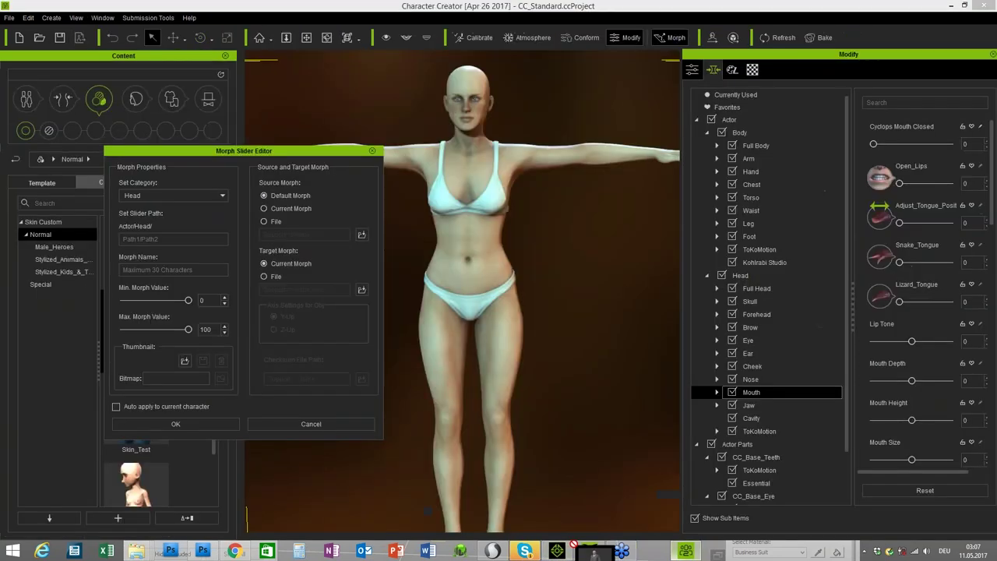
click(653, 551)
drag(580, 550, 538, 343)
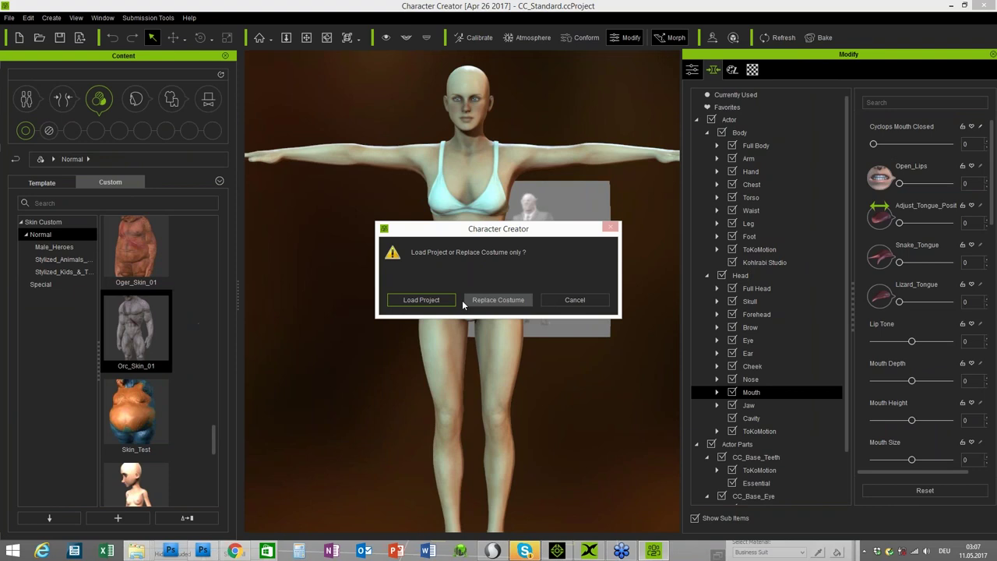
click(421, 300)
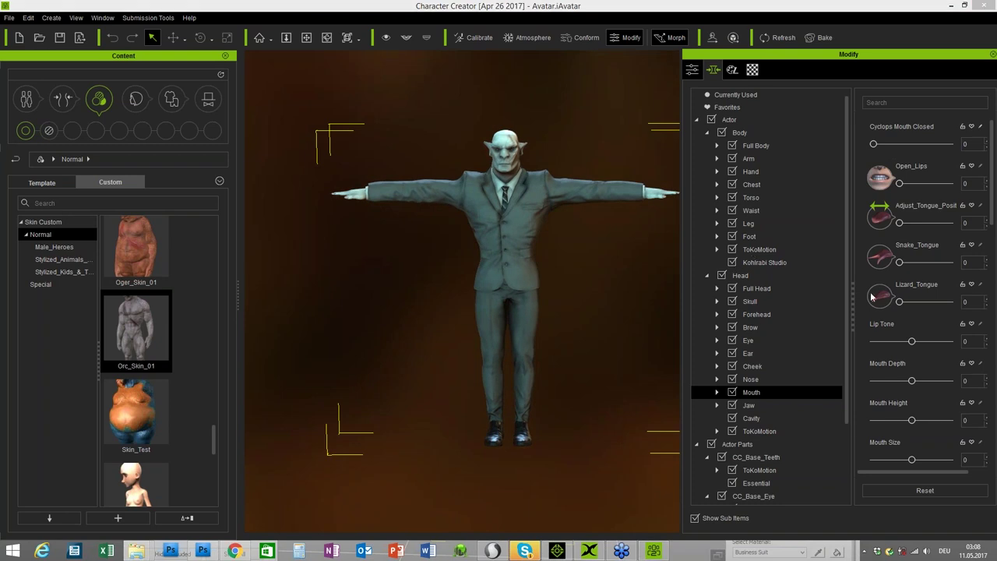
Remove the Business Shirt from the suited orc's clothes and select the Business Suit.
drag(849, 358, 848, 425)
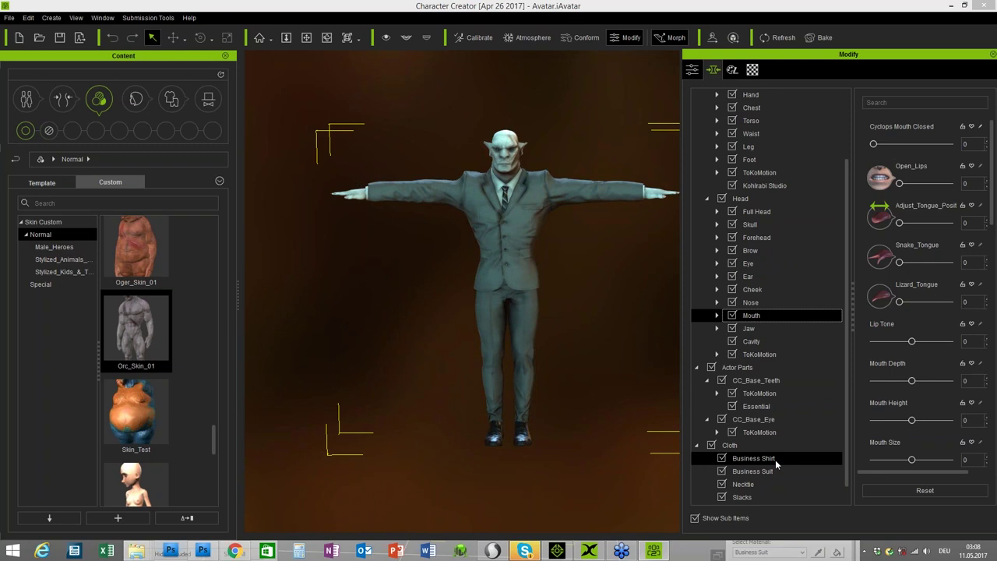
click(775, 459)
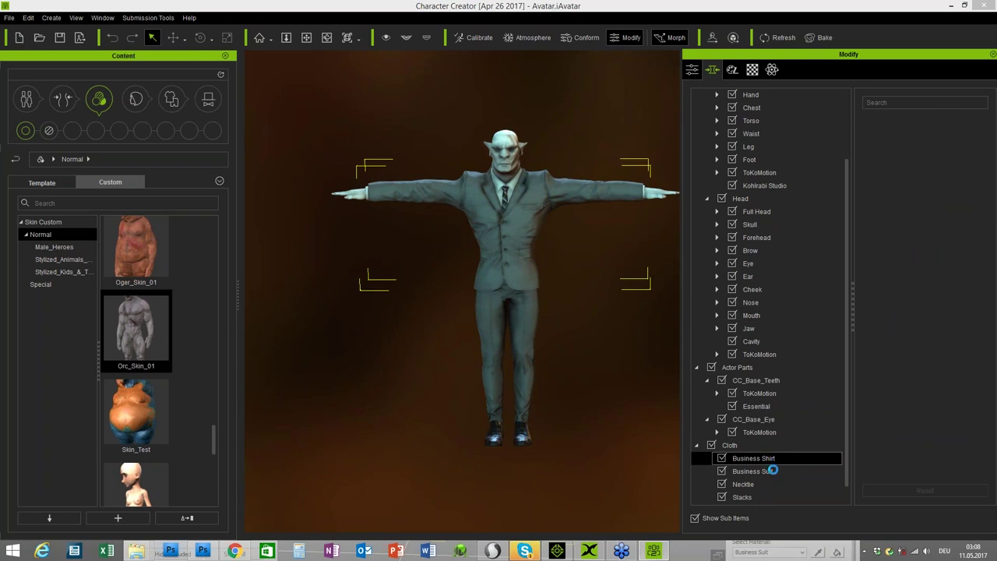
click(515, 162)
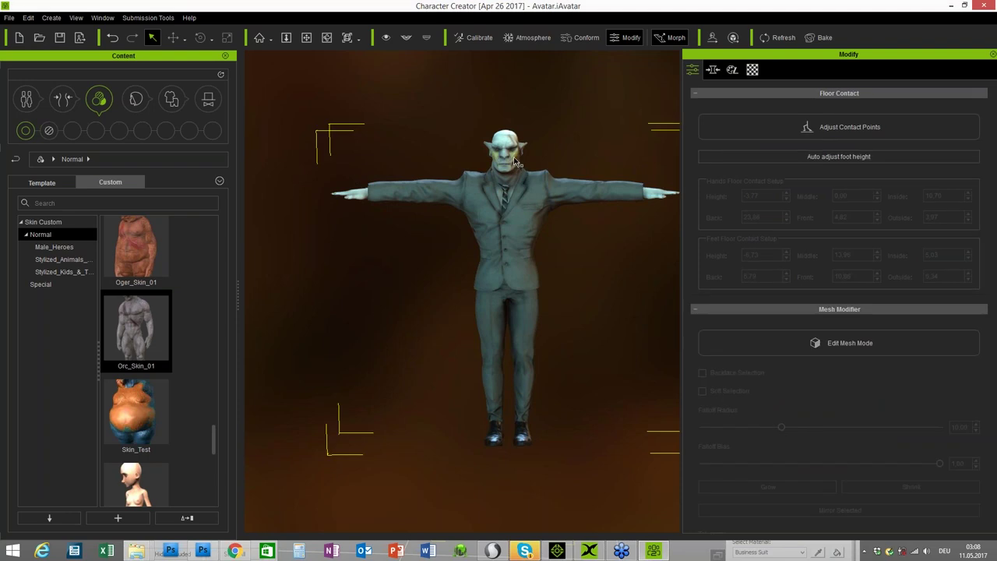
click(714, 70)
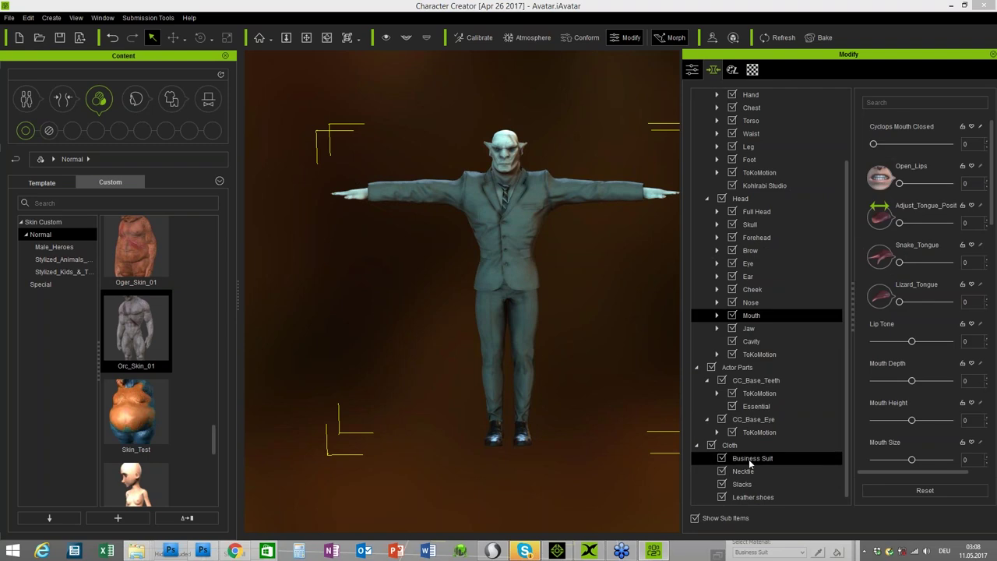
click(750, 459)
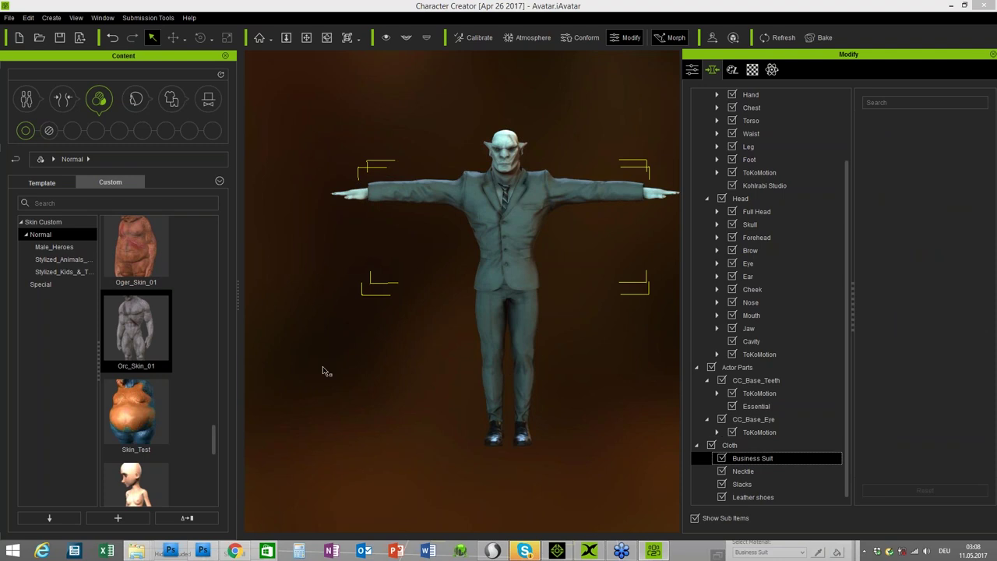
Open the Releases folder of Stylized Creatures in the custom clothed projects under _Marketplace_Releases.
click(52, 183)
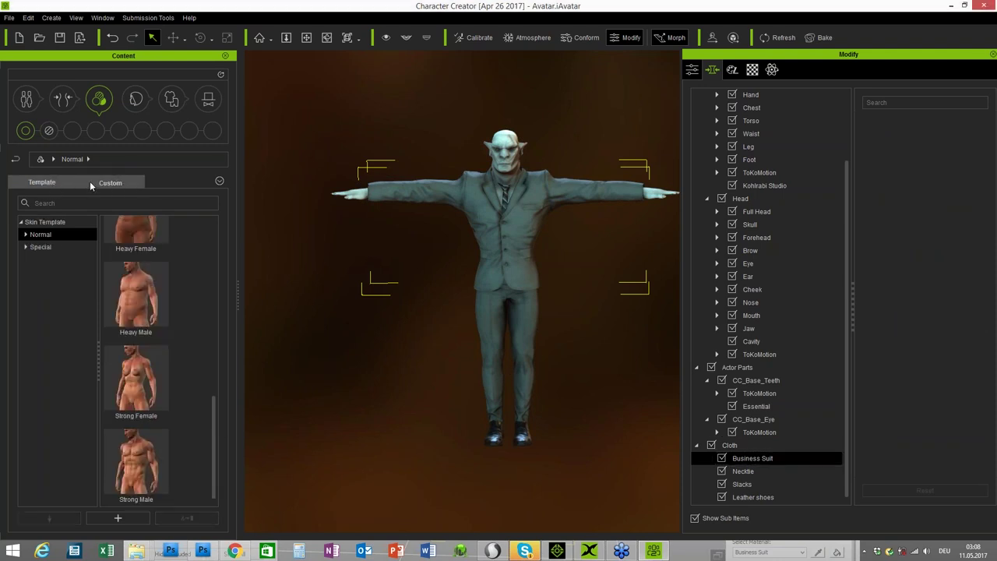
click(27, 95)
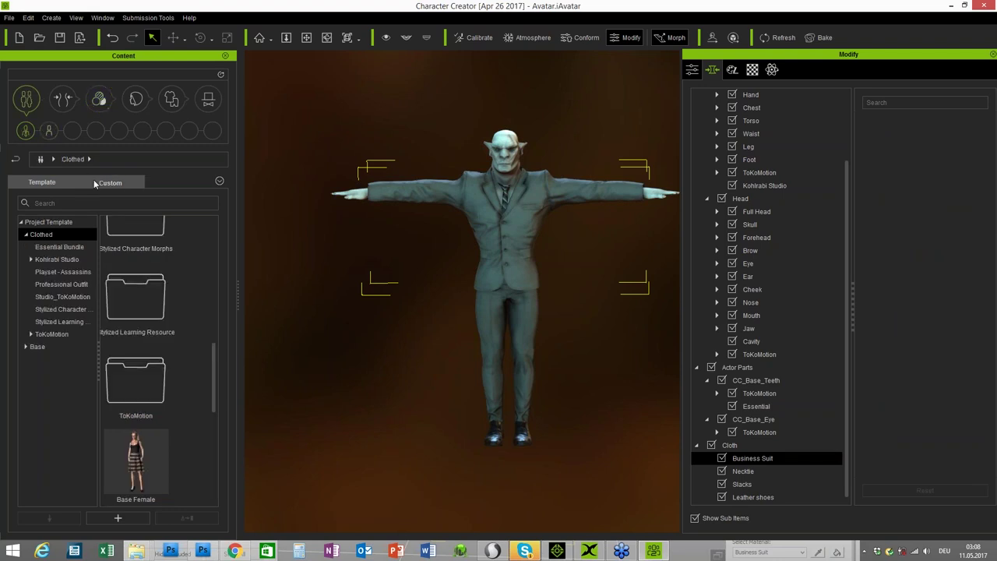
click(94, 181)
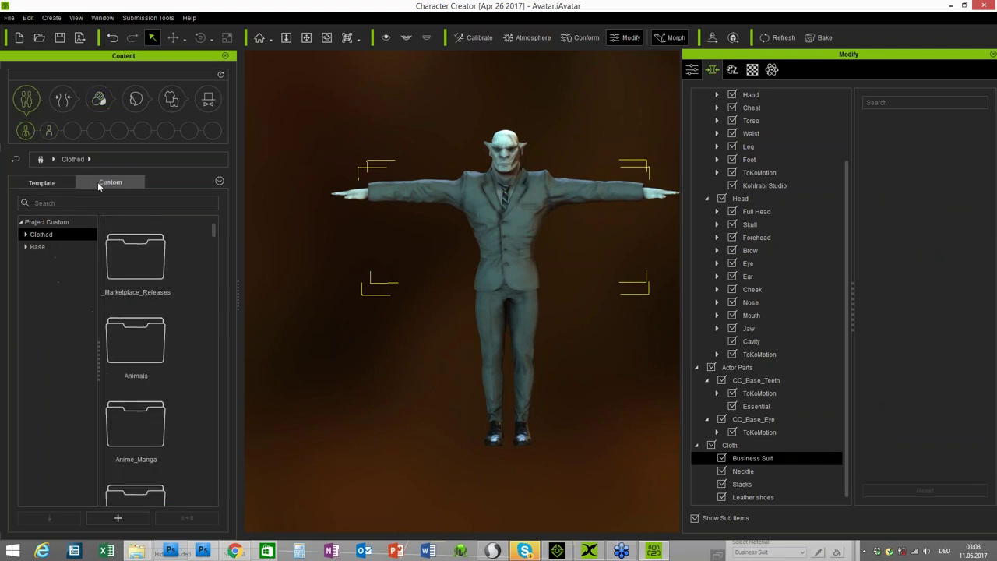
double_click(133, 256)
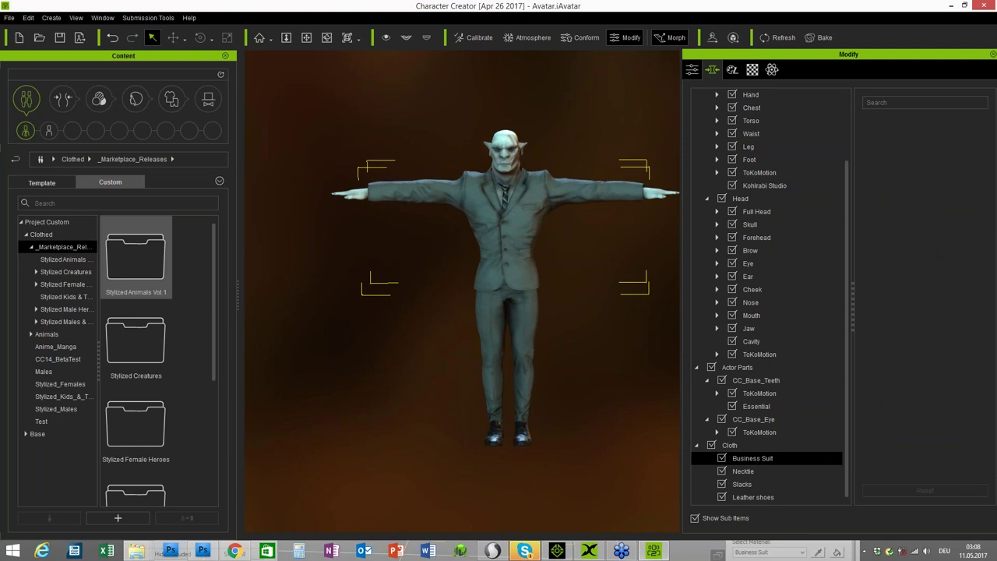
click(74, 259)
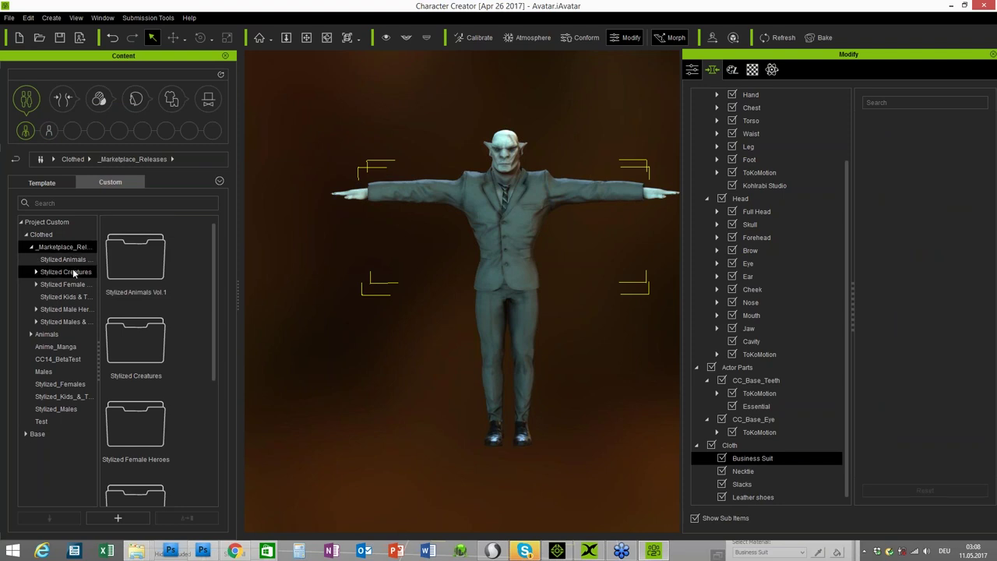
click(72, 271)
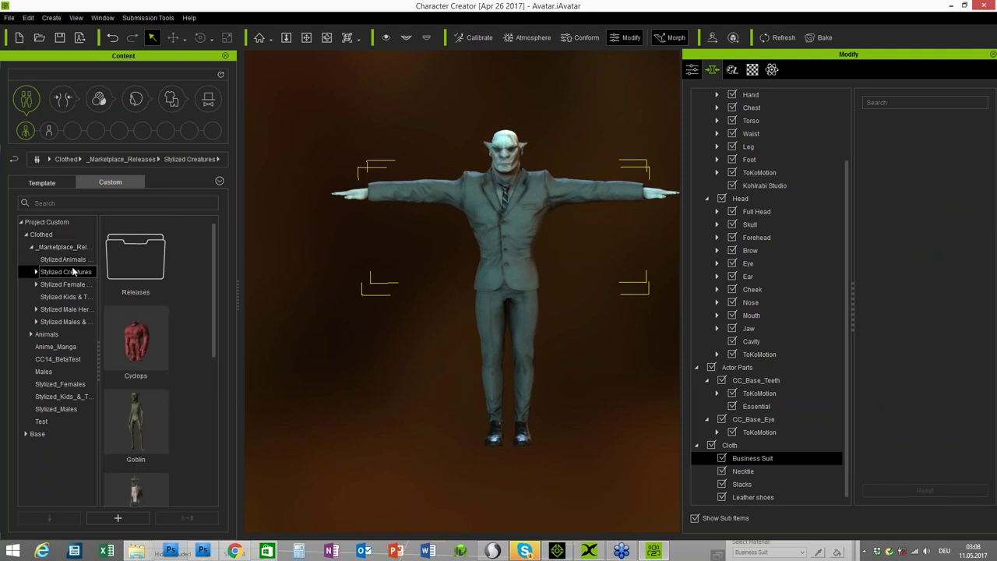
double_click(136, 255)
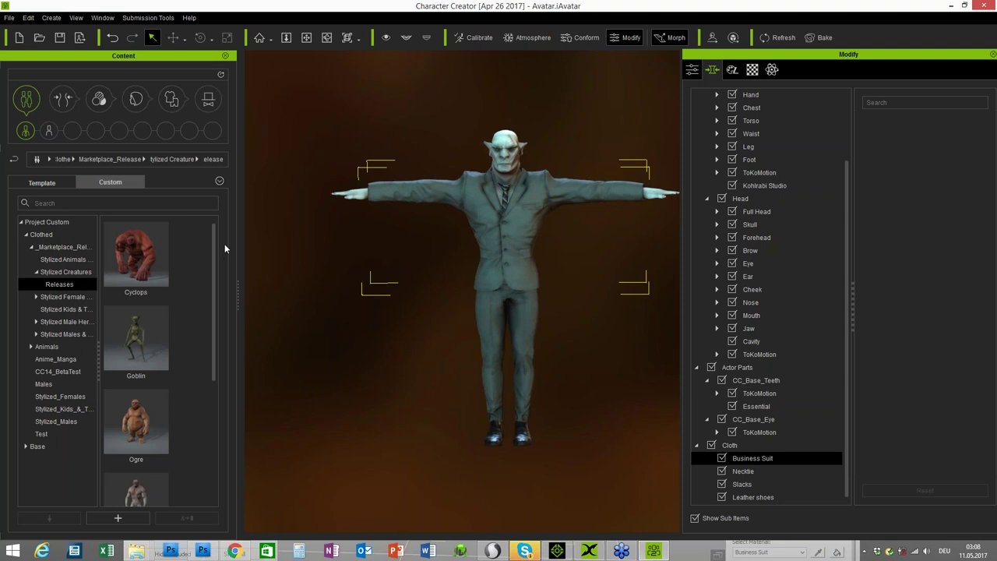
Load the Goblin as a full project without saving the current one.
scroll(208, 255, down, 1)
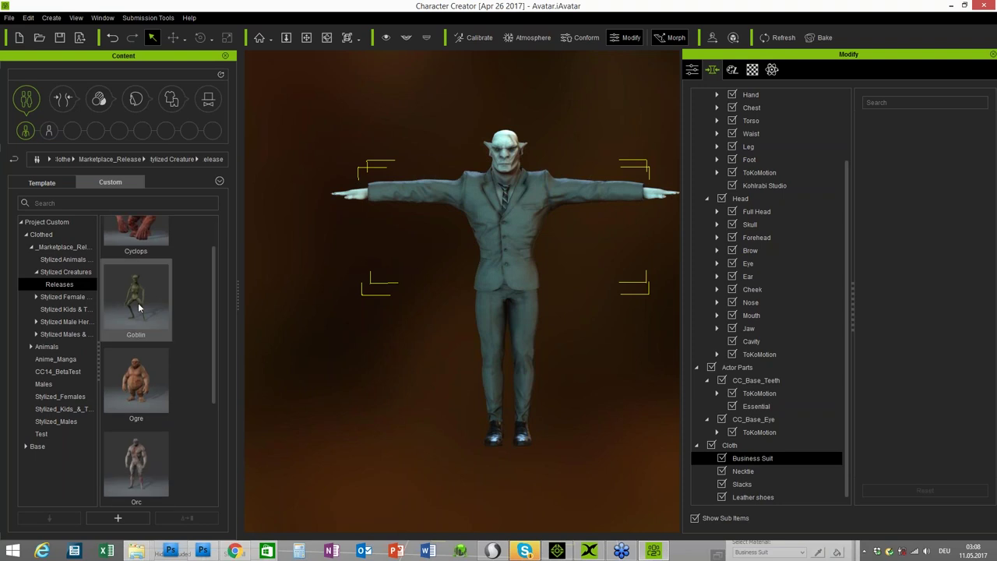
double_click(138, 302)
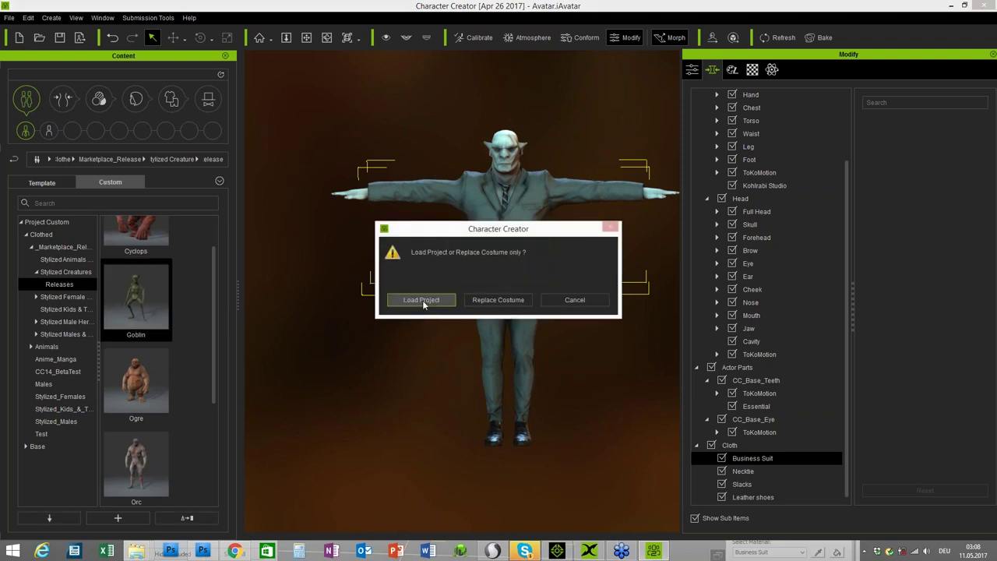
click(421, 300)
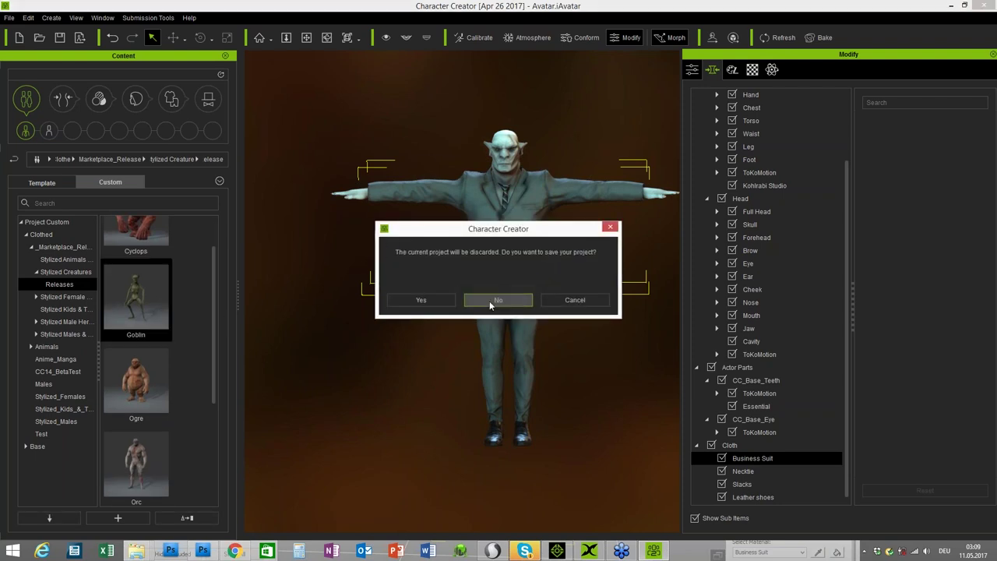
click(495, 300)
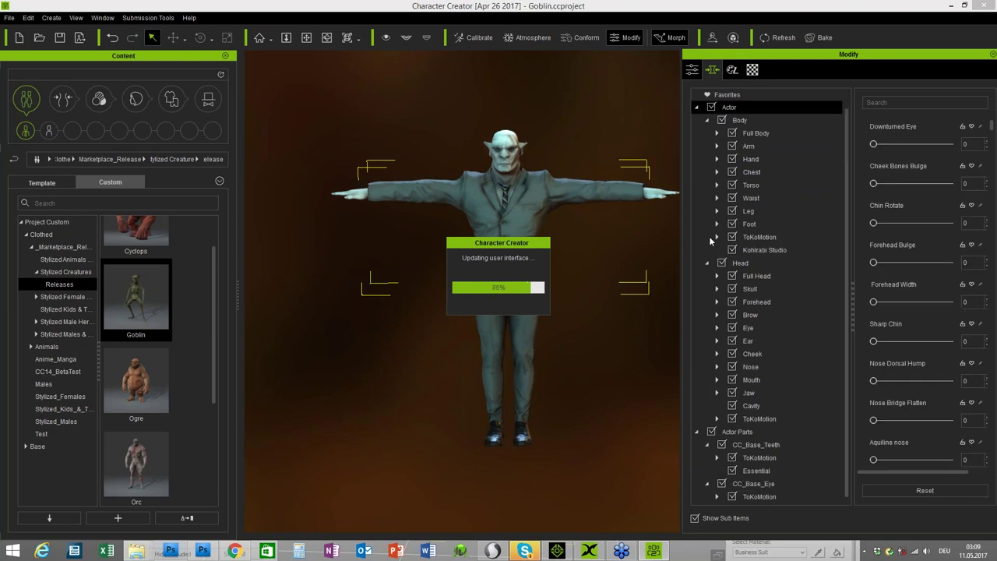
Change the shader type of the goblin's Skin_Head material to PBR and check the skin up close.
middle_drag(451, 259, 589, 325)
scroll(366, 274, up, 5)
scroll(590, 325, up, 2)
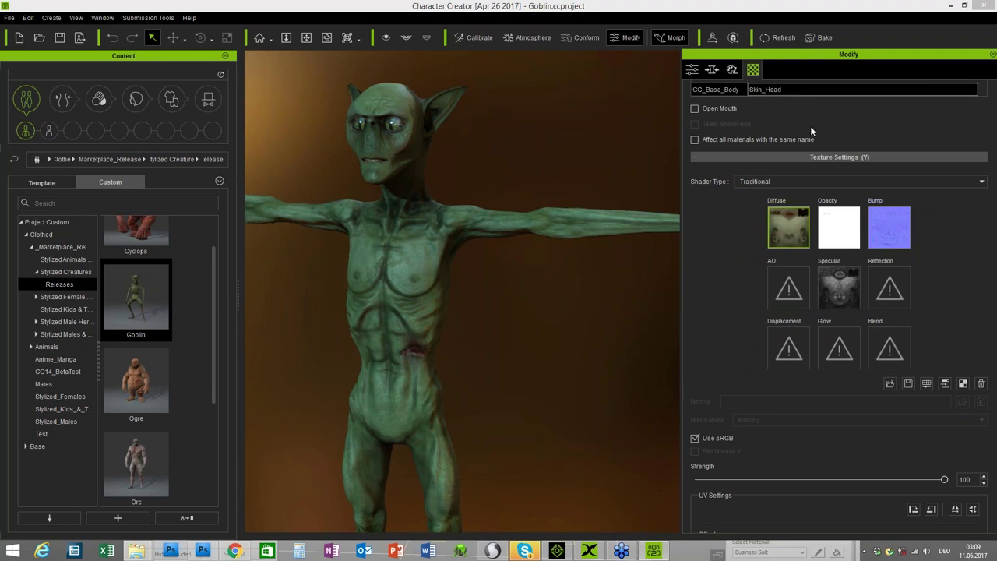
click(775, 181)
click(747, 198)
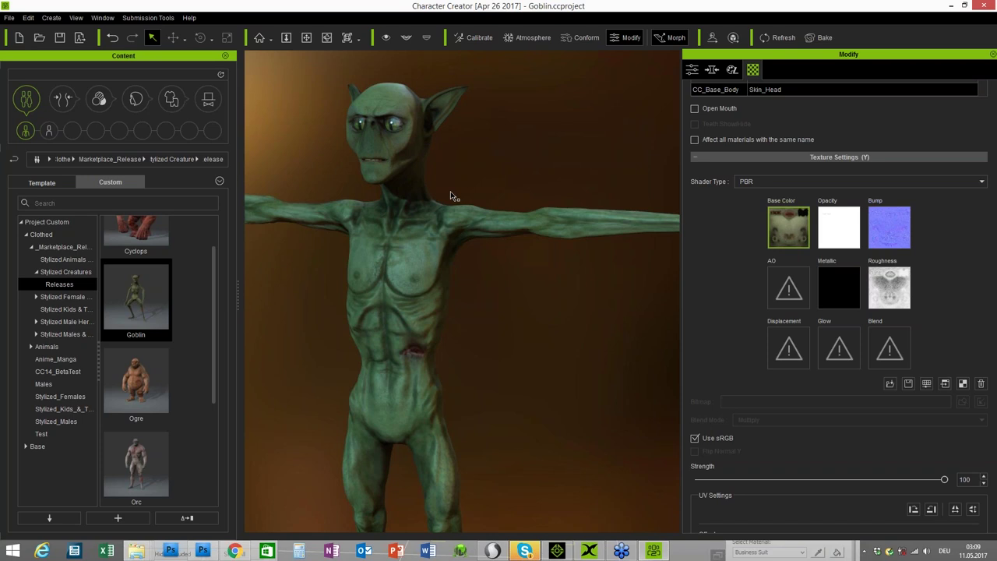
right_drag(517, 165, 561, 173)
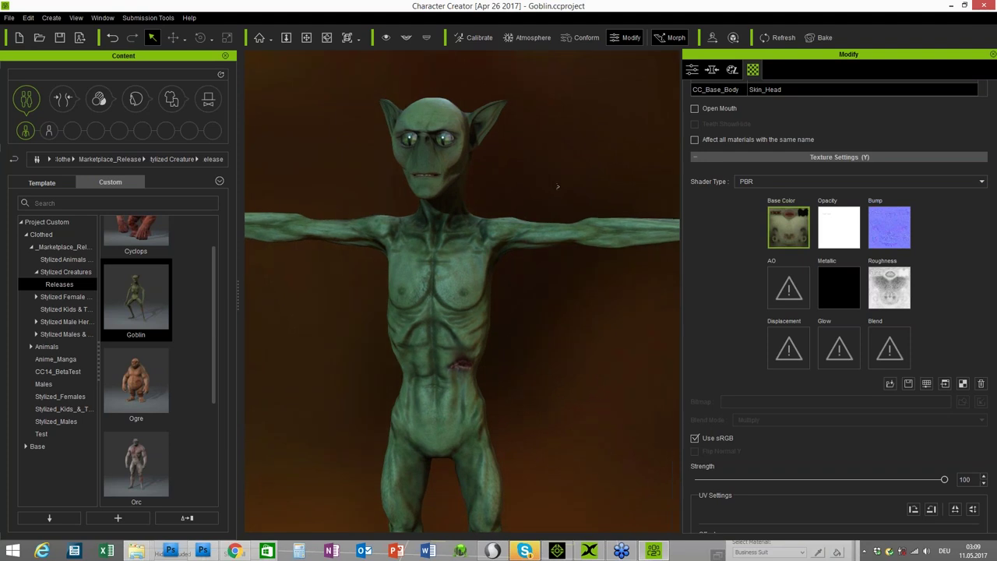
Create a morph slider in the Head category with the path ToKoMotion/Test and the morph name Goblin_Test.
click(52, 17)
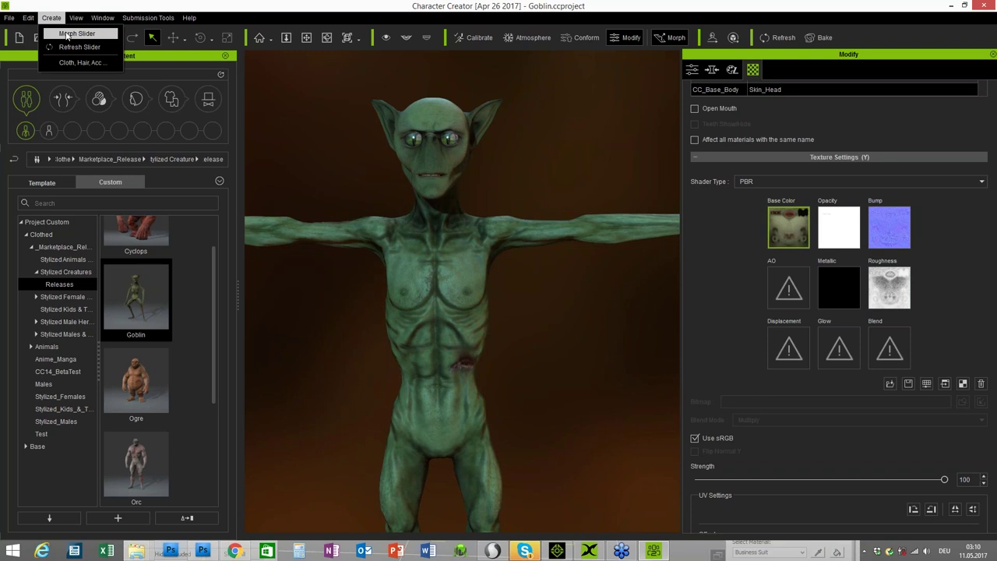
click(70, 32)
text(ToKoMotion)
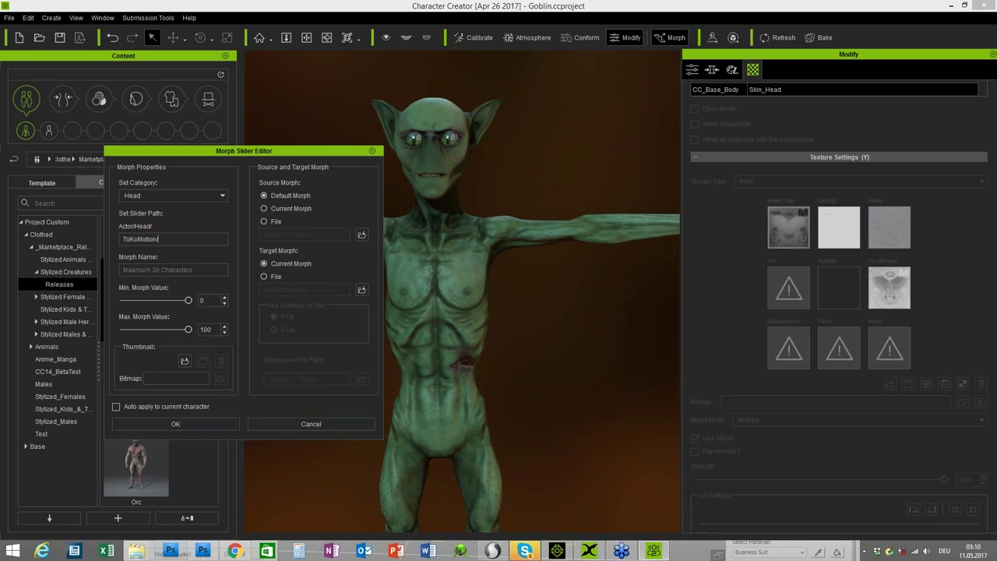
text(/Test)
click(140, 270)
text(Goblin_Test)
Set the source morph to Current Morph and use CC_Standard.iAvatar from the Desktop as the target morph file.
click(275, 279)
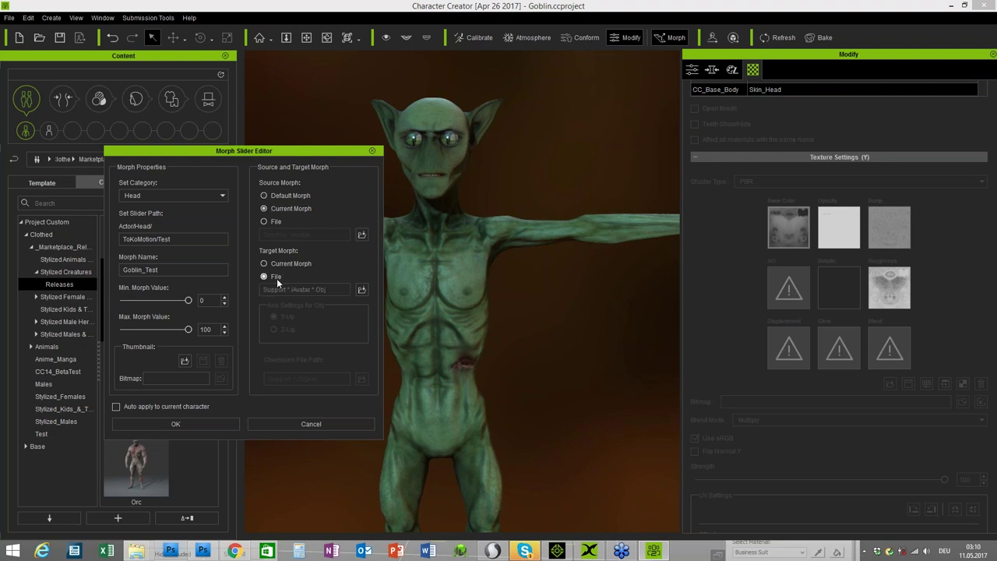
click(362, 290)
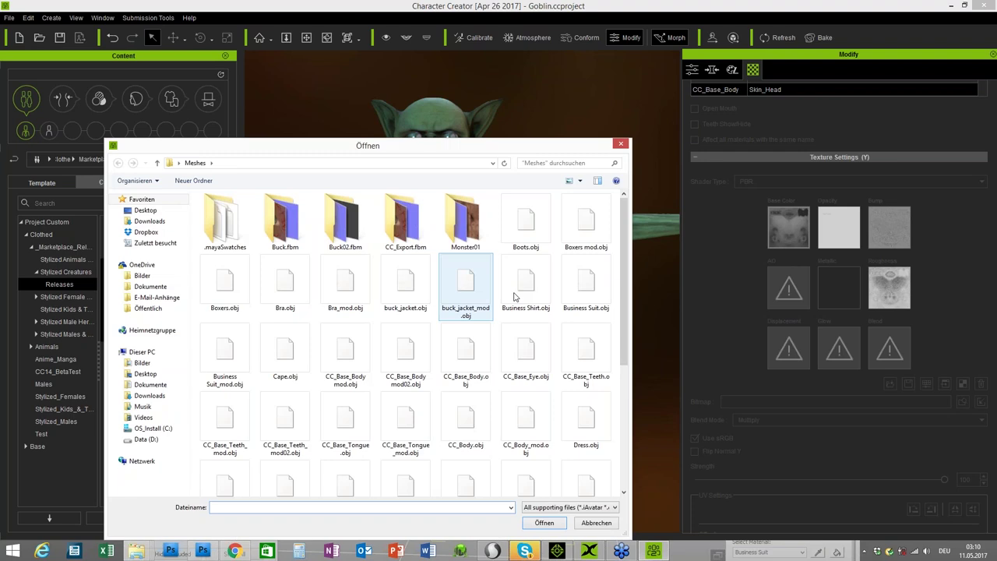
click(156, 377)
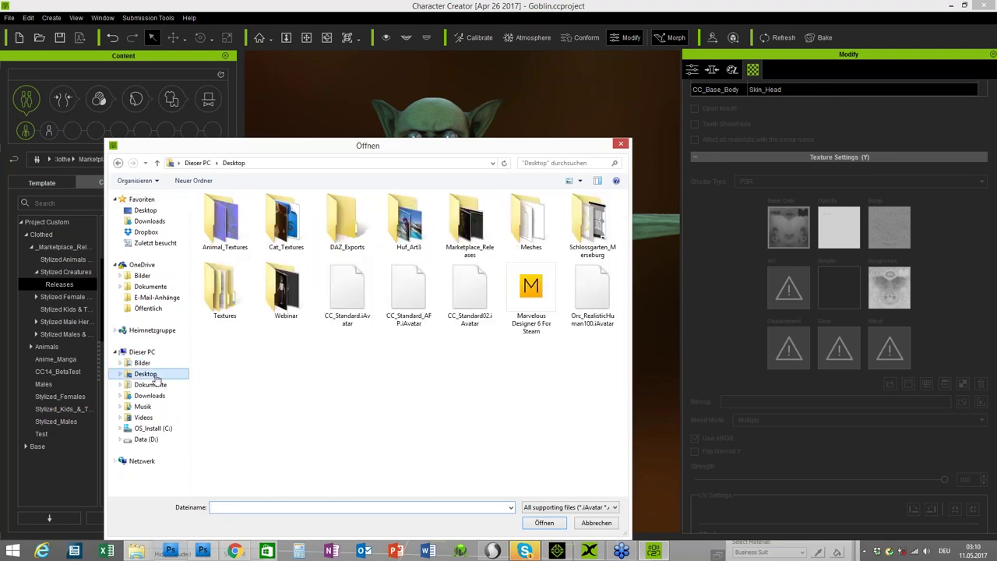
click(346, 291)
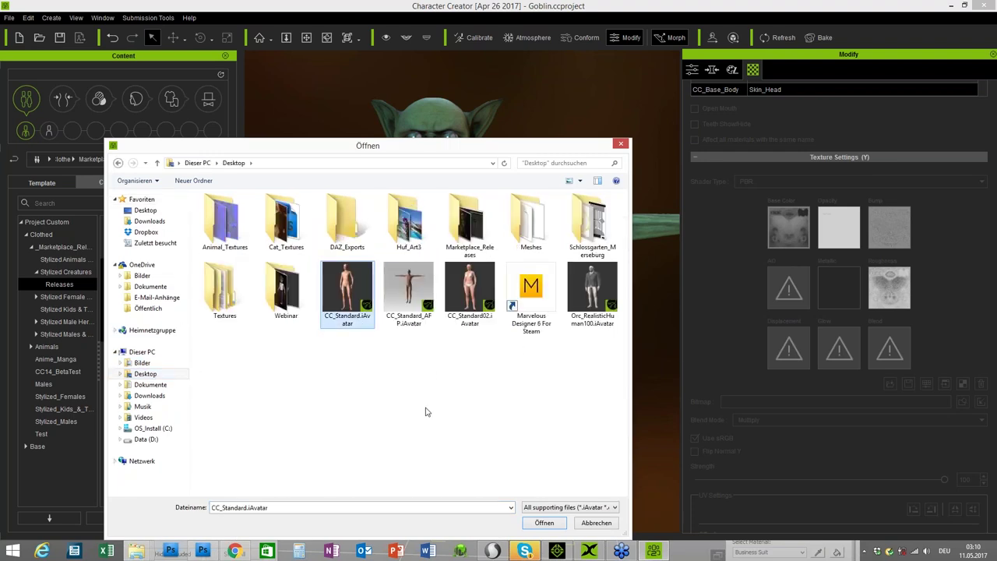
click(544, 523)
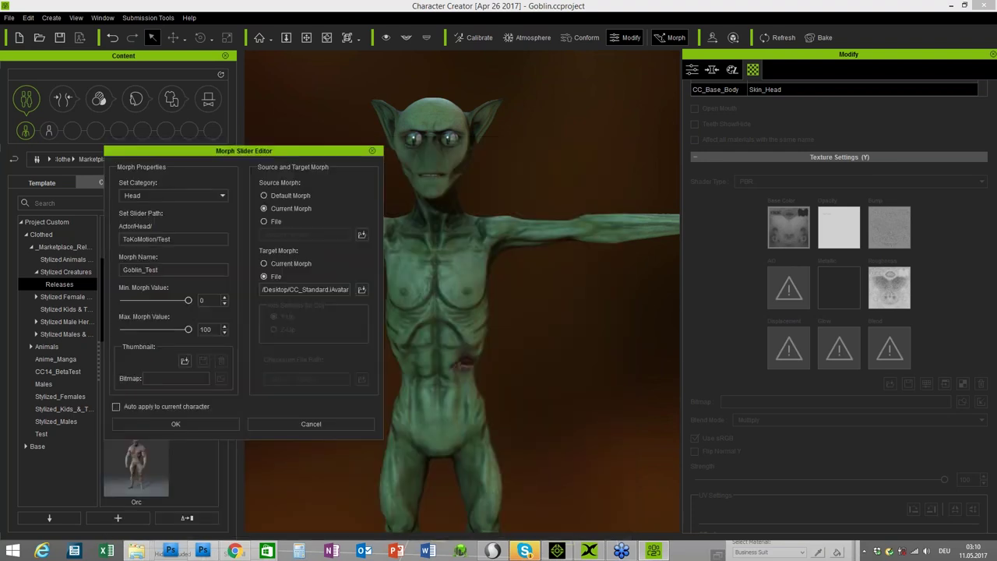
Generate the Goblin_Test morph slider from the current settings and try it among the head's ToKoMotion/Test morphs.
click(176, 424)
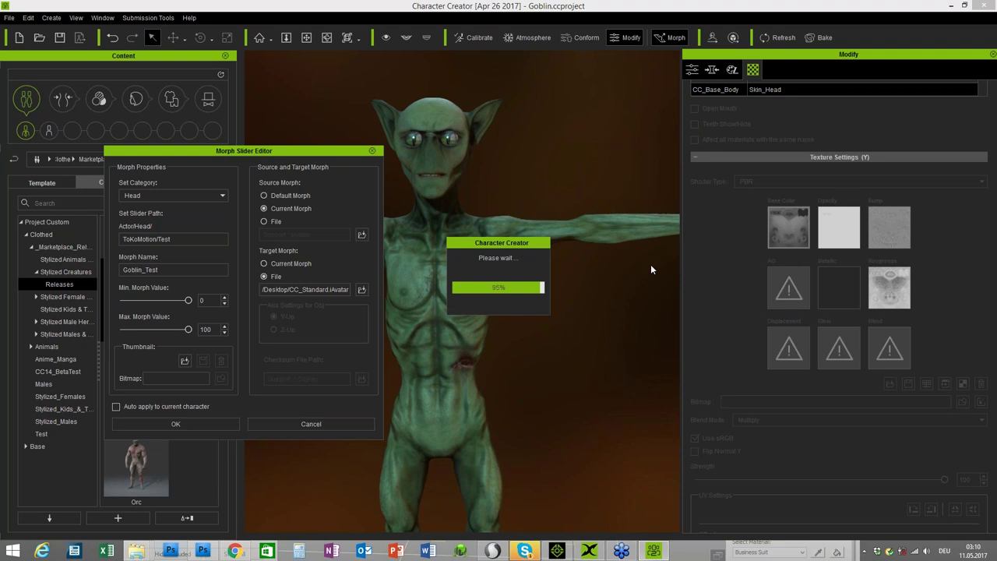
click(712, 71)
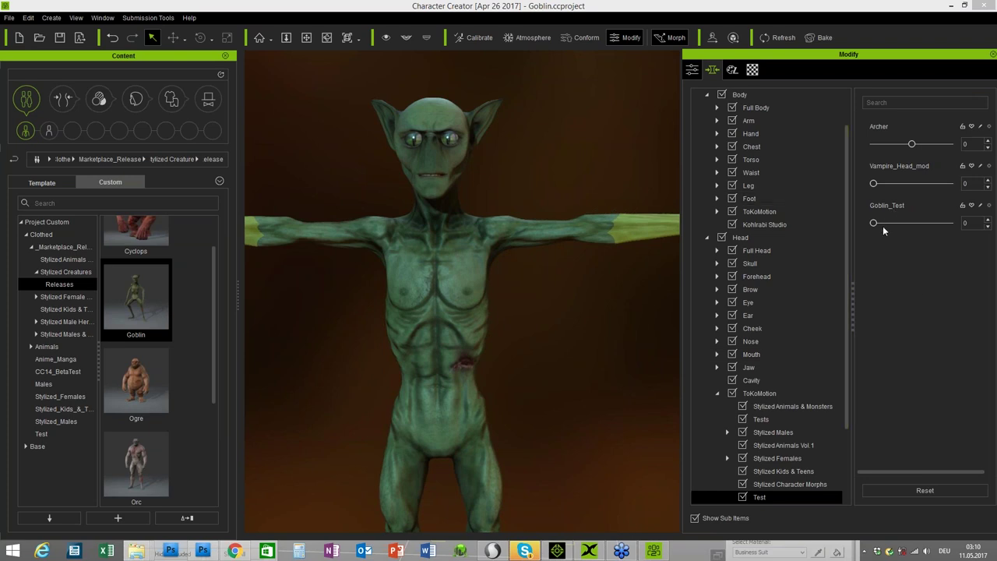
mouse_move(874, 222)
mouse_down()
mouse_move(920, 223)
mouse_move(874, 223)
mouse_up()
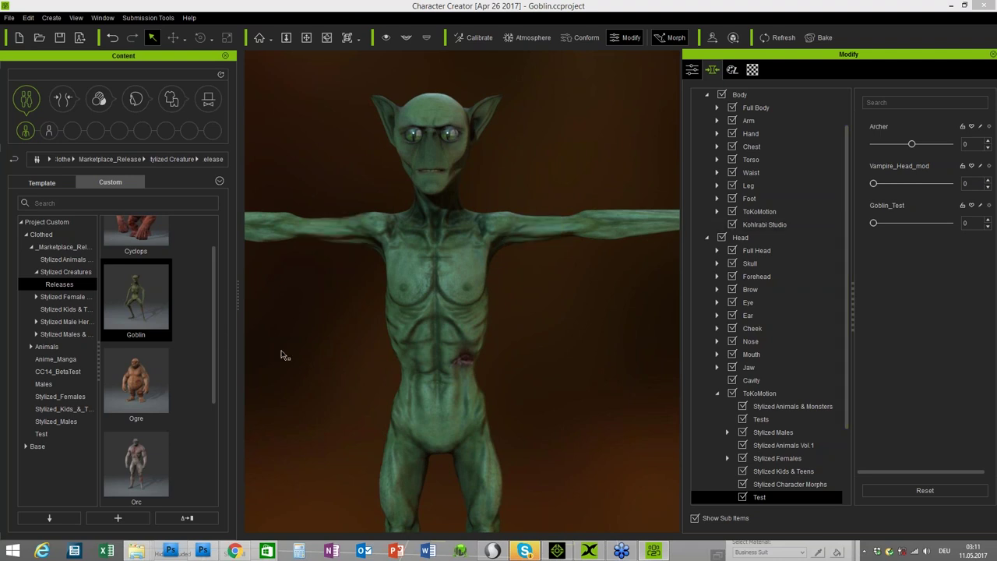
View the goblin's full body and browse the characters in the custom Stylized Creatures project folder.
scroll(377, 392, down, 3)
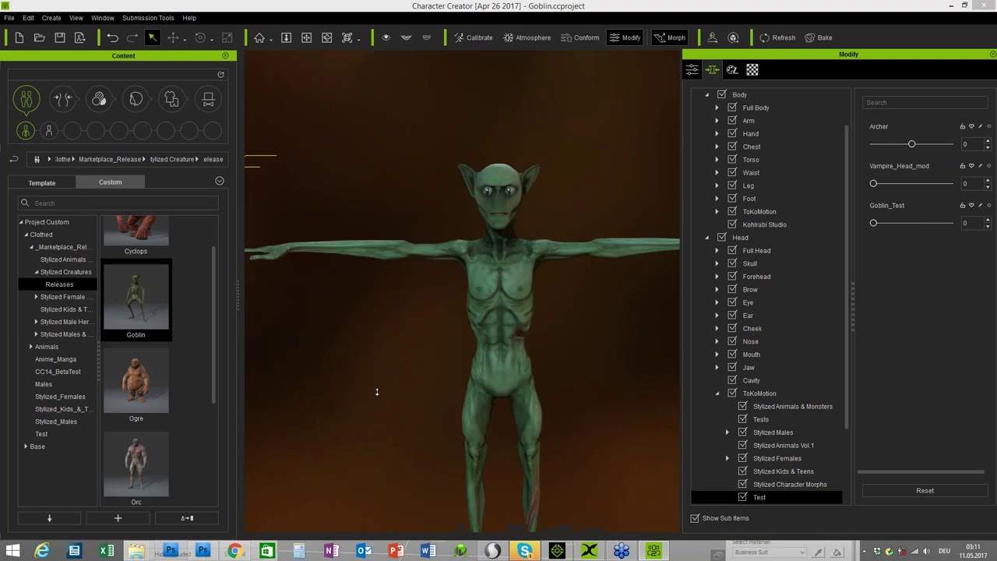
scroll(377, 392, down, 2)
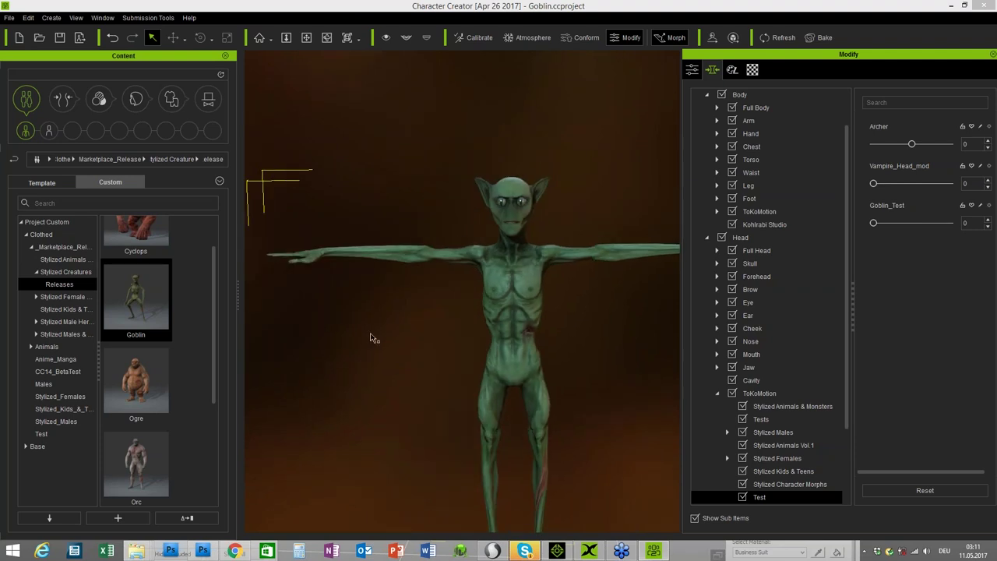
scroll(372, 337, down, 2)
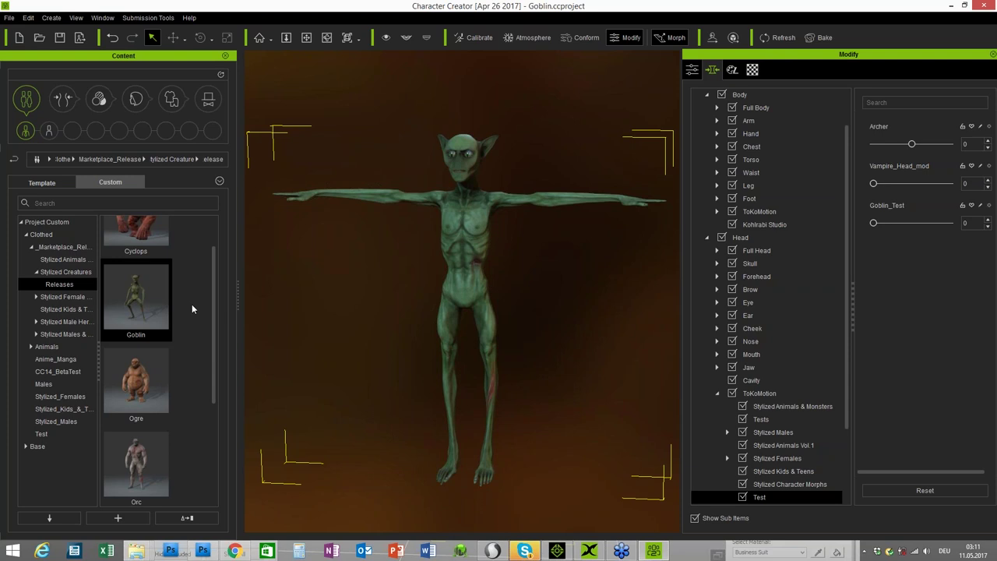
click(73, 274)
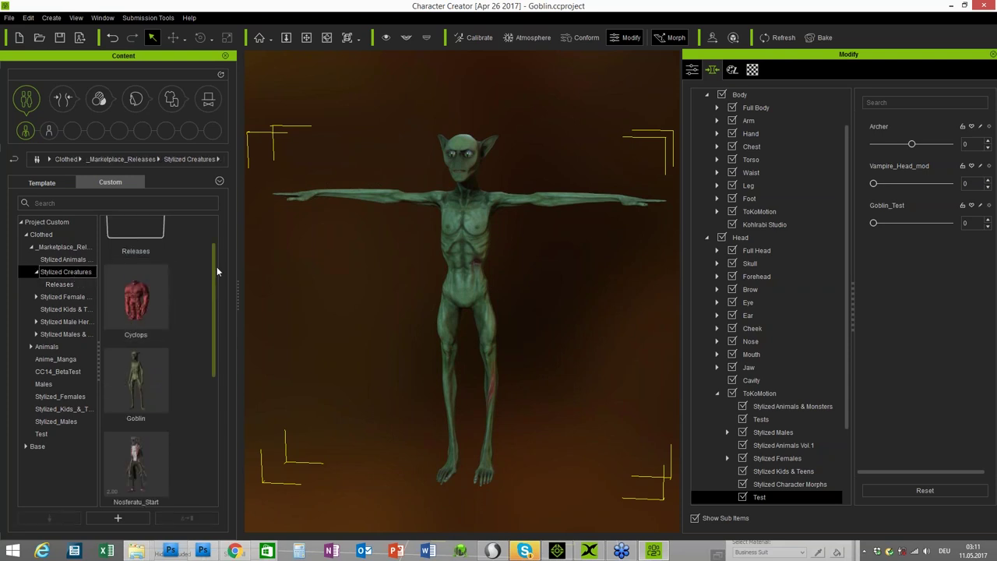
drag(217, 270, 215, 280)
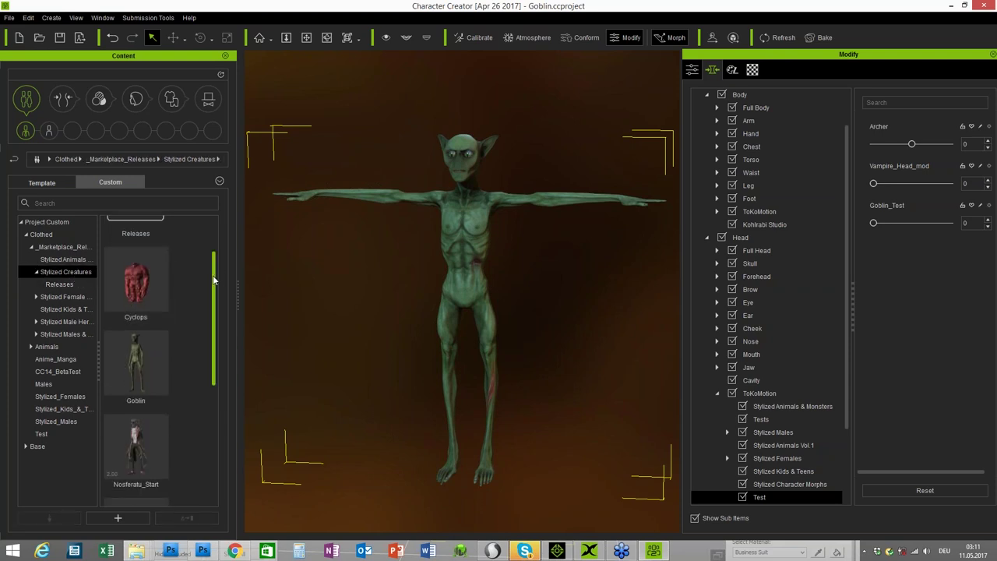